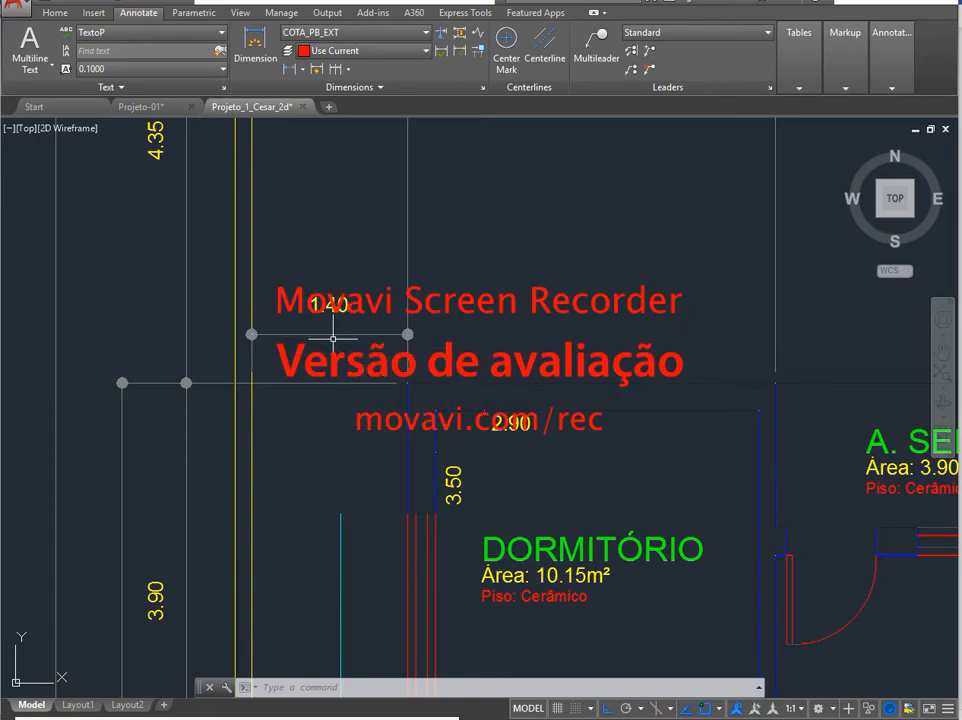
Add a horizontal linear dimension from the bedroom's outer upper-left corner to the yellow boundary line, placed above the existing 1.40 dimension.
{"action": "right_click", "coordinate": [332, 334]}
{"action": "key", "text": "Escape"}
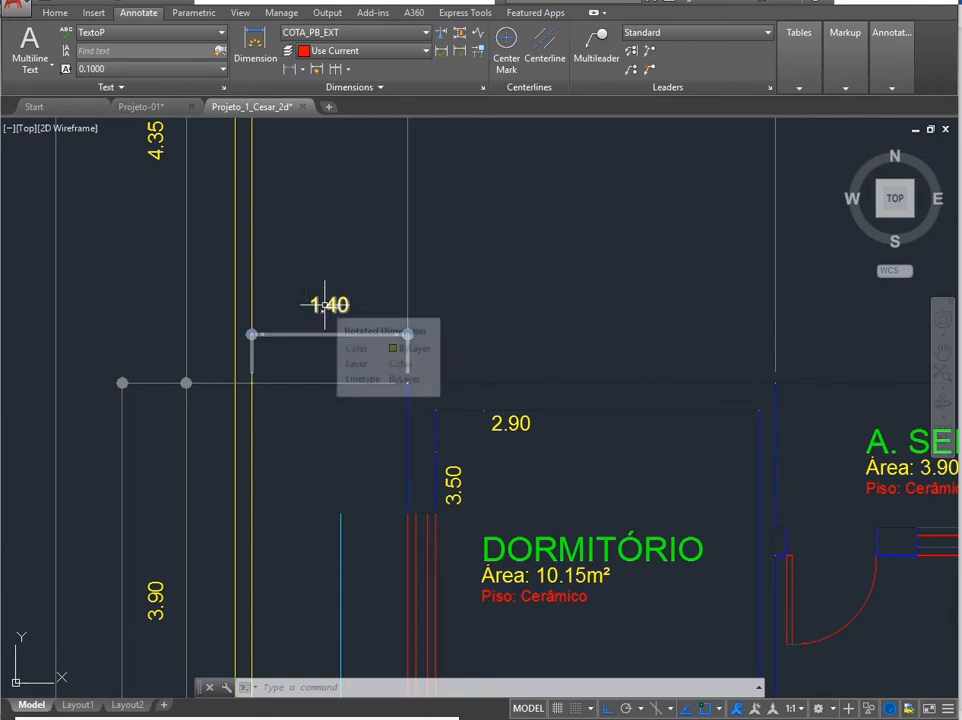
{"action": "left_click", "coordinate": [288, 71]}
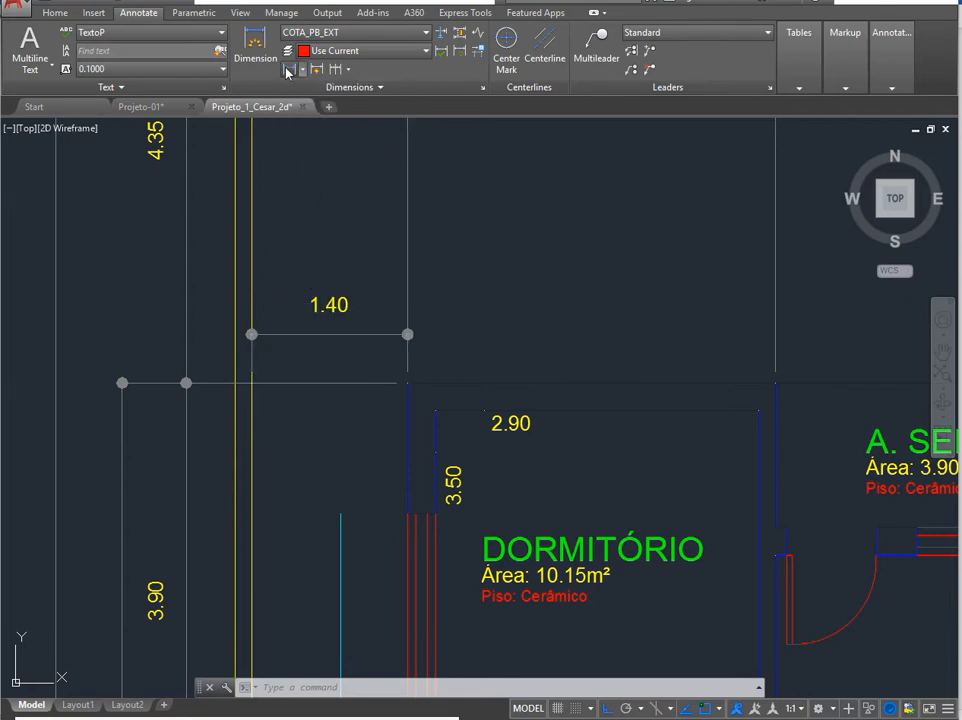
{"action": "left_click", "coordinate": [406, 383]}
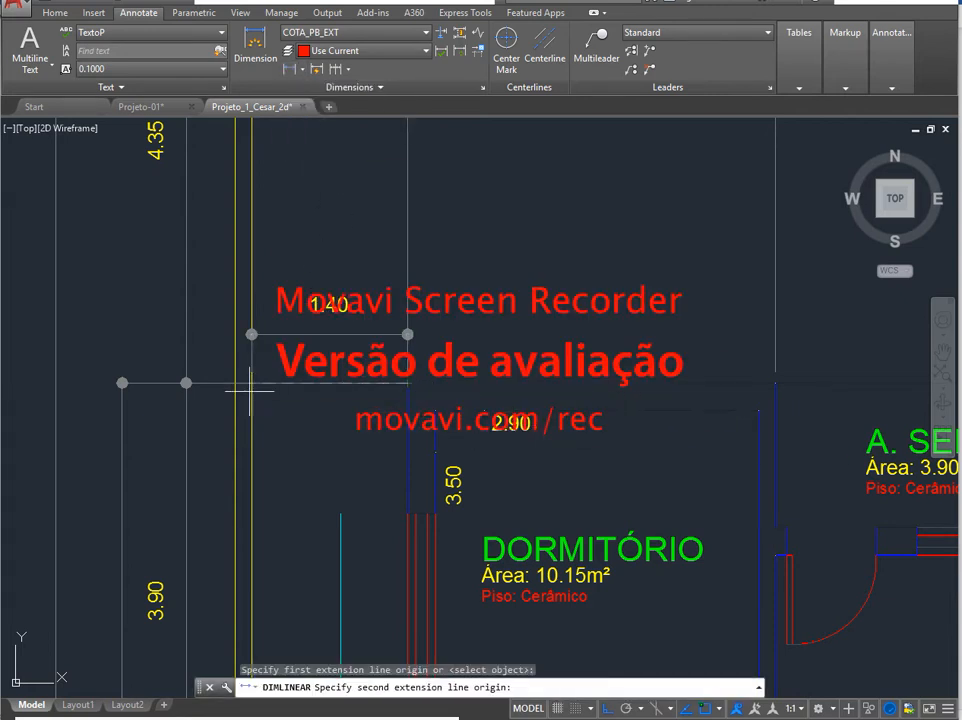
{"action": "left_click", "coordinate": [252, 383]}
{"action": "left_click", "coordinate": [275, 269]}
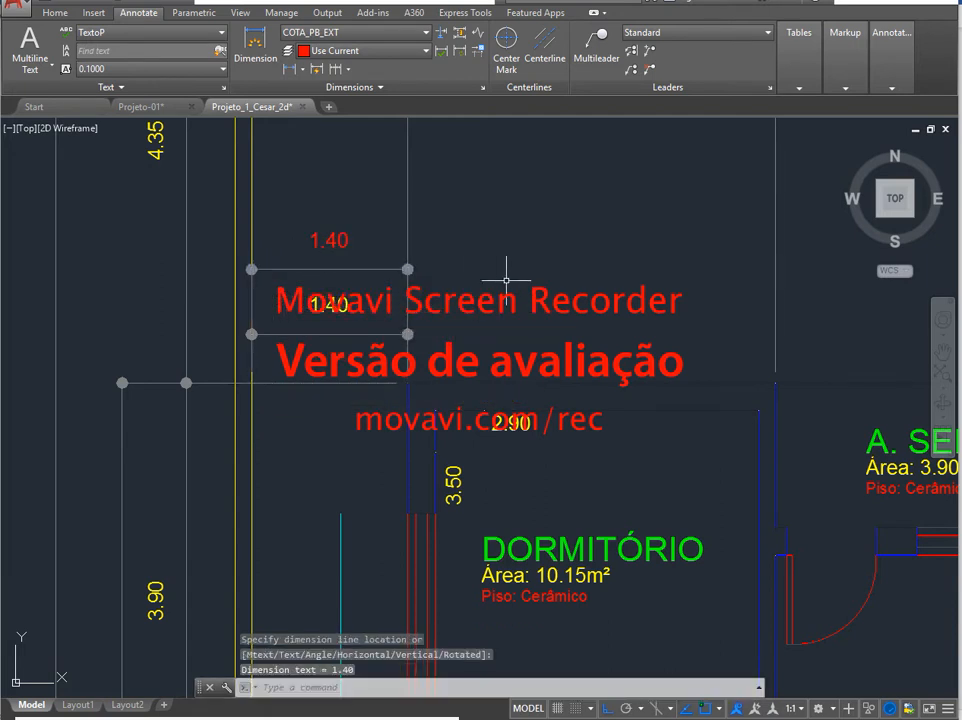
Delete the 2.90 and 3.50 interior dimensions of the DORMITÓRIO room.
{"action": "left_click", "coordinate": [511, 425]}
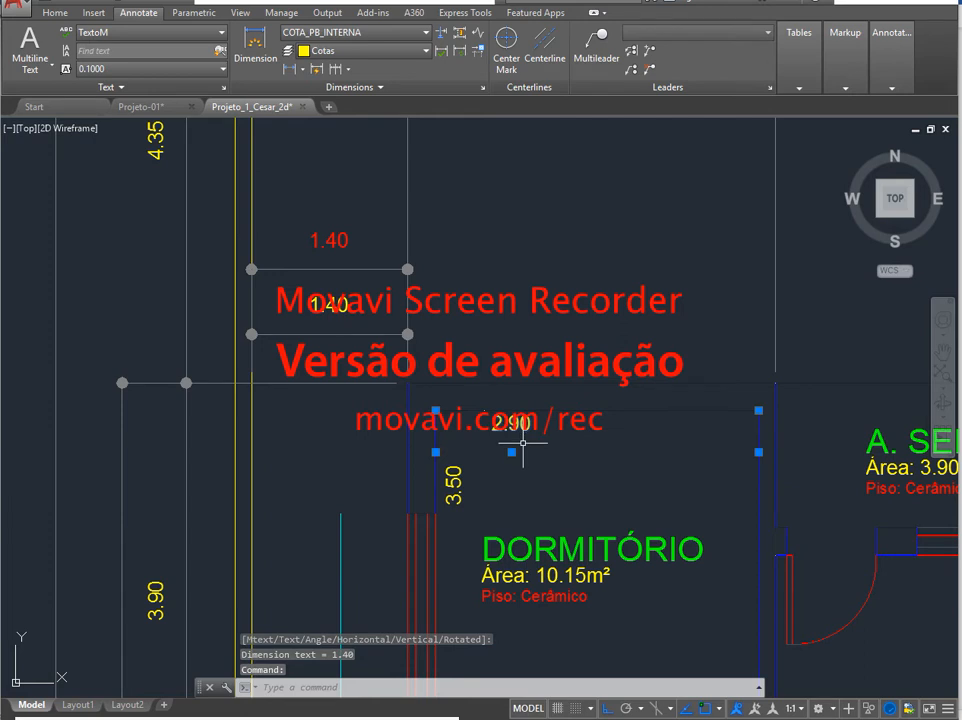
{"action": "left_click", "coordinate": [438, 477]}
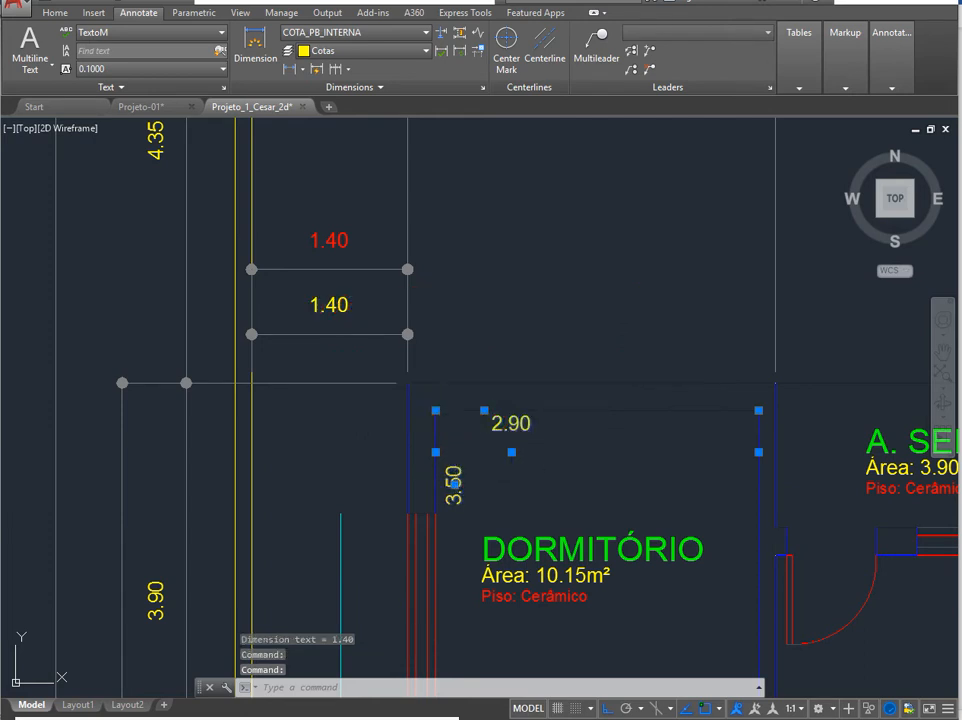
{"action": "key", "text": "Delete"}
Dimension the DORMITÓRIO's interior width just below its upper wall with a linear dimension in the CotaInterna style.
{"action": "left_click", "coordinate": [396, 34]}
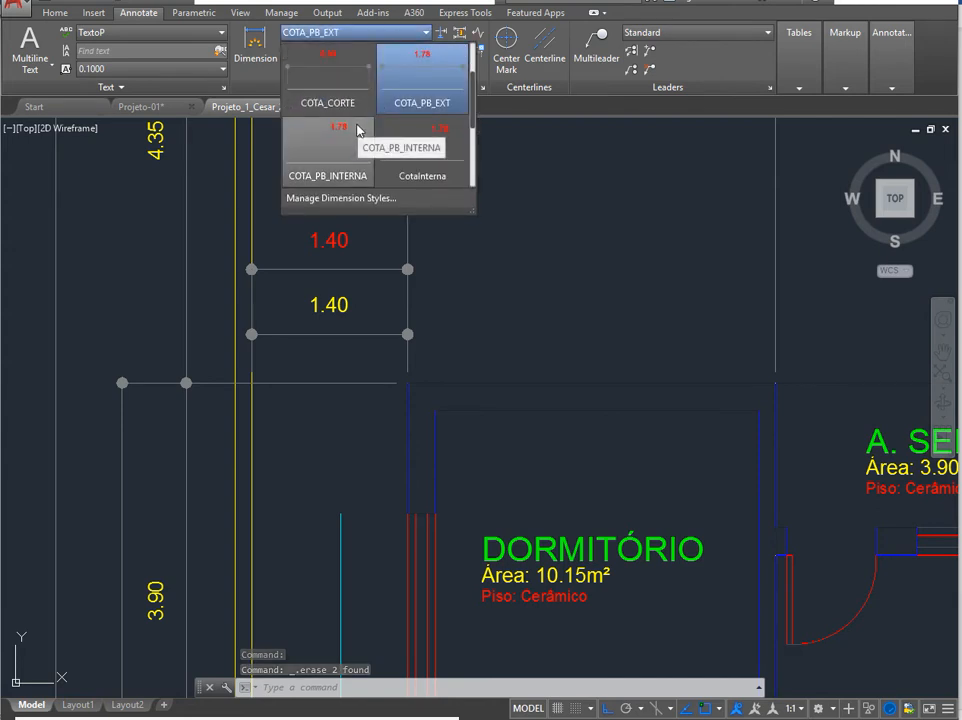
{"action": "left_click", "coordinate": [420, 158]}
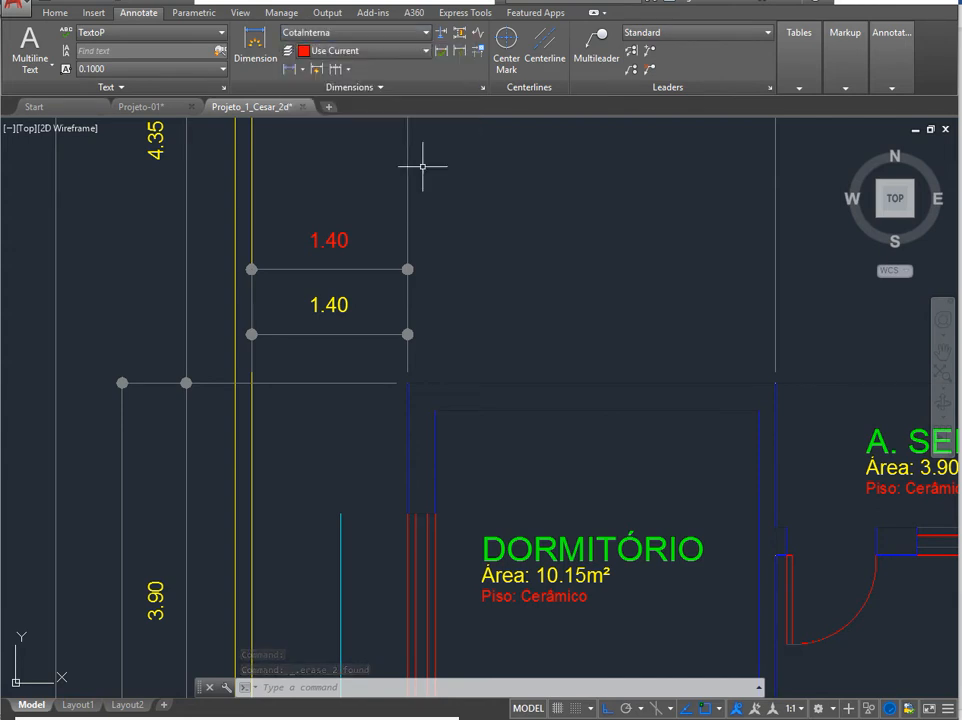
{"action": "left_click", "coordinate": [289, 68]}
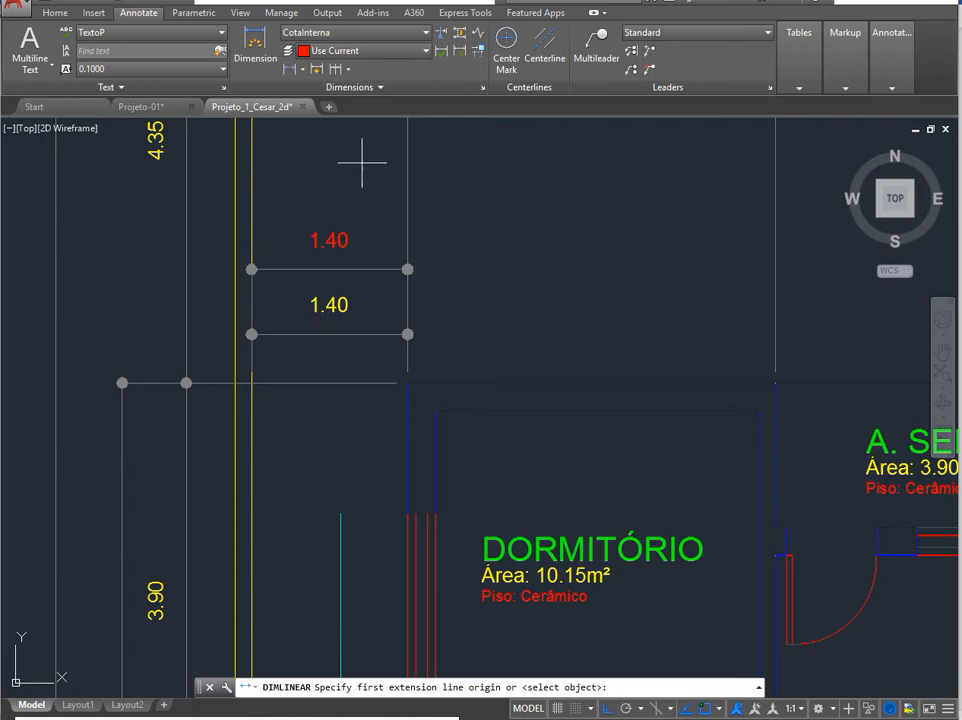
{"action": "left_click", "coordinate": [760, 408]}
{"action": "left_click", "coordinate": [437, 408]}
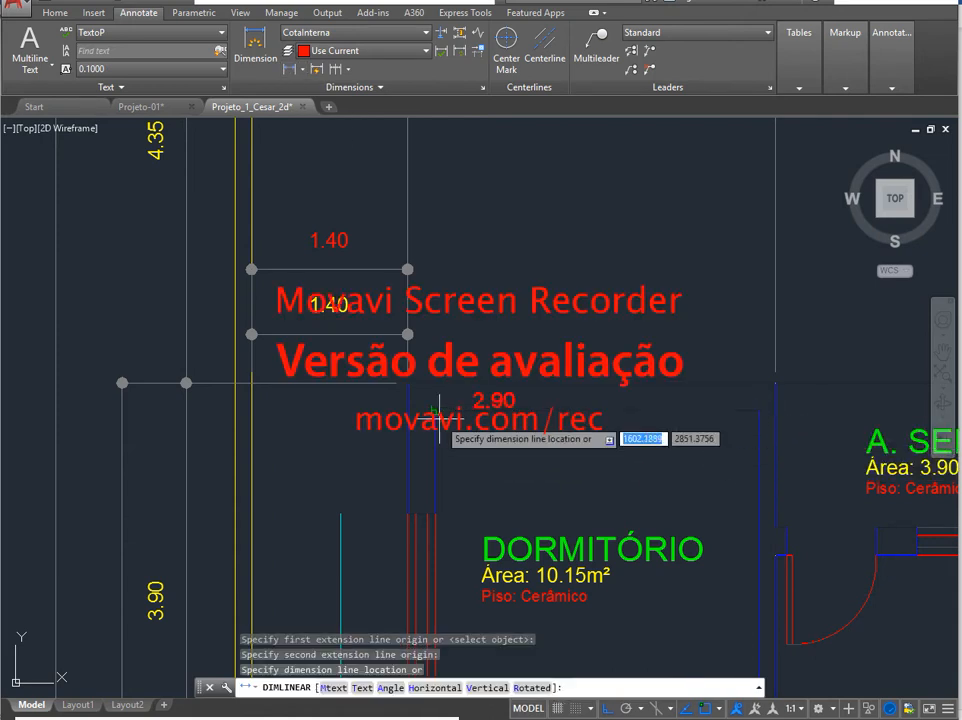
{"action": "left_click", "coordinate": [487, 430]}
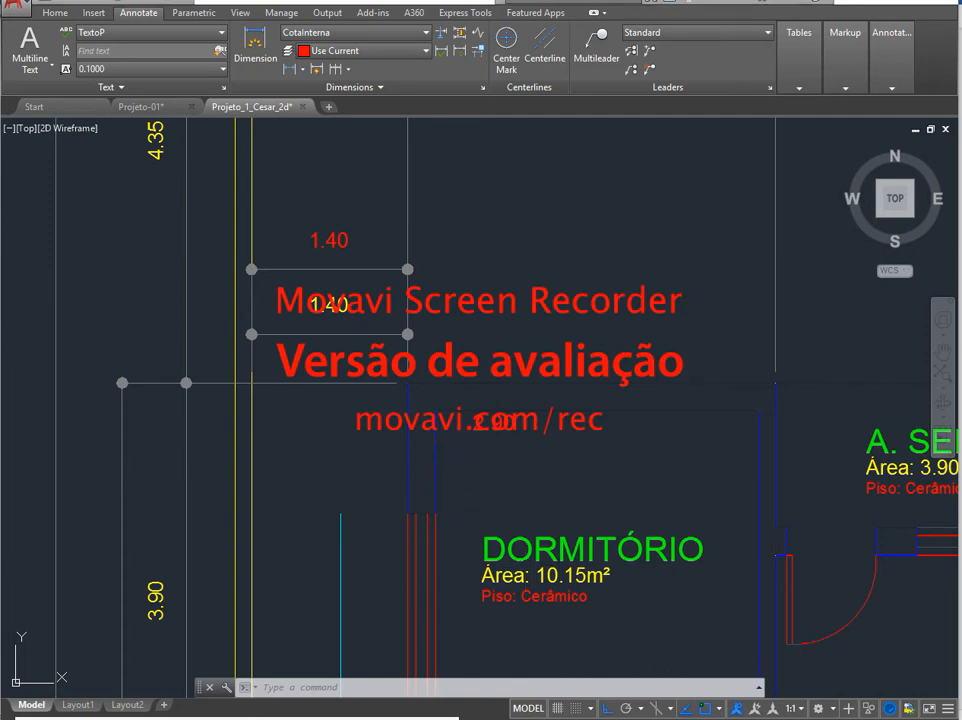
Switch to the blank Word document and write "Dimension Style: Configuração que define os objetos de cota.".
{"action": "left_click", "coordinate": [431, 716]}
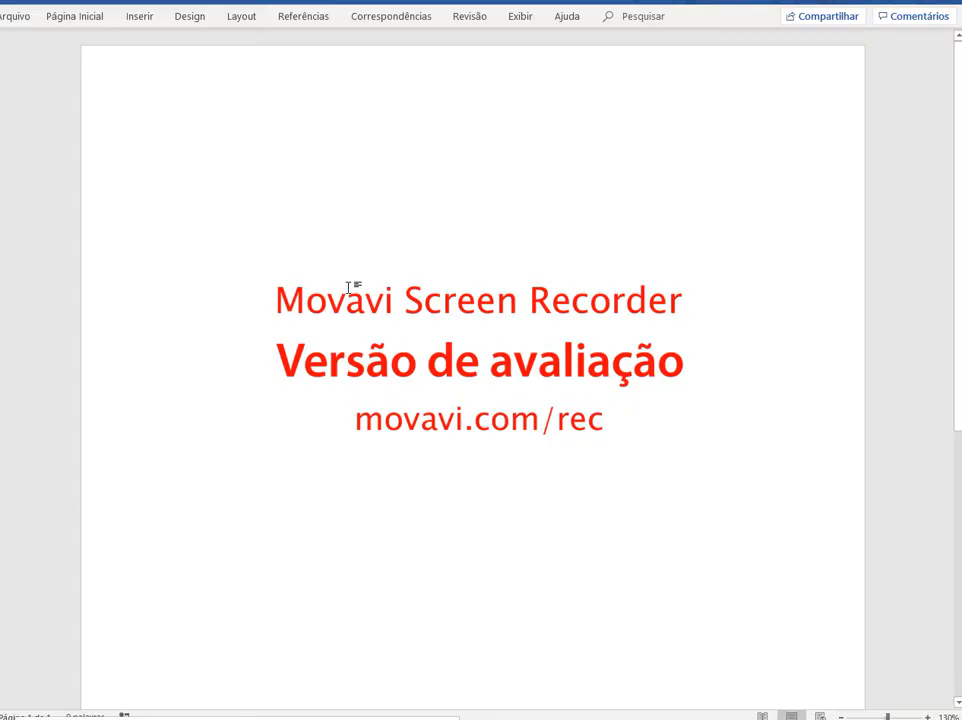
{"action": "type", "text": "Dimen"}
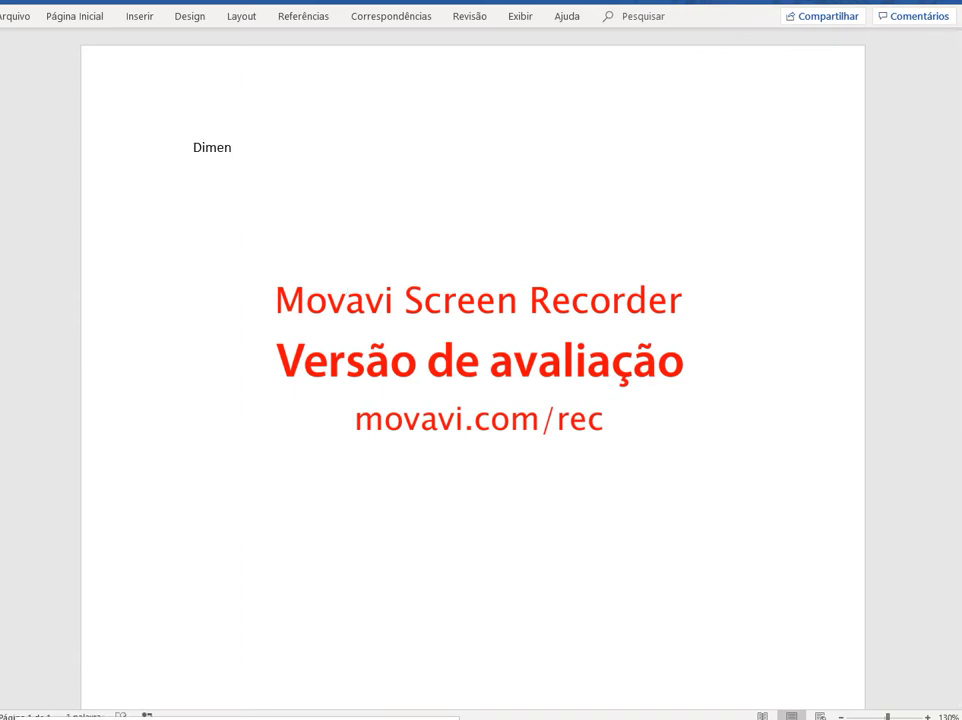
{"action": "type", "text": "sion "}
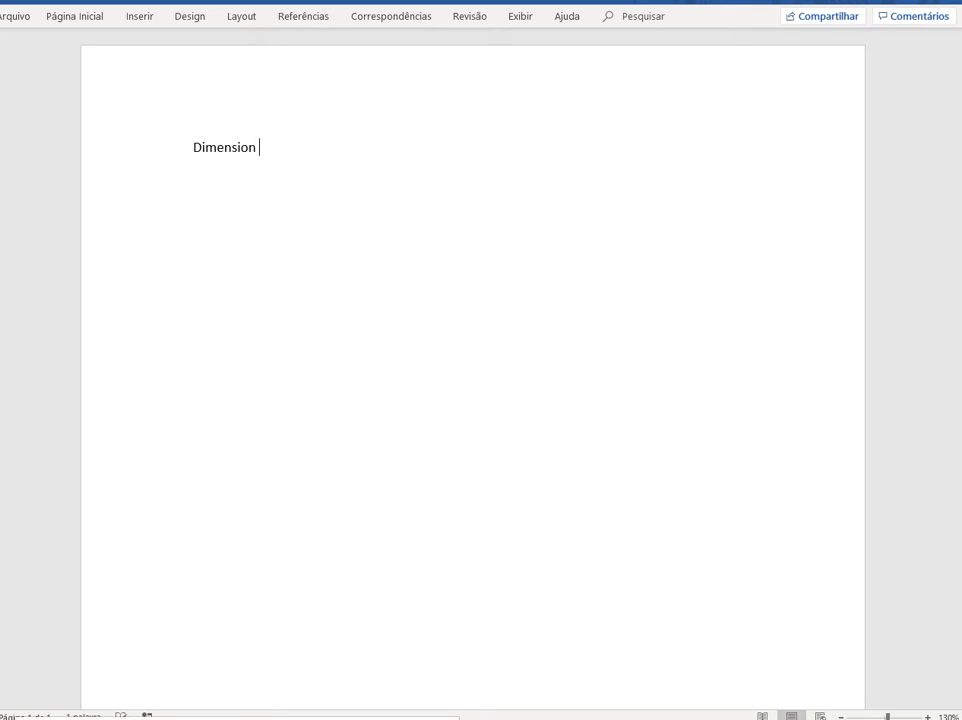
{"action": "type", "text": "Style: Configuração"}
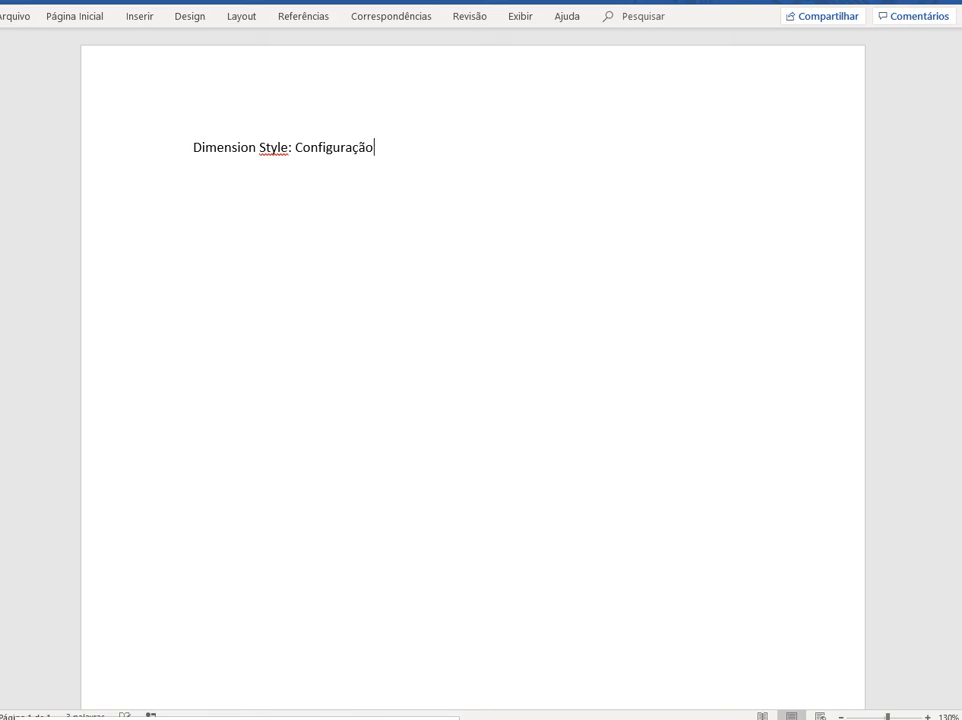
{"action": "type", "text": " que define os obje3t"}
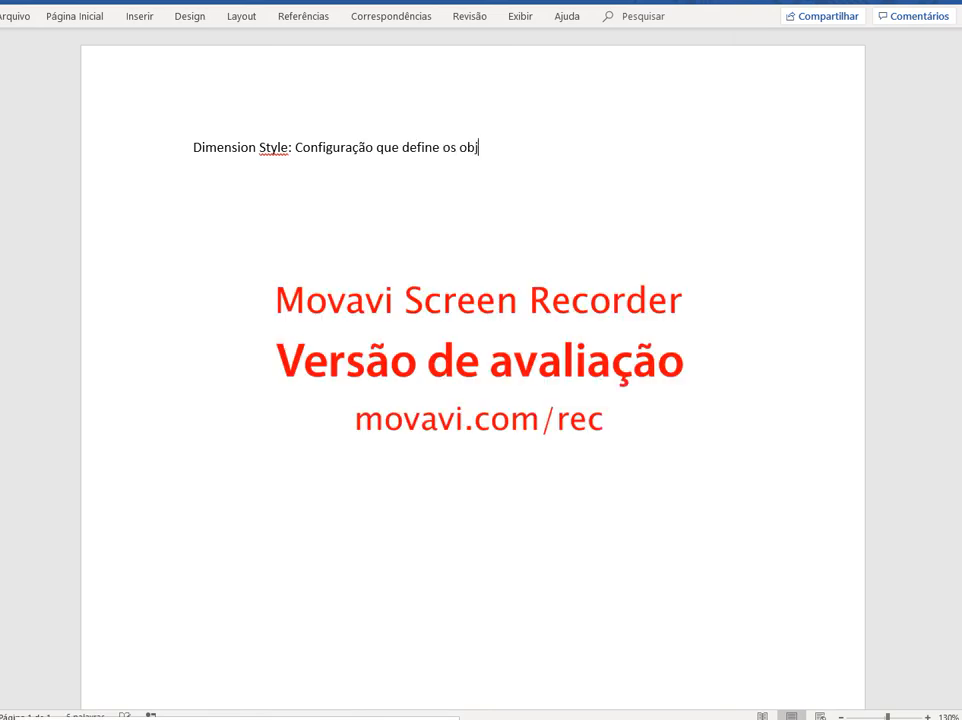
{"action": "key", "text": "BackSpace"}
{"action": "key", "text": "BackSpace"}
{"action": "type", "text": "tos de cota"}
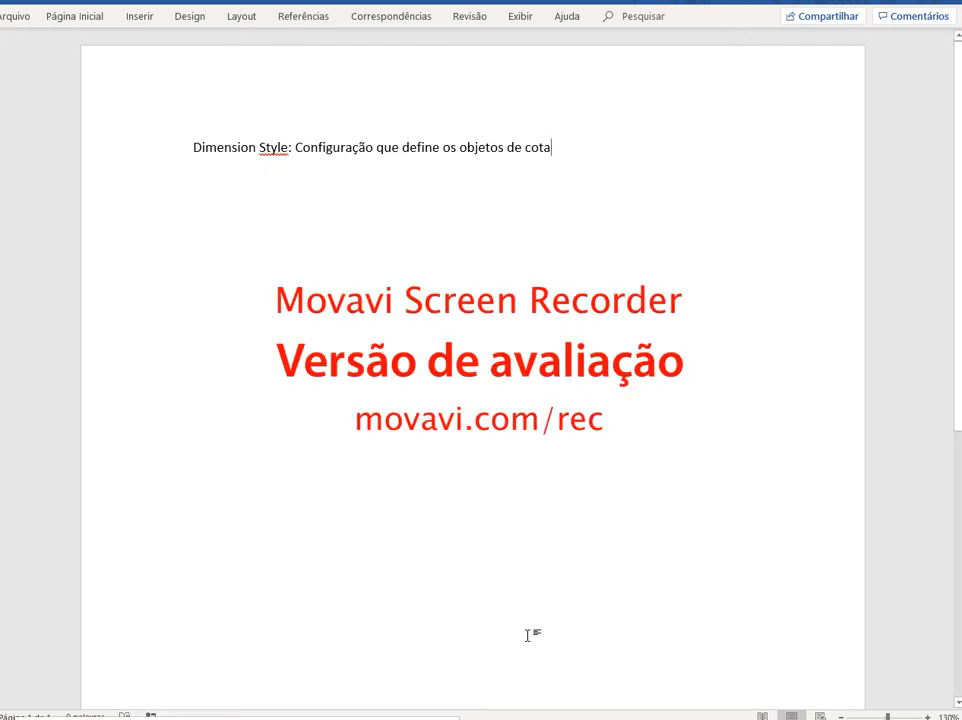
{"action": "type", "text": "."}
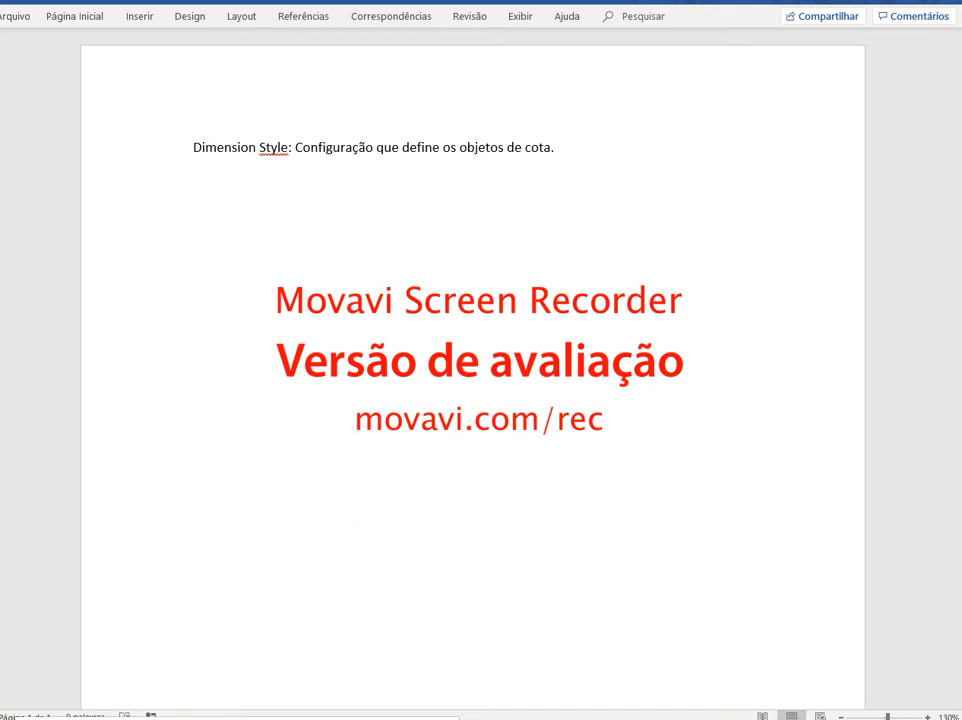
Switch back to the 2D floor plan drawing in AutoCAD and show the area around DORMITÓRIO and A. SERVIÇO.
{"action": "mouse_move", "coordinate": [346, 719]}
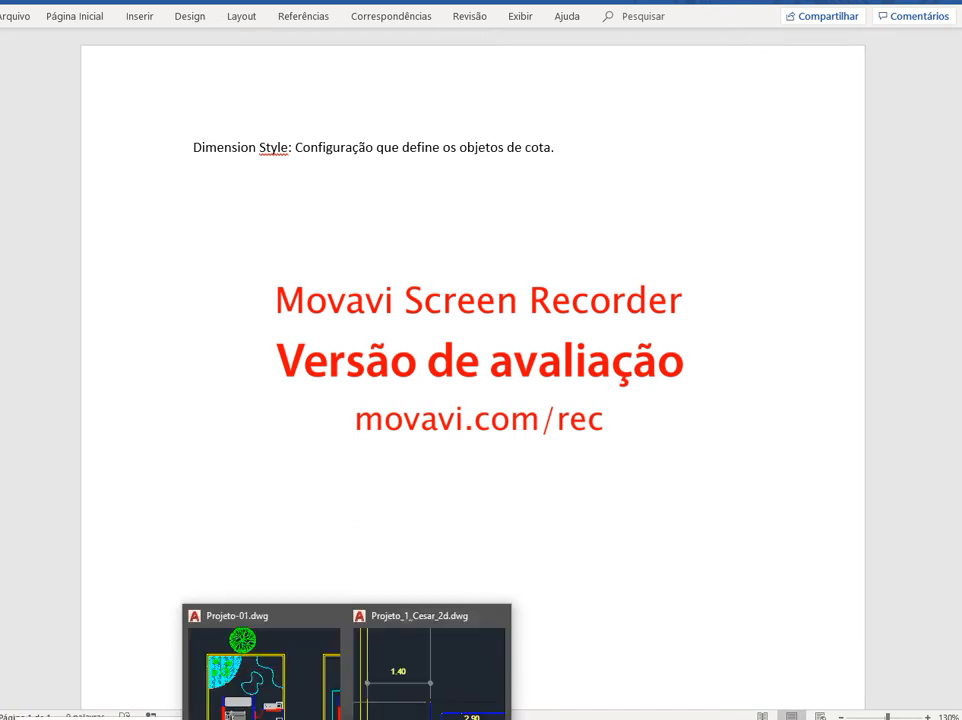
{"action": "left_click", "coordinate": [430, 660]}
{"action": "middle_click_drag", "start_coordinate": [568, 212], "coordinate": [448, 258]}
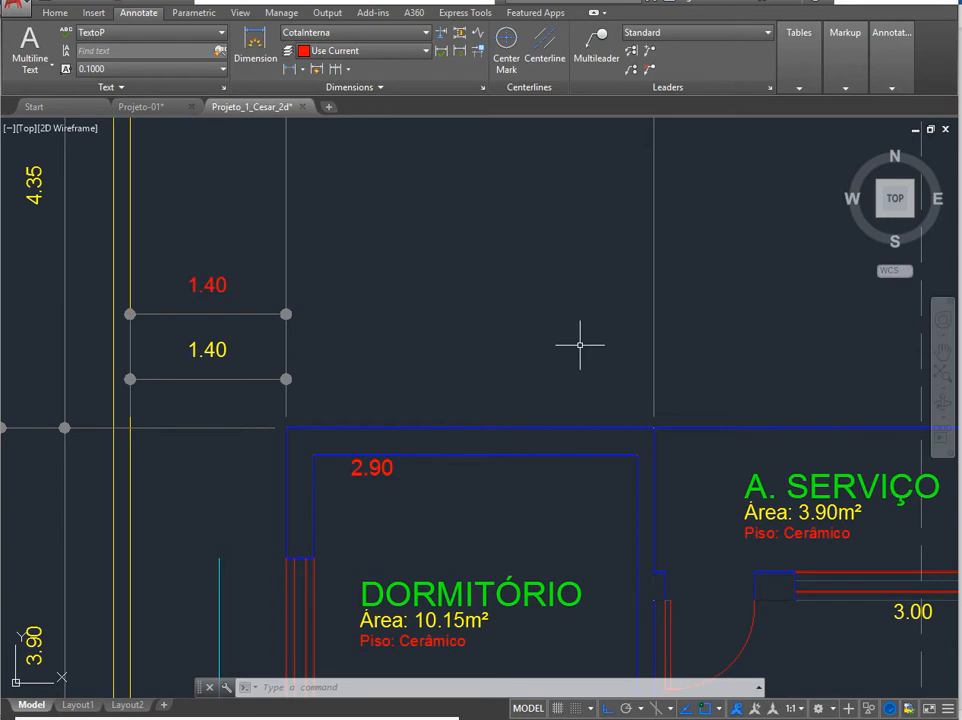
{"action": "middle_click_drag", "start_coordinate": [477, 354], "coordinate": [394, 355]}
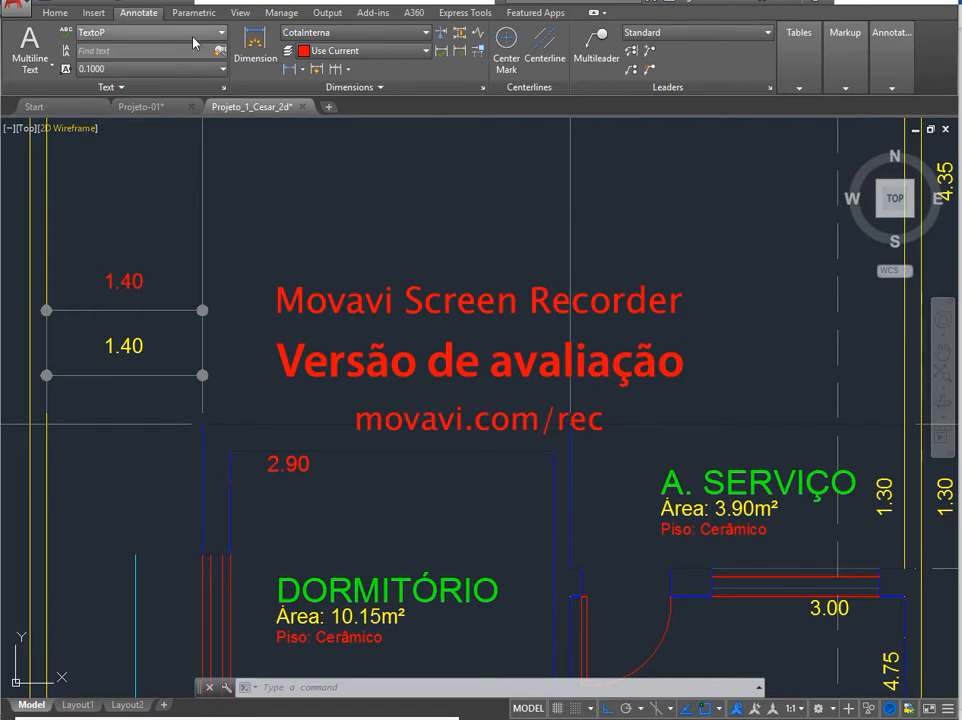
Start a new dimension style in the Dimension Style Manager and name it CotaPB-2020.
{"action": "left_click", "coordinate": [482, 89]}
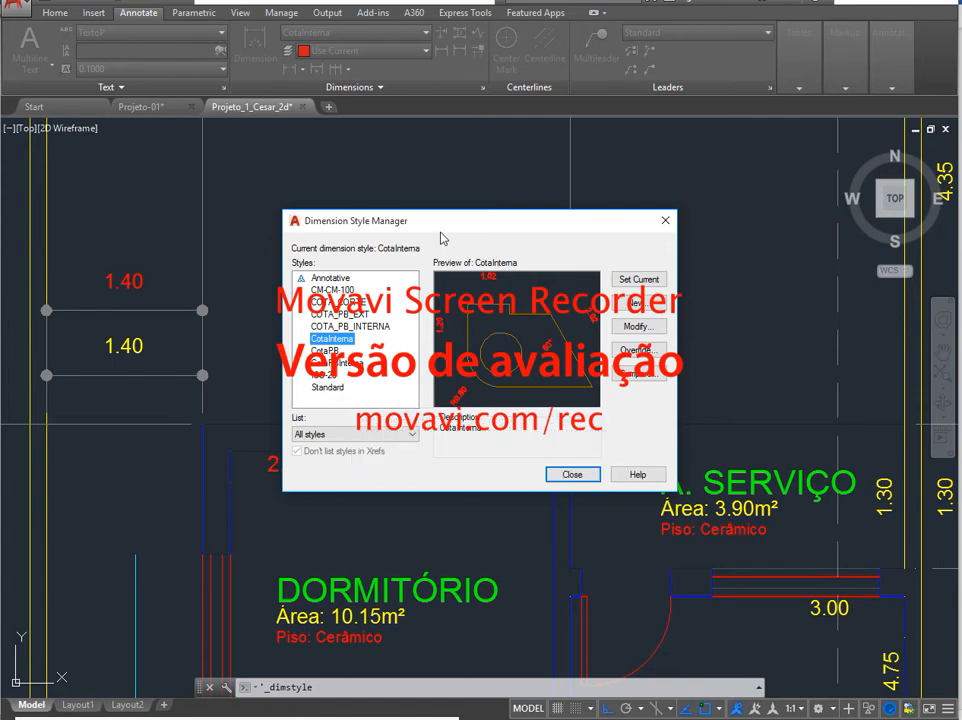
{"action": "left_click_drag", "start_coordinate": [441, 222], "coordinate": [470, 144]}
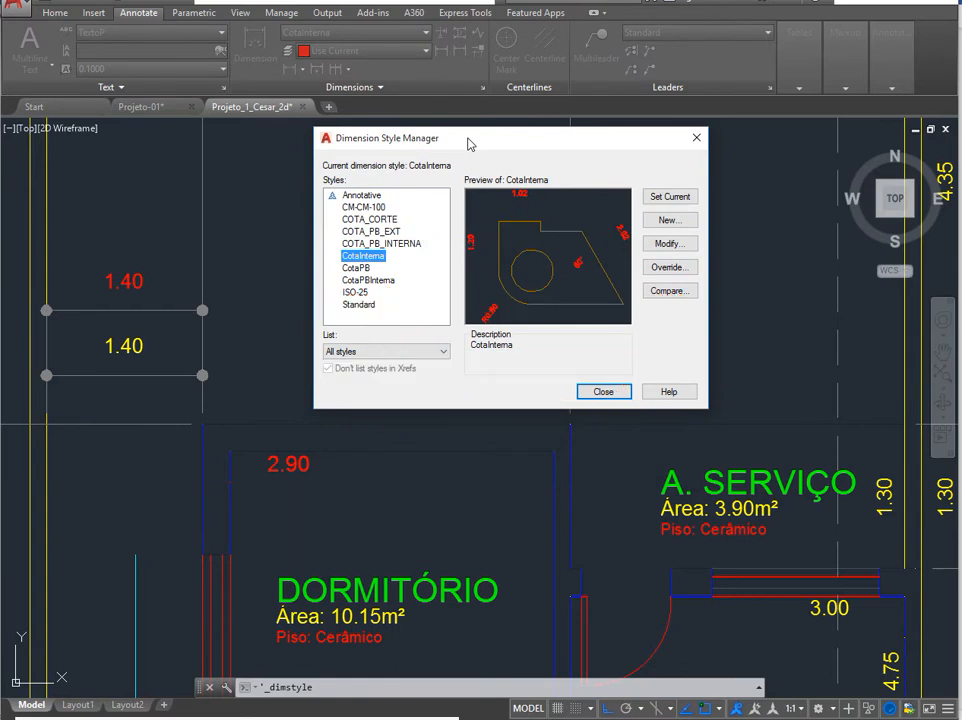
{"action": "left_click", "coordinate": [651, 224]}
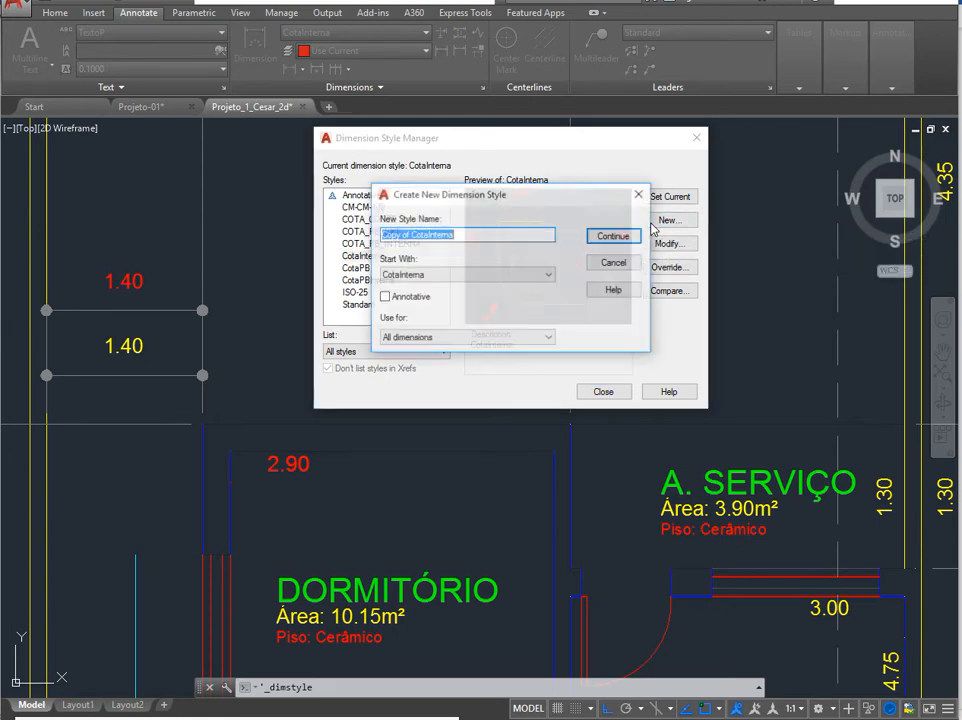
{"action": "left_click_drag", "start_coordinate": [468, 197], "coordinate": [420, 199]}
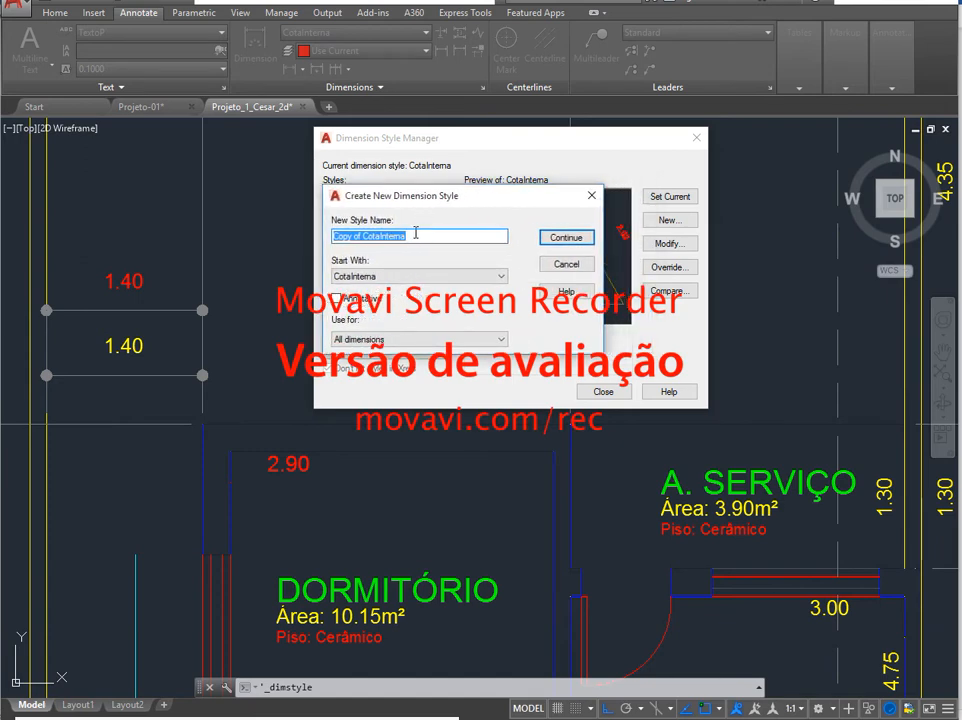
{"action": "left_click", "coordinate": [421, 236]}
{"action": "left_click_drag", "start_coordinate": [421, 237], "coordinate": [329, 240]}
{"action": "type", "text": "Co"}
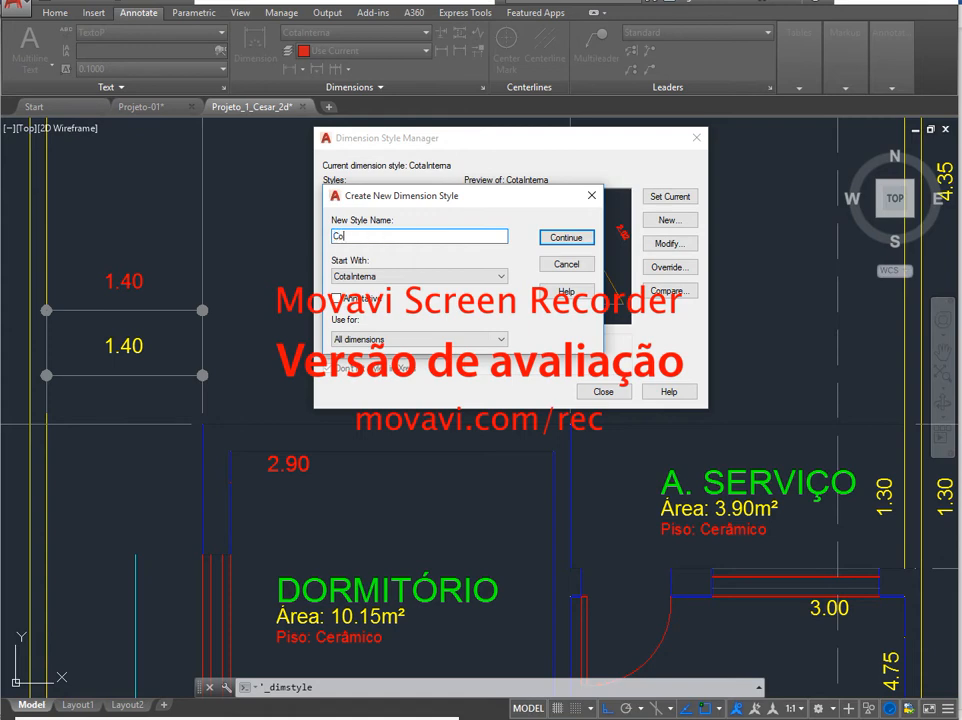
{"action": "type", "text": "taPB-2020"}
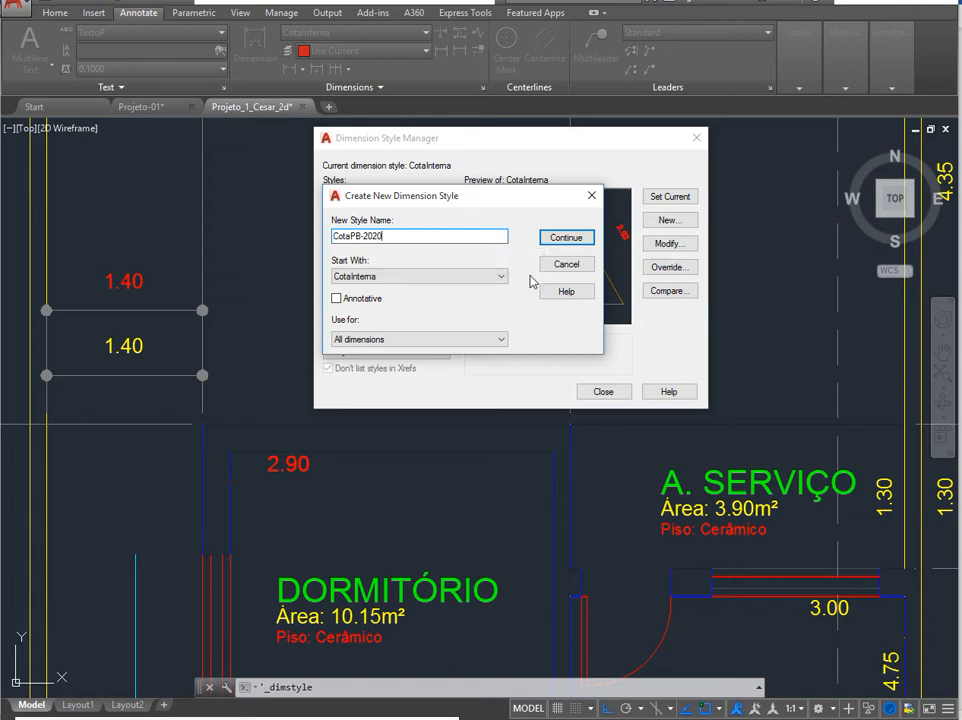
Base the new dimension style on Standard and continue to its settings.
{"action": "left_click", "coordinate": [478, 278]}
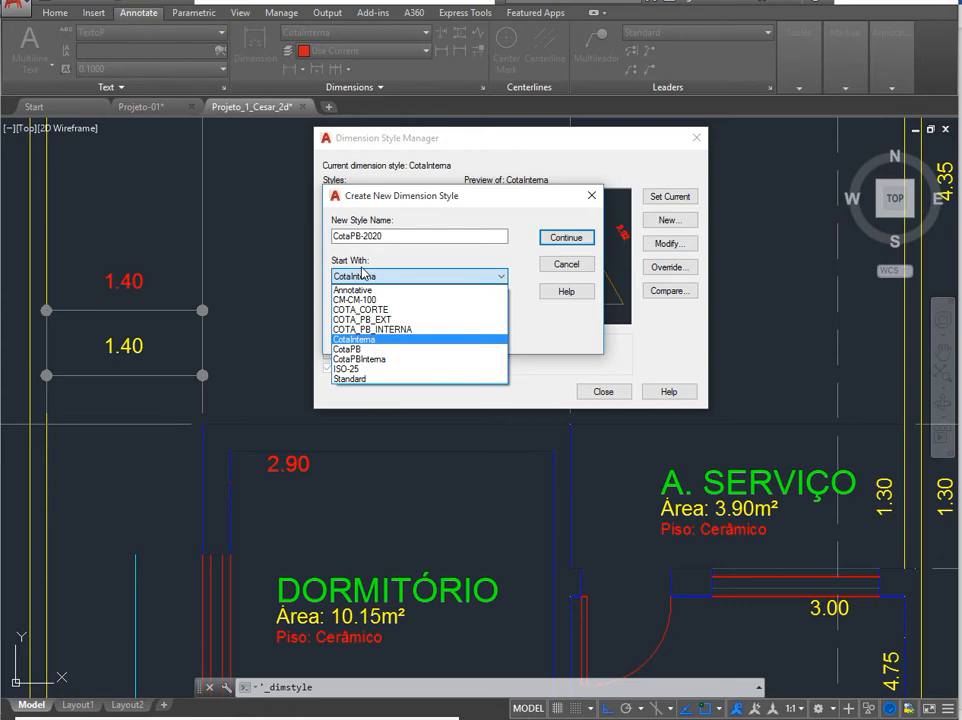
{"action": "left_click", "coordinate": [366, 380]}
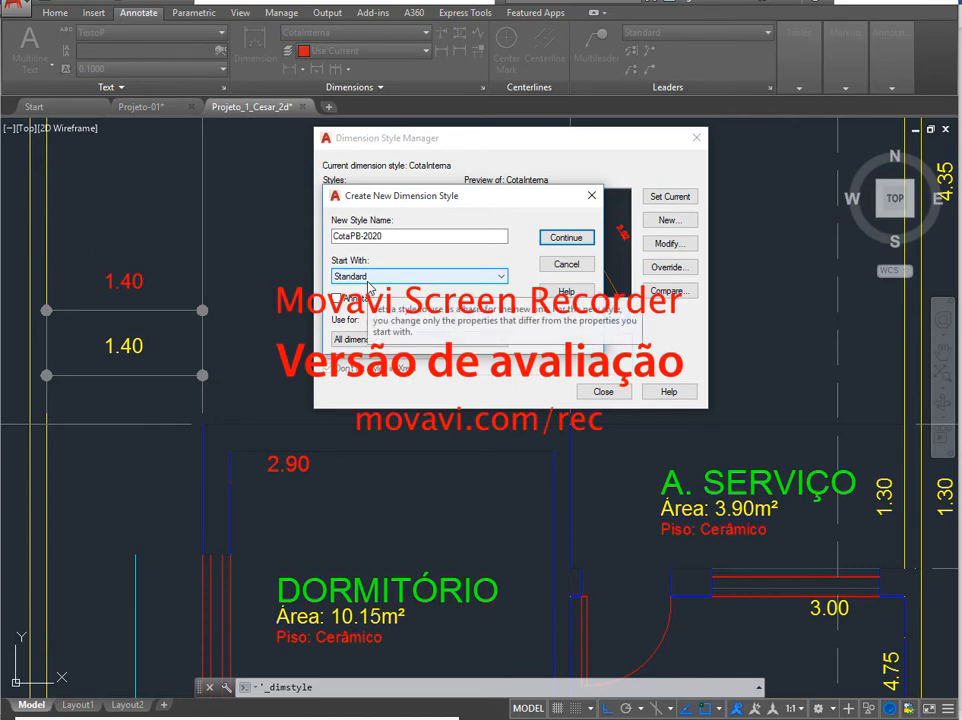
{"action": "left_click", "coordinate": [335, 236]}
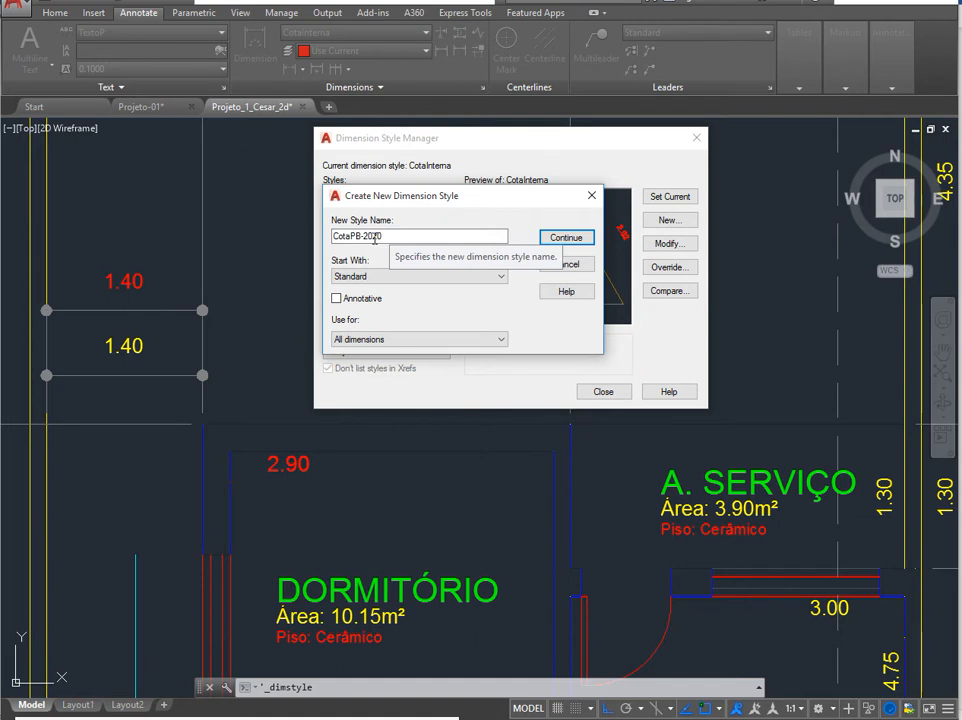
{"action": "key", "text": "Tab"}
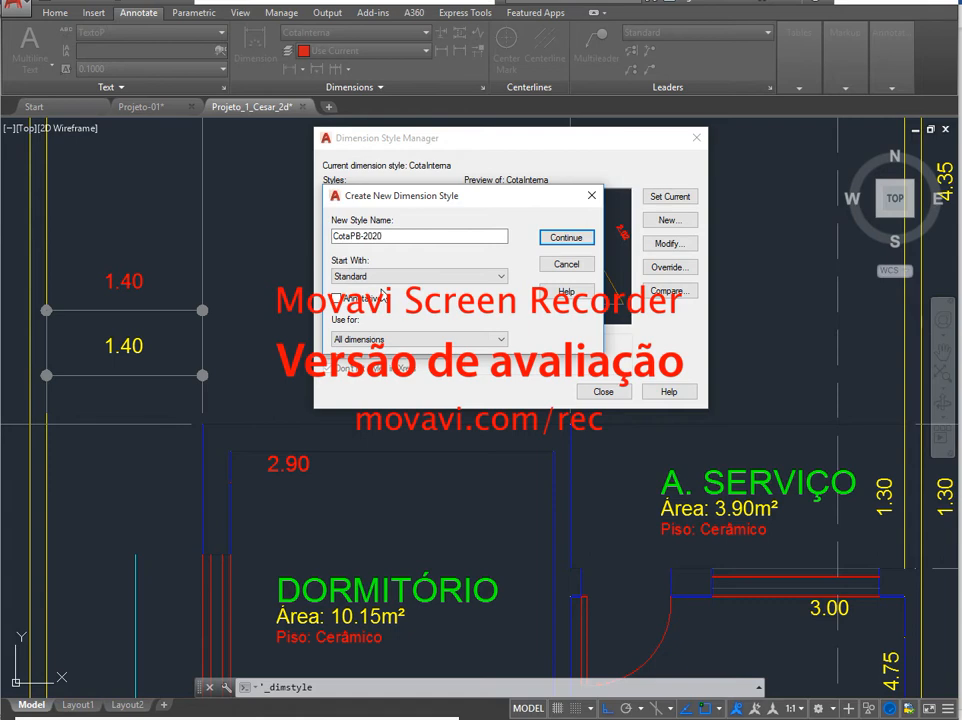
{"action": "left_click", "coordinate": [560, 241]}
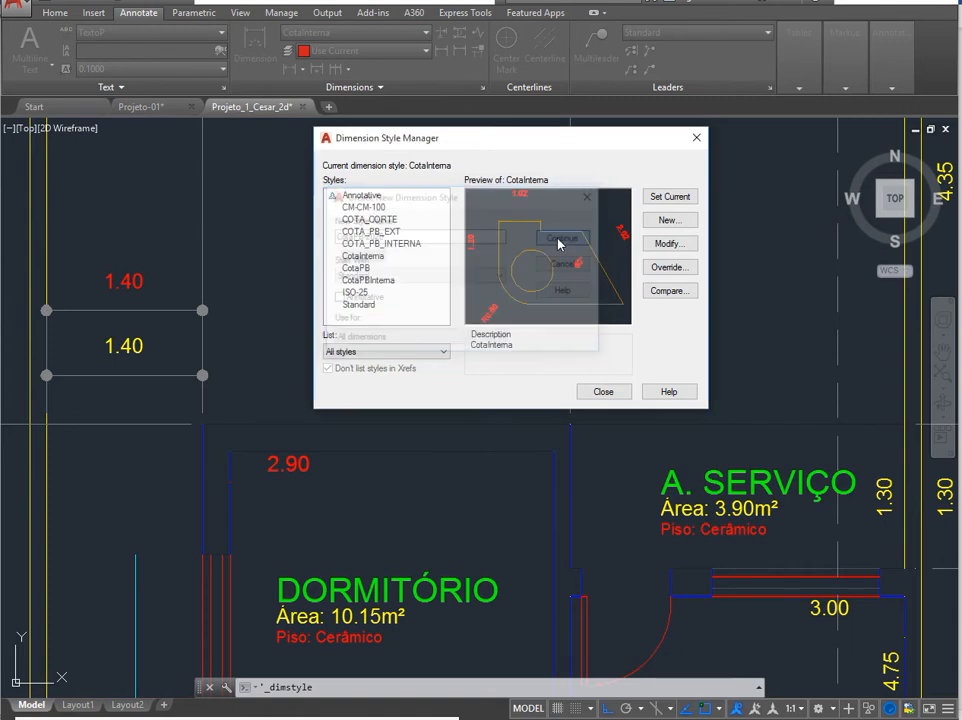
Set the dimension line color of the CotaPB-2020 style to Color 8.
{"action": "left_click_drag", "start_coordinate": [425, 80], "coordinate": [381, 88]}
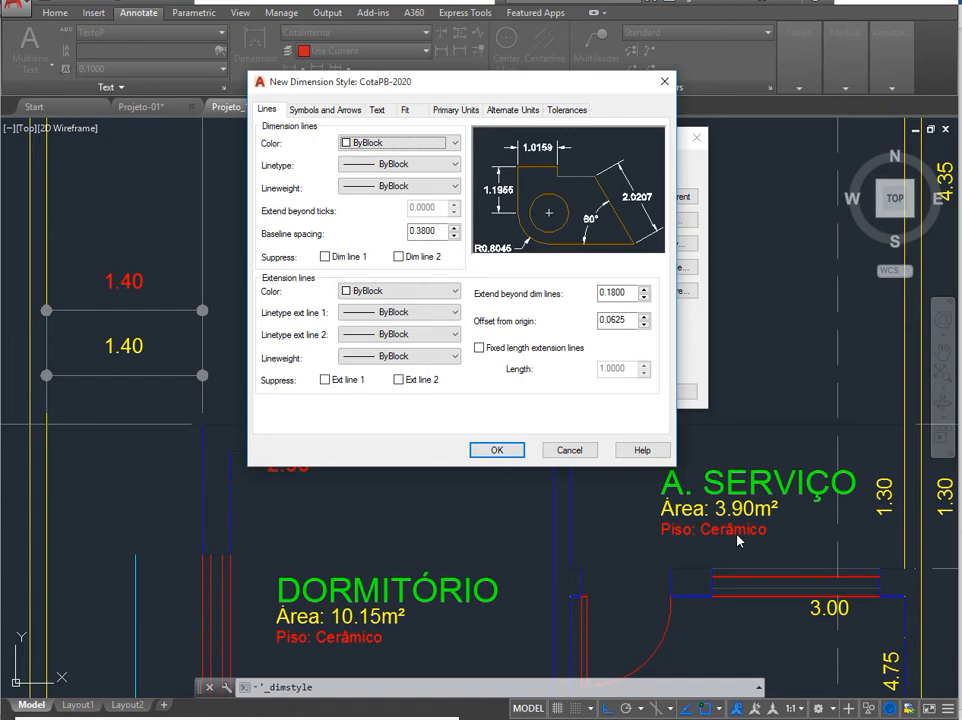
{"action": "left_click", "coordinate": [363, 145]}
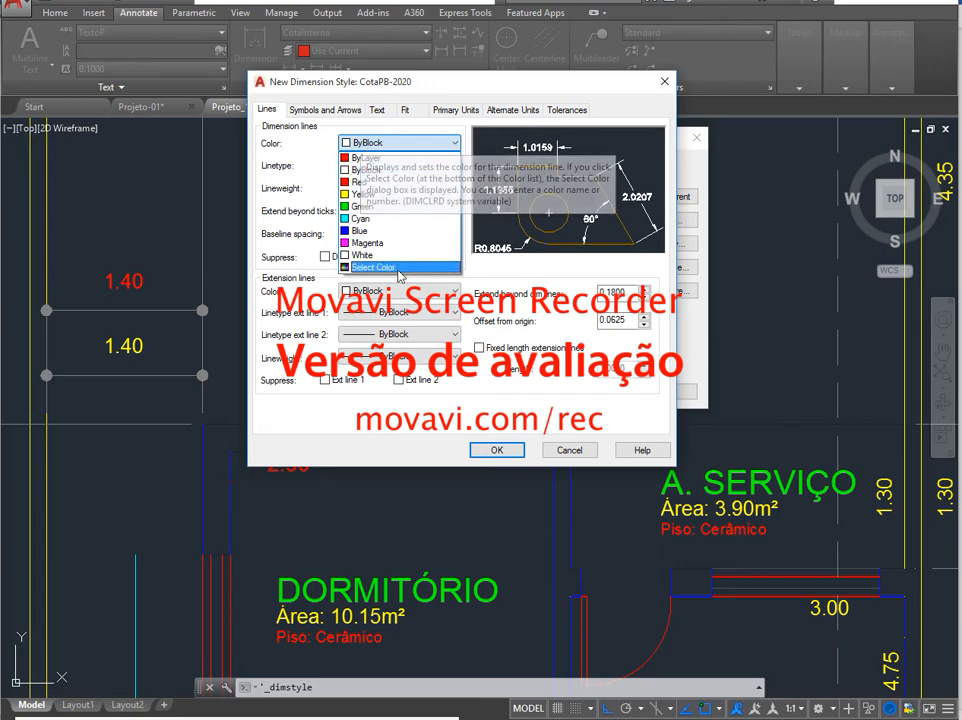
{"action": "left_click", "coordinate": [390, 268]}
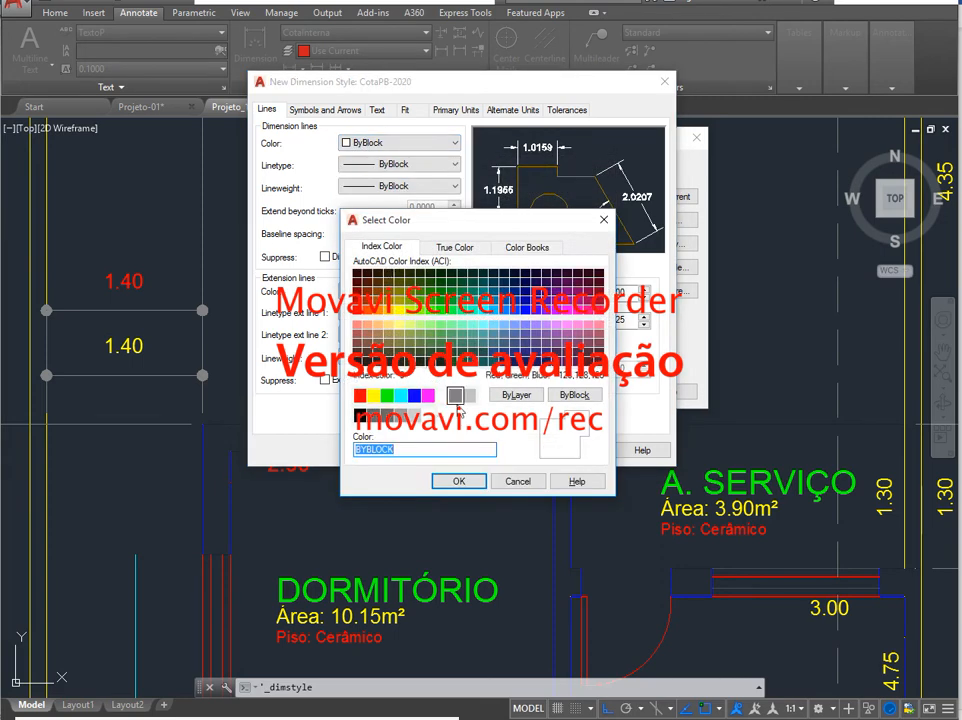
{"action": "left_click", "coordinate": [455, 397]}
{"action": "left_click", "coordinate": [458, 480]}
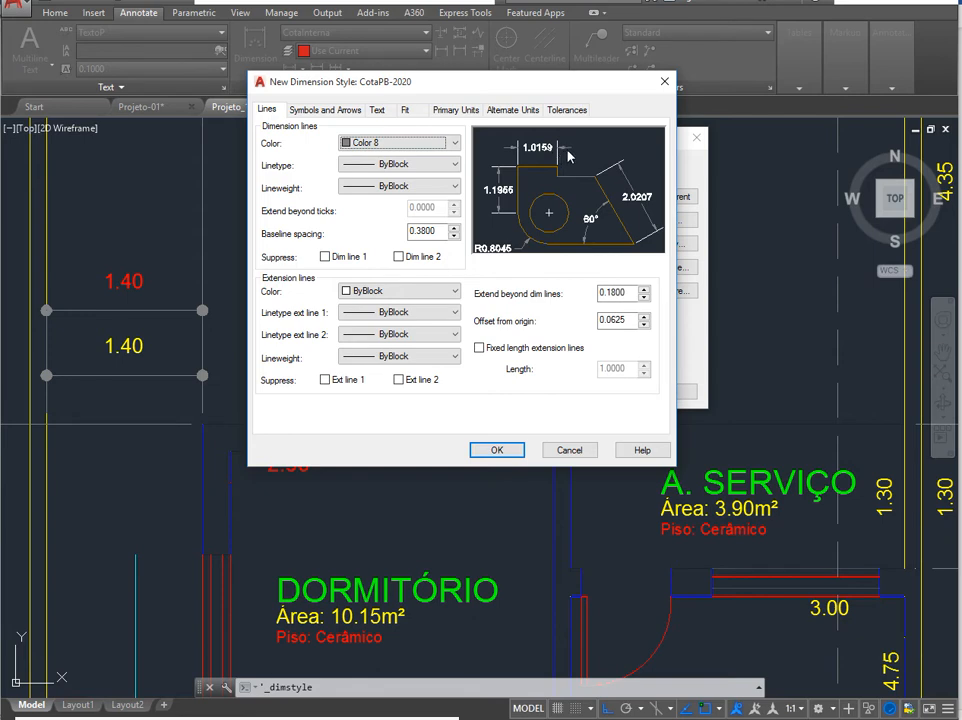
{"action": "left_click", "coordinate": [405, 165]}
{"action": "left_click", "coordinate": [406, 165]}
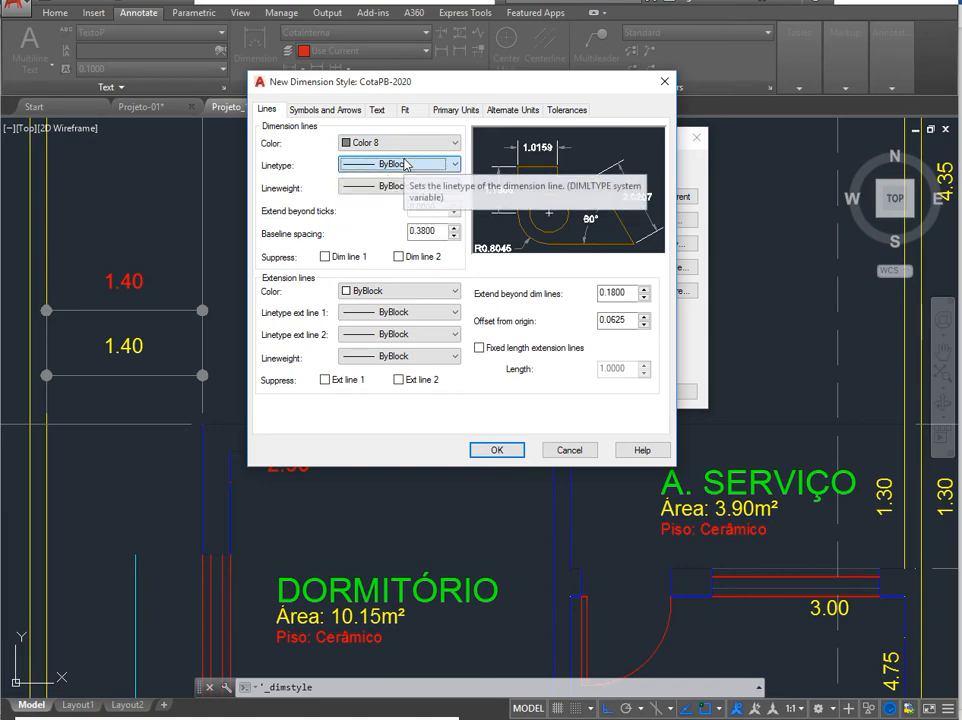
{"action": "left_click", "coordinate": [420, 188]}
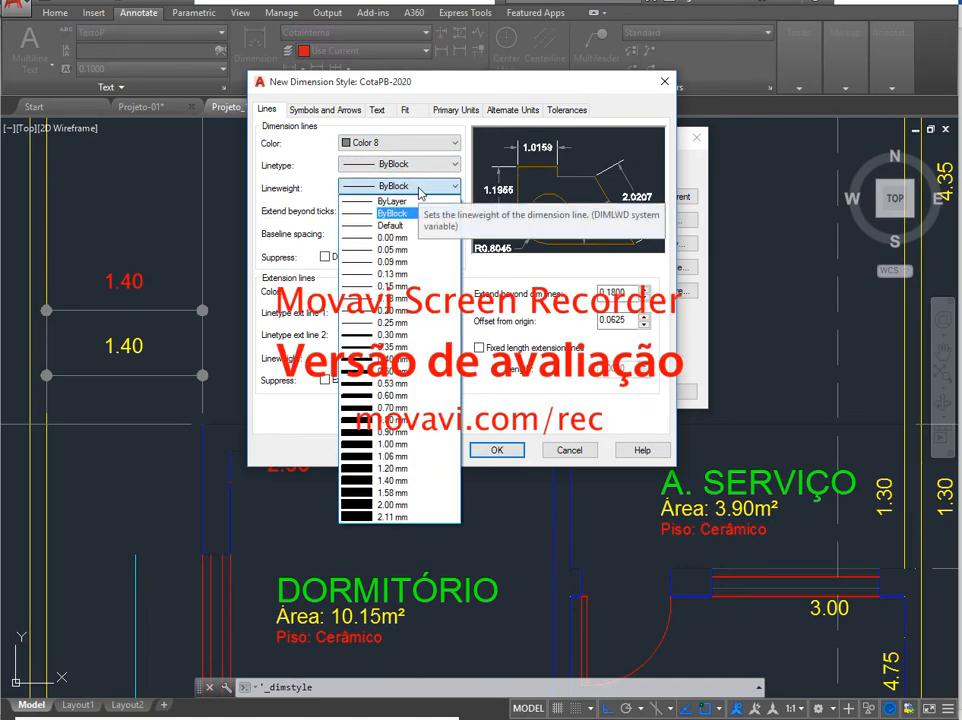
{"action": "left_click", "coordinate": [419, 189]}
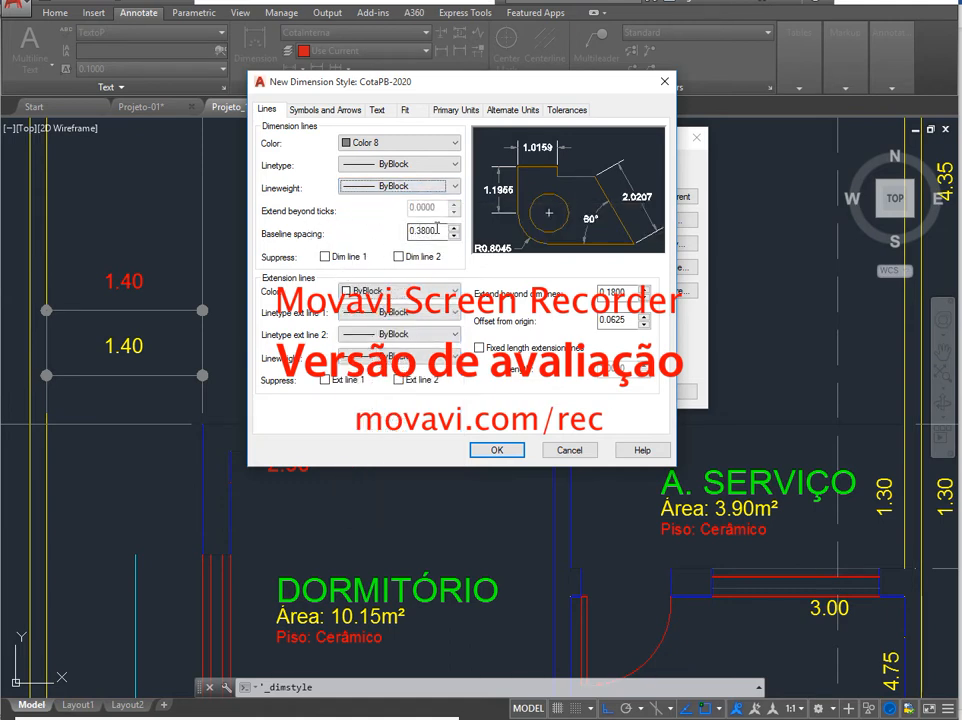
Set the baseline spacing of the dimension lines to 0.10.
{"action": "double_click", "coordinate": [441, 231]}
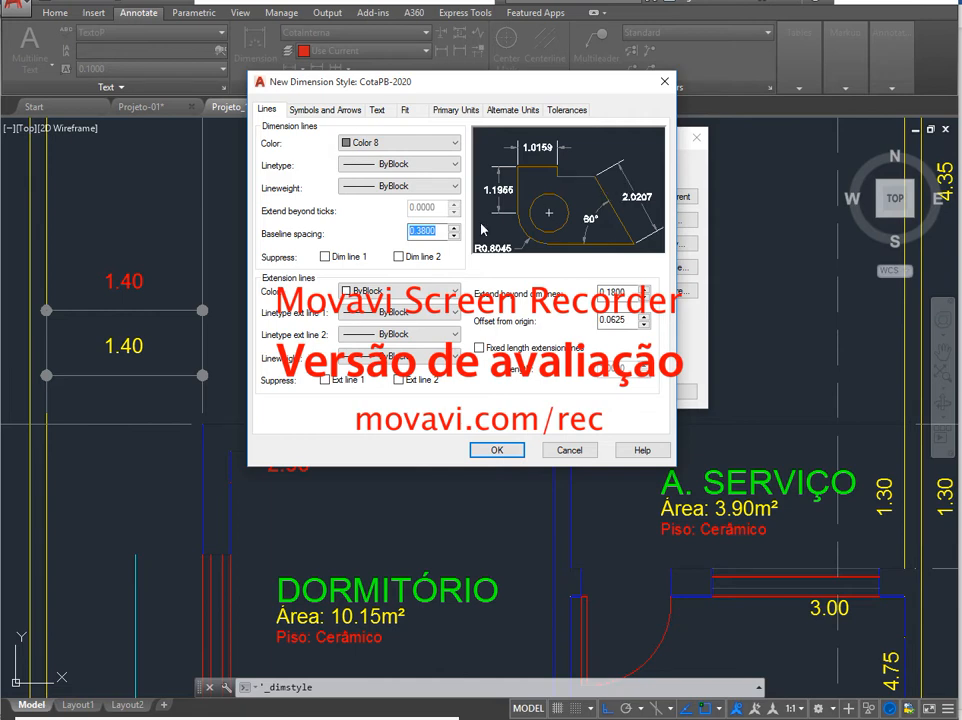
{"action": "left_click", "coordinate": [440, 232]}
{"action": "left_click_drag", "start_coordinate": [437, 226], "coordinate": [397, 231]}
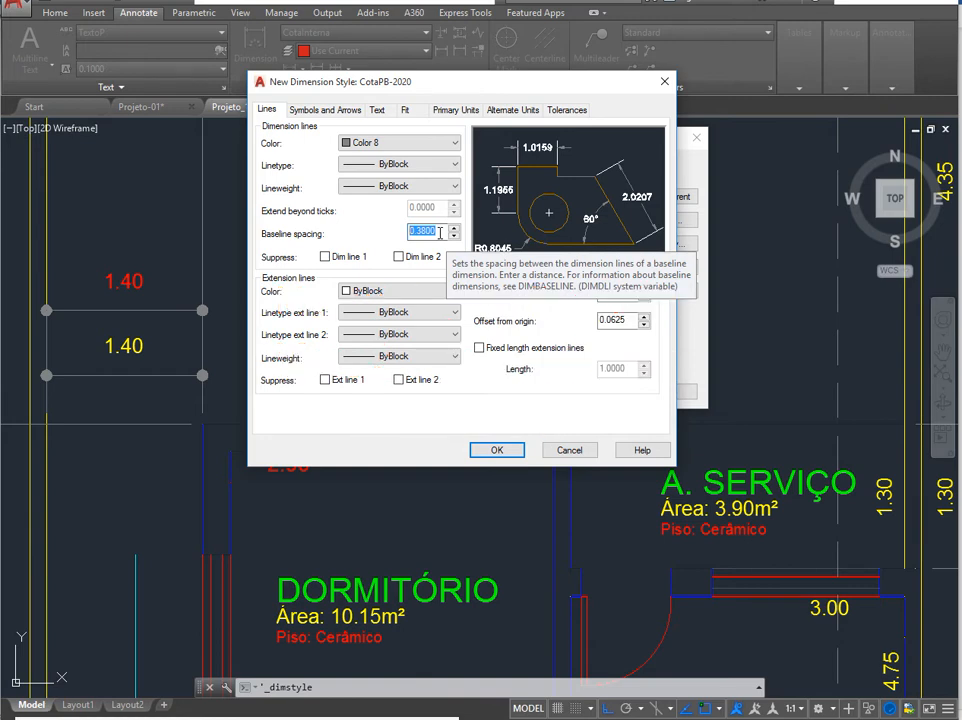
{"action": "key", "text": "BackSpace"}
{"action": "type", "text": ".10"}
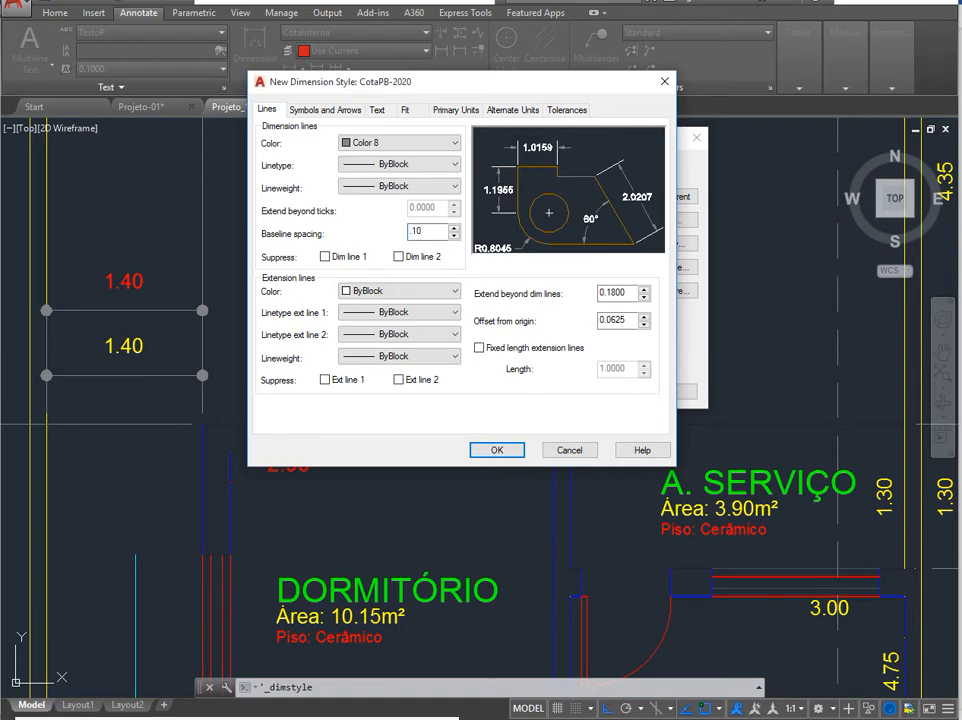
{"action": "left_click", "coordinate": [615, 293]}
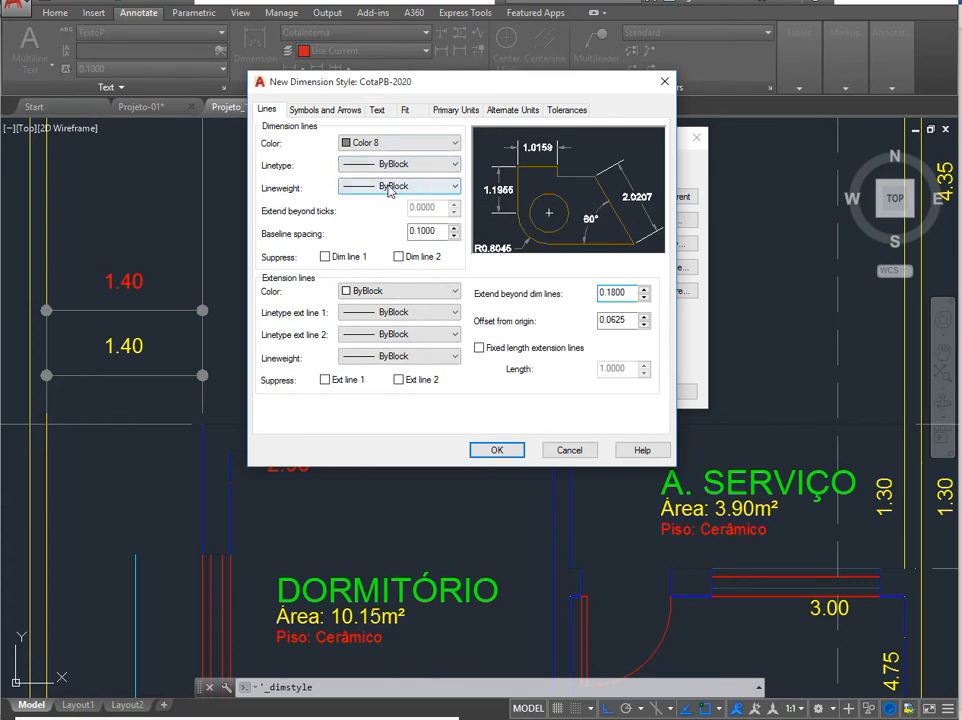
Try suppressing dimension lines 1 and 2, and turn both suppressions back off.
{"action": "left_click", "coordinate": [387, 168]}
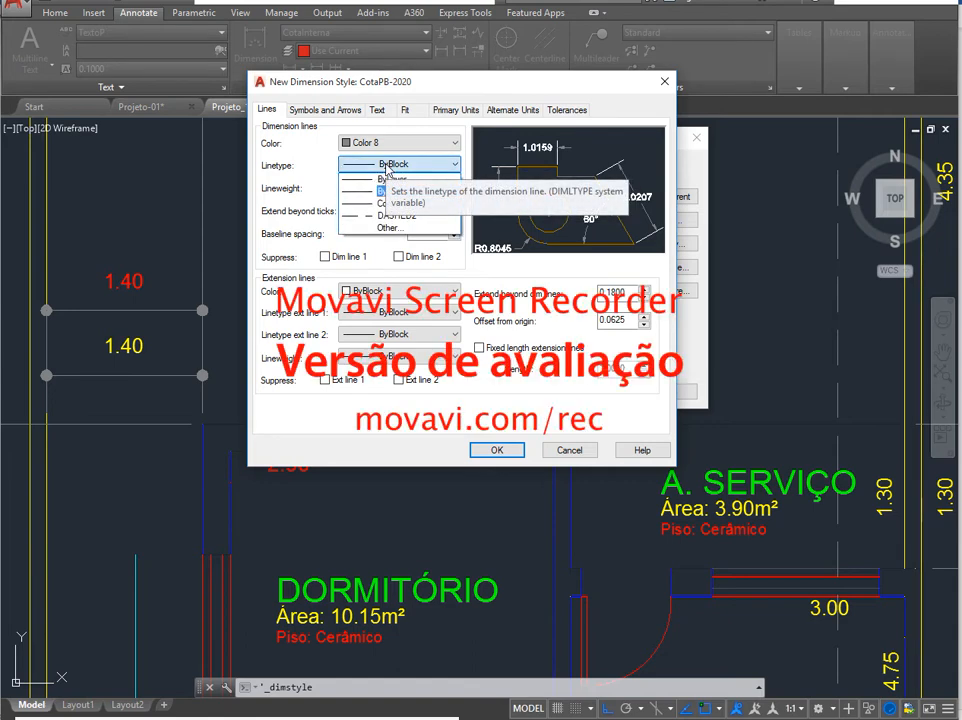
{"action": "left_click", "coordinate": [385, 168]}
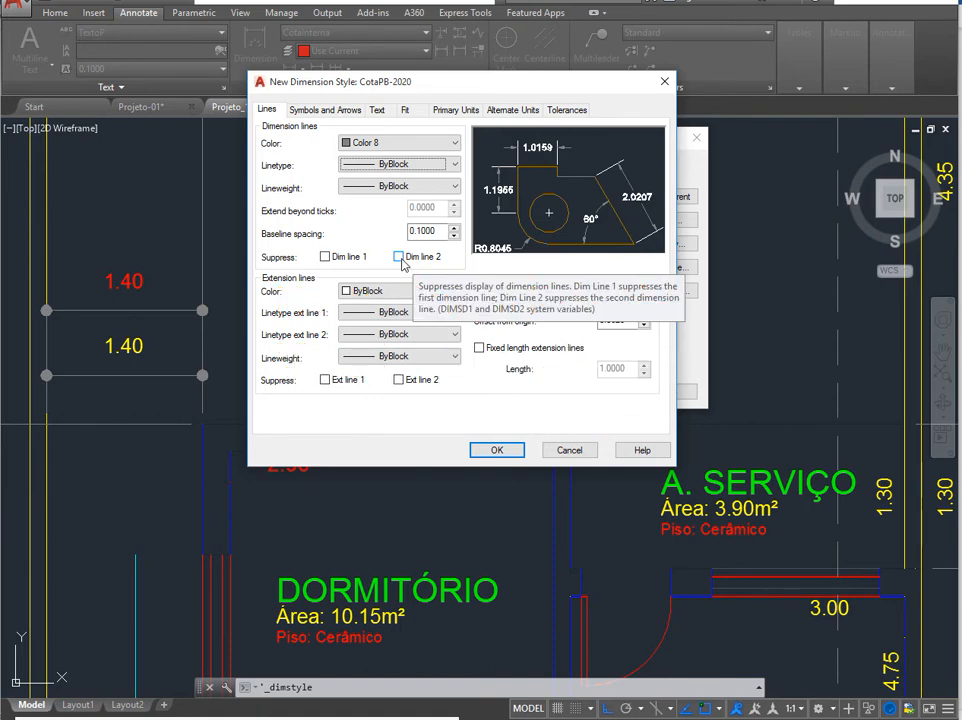
{"action": "left_click", "coordinate": [325, 257]}
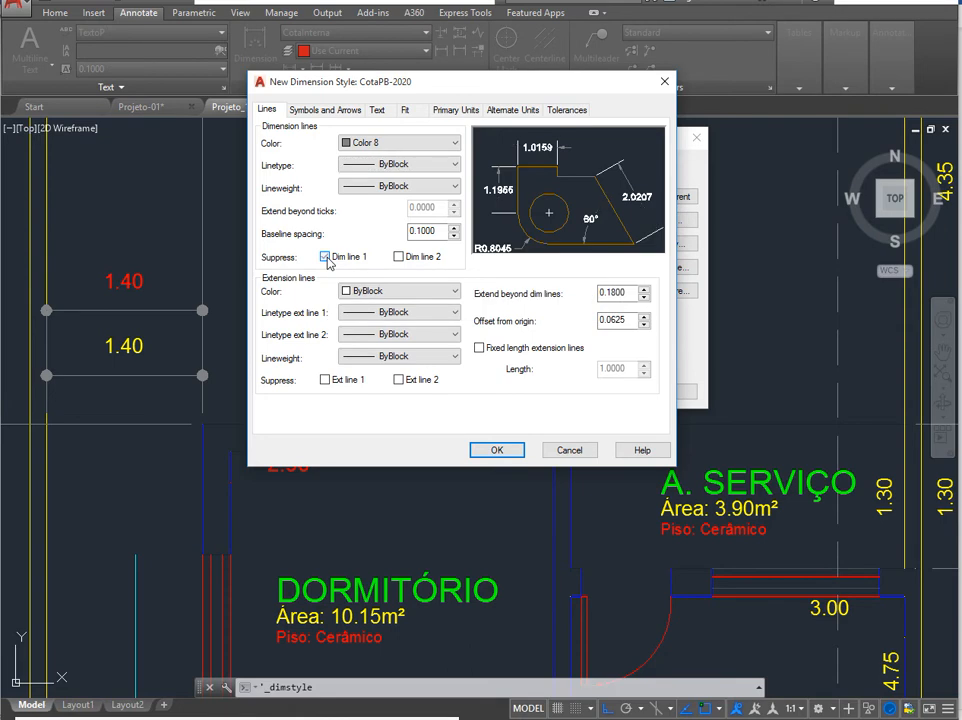
{"action": "left_click", "coordinate": [400, 257]}
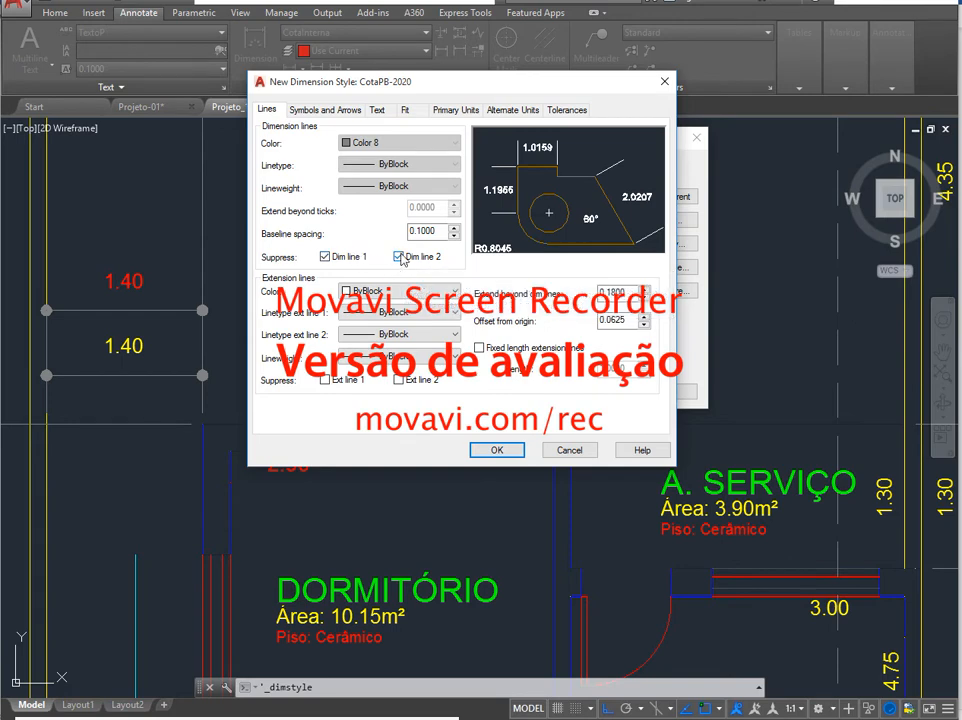
{"action": "left_click", "coordinate": [399, 257]}
{"action": "left_click", "coordinate": [346, 258]}
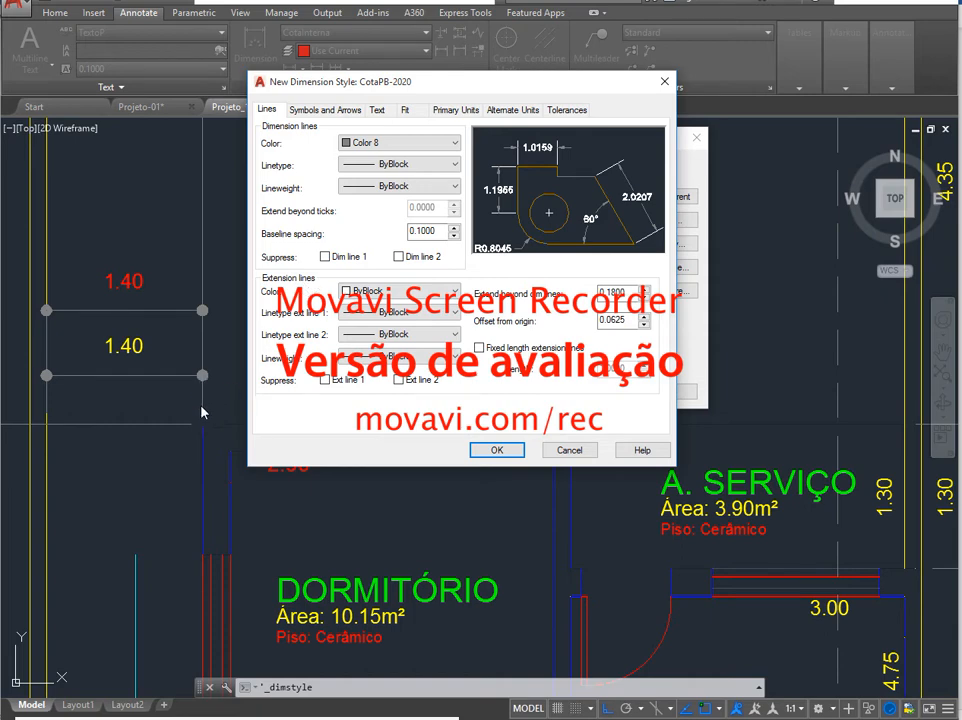
Set the extension line color to Color 8.
{"action": "left_click", "coordinate": [388, 292]}
{"action": "left_click", "coordinate": [370, 415]}
{"action": "left_click", "coordinate": [455, 395]}
{"action": "left_click", "coordinate": [458, 481]}
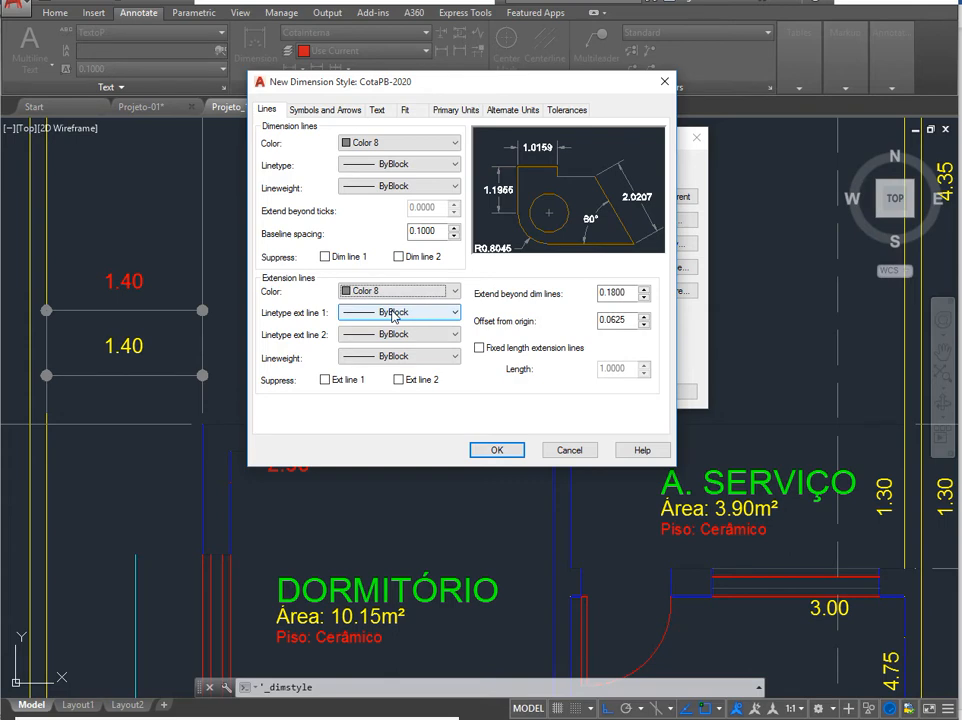
Try suppressing the extension lines, leaving both Ext line 1 and Ext line 2 unsuppressed.
{"action": "left_click", "coordinate": [364, 357]}
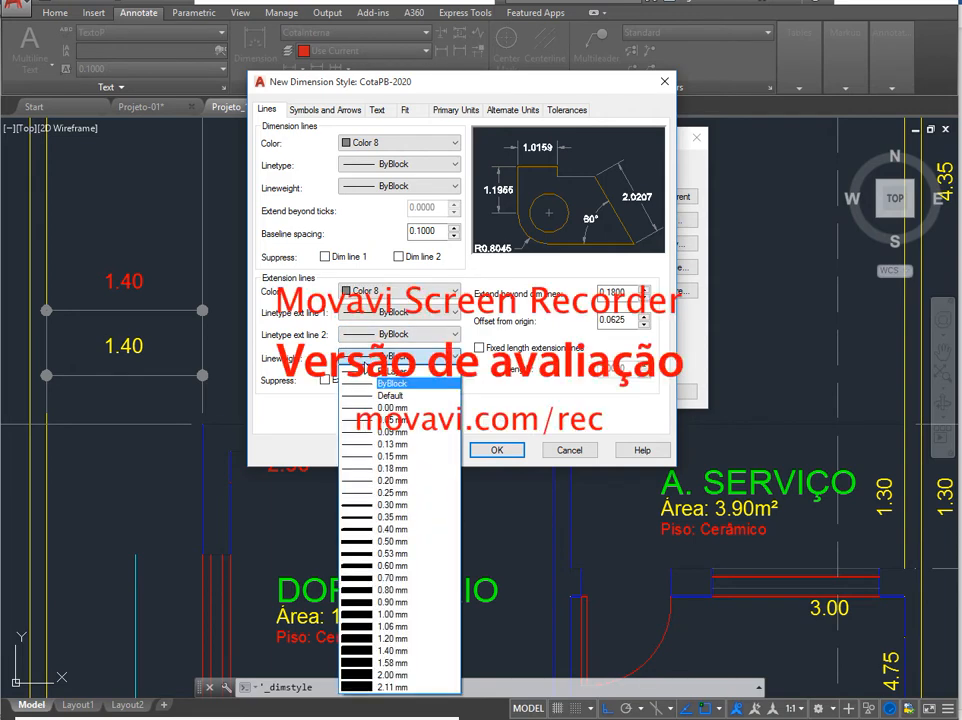
{"action": "left_click", "coordinate": [363, 361]}
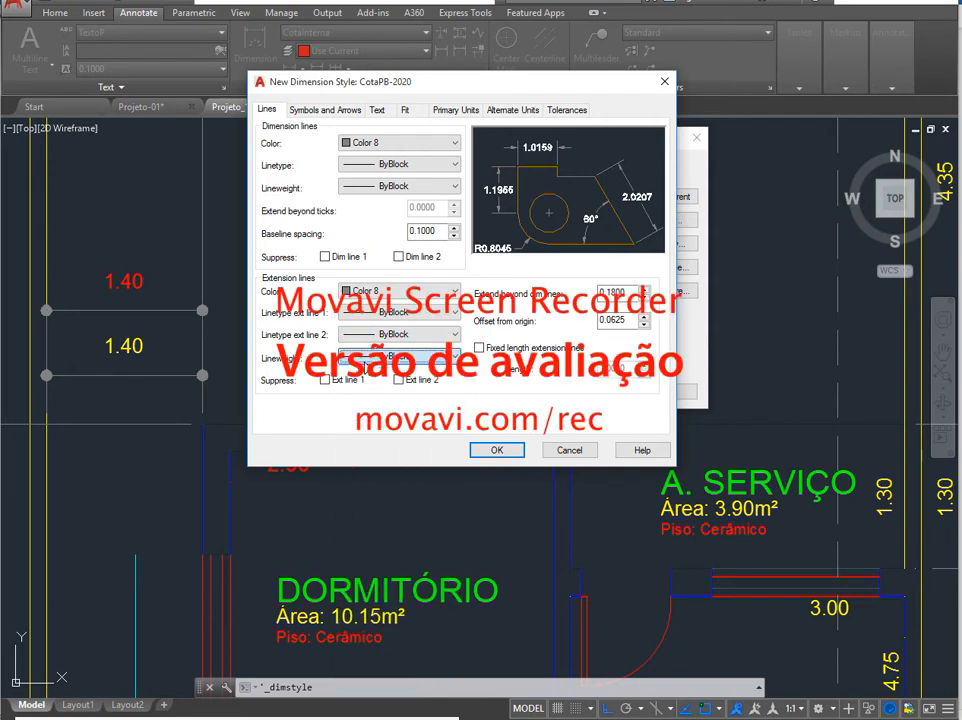
{"action": "left_click", "coordinate": [338, 384]}
{"action": "left_click", "coordinate": [338, 385]}
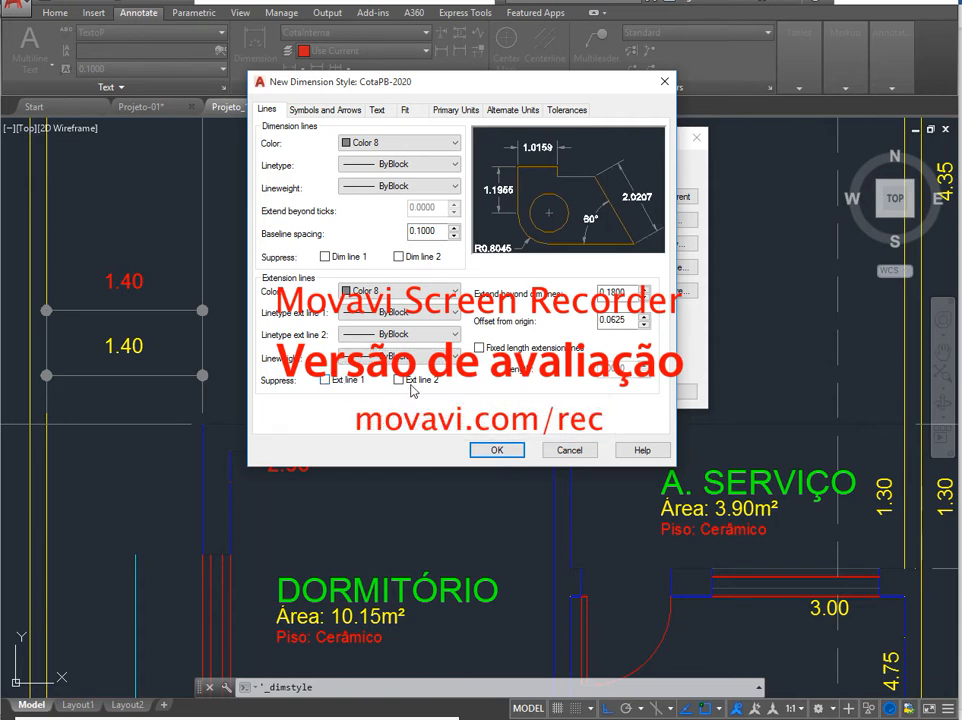
{"action": "left_click", "coordinate": [407, 384]}
{"action": "left_click", "coordinate": [400, 380]}
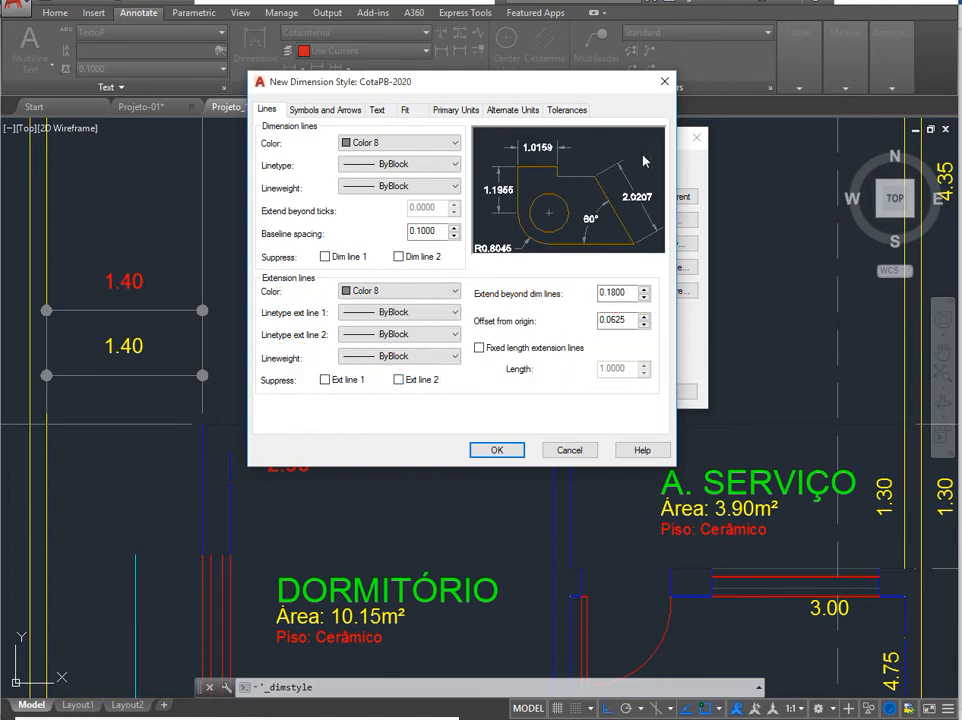
{"action": "left_click", "coordinate": [410, 386]}
{"action": "left_click", "coordinate": [400, 382]}
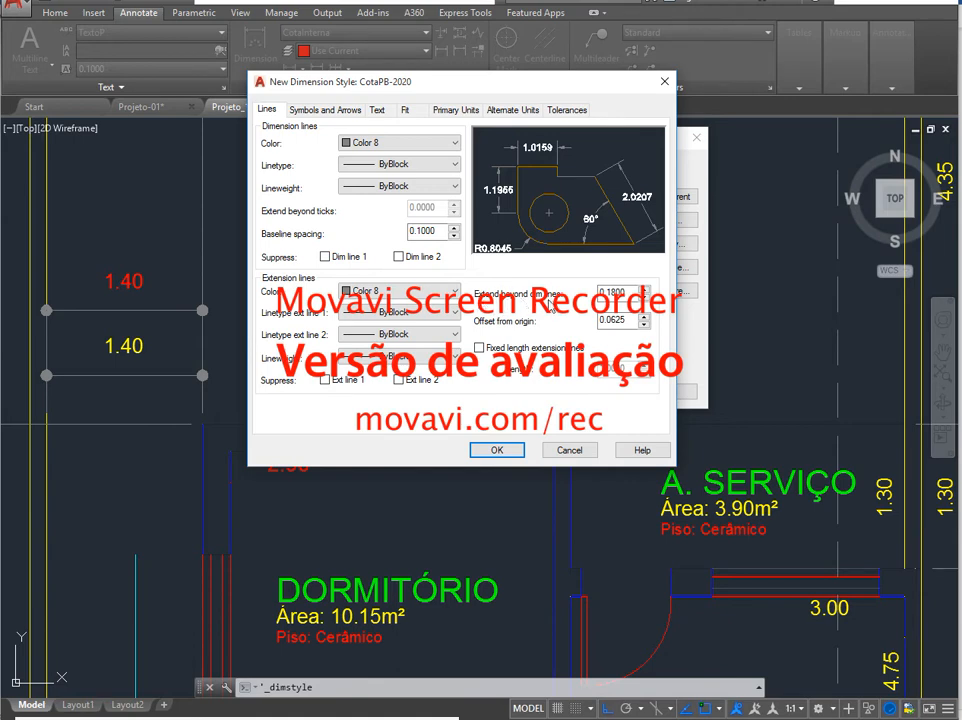
Set the distance the extension lines extend beyond the dimension lines to 0.
{"action": "left_click_drag", "start_coordinate": [627, 293], "coordinate": [584, 300]}
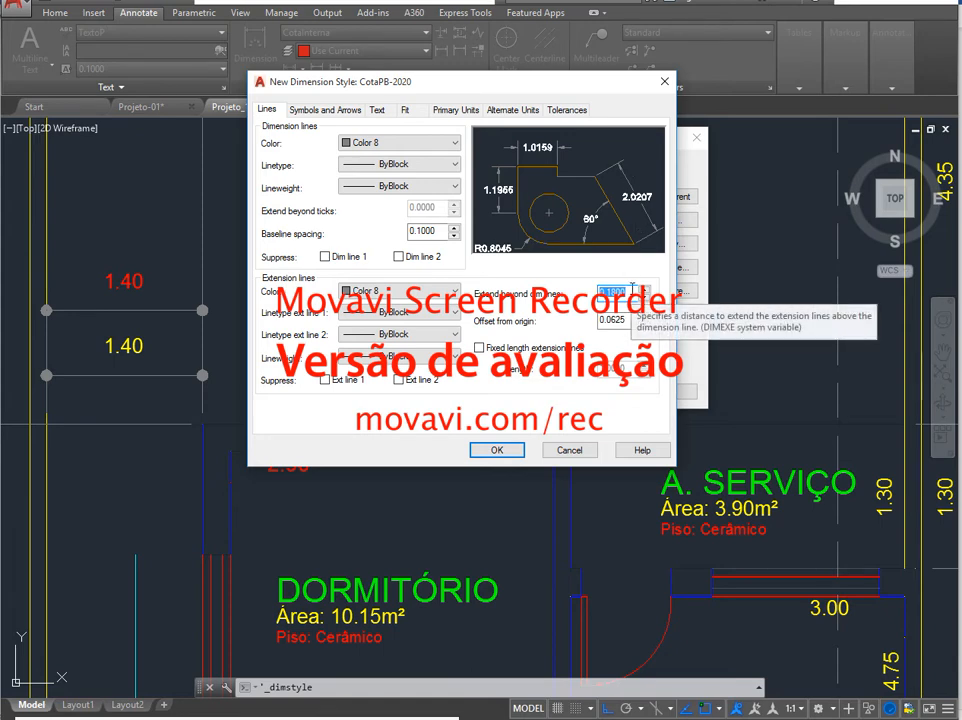
{"action": "type", "text": "0"}
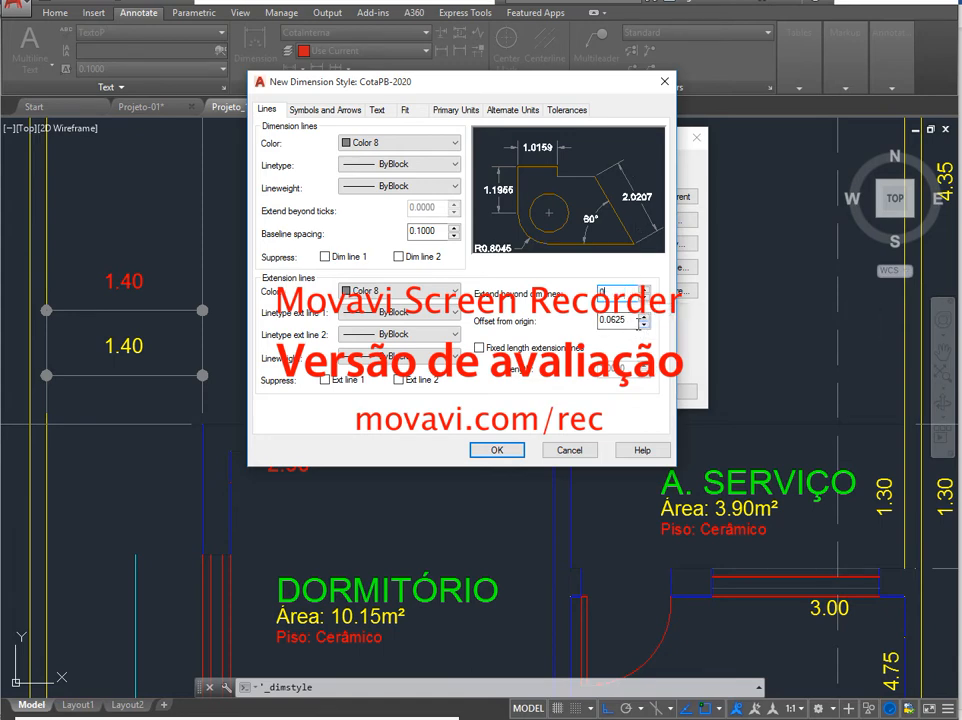
{"action": "key", "text": "Tab"}
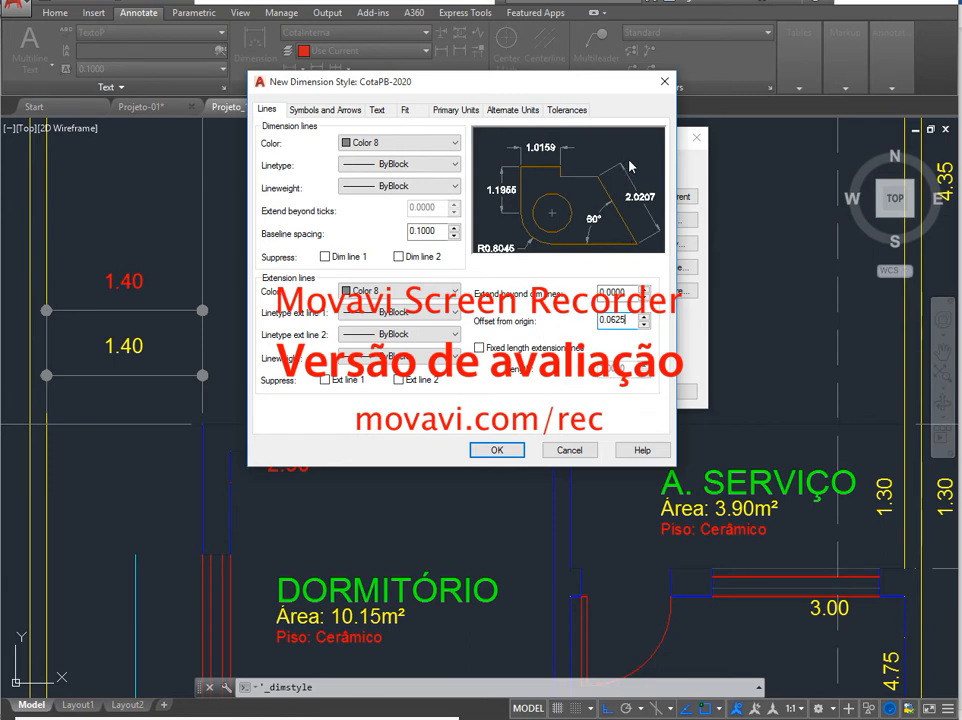
Set the extension lines' offset from origin to 0.
{"action": "double_click", "coordinate": [617, 320]}
{"action": "left_click", "coordinate": [630, 321]}
{"action": "double_click", "coordinate": [630, 321]}
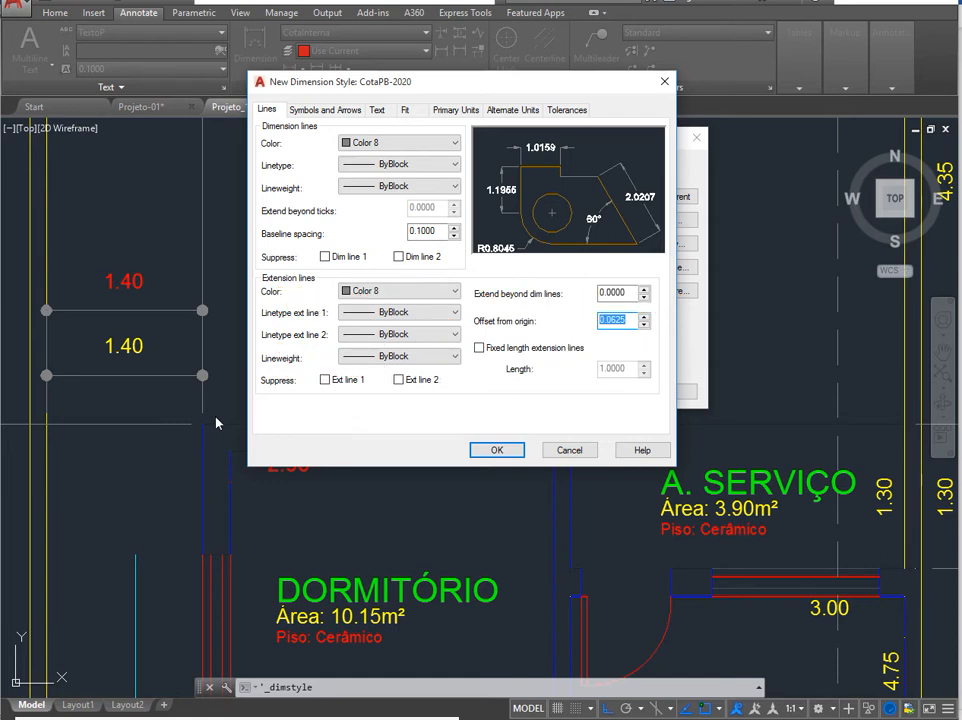
{"action": "type", "text": "0"}
{"action": "left_click", "coordinate": [620, 292]}
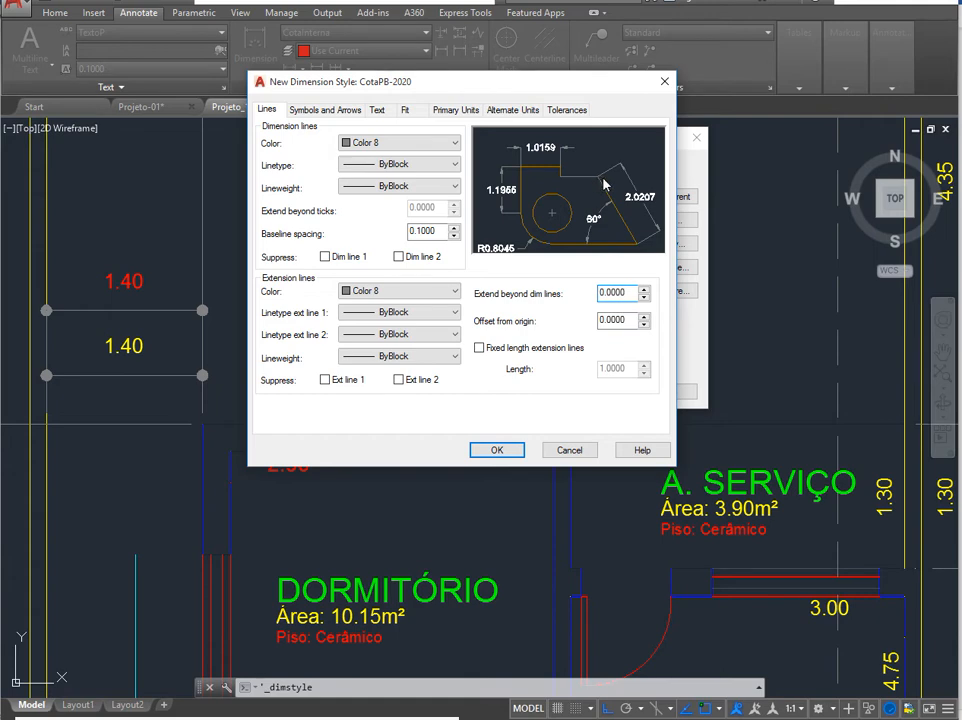
Set the extension lines' offset from origin to 0.05 and try fixed length extension lines, leaving that option off.
{"action": "left_click_drag", "start_coordinate": [617, 321], "coordinate": [580, 321]}
{"action": "type", "text": ".05"}
{"action": "left_click", "coordinate": [627, 291]}
{"action": "left_click", "coordinate": [479, 348]}
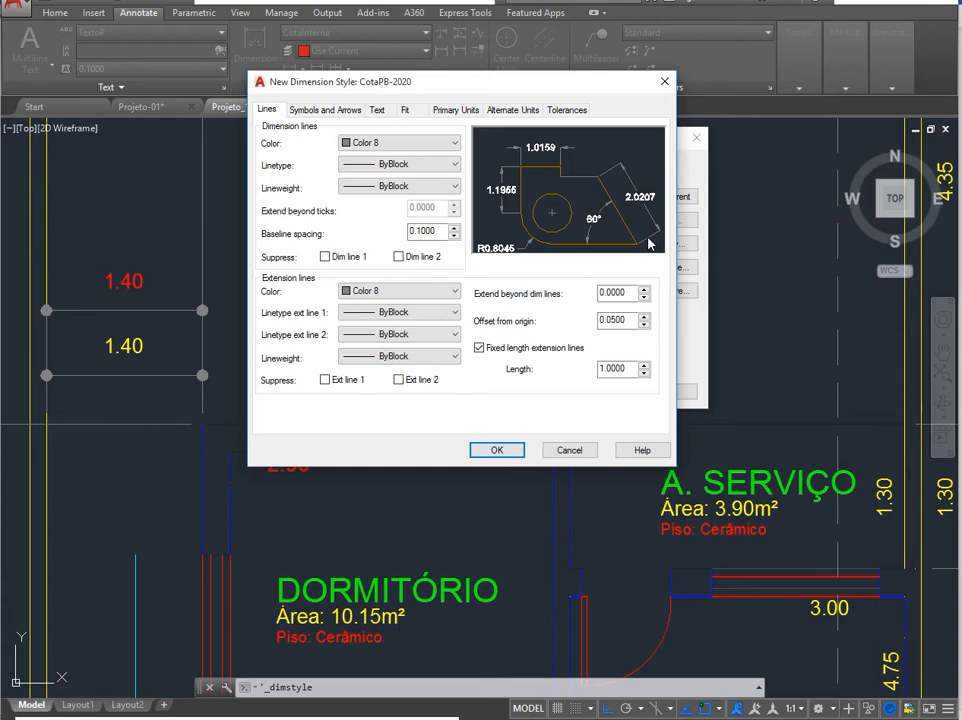
{"action": "left_click", "coordinate": [479, 348]}
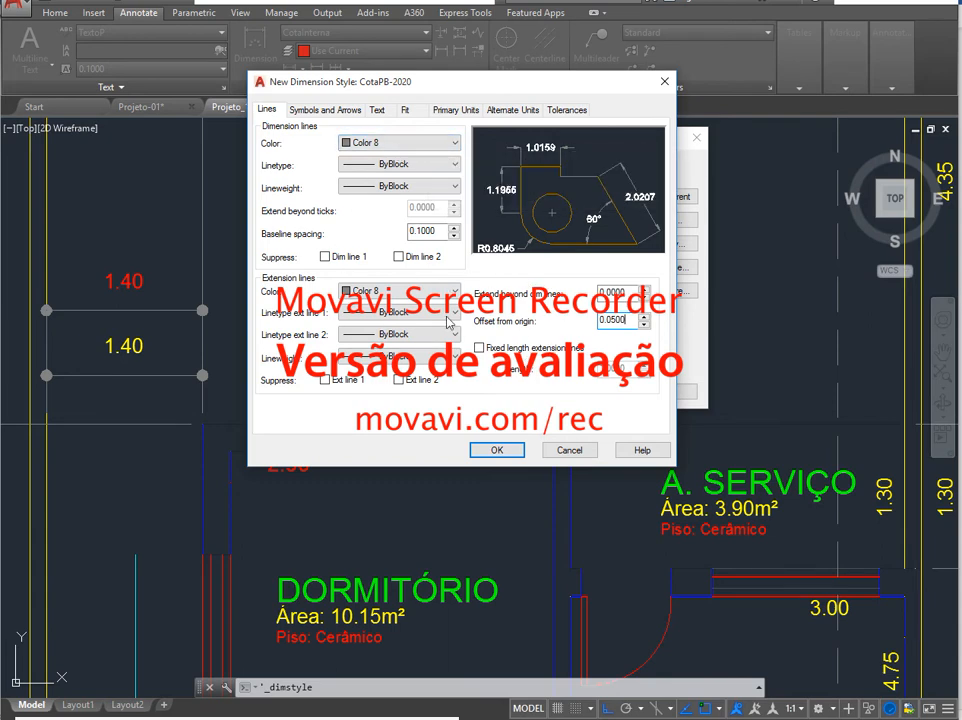
Set the first and second arrowheads of the dimension style to Dot.
{"action": "left_click", "coordinate": [323, 111]}
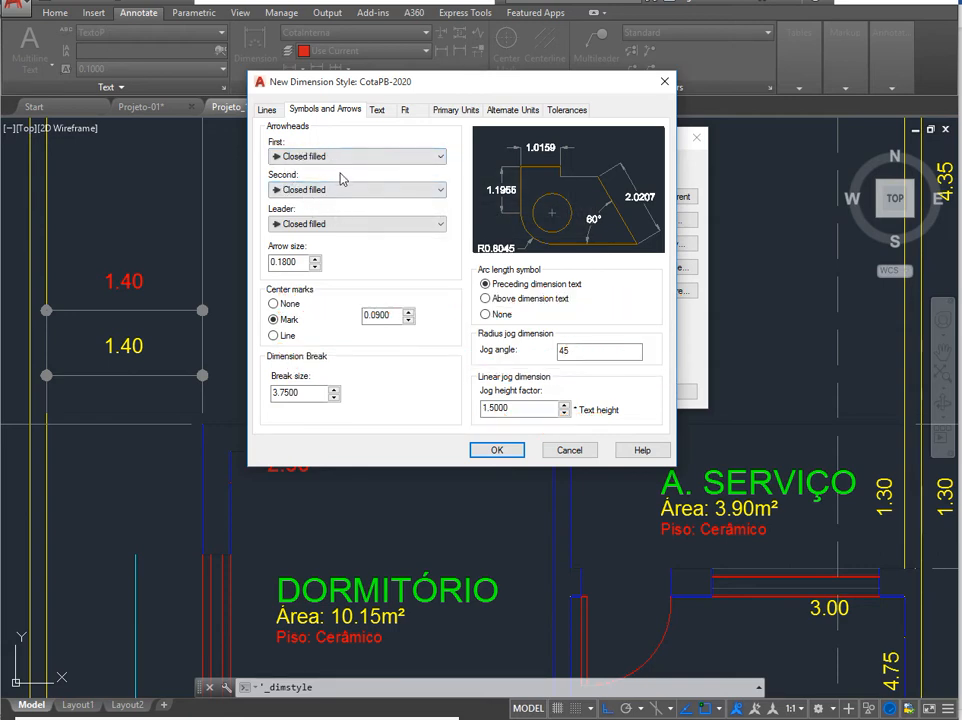
{"action": "left_click", "coordinate": [316, 156]}
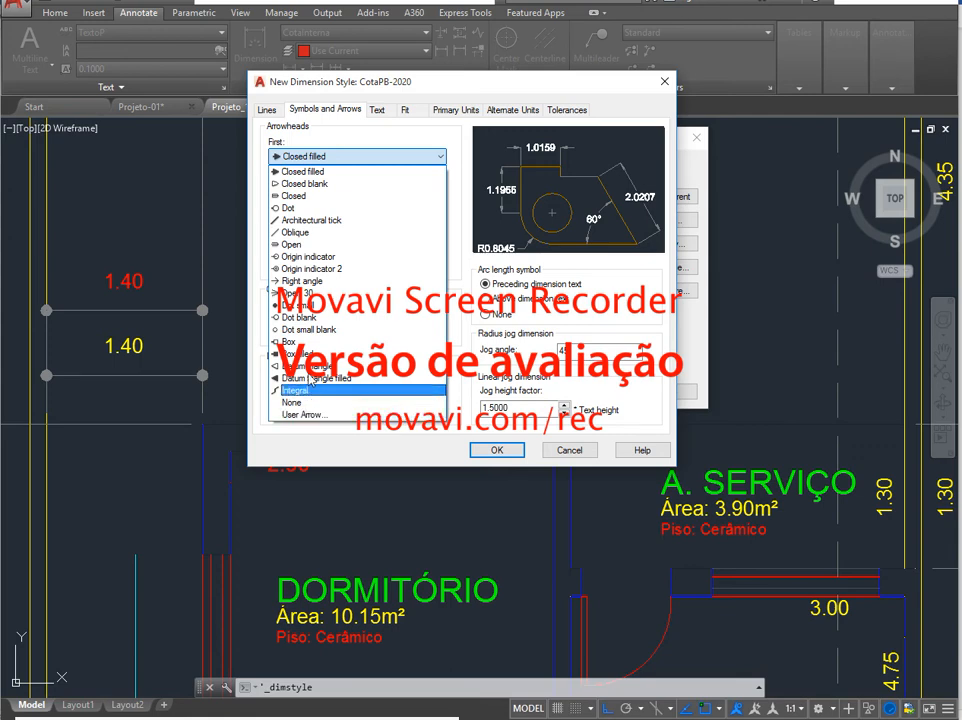
{"action": "left_click", "coordinate": [312, 209]}
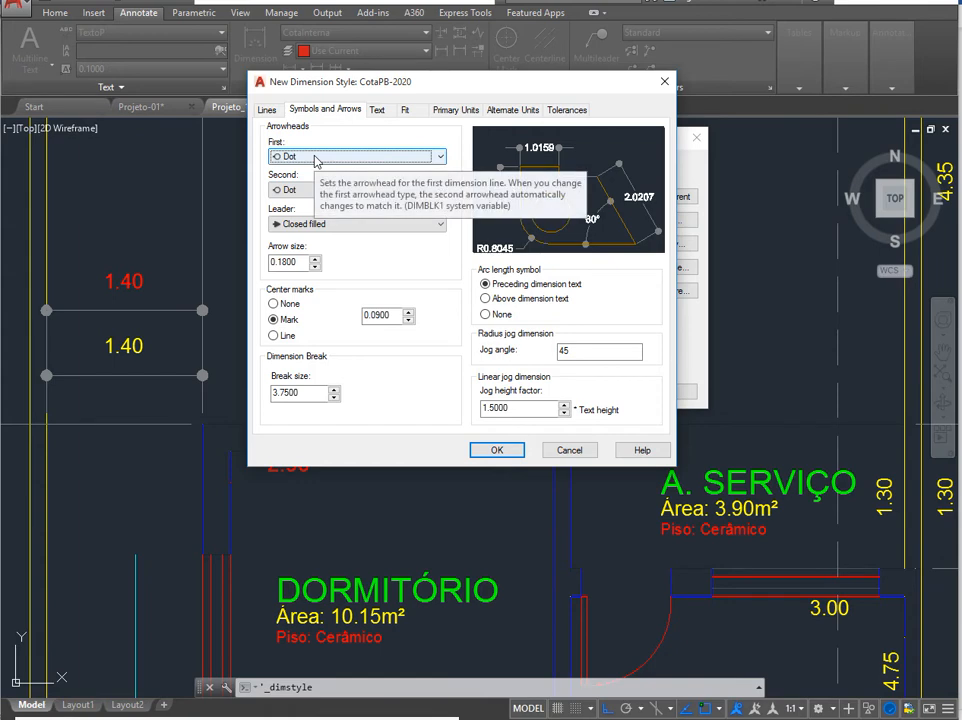
Try Architectural tick as the first and second dimension arrowheads and return both to Dot.
{"action": "left_click", "coordinate": [315, 158]}
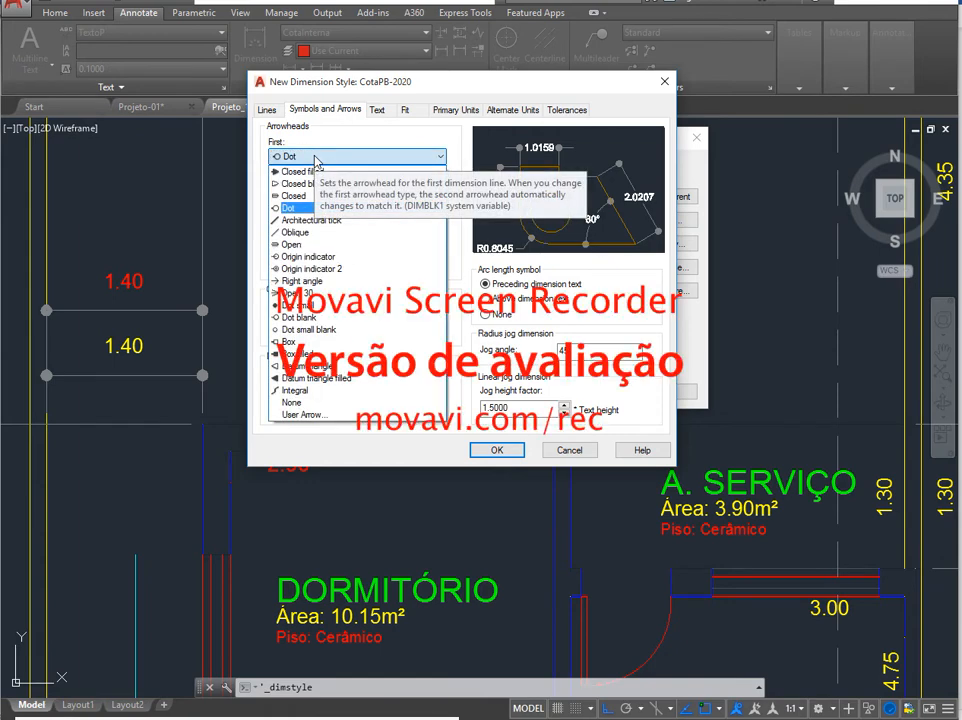
{"action": "left_click", "coordinate": [305, 220]}
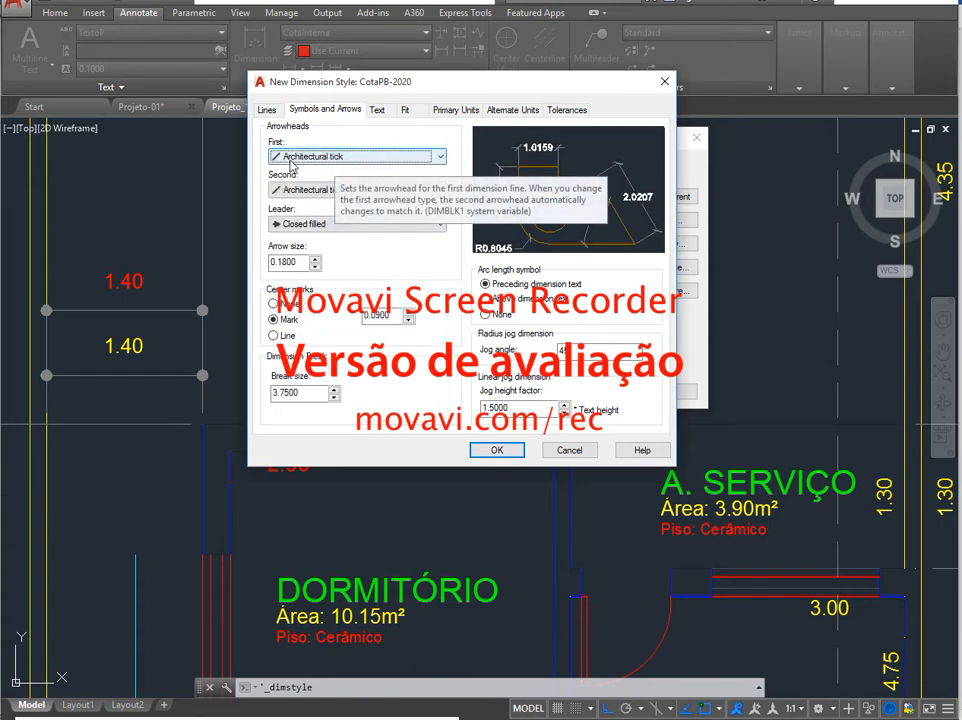
{"action": "left_click", "coordinate": [321, 157]}
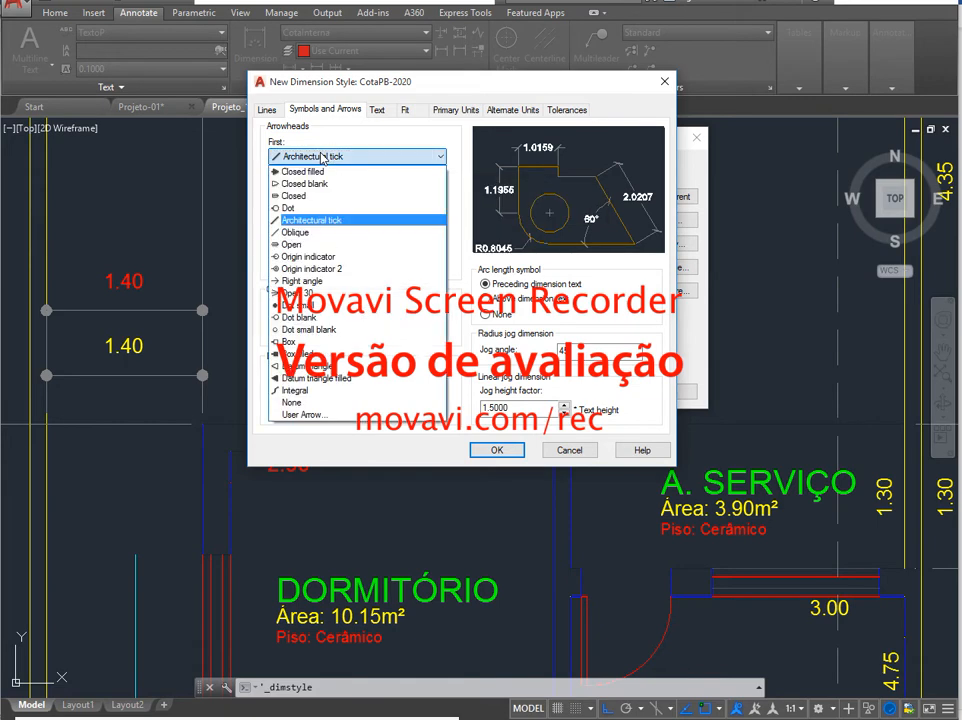
{"action": "left_click", "coordinate": [306, 209]}
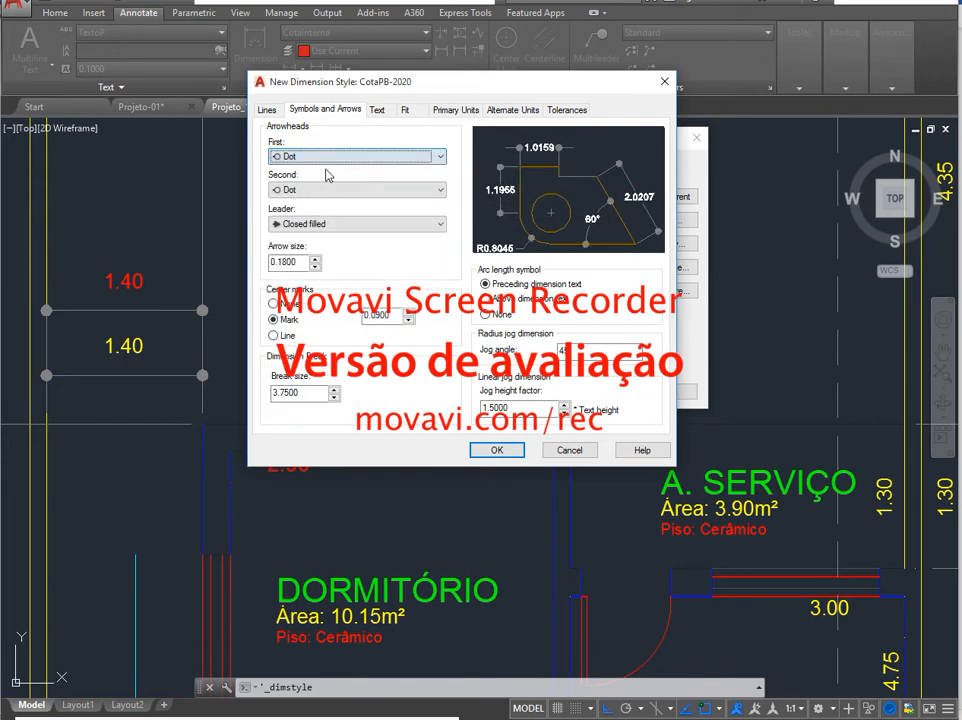
{"action": "left_click", "coordinate": [316, 160]}
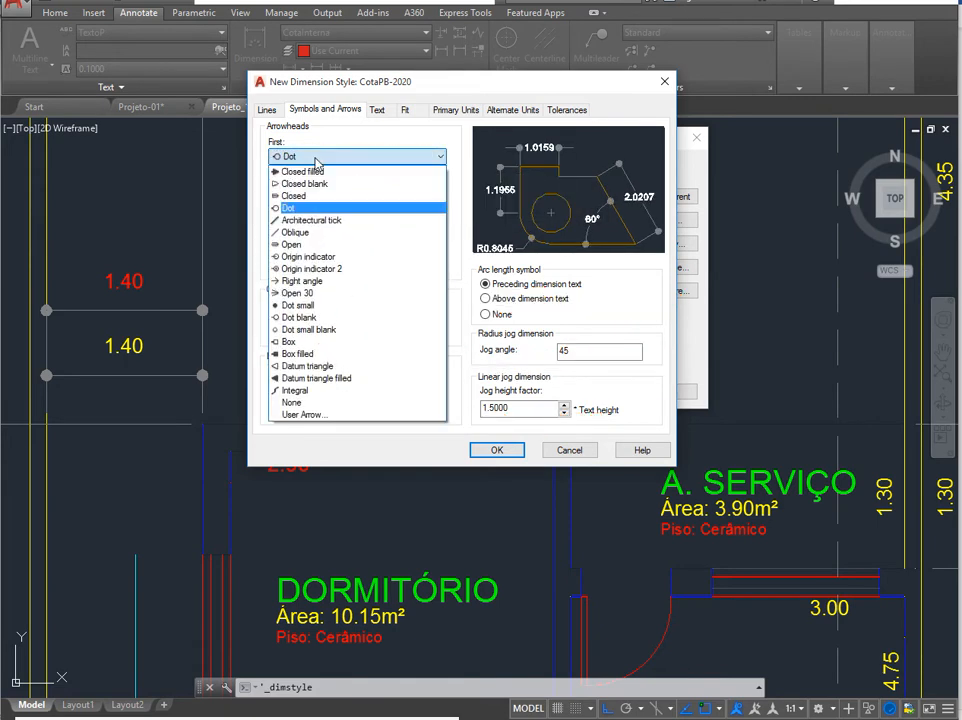
{"action": "left_click", "coordinate": [316, 159]}
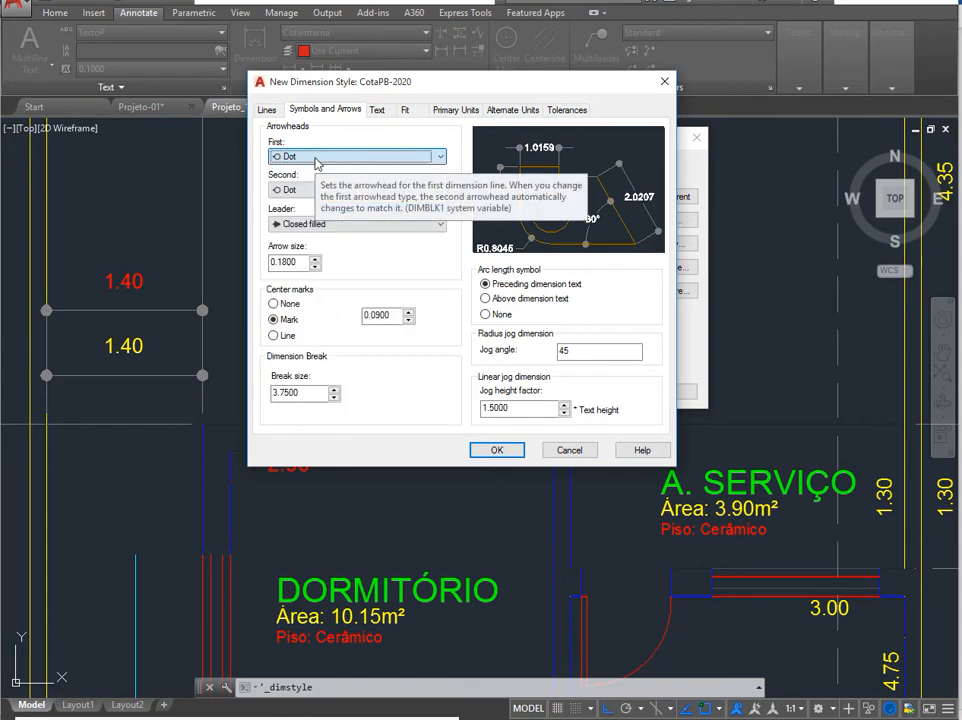
{"action": "left_click", "coordinate": [316, 159]}
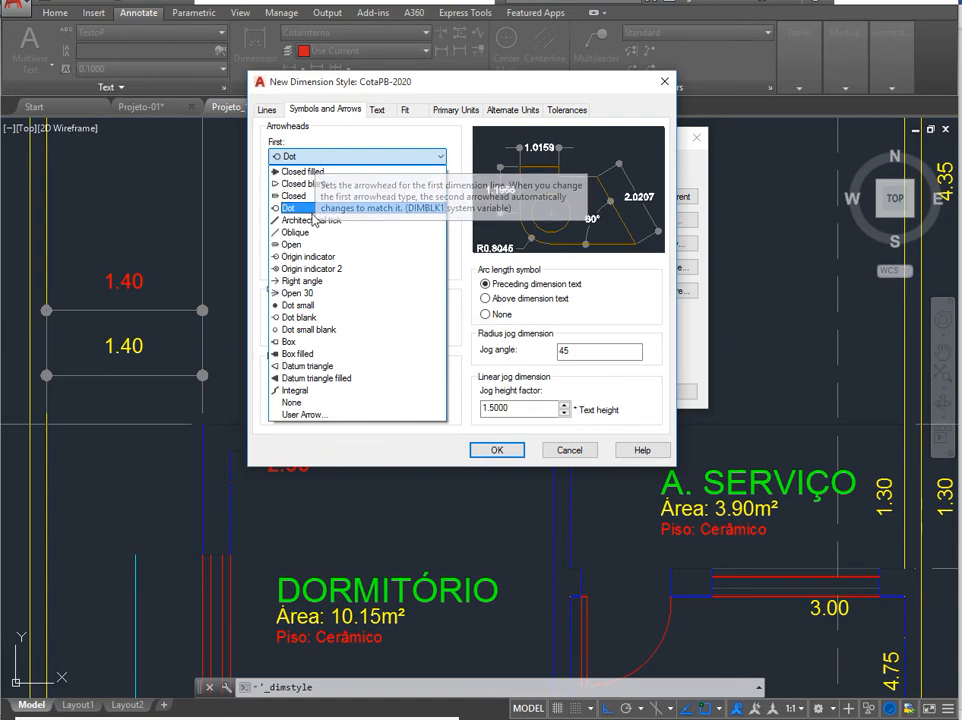
{"action": "left_click", "coordinate": [305, 207]}
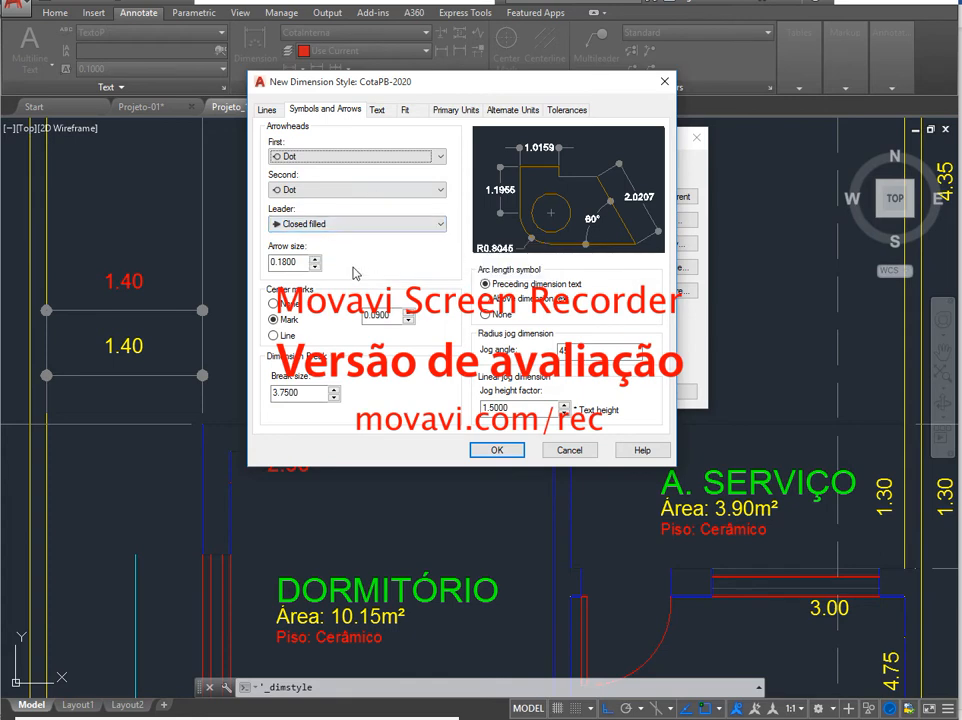
Keep Closed filled as the leader arrowhead, save the CotaPB-2020 style and leave the style manager.
{"action": "left_click", "coordinate": [312, 224]}
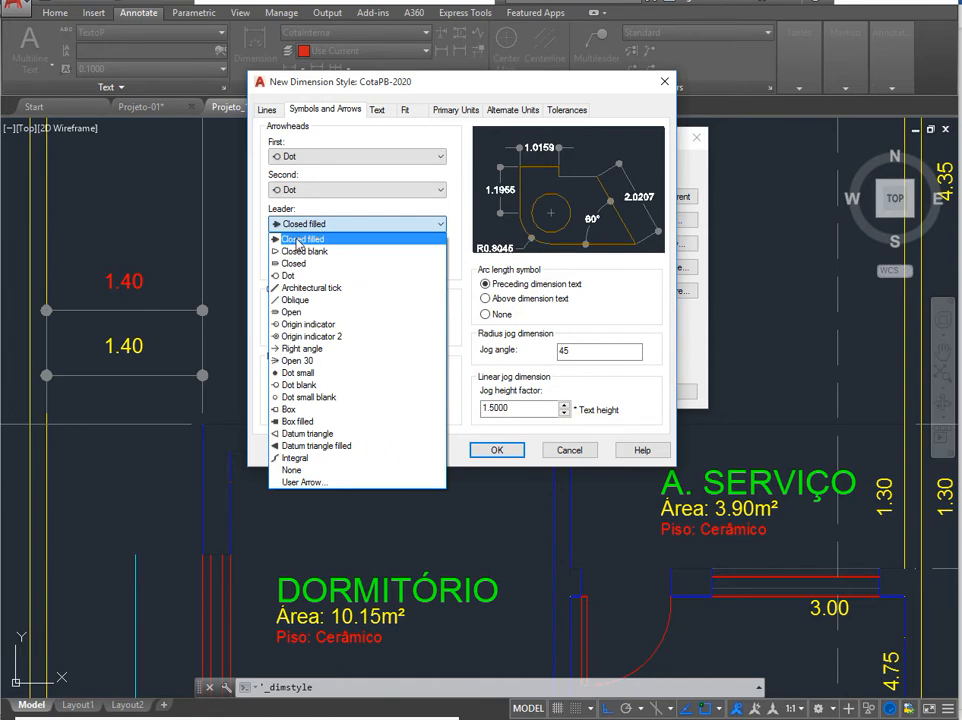
{"action": "left_click", "coordinate": [297, 240]}
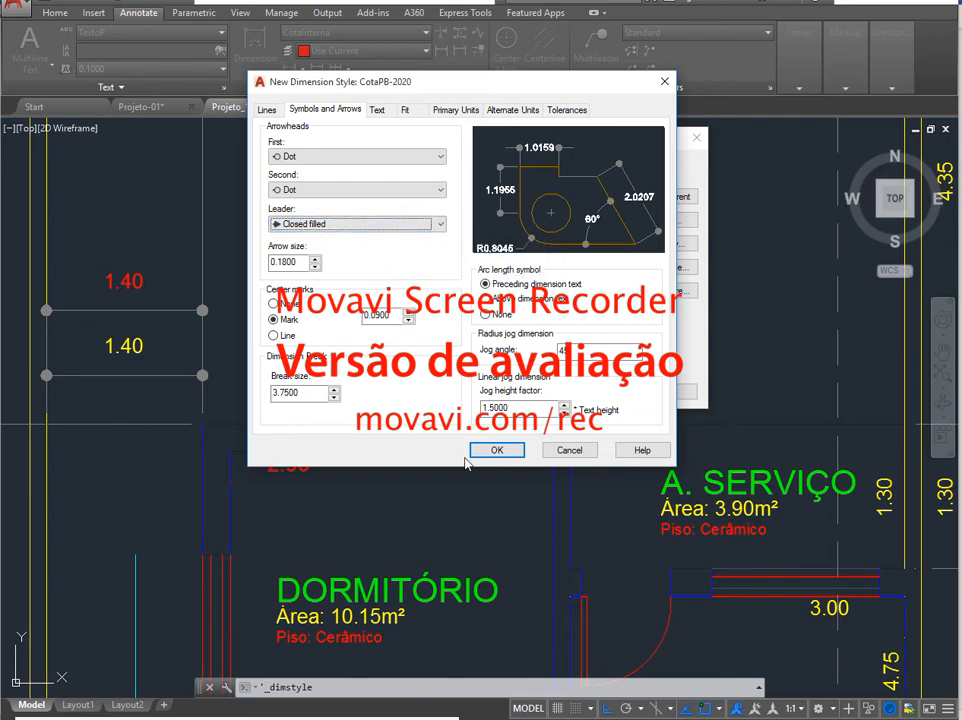
{"action": "left_click", "coordinate": [496, 449]}
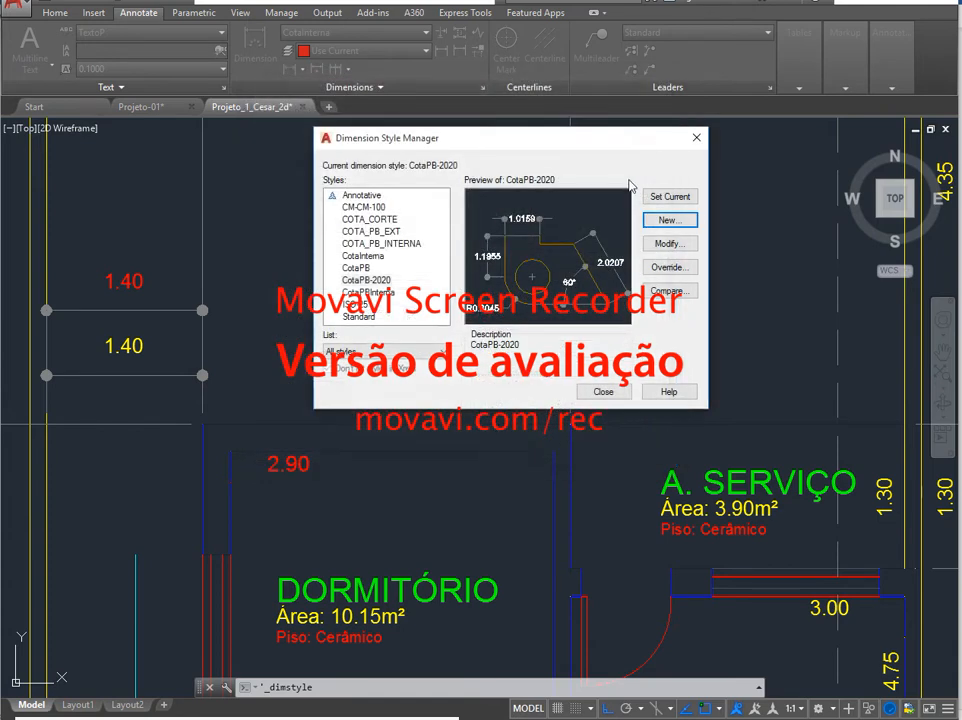
{"action": "left_click", "coordinate": [601, 393]}
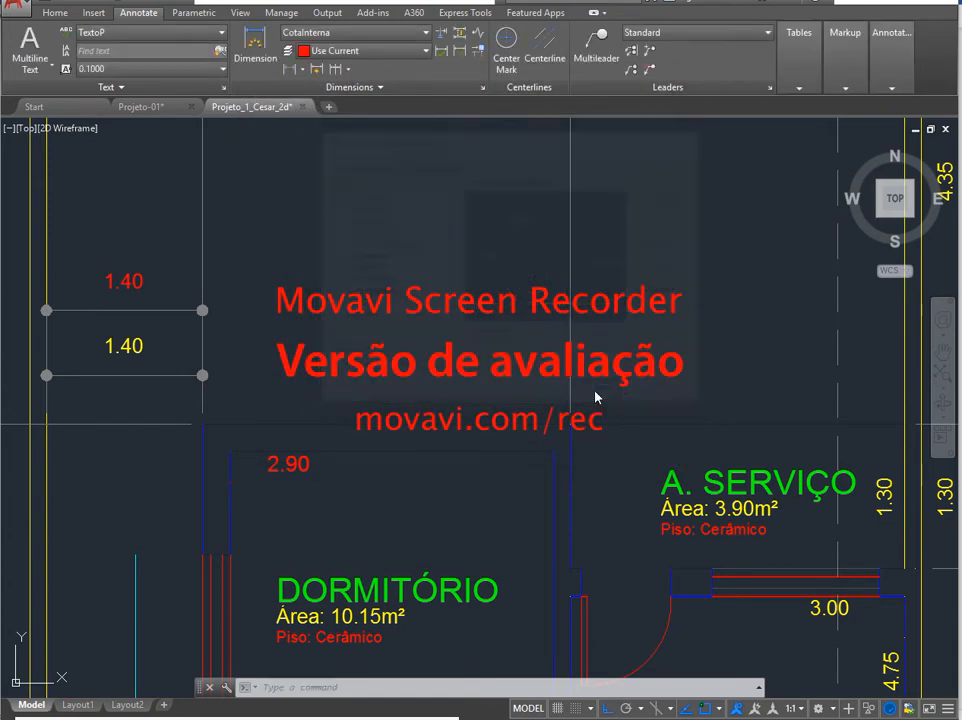
Draw a two-segment leader in the empty area above the DORMITÓRIO room, undoing the orthogonal segment and turning Ortho off.
{"action": "type", "text": "lead"}
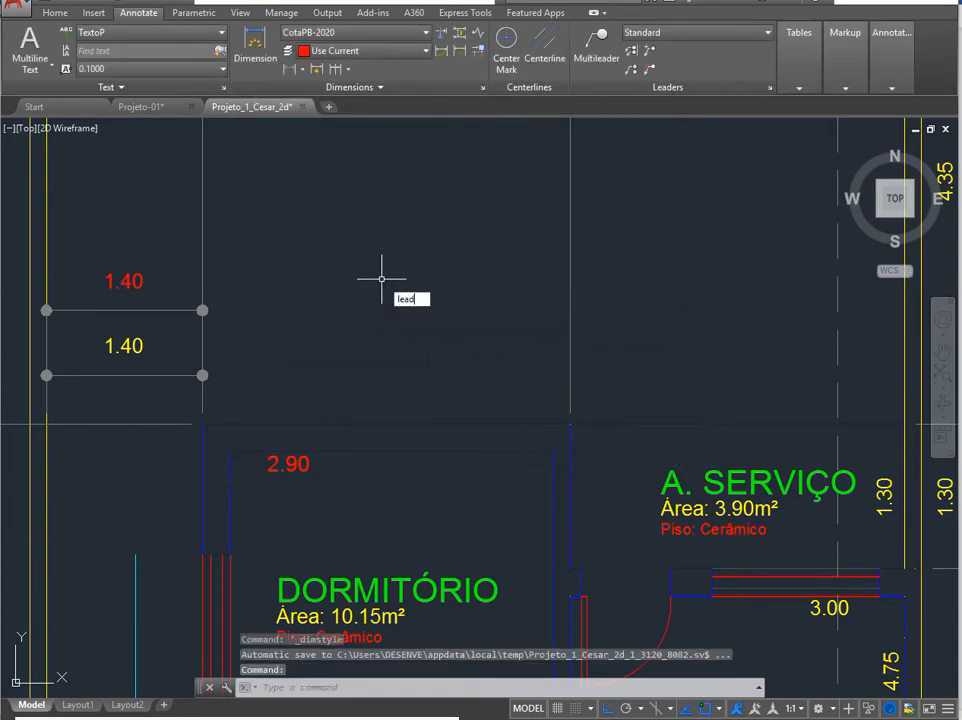
{"action": "key", "text": "Return"}
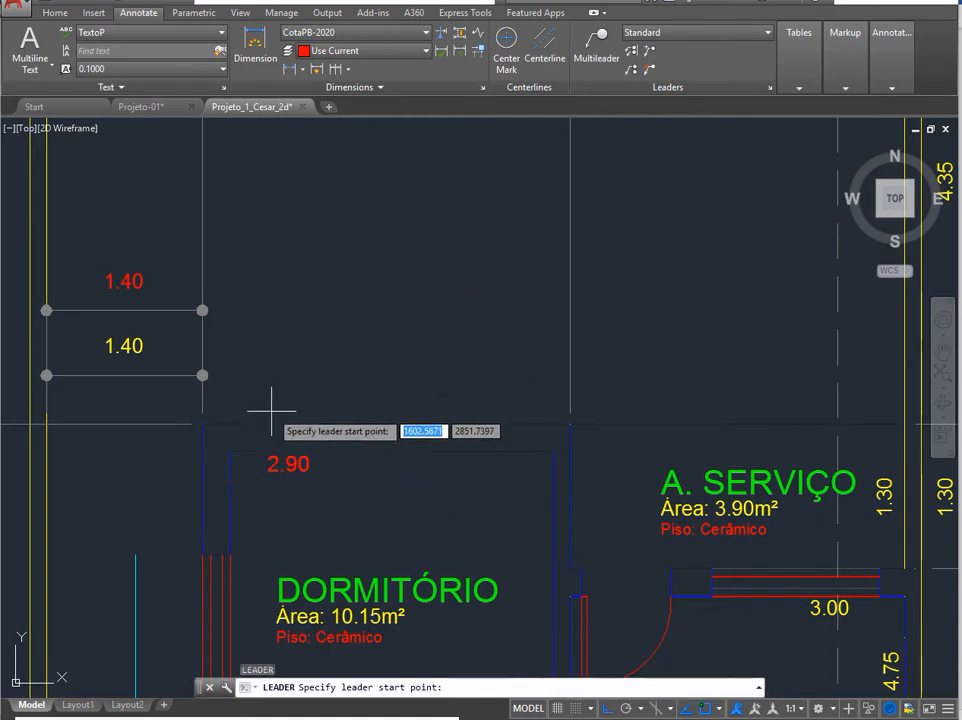
{"action": "left_click", "coordinate": [270, 411]}
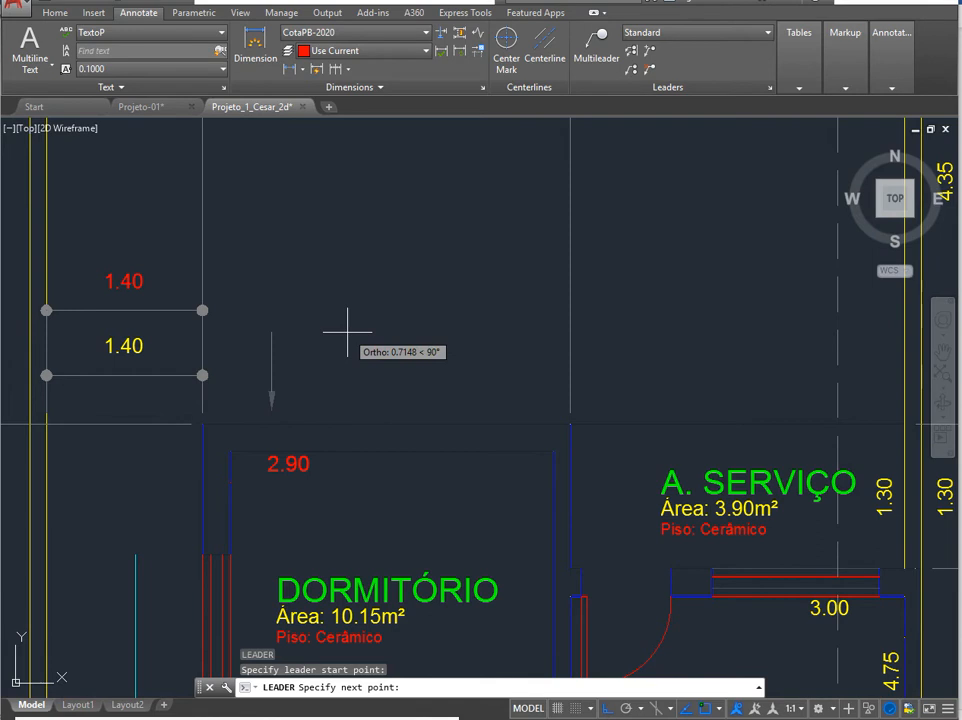
{"action": "left_click", "coordinate": [343, 320]}
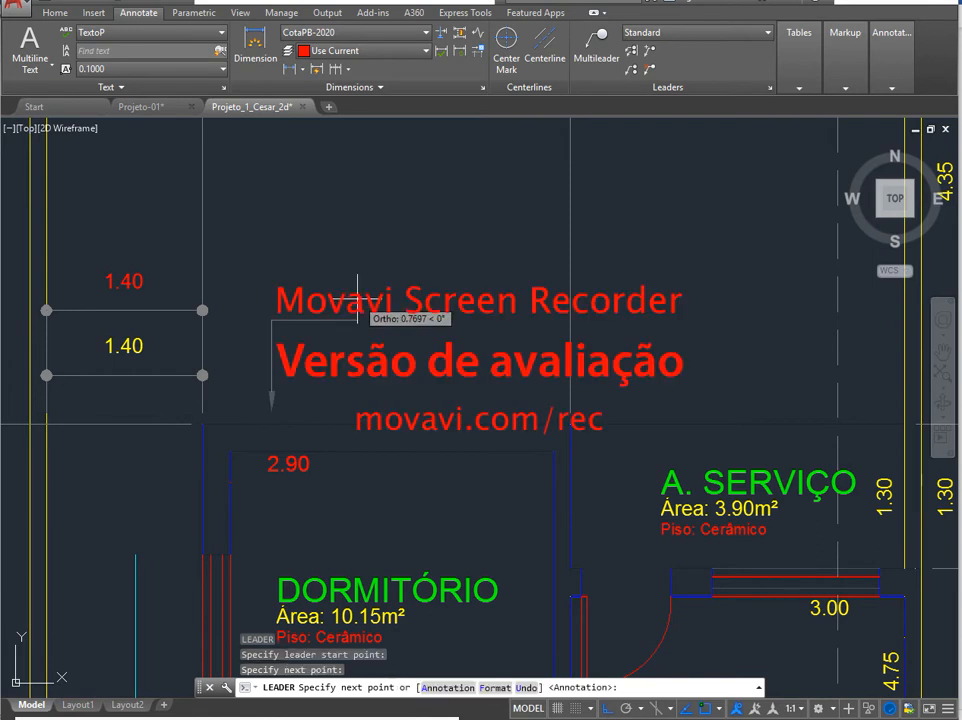
{"action": "left_click", "coordinate": [527, 688]}
{"action": "left_click", "coordinate": [614, 710]}
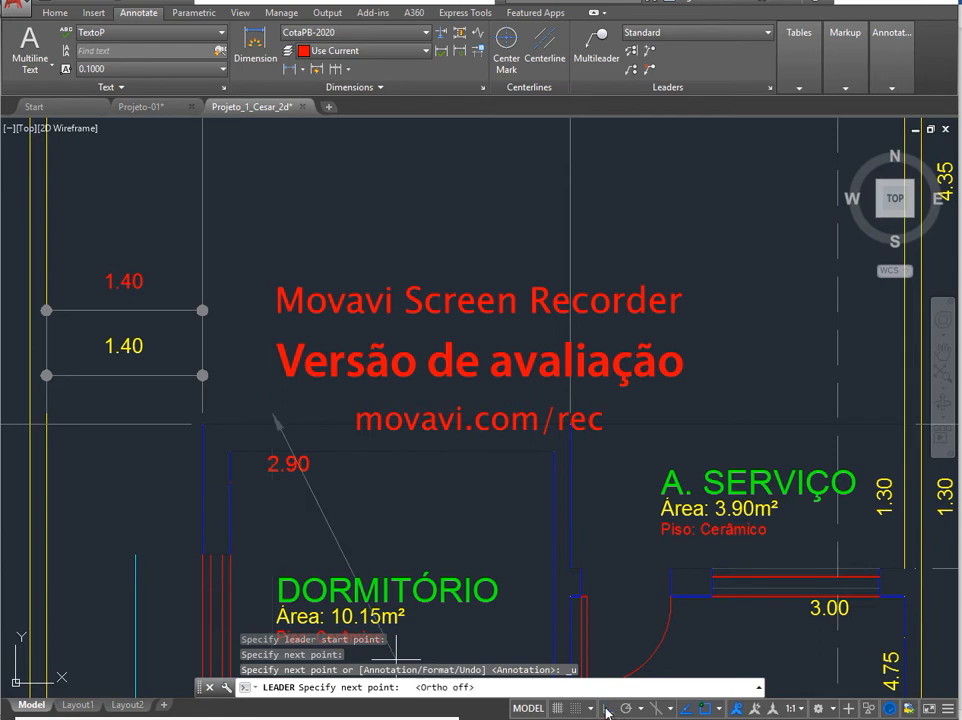
{"action": "left_click", "coordinate": [305, 325]}
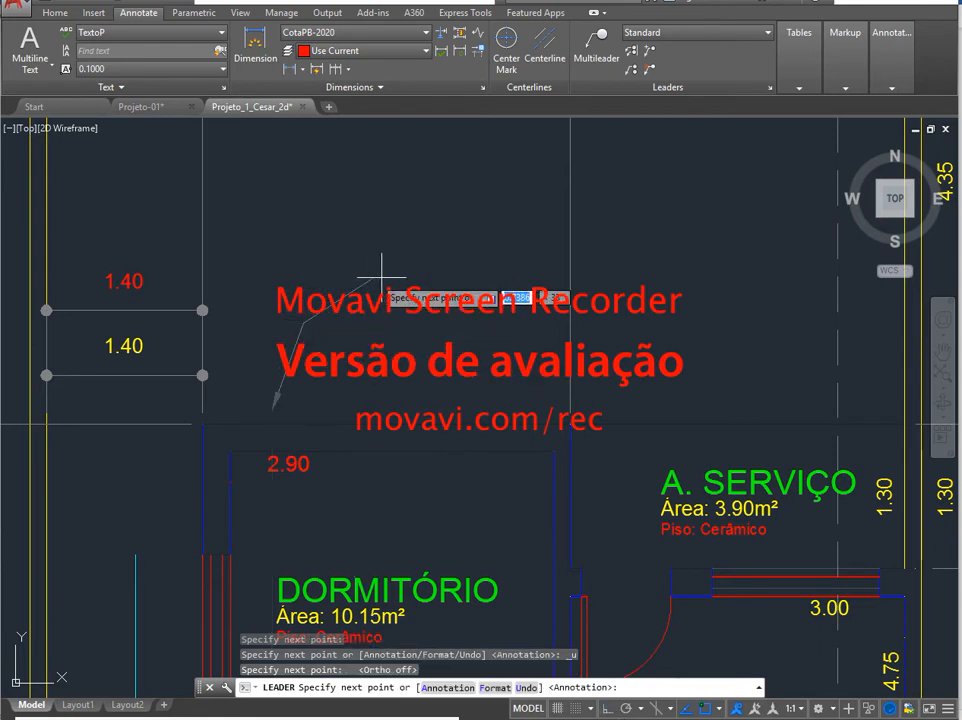
{"action": "left_click", "coordinate": [401, 322]}
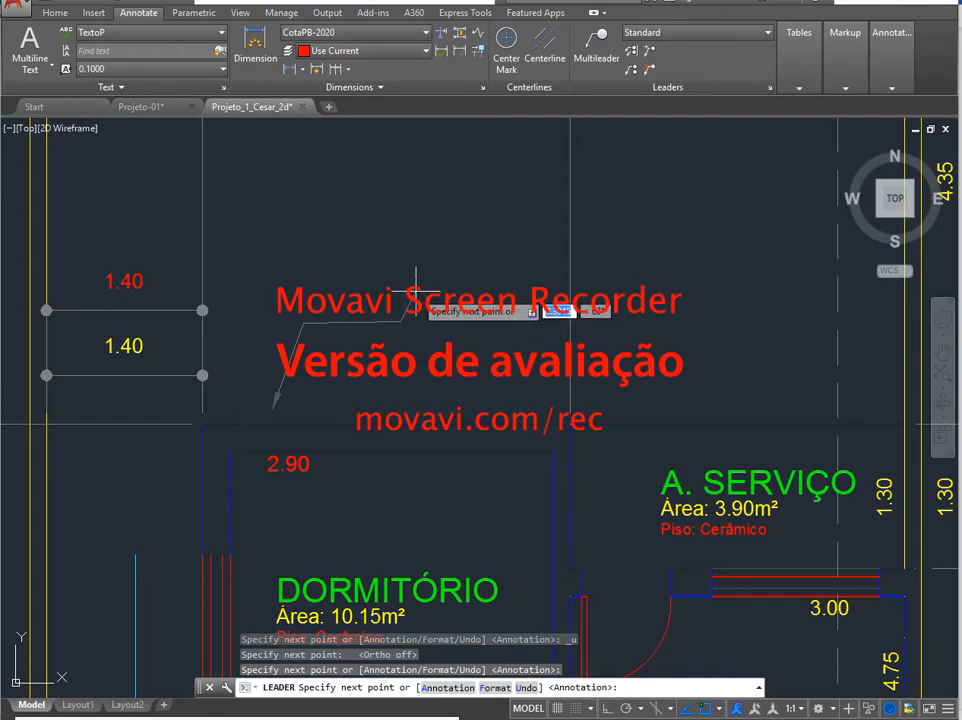
Annotate the leader with the multiline text "PISO DE CIMENTO" and finish the text editing.
{"action": "key", "text": "Return"}
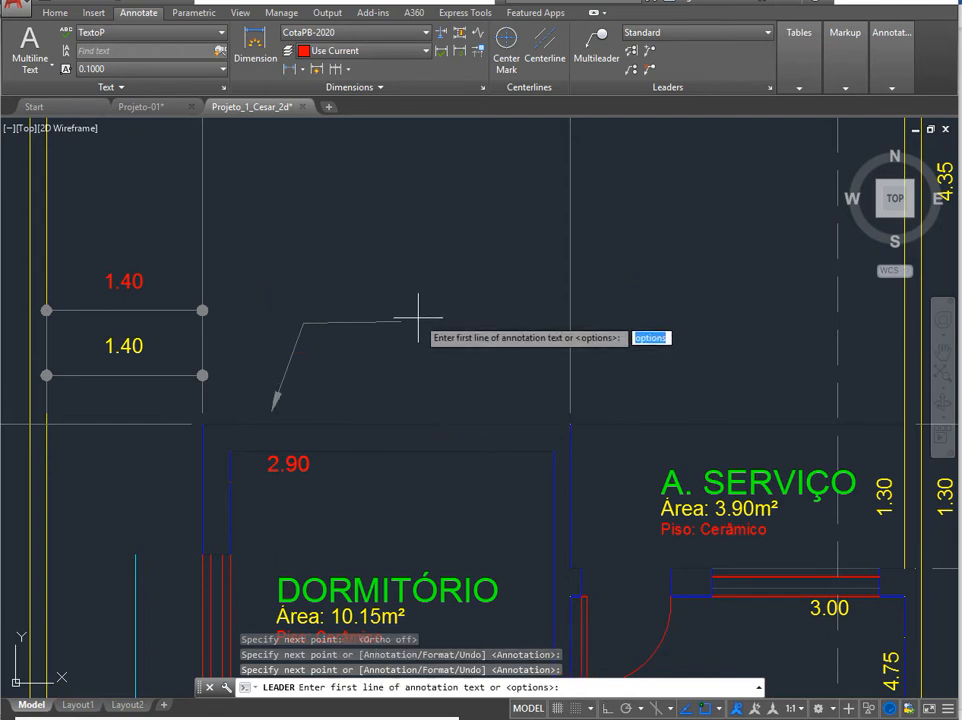
{"action": "key", "text": "Return"}
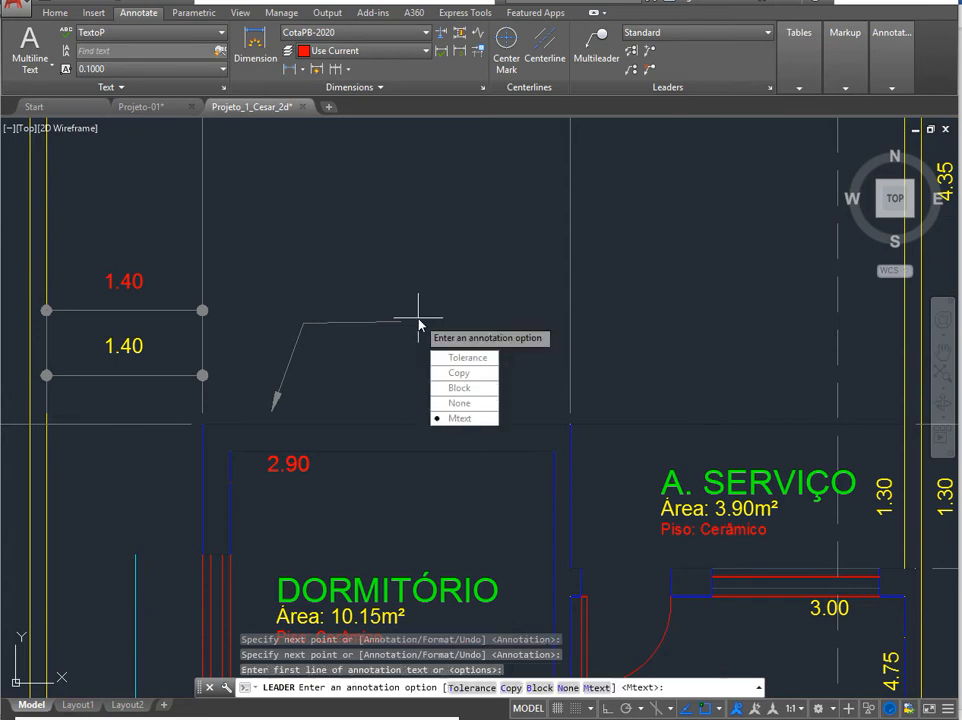
{"action": "key", "text": "Return"}
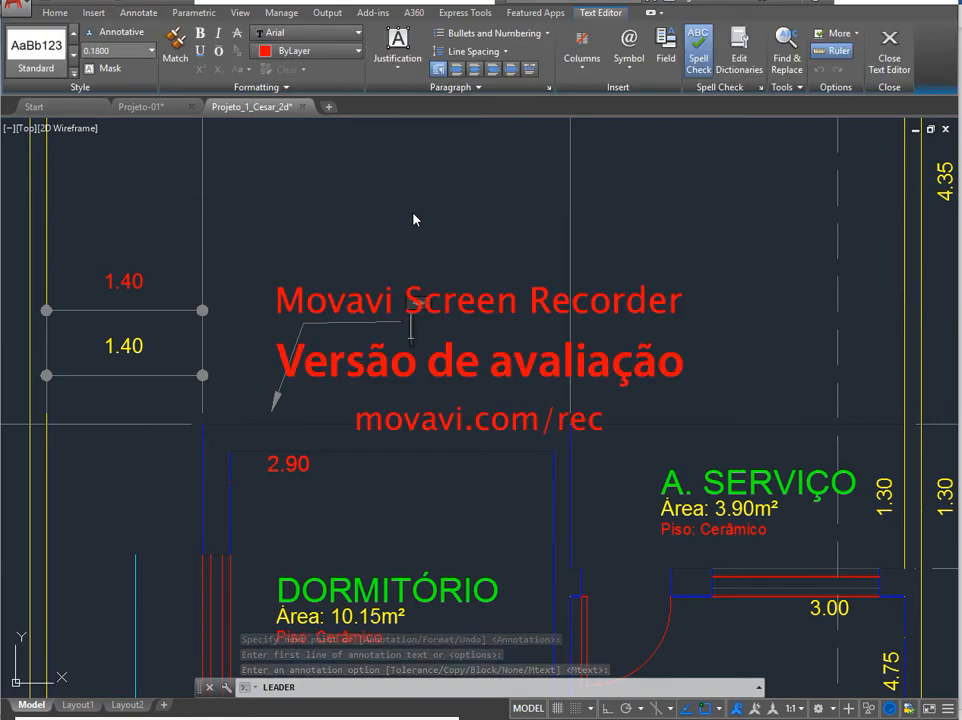
{"action": "type", "text": "Pis"}
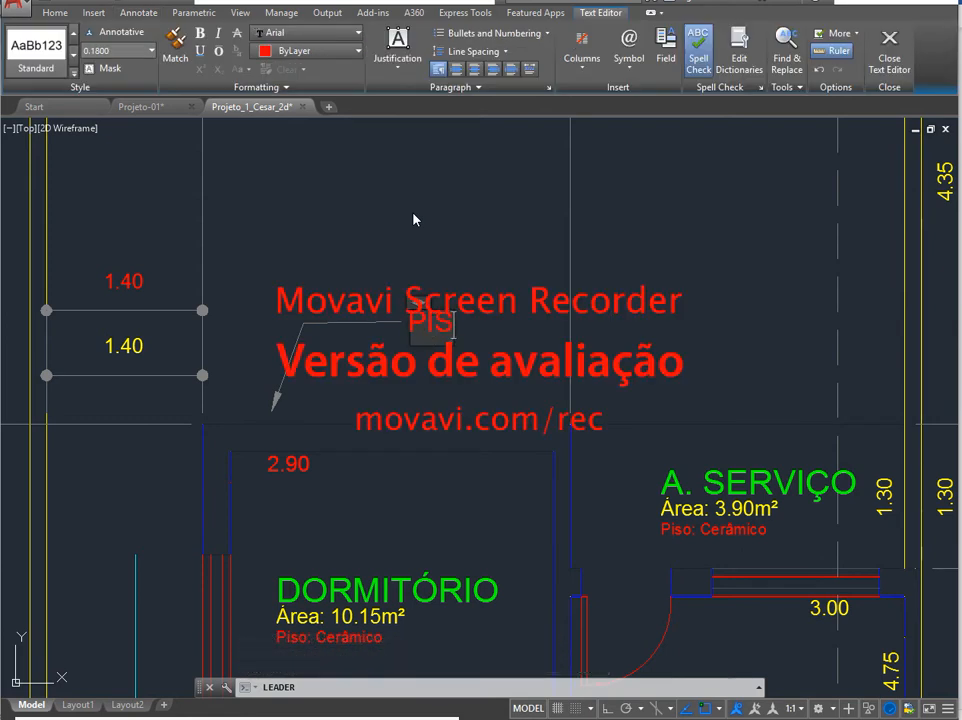
{"action": "type", "text": "o"}
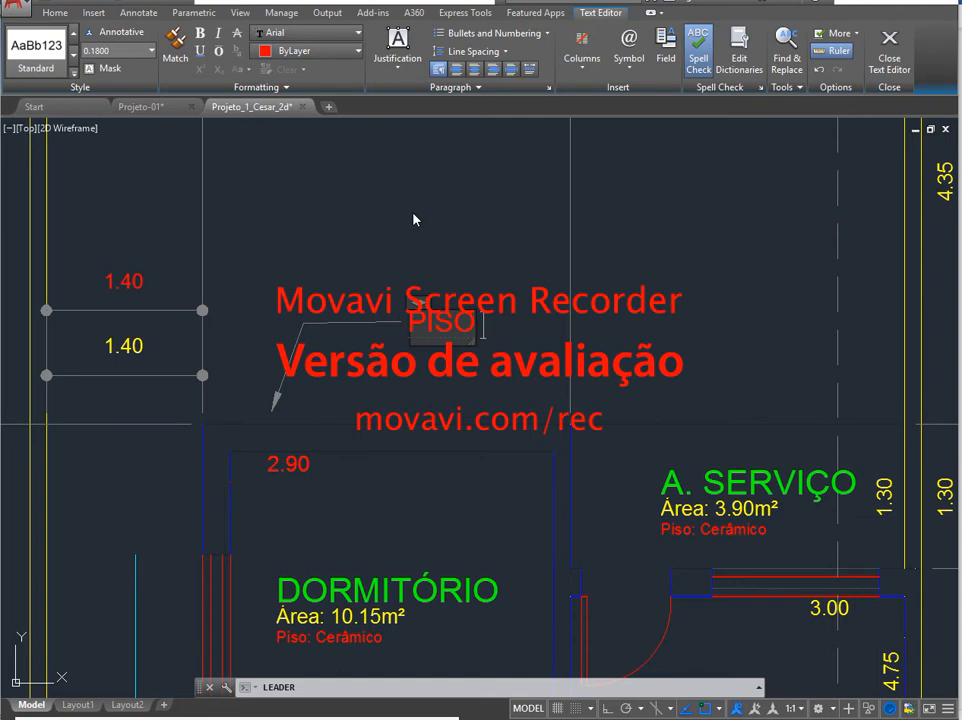
{"action": "type", "text": " DE CIMENTO"}
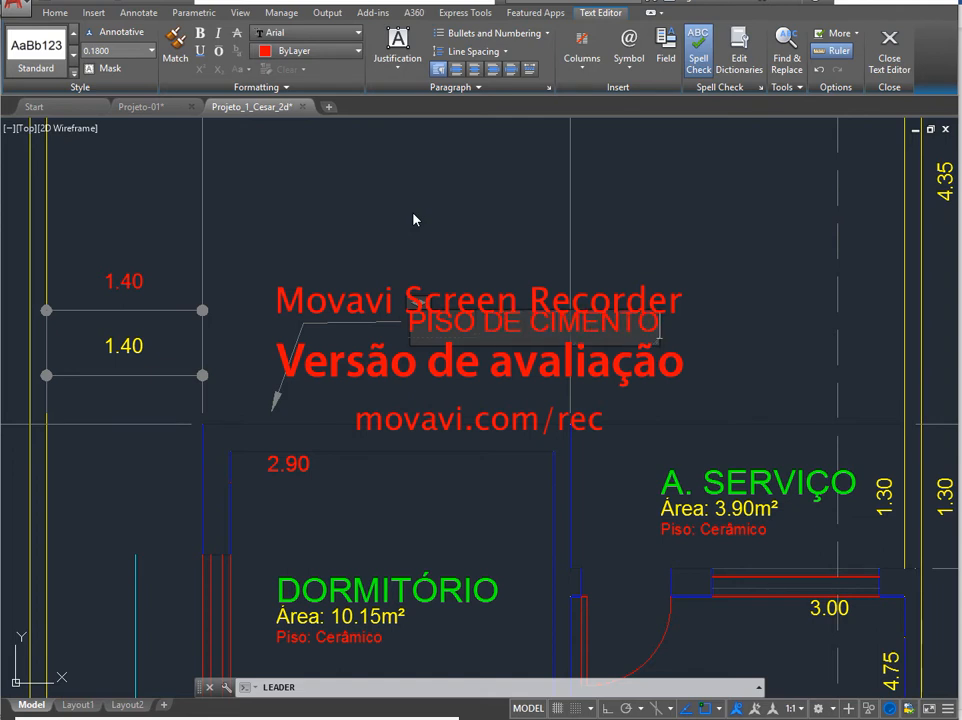
{"action": "key", "text": "Return"}
{"action": "key", "text": "BackSpace"}
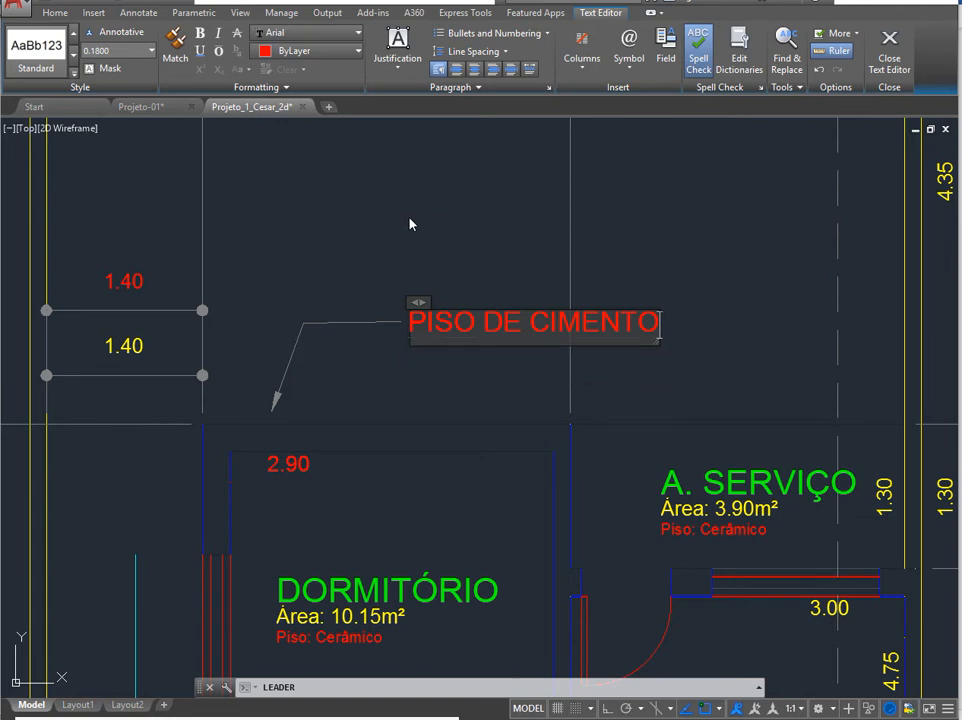
{"action": "left_click", "coordinate": [889, 45]}
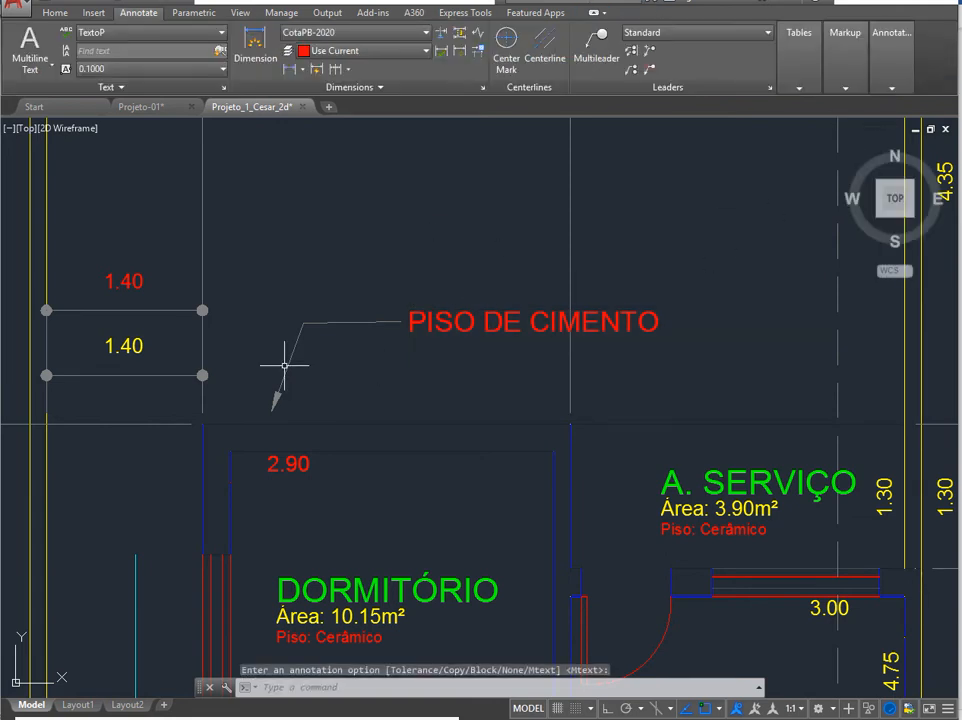
Select the leader's text and its arrow line separately to examine them as individual objects, clearing each selection.
{"action": "left_click", "coordinate": [412, 321]}
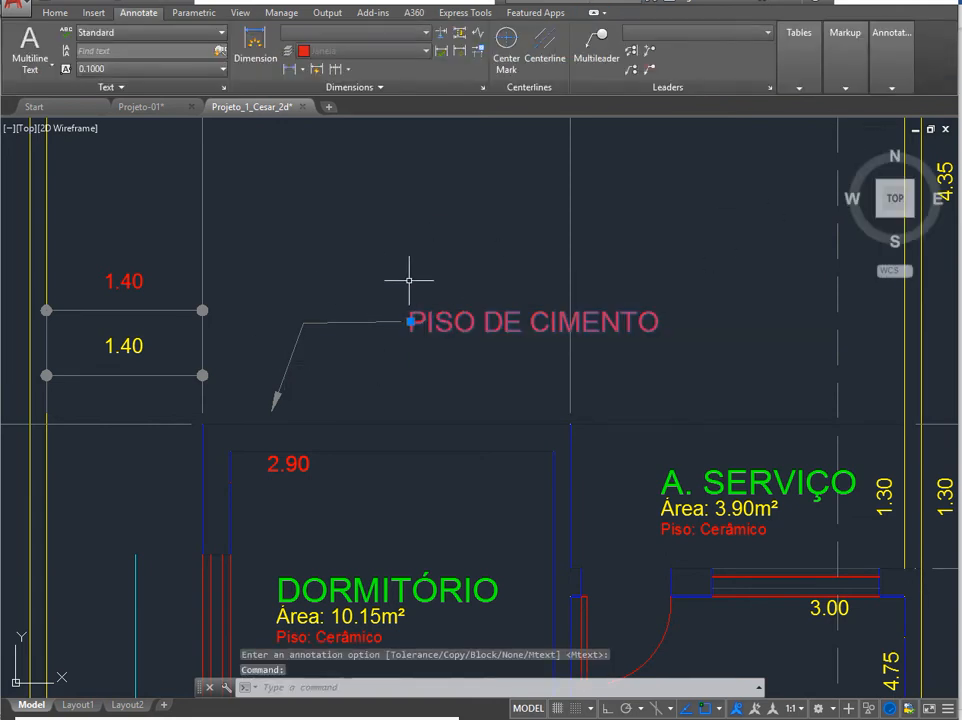
{"action": "key", "text": "Escape"}
{"action": "key", "text": "Escape"}
{"action": "left_click", "coordinate": [286, 378]}
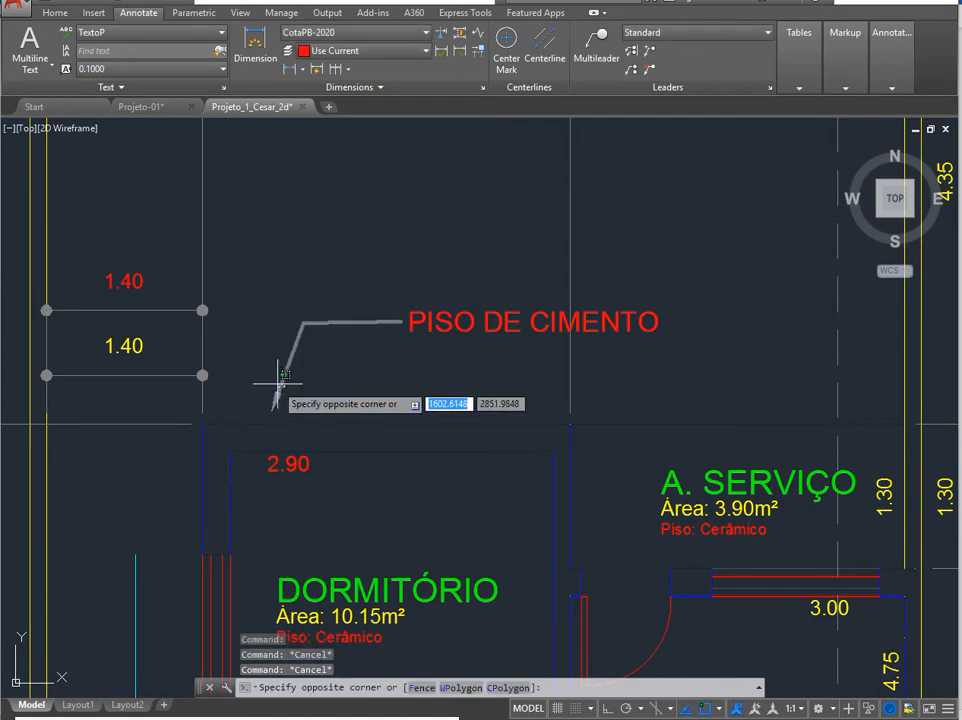
{"action": "left_click", "coordinate": [268, 388]}
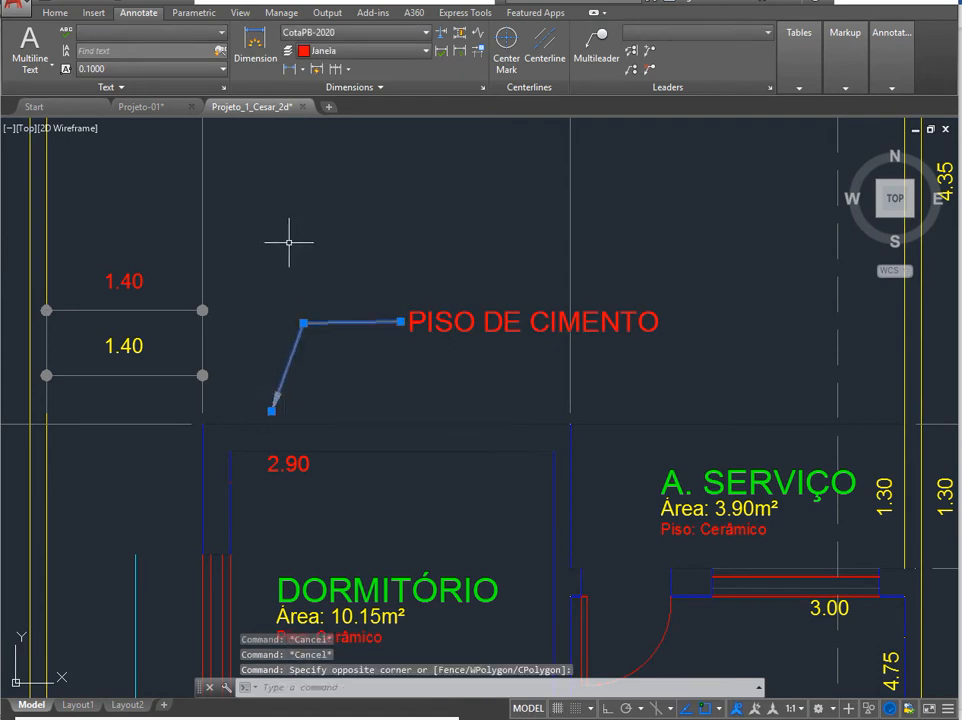
{"action": "key", "text": "Escape"}
{"action": "key", "text": "Escape"}
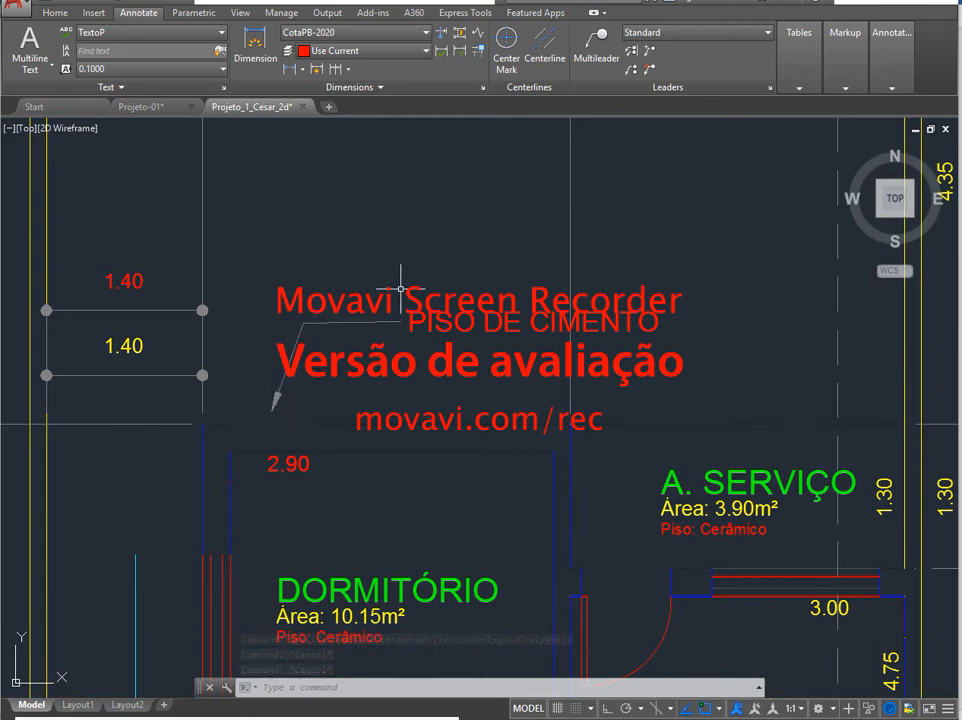
{"action": "type", "text": "LEAD"}
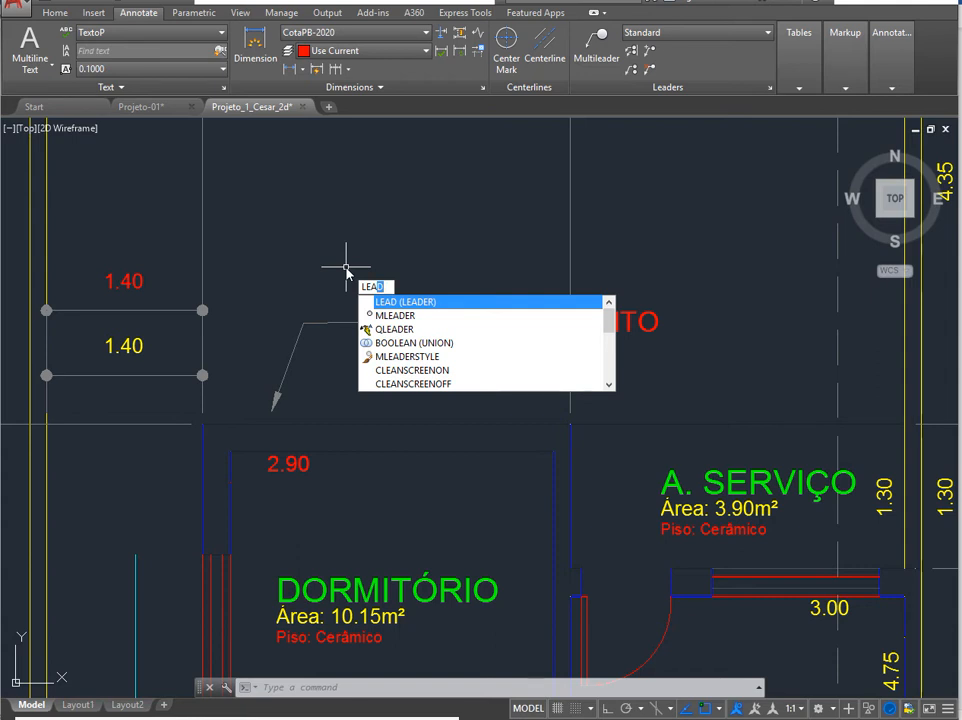
{"action": "key", "text": "Escape"}
{"action": "key", "text": "Escape"}
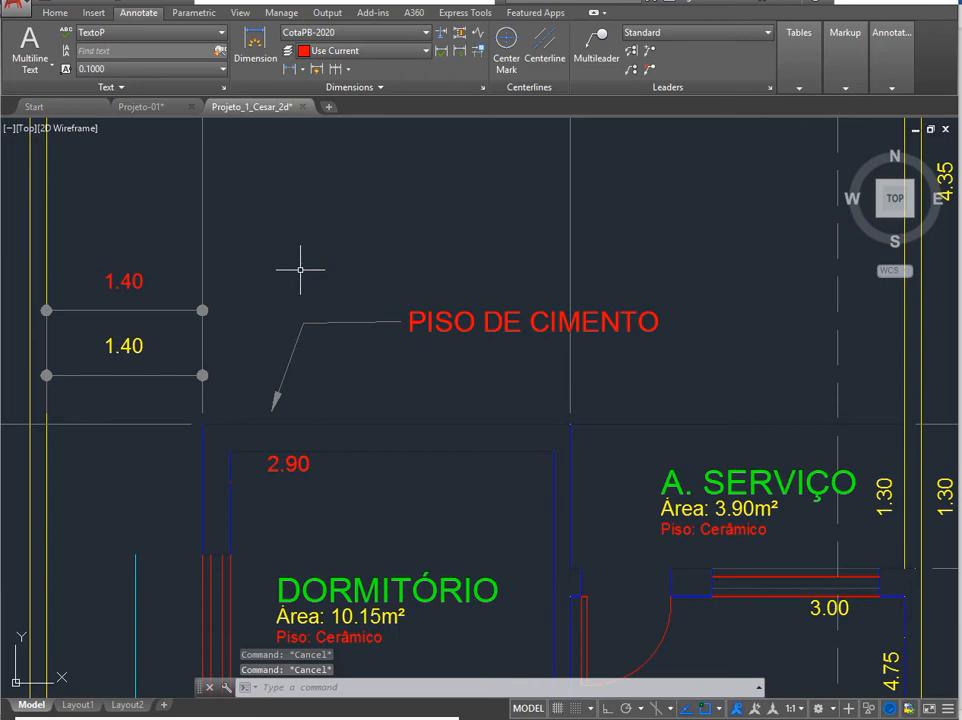
Open the CotaPB-2020 dimension style for modification, keep the Closed filled leader arrowhead and set the arrow size to 0.14.
{"action": "left_click", "coordinate": [484, 87]}
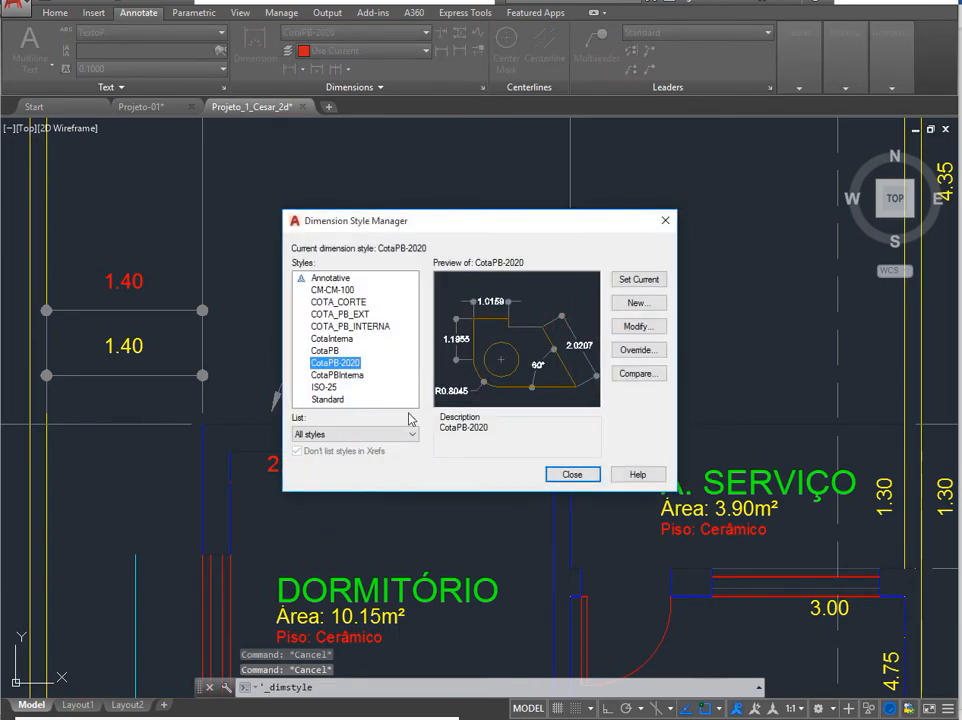
{"action": "left_click", "coordinate": [638, 326]}
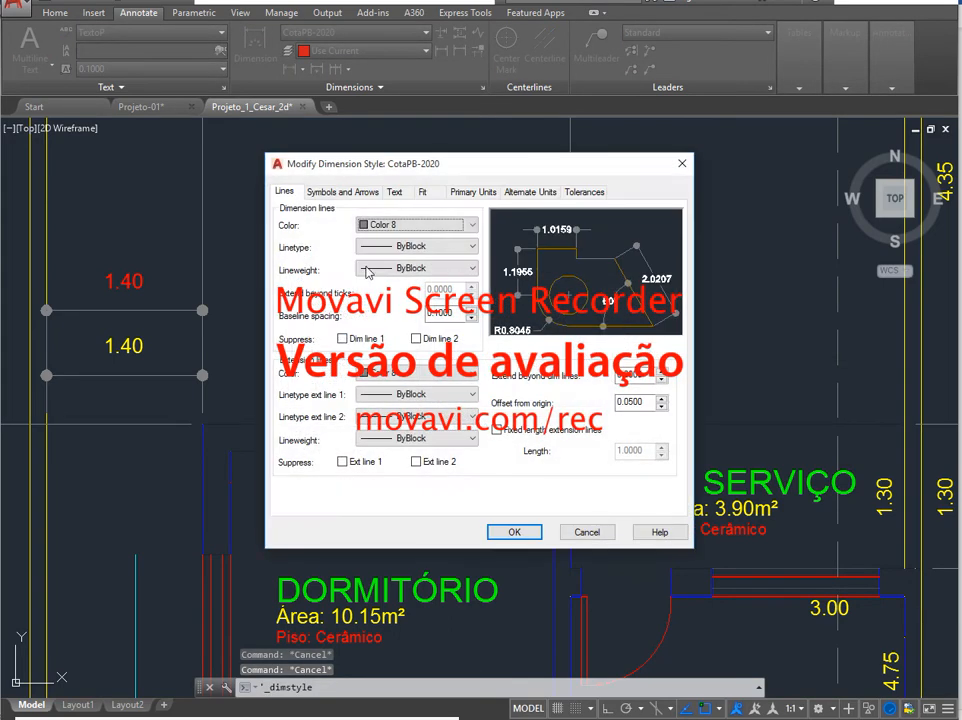
{"action": "left_click", "coordinate": [340, 191]}
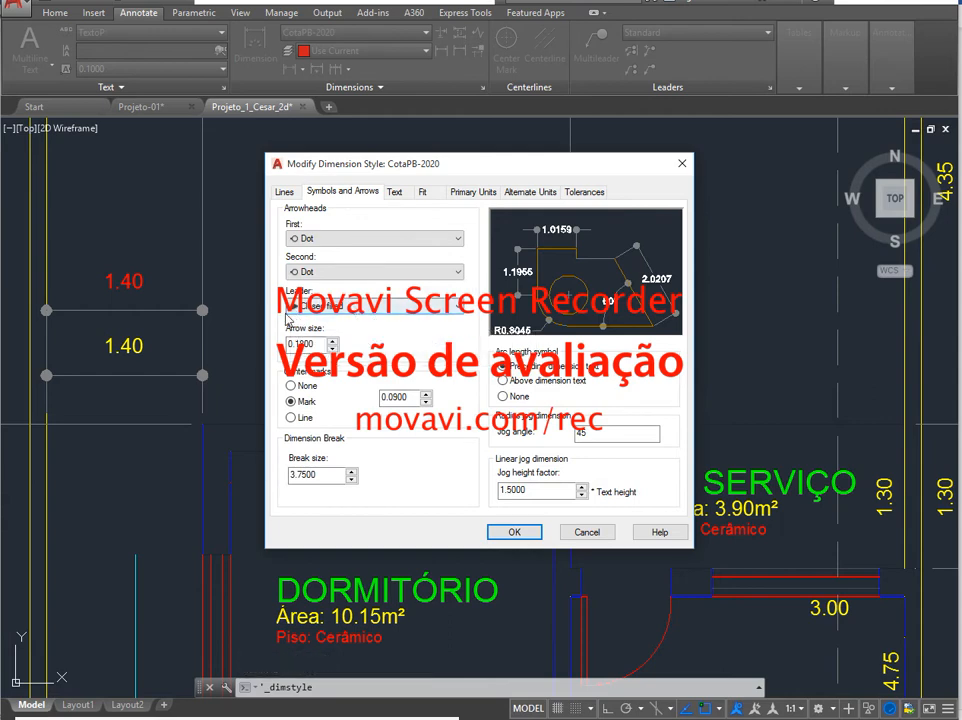
{"action": "left_click", "coordinate": [312, 308]}
{"action": "left_click", "coordinate": [316, 320]}
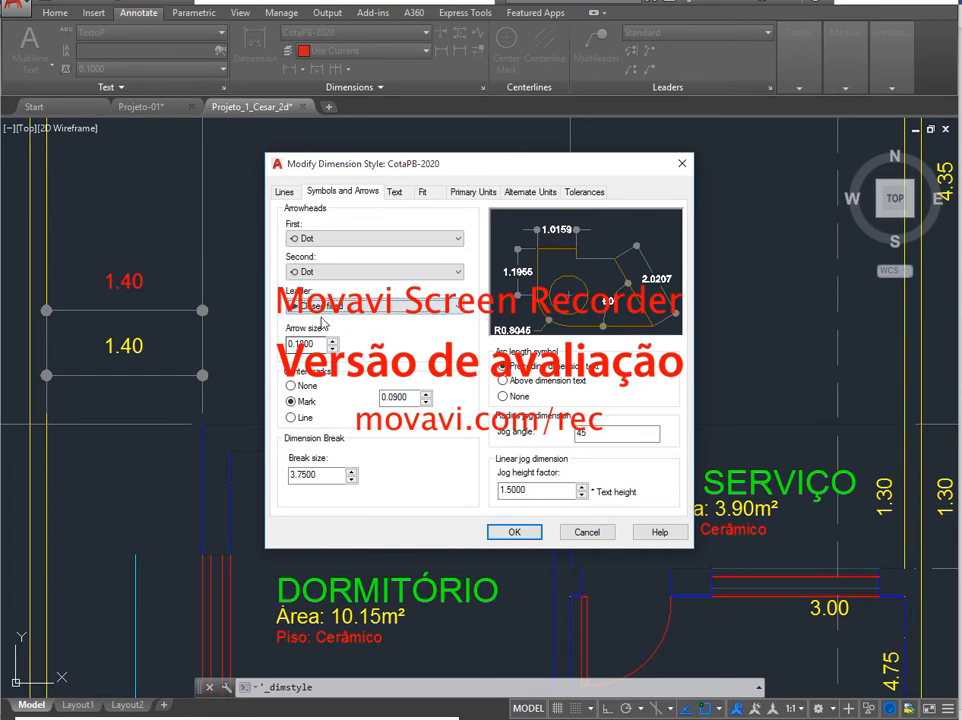
{"action": "left_click_drag", "start_coordinate": [319, 342], "coordinate": [270, 340]}
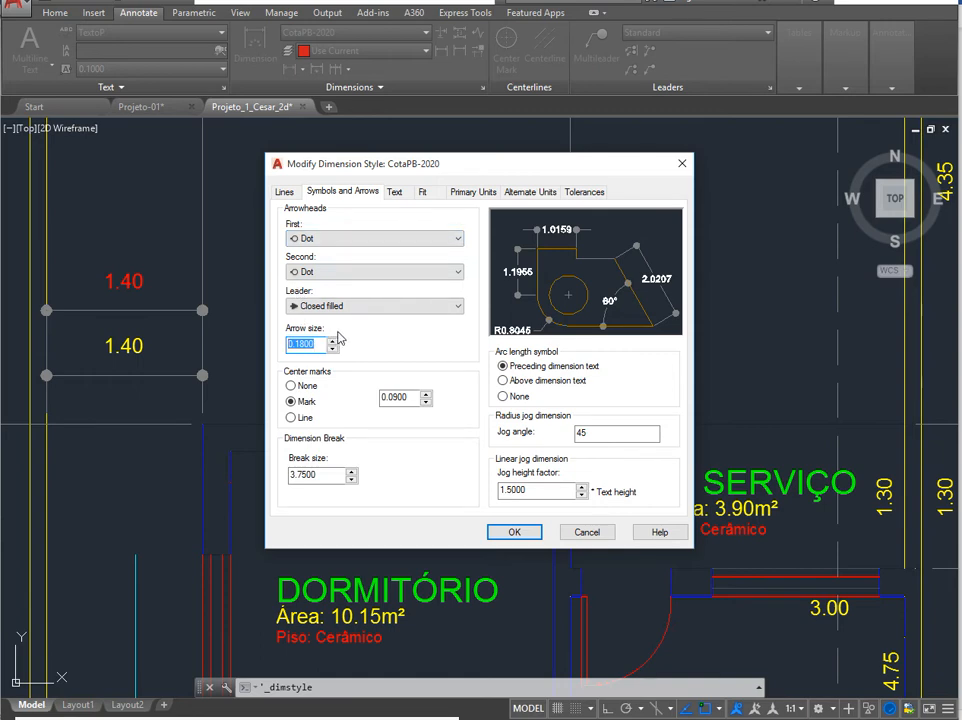
{"action": "type", "text": "0.14"}
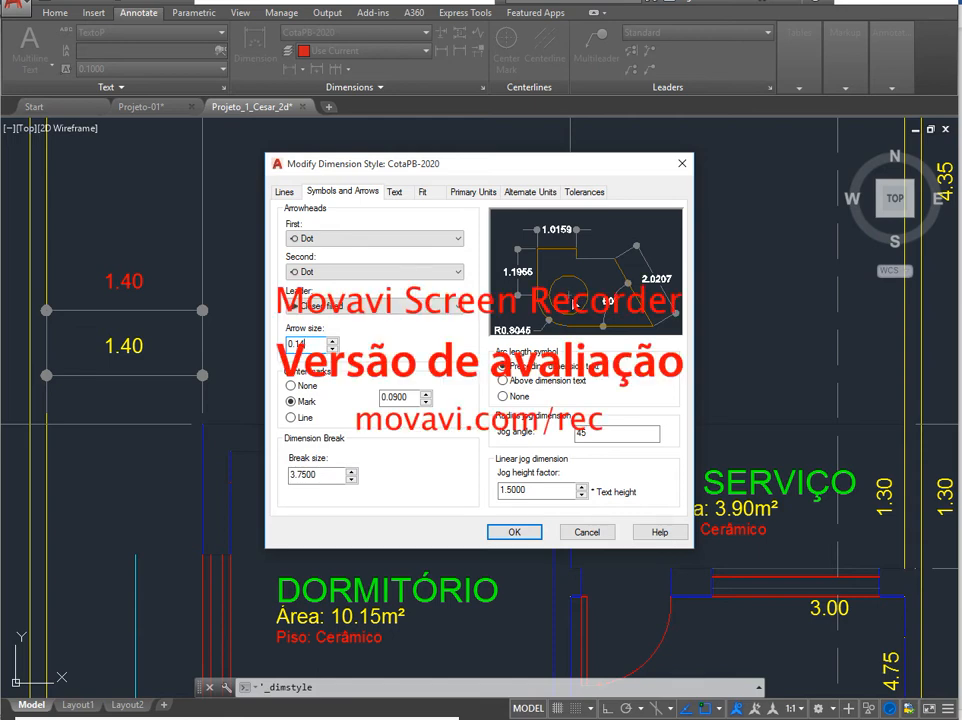
Compare the None, Mark and Line center mark options, choose Line and save the CotaPB-2020 style, leaving the style manager.
{"action": "left_click", "coordinate": [291, 417]}
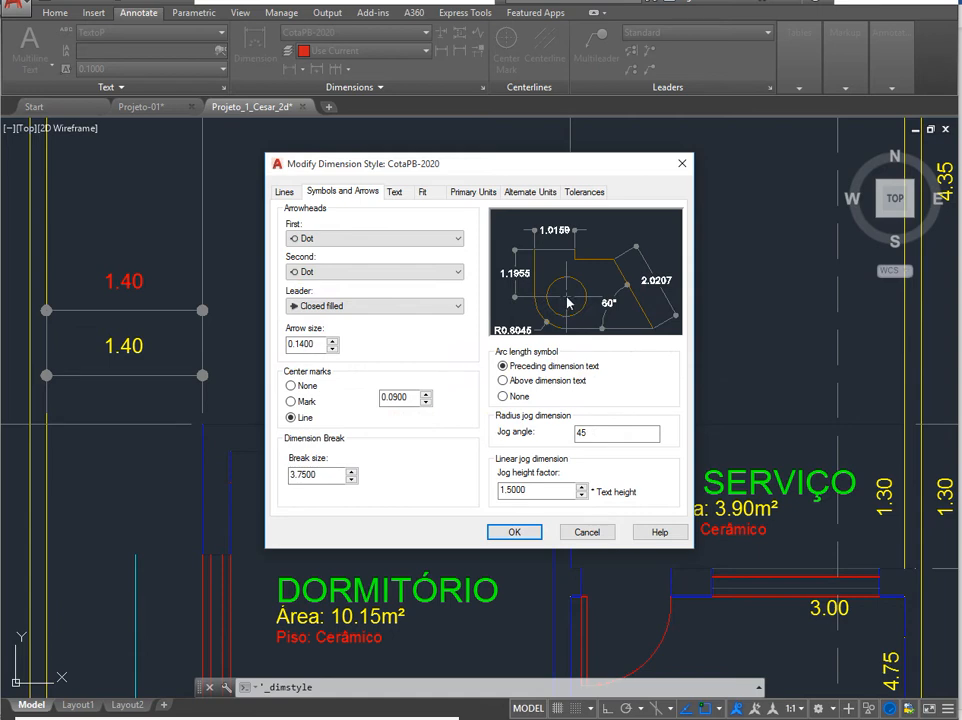
{"action": "left_click", "coordinate": [299, 404]}
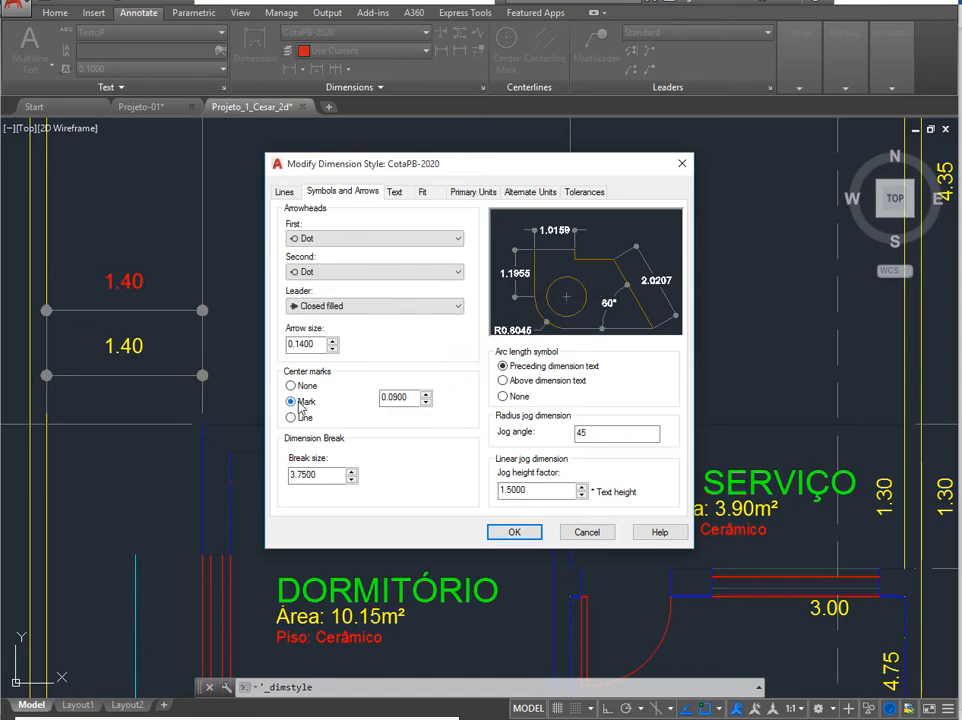
{"action": "left_click", "coordinate": [297, 417]}
{"action": "left_click", "coordinate": [305, 399]}
{"action": "left_click", "coordinate": [301, 388]}
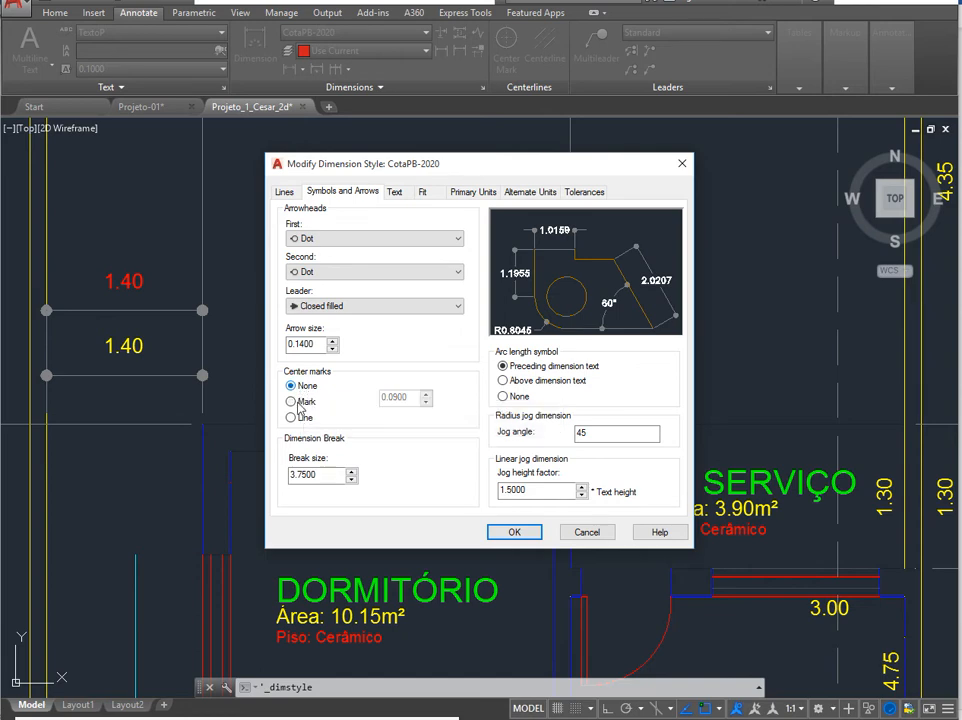
{"action": "left_click", "coordinate": [300, 417]}
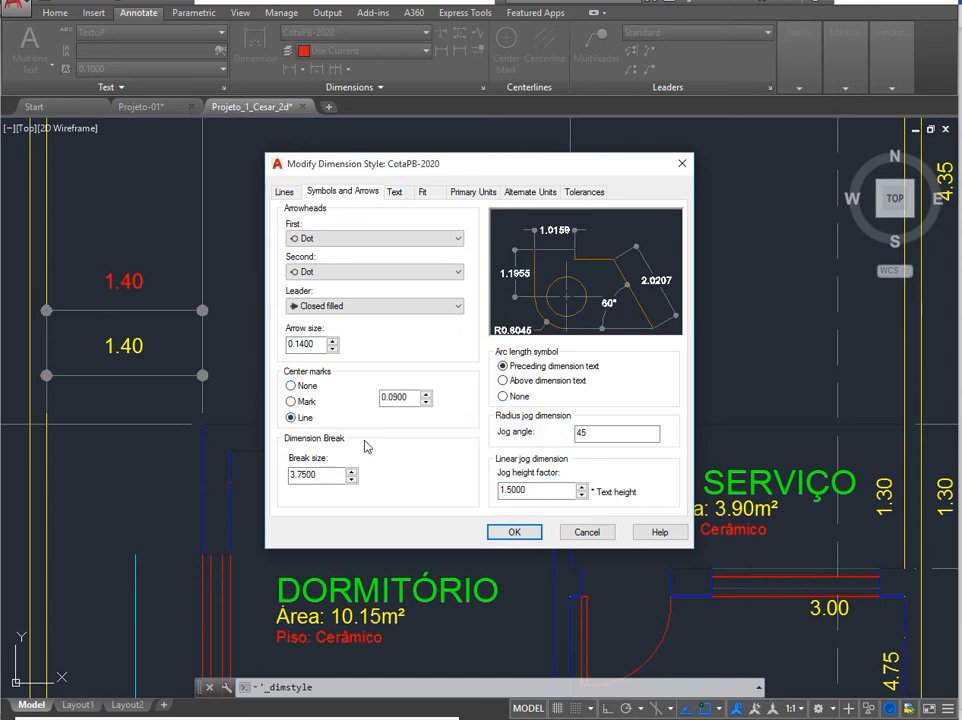
{"action": "left_click", "coordinate": [510, 530]}
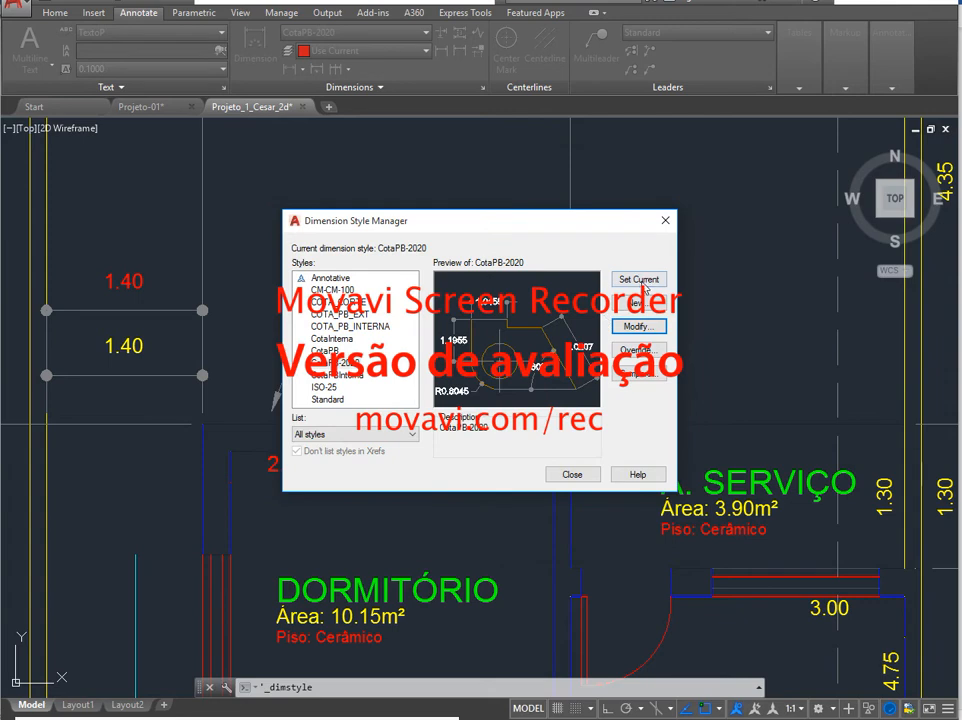
{"action": "left_click", "coordinate": [568, 475]}
Draw a circle in the empty area above the PISO DE CIMENTO leader.
{"action": "left_click", "coordinate": [361, 233]}
{"action": "type", "text": "CIRCLE"}
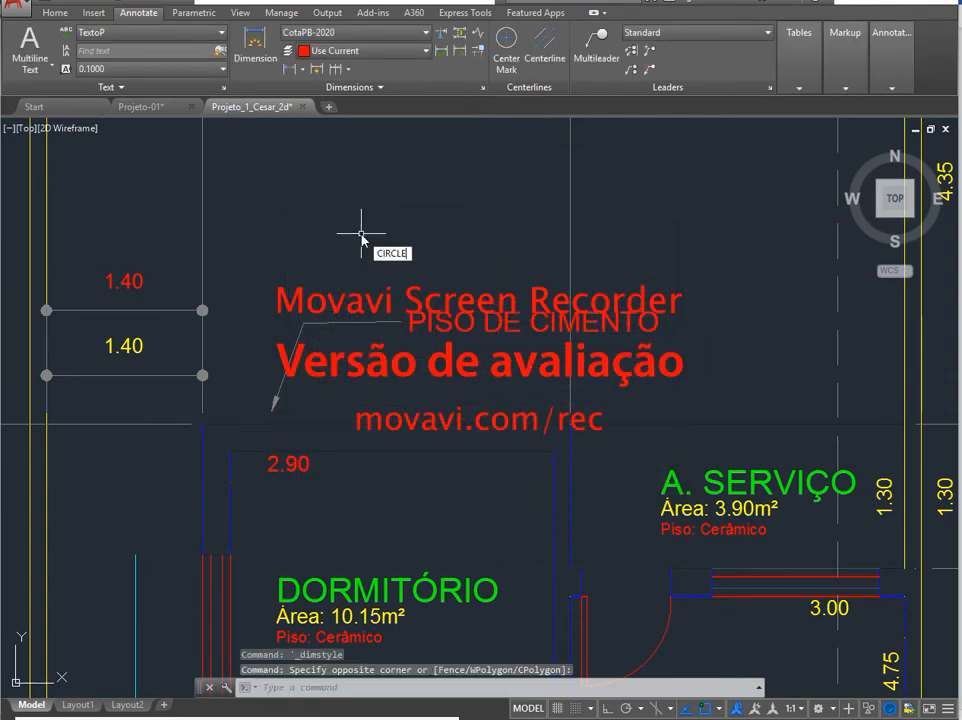
{"action": "key", "text": "Return"}
{"action": "left_click", "coordinate": [378, 176]}
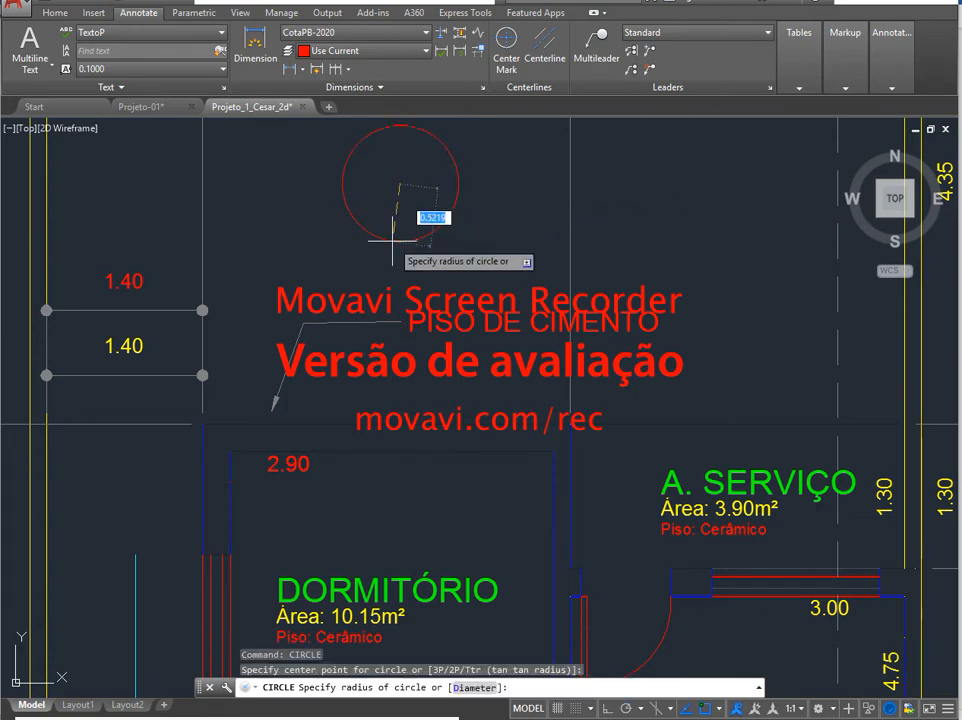
{"action": "scroll", "coordinate": [440, 204], "scroll_direction": "down", "scroll_amount": 2}
{"action": "middle_click_drag", "start_coordinate": [470, 194], "coordinate": [482, 281]}
{"action": "scroll", "coordinate": [410, 255], "scroll_direction": "up", "scroll_amount": 3}
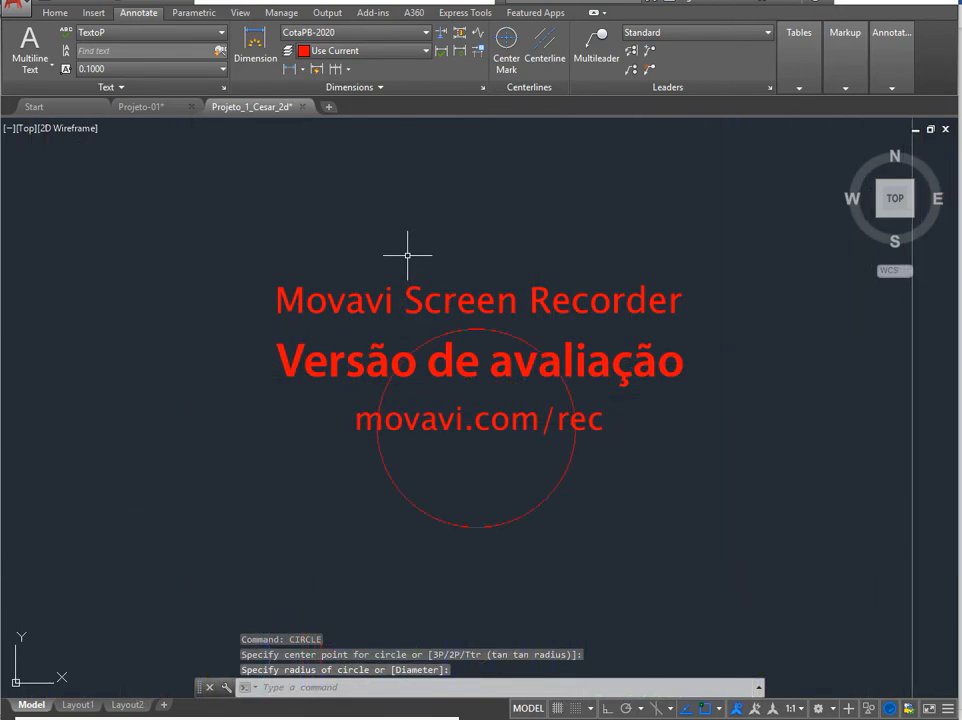
{"action": "left_click", "coordinate": [469, 315]}
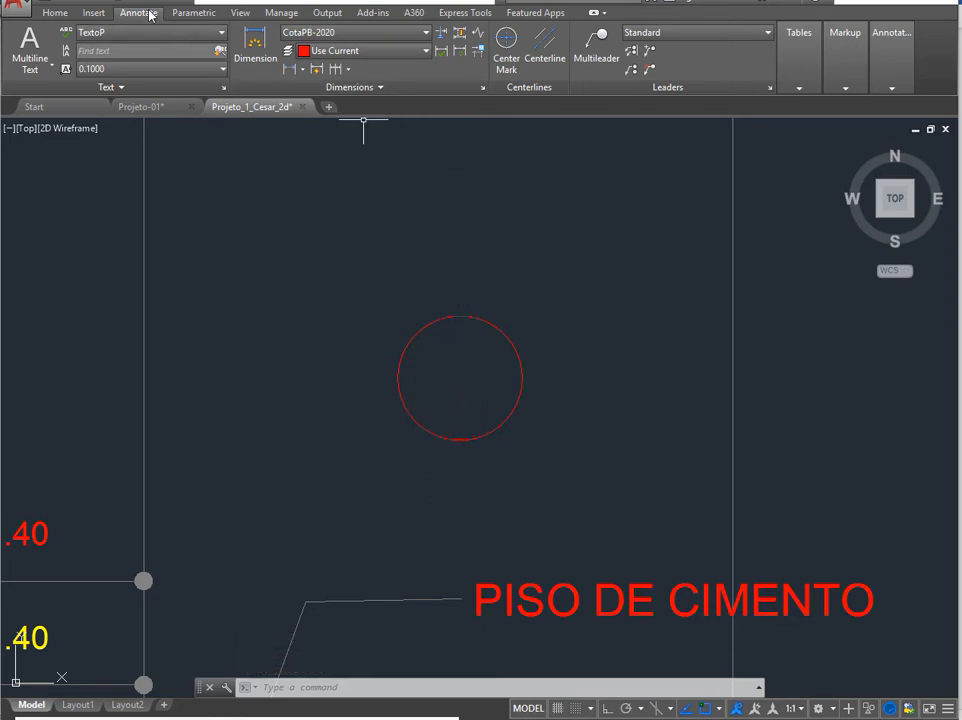
Add a center mark to the circle above the leader text.
{"action": "left_click", "coordinate": [510, 45]}
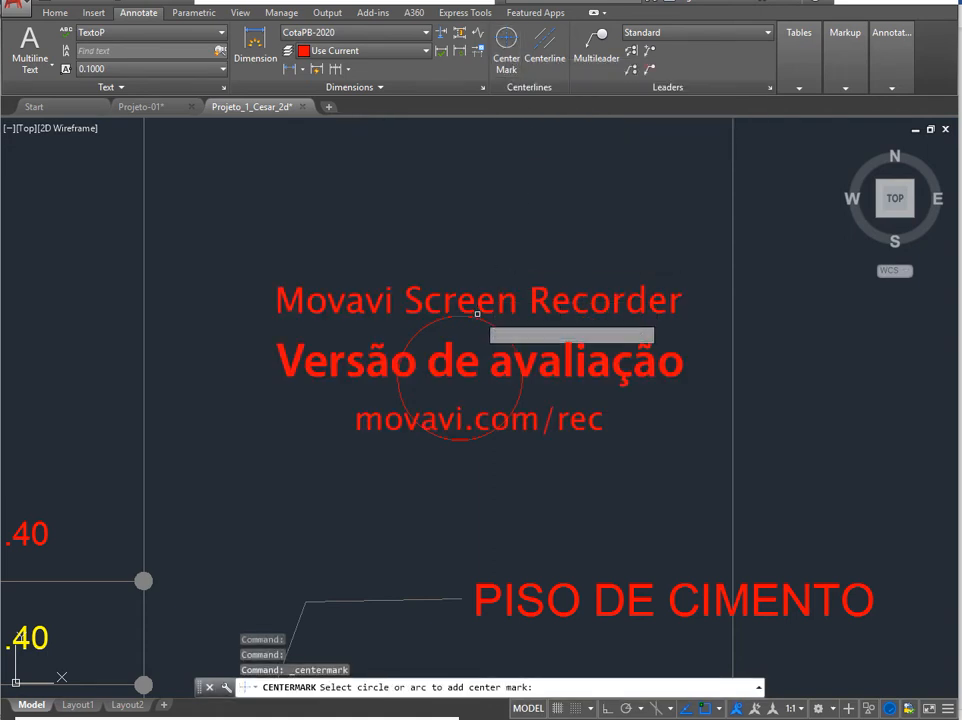
{"action": "left_click", "coordinate": [486, 326]}
{"action": "key", "text": "Return"}
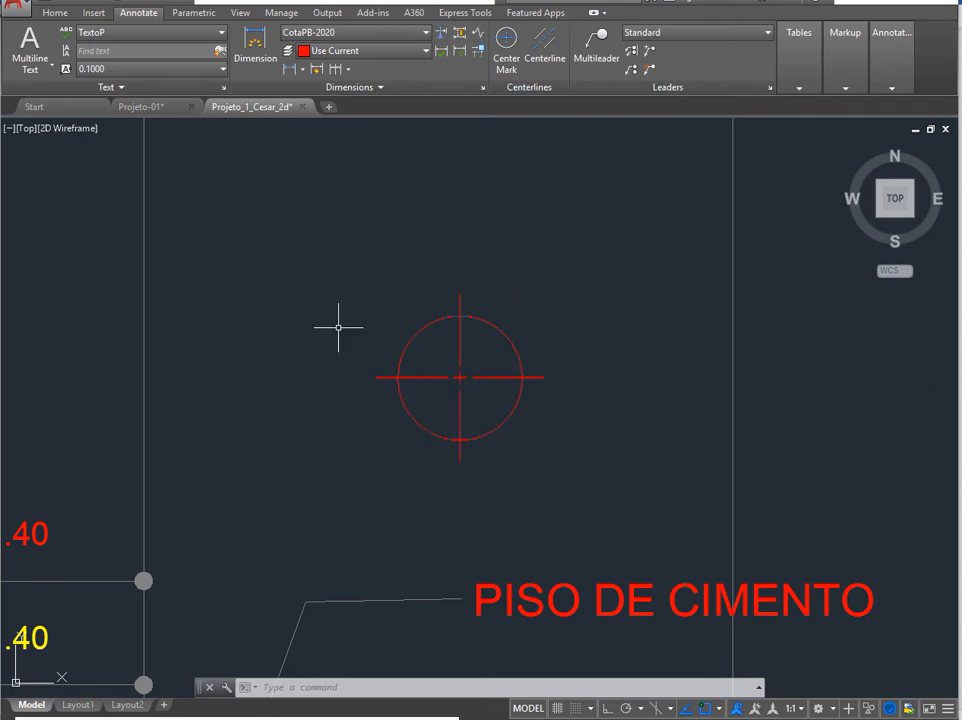
Set the CotaPB-2020 style's dimension break size to 0.18, save it and make it the current style.
{"action": "left_click", "coordinate": [483, 88]}
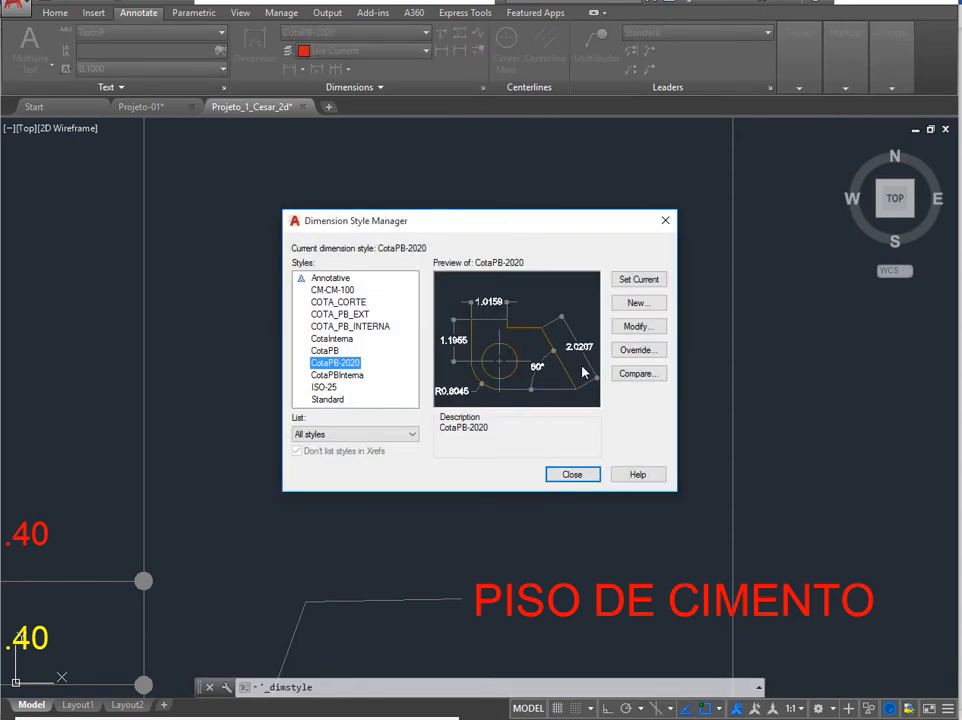
{"action": "left_click", "coordinate": [640, 327]}
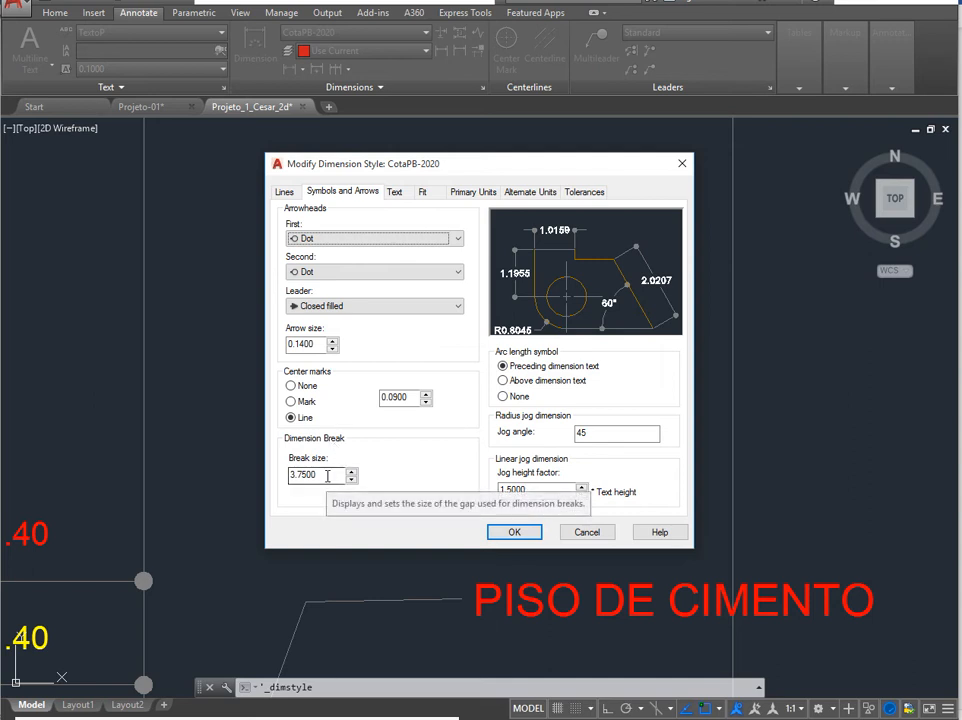
{"action": "left_click_drag", "start_coordinate": [328, 476], "coordinate": [292, 476]}
{"action": "key", "text": "BackSpace"}
{"action": "type", "text": ".18"}
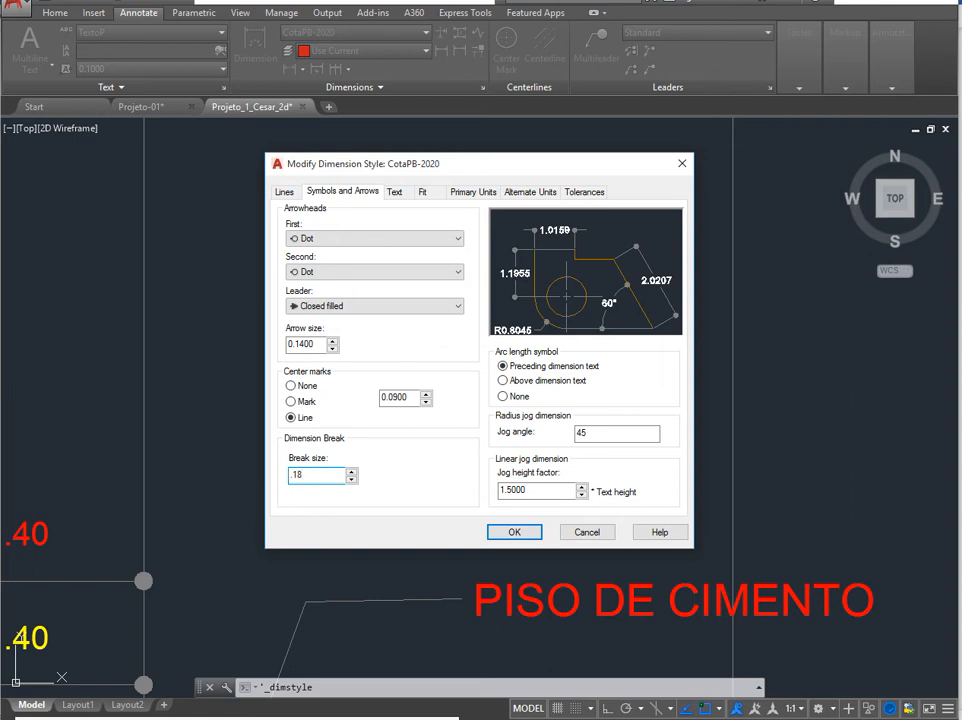
{"action": "left_click", "coordinate": [606, 435]}
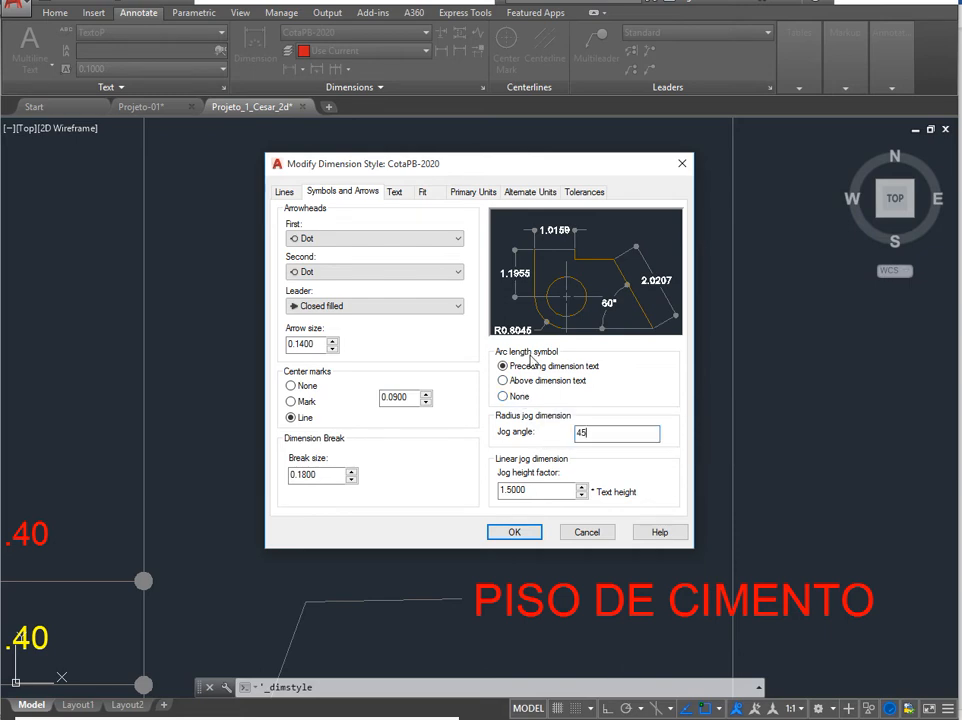
{"action": "left_click", "coordinate": [514, 532]}
{"action": "left_click", "coordinate": [638, 279]}
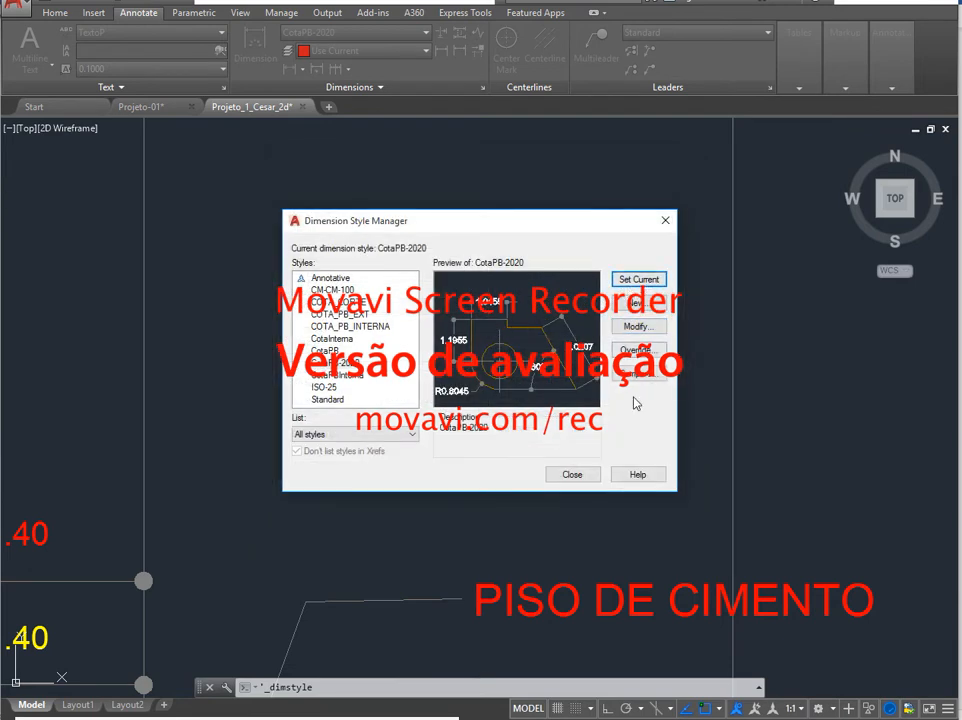
{"action": "left_click", "coordinate": [572, 475]}
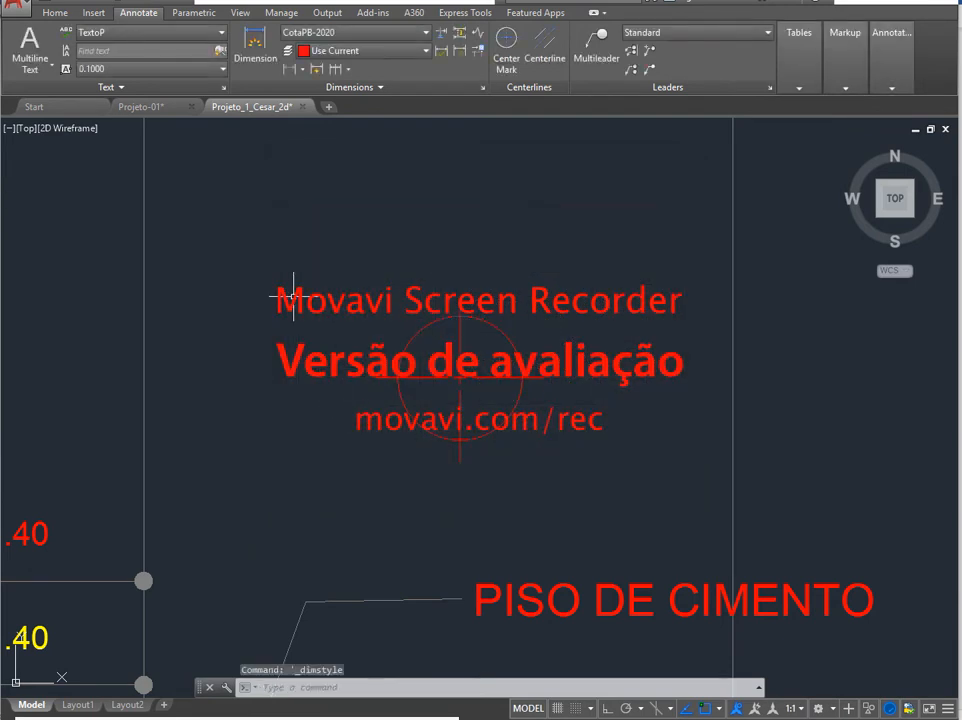
Draw a three-point arc above and to the left of the circle.
{"action": "key", "text": "Return"}
{"action": "left_click", "coordinate": [204, 335]}
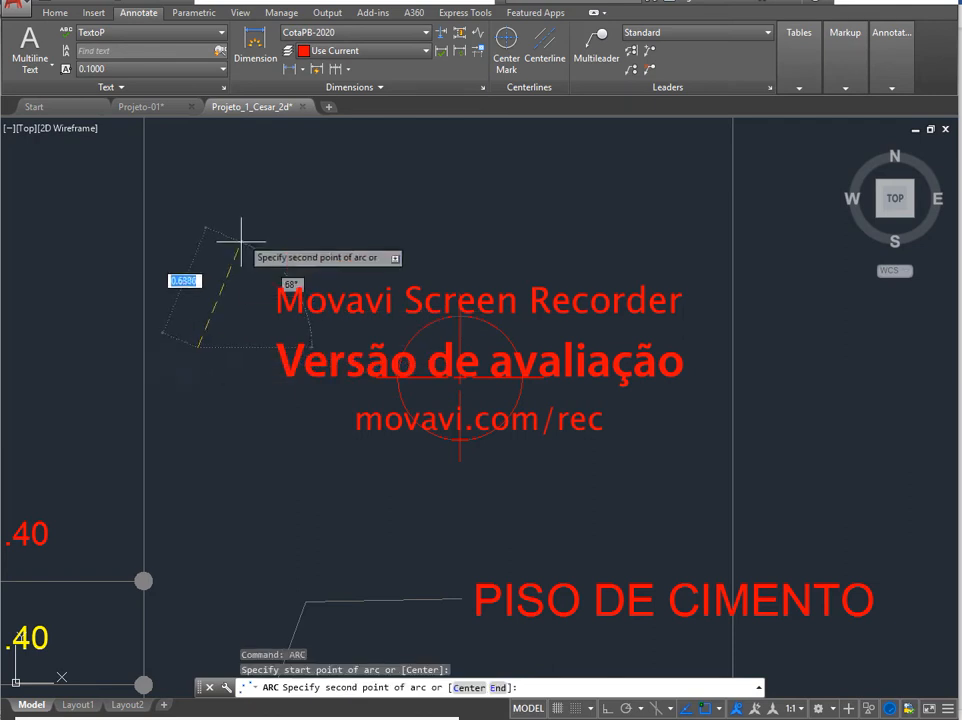
{"action": "left_click", "coordinate": [236, 224]}
{"action": "left_click", "coordinate": [406, 234]}
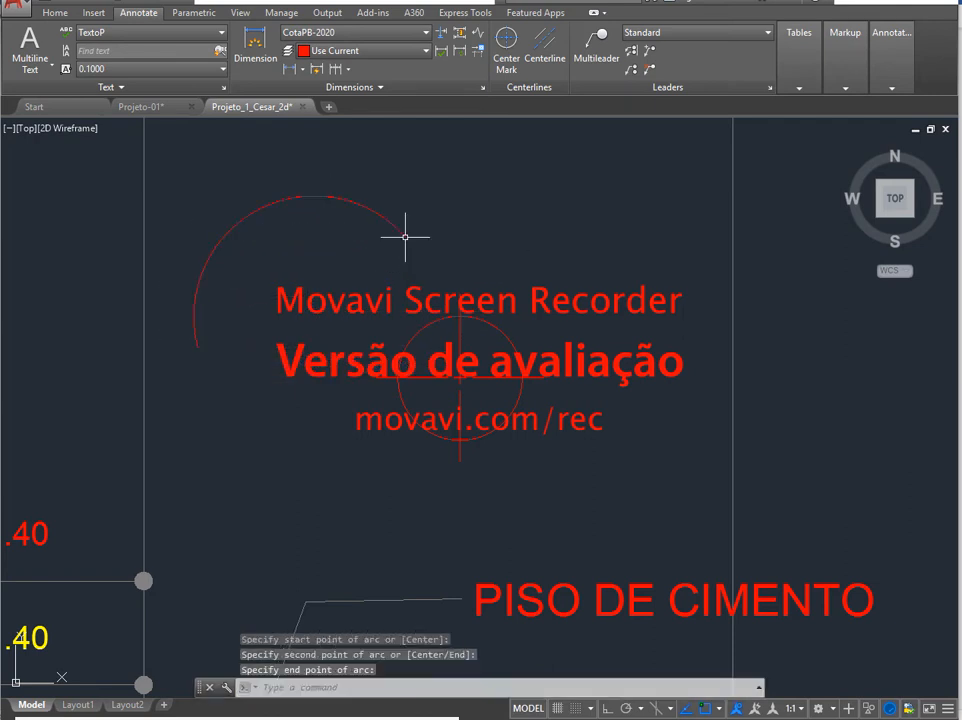
Add an arc length dimension to the arc, placed just outside its curve.
{"action": "left_click", "coordinate": [349, 69]}
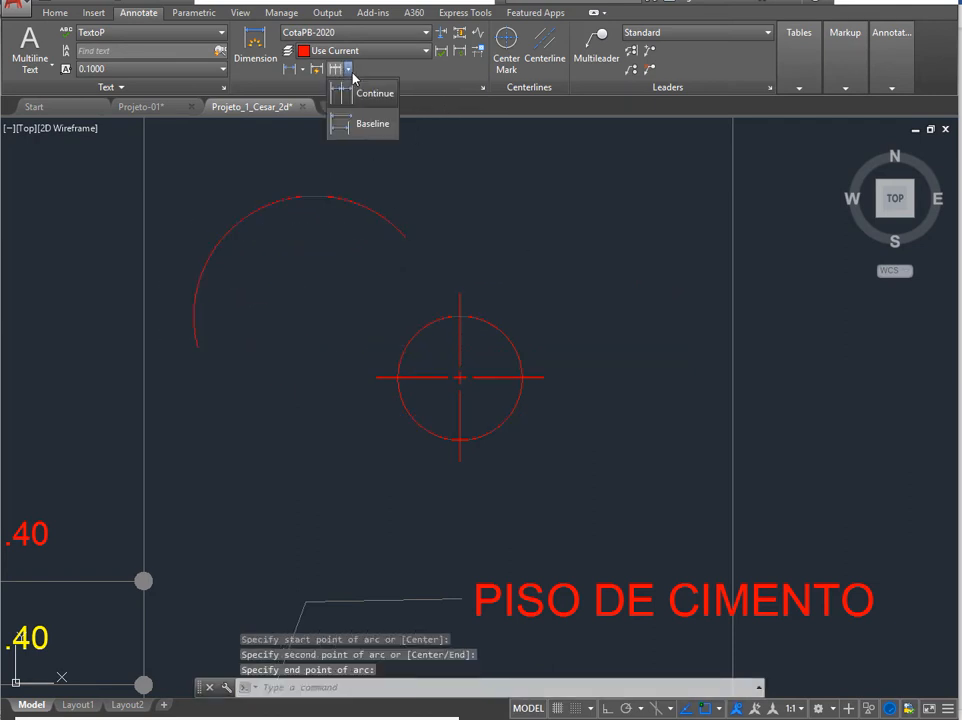
{"action": "left_click", "coordinate": [302, 69]}
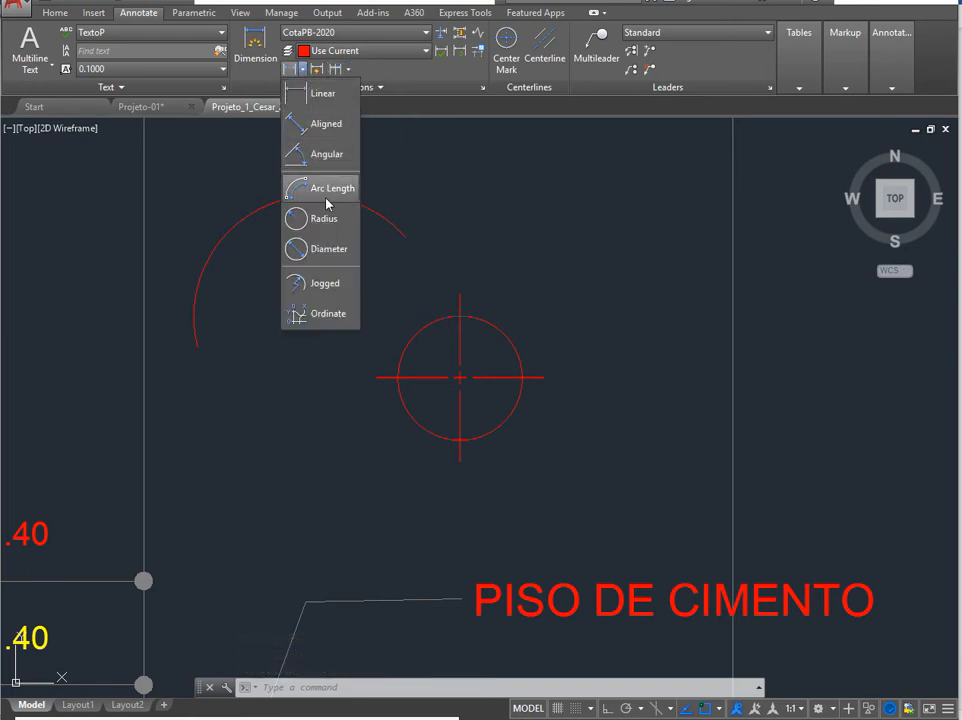
{"action": "left_click", "coordinate": [324, 188]}
{"action": "left_click", "coordinate": [246, 216]}
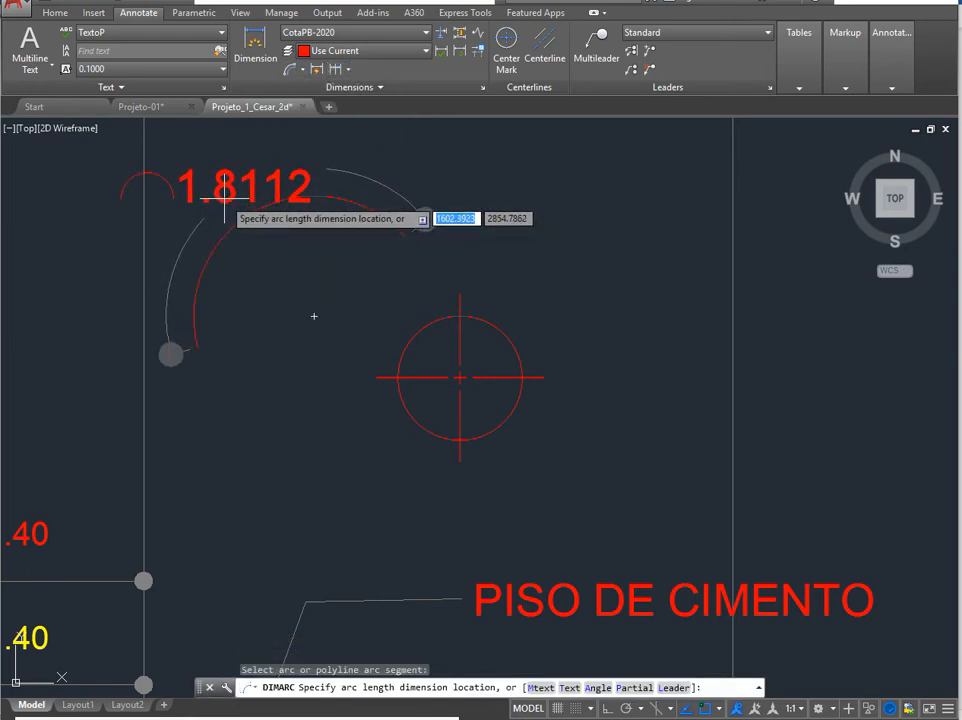
{"action": "left_click", "coordinate": [258, 231]}
{"action": "mouse_move", "coordinate": [258, 231]}
{"action": "middle_mouse_down"}
{"action": "mouse_move", "coordinate": [371, 326]}
{"action": "mouse_move", "coordinate": [436, 322]}
{"action": "middle_mouse_up"}
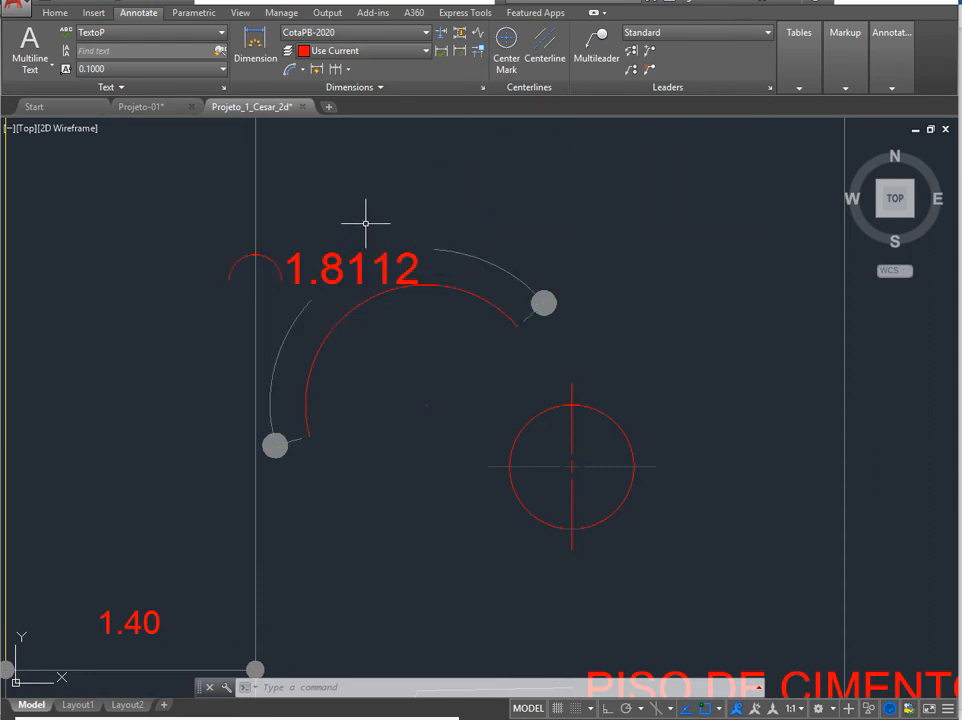
Modify CotaPB-2020 to place the arc length symbol above the dimension text and set the linear jog height factor to 1.00.
{"action": "left_click", "coordinate": [483, 87]}
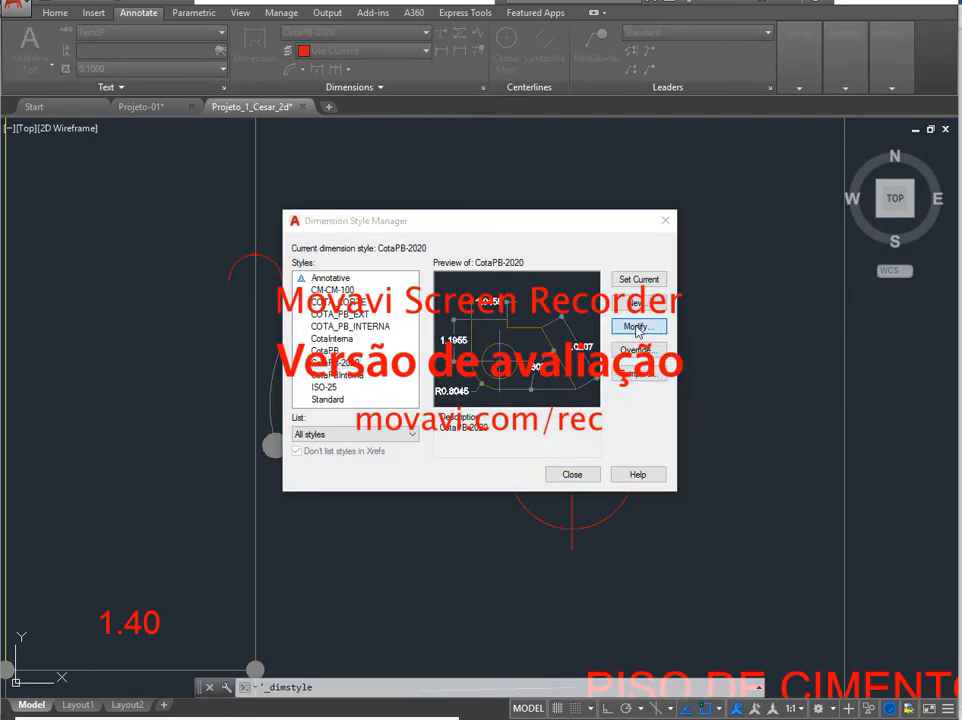
{"action": "left_click", "coordinate": [638, 326]}
{"action": "left_click", "coordinate": [527, 386]}
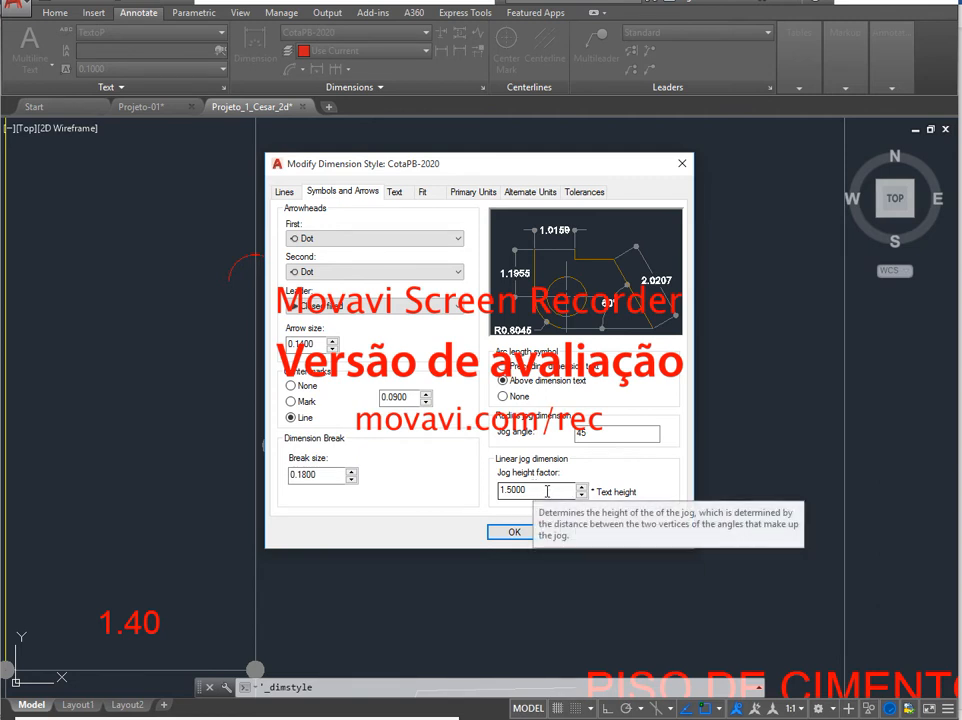
{"action": "left_click_drag", "start_coordinate": [547, 491], "coordinate": [477, 490]}
{"action": "type", "text": "1.00"}
{"action": "left_click", "coordinate": [614, 432]}
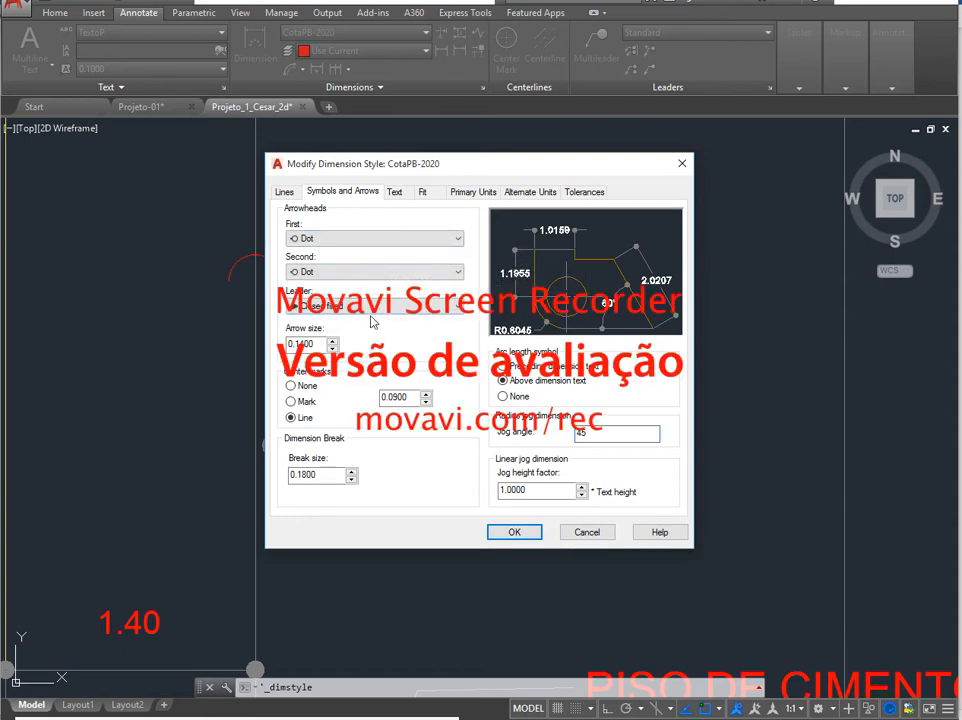
Set the CotaPB-2020 dimension text to the TextoMedio style with Yellow as its text colour.
{"action": "left_click", "coordinate": [319, 343]}
{"action": "double_click", "coordinate": [319, 343]}
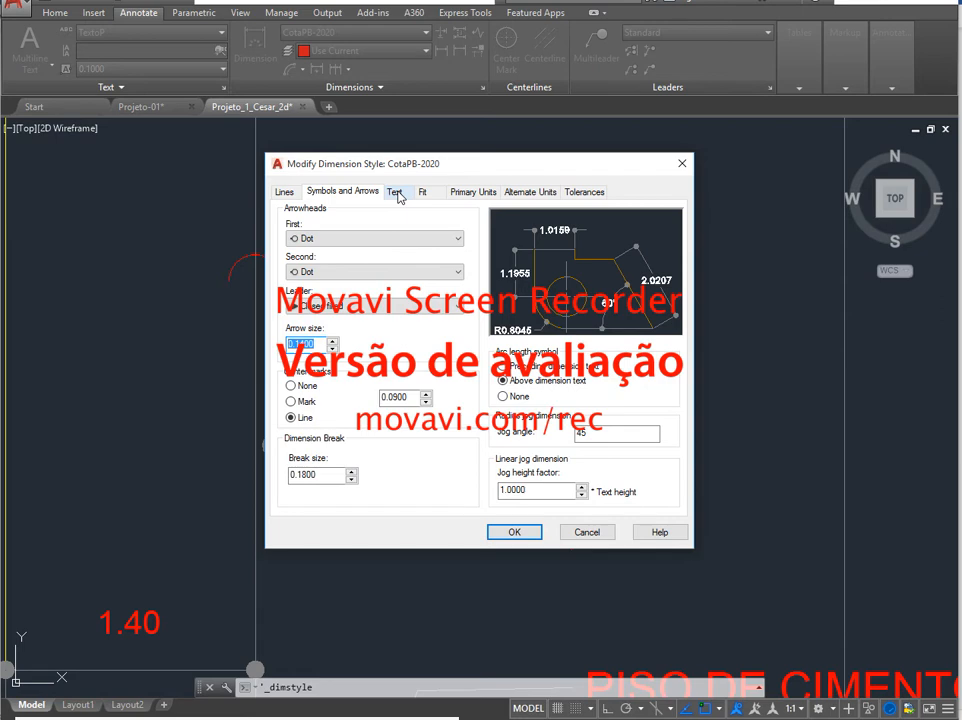
{"action": "left_click", "coordinate": [396, 193]}
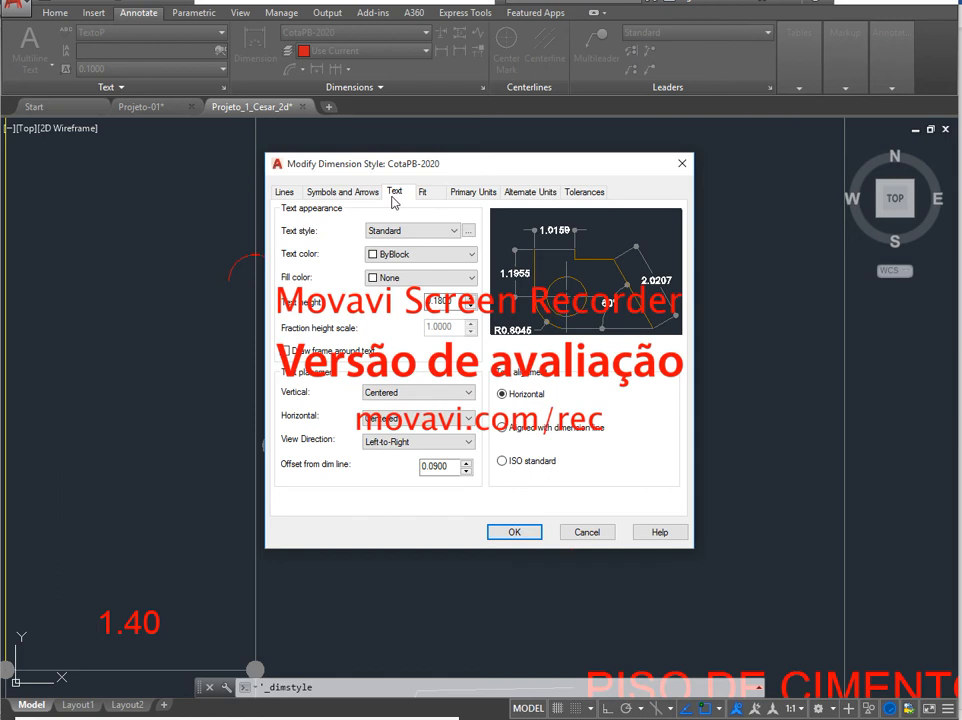
{"action": "left_click", "coordinate": [442, 231]}
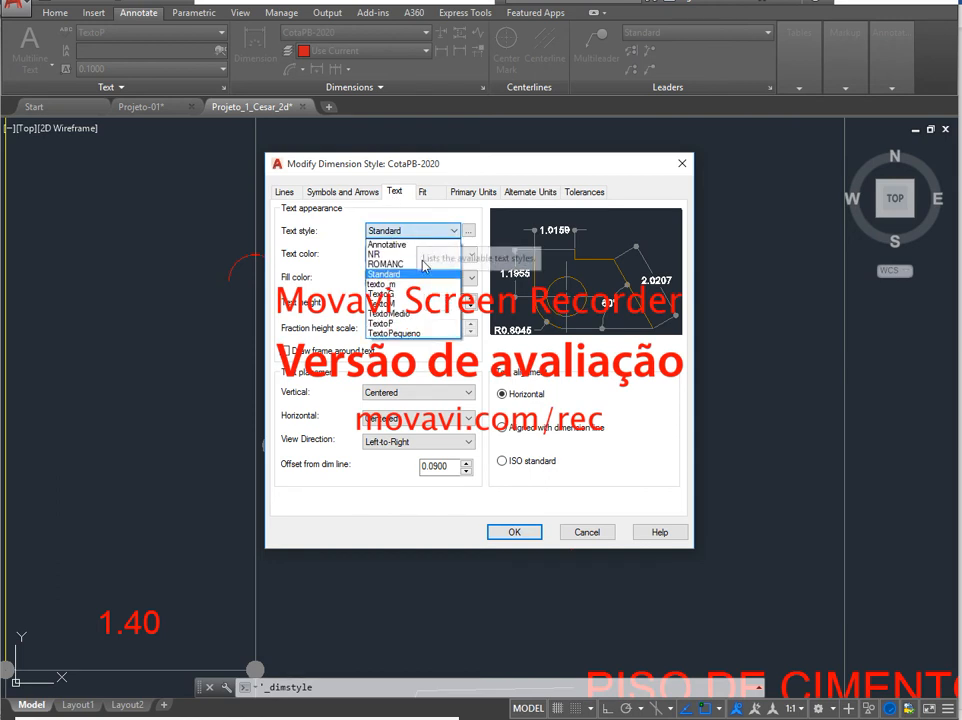
{"action": "left_click", "coordinate": [403, 313]}
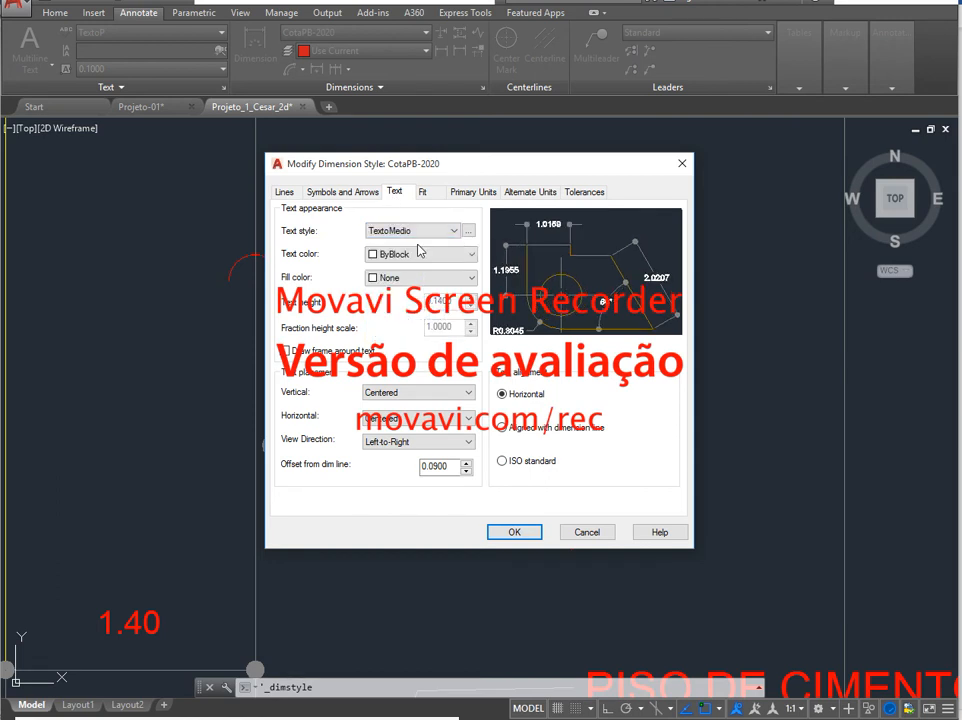
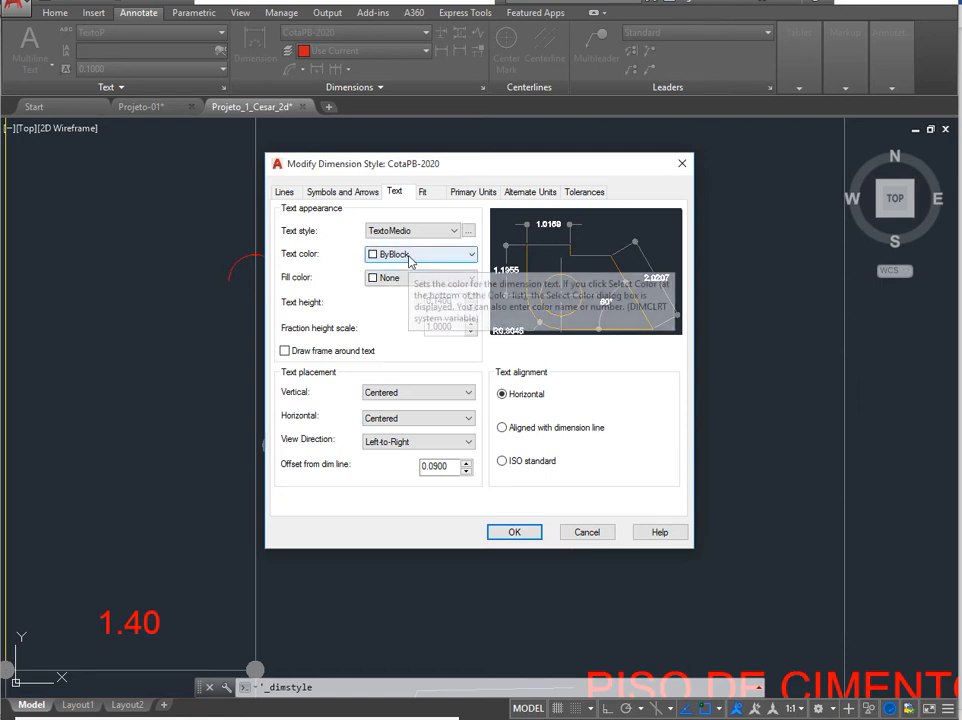
{"action": "left_click", "coordinate": [407, 256]}
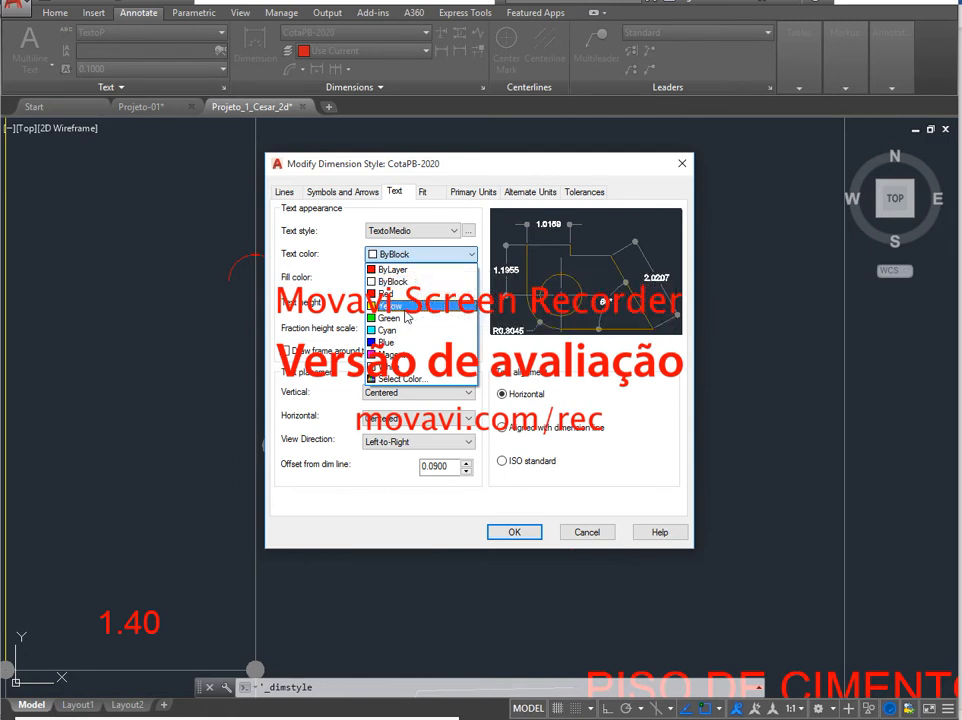
{"action": "left_click", "coordinate": [397, 305]}
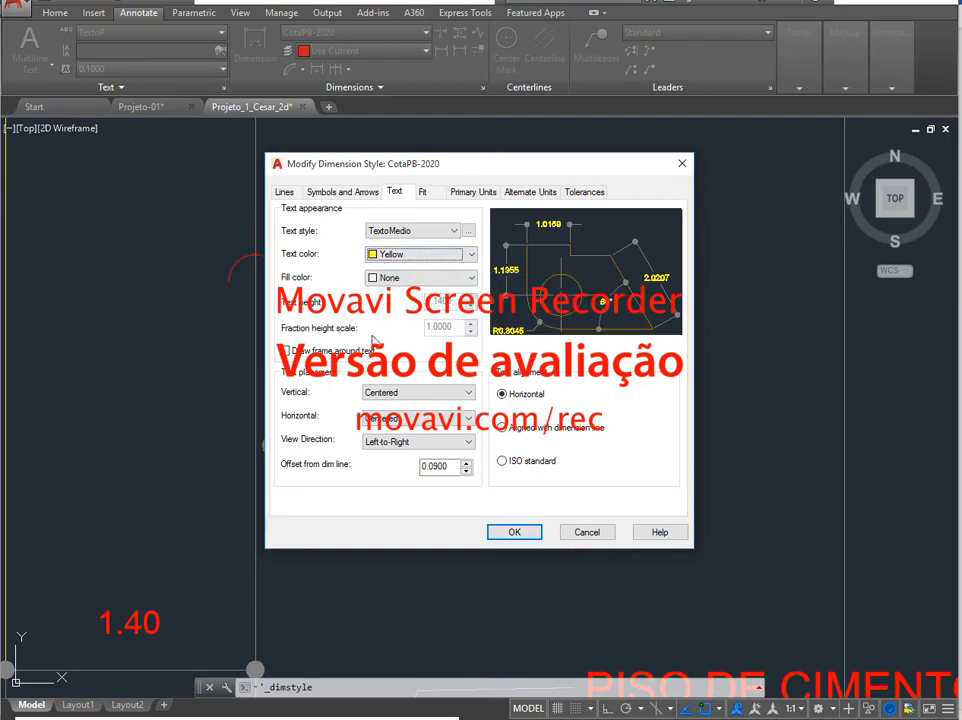
Try ByLayer and Red text fill colours and a frame around the text, restoring the fill to None and removing the frame.
{"action": "left_click", "coordinate": [418, 284]}
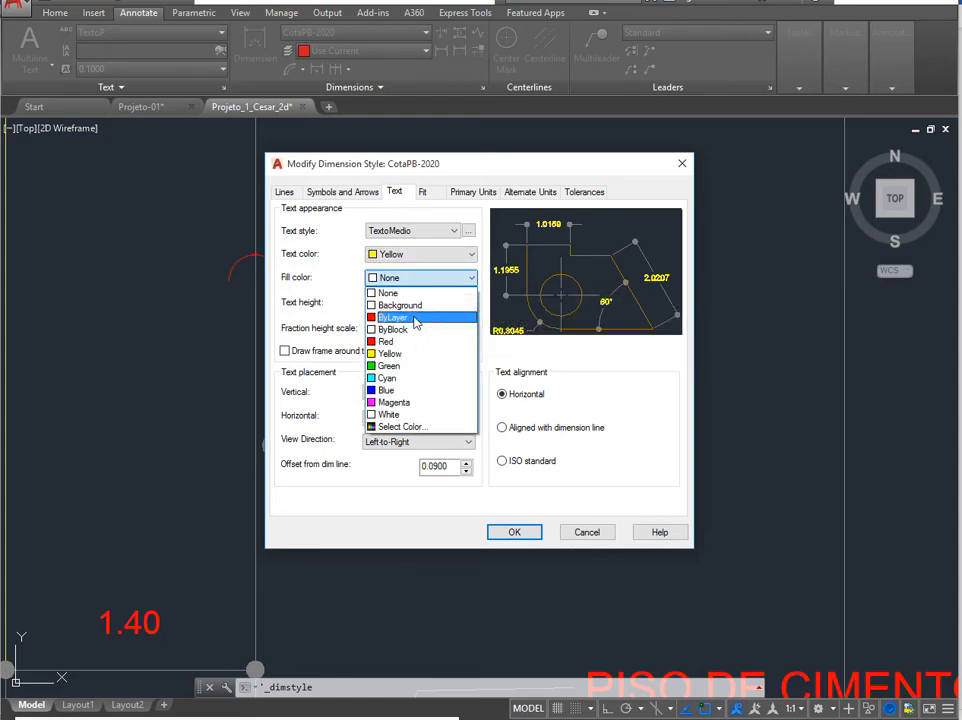
{"action": "left_click", "coordinate": [416, 318]}
{"action": "left_click", "coordinate": [425, 279]}
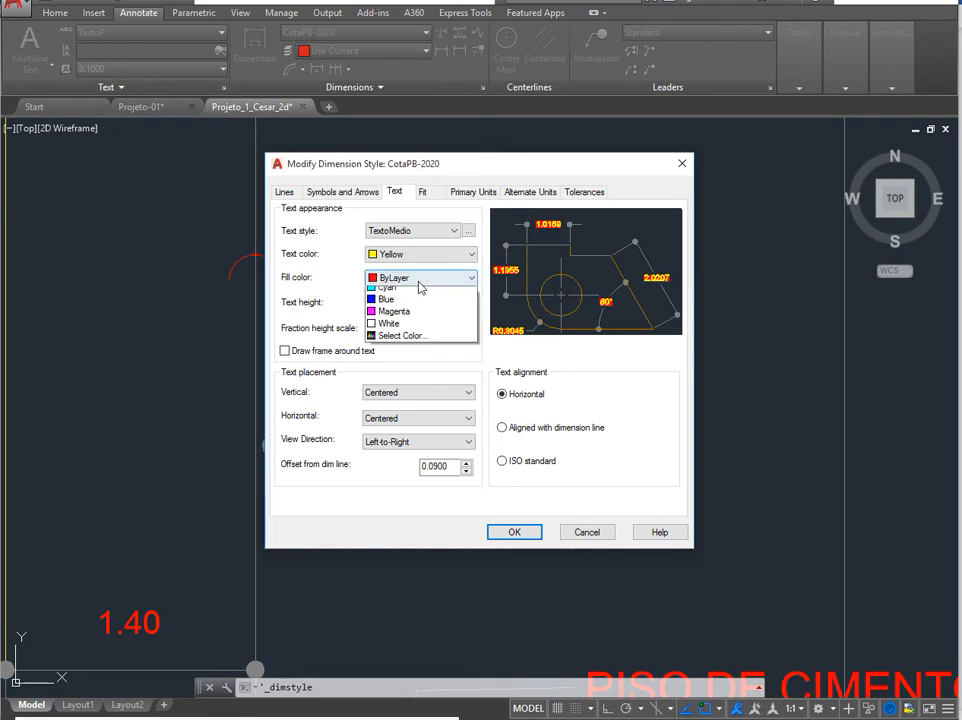
{"action": "left_click", "coordinate": [425, 272]}
{"action": "left_click", "coordinate": [423, 280]}
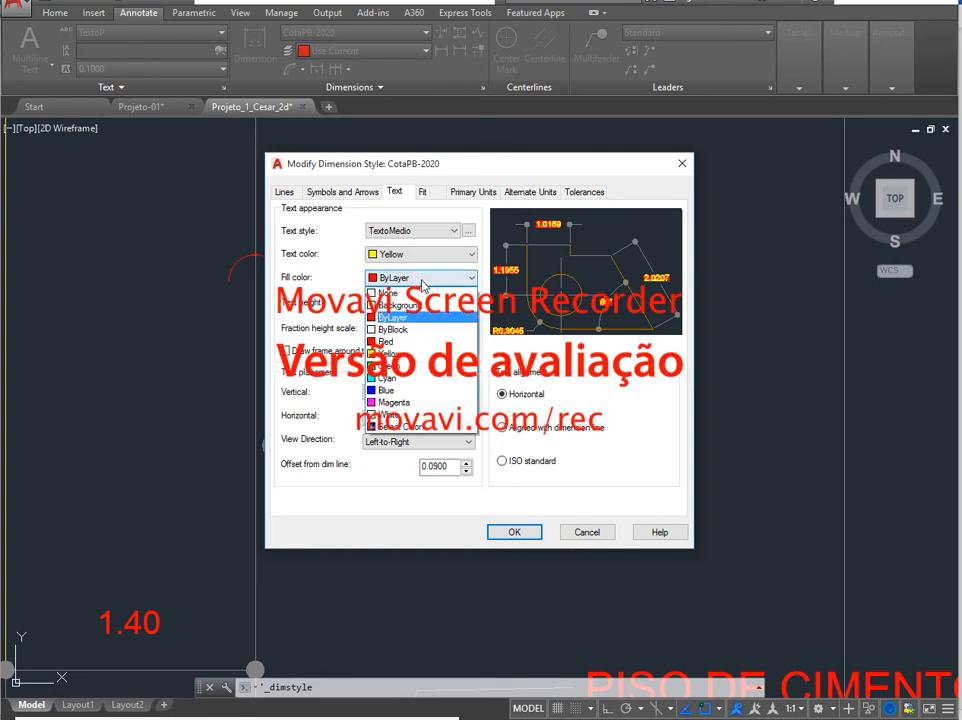
{"action": "left_click", "coordinate": [411, 342]}
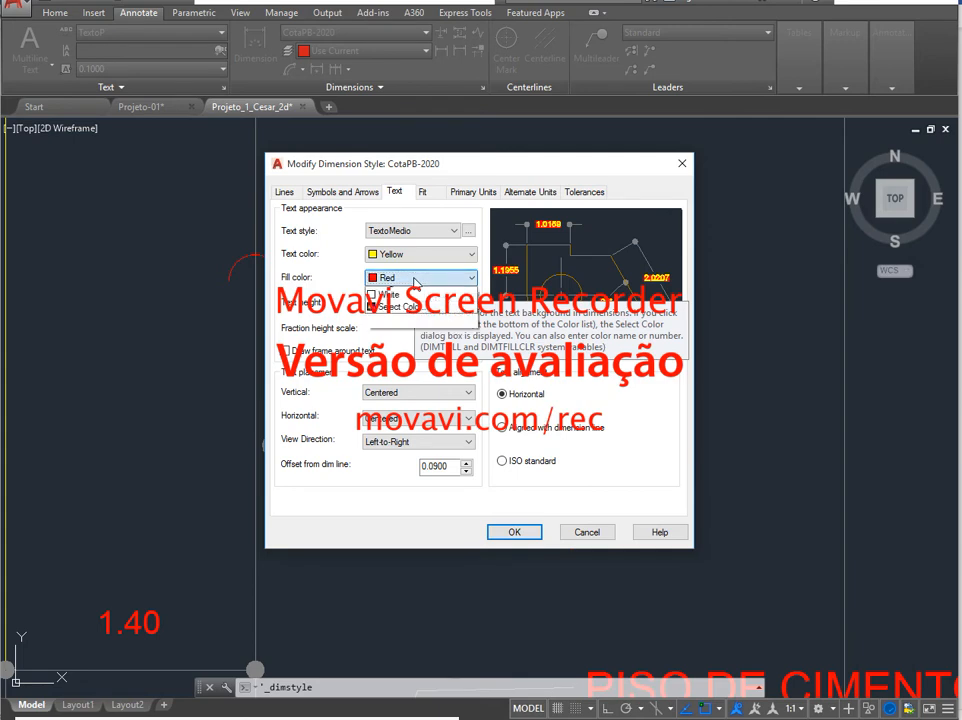
{"action": "left_click", "coordinate": [415, 283]}
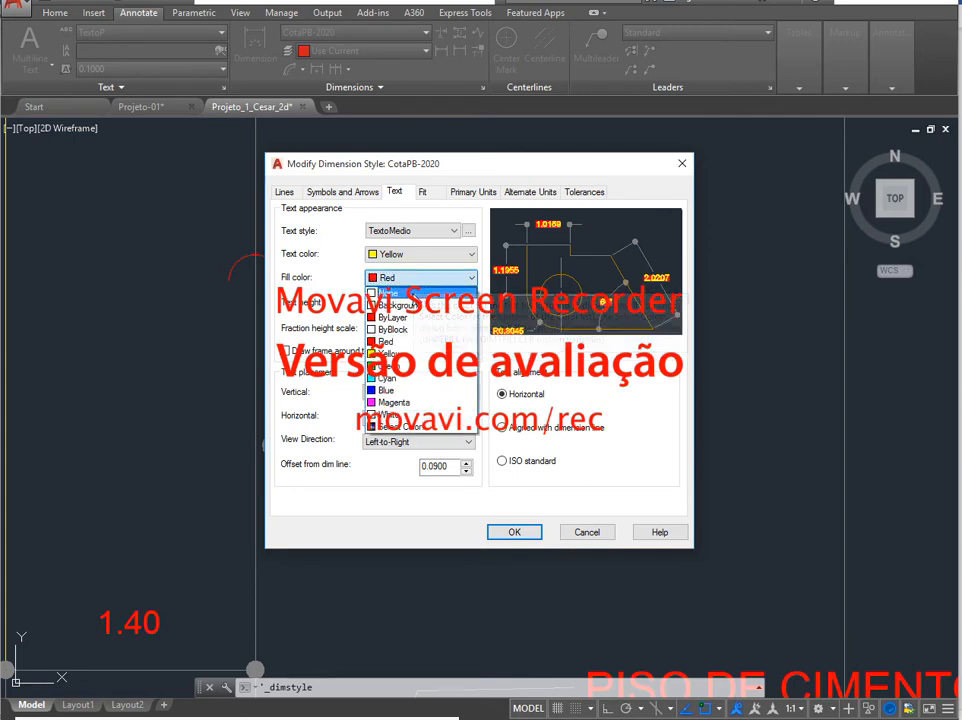
{"action": "left_click", "coordinate": [387, 293]}
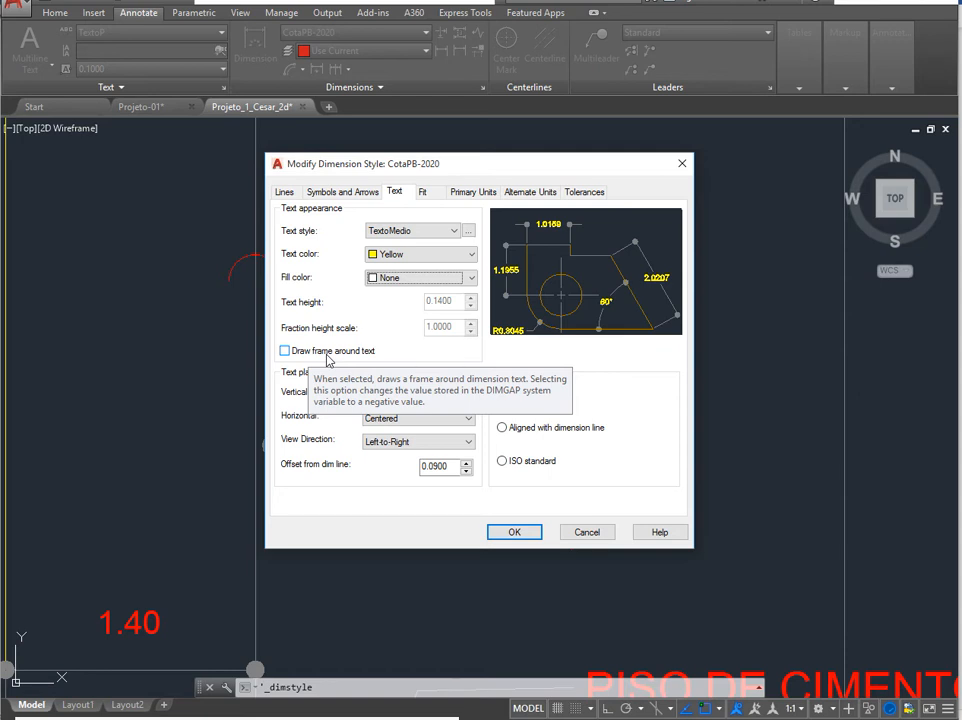
{"action": "left_click", "coordinate": [285, 351]}
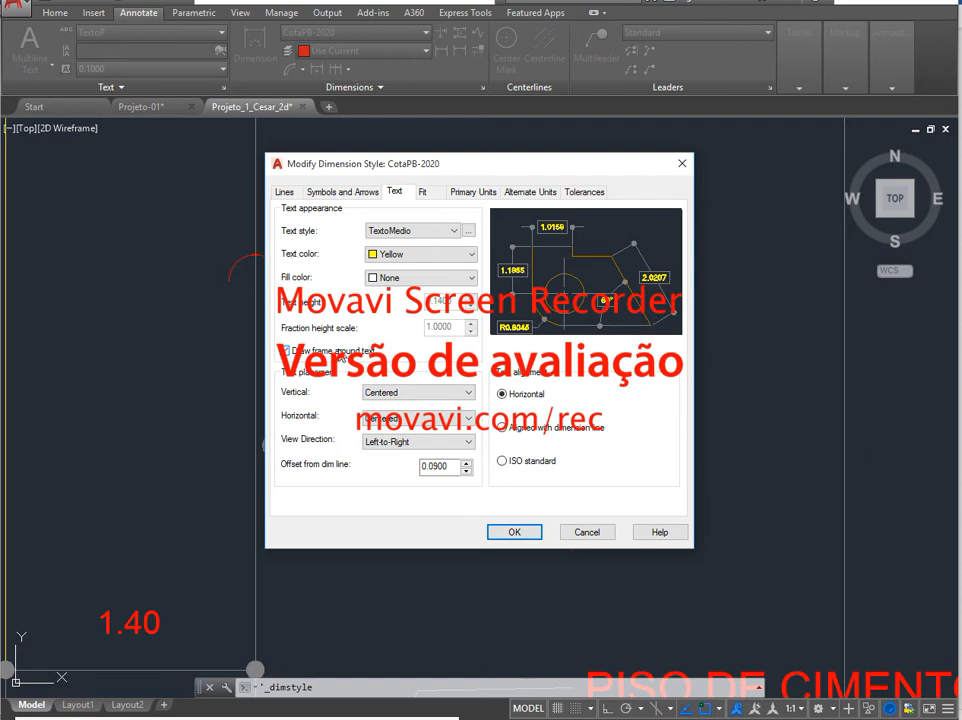
{"action": "left_click", "coordinate": [340, 356]}
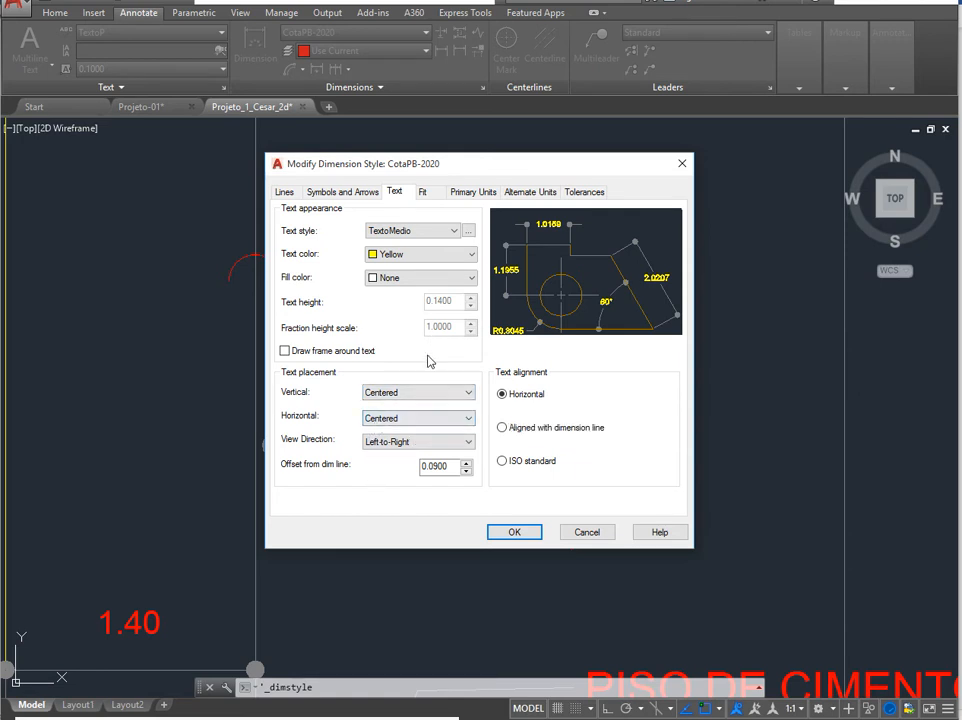
Compare the Above, Outside and Below vertical text placements and set the dimension text to Above.
{"action": "left_click", "coordinate": [420, 396]}
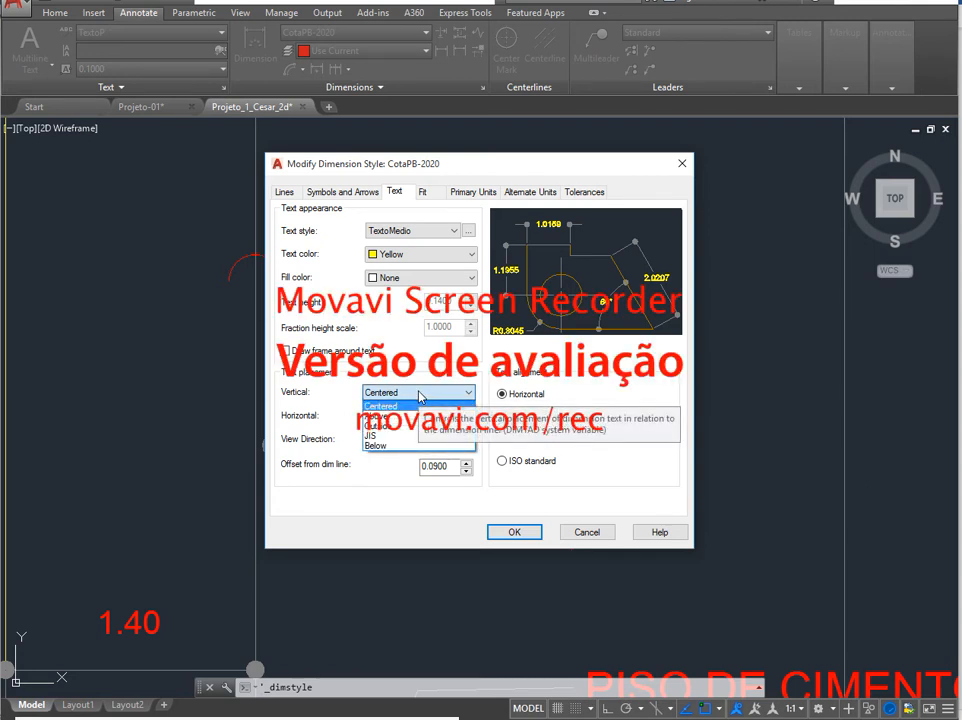
{"action": "left_click", "coordinate": [385, 416]}
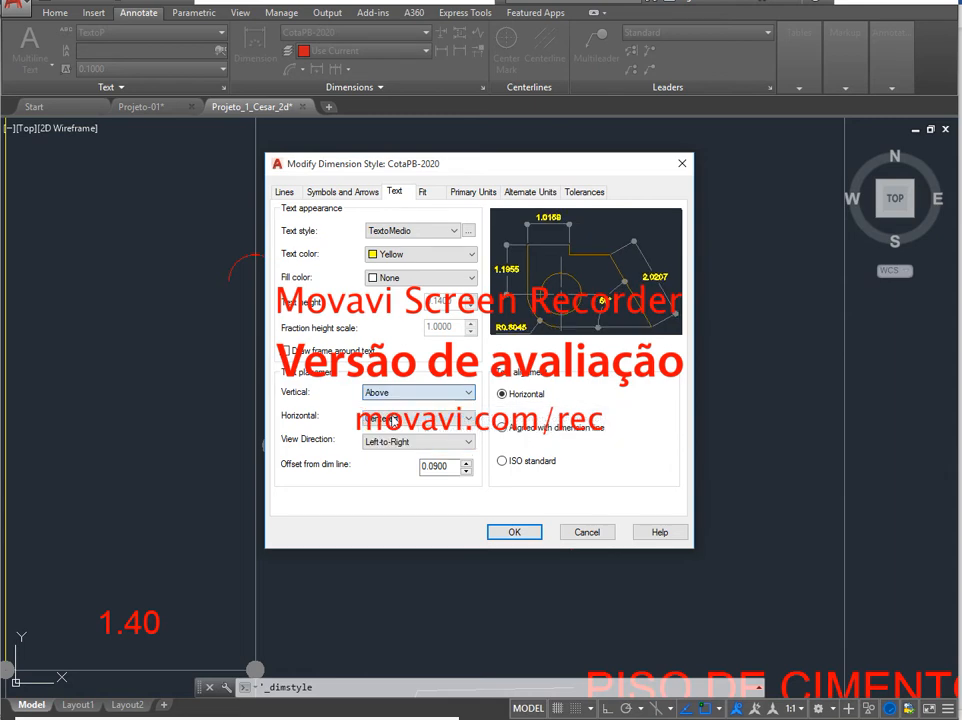
{"action": "left_click", "coordinate": [414, 393]}
{"action": "left_click", "coordinate": [408, 423]}
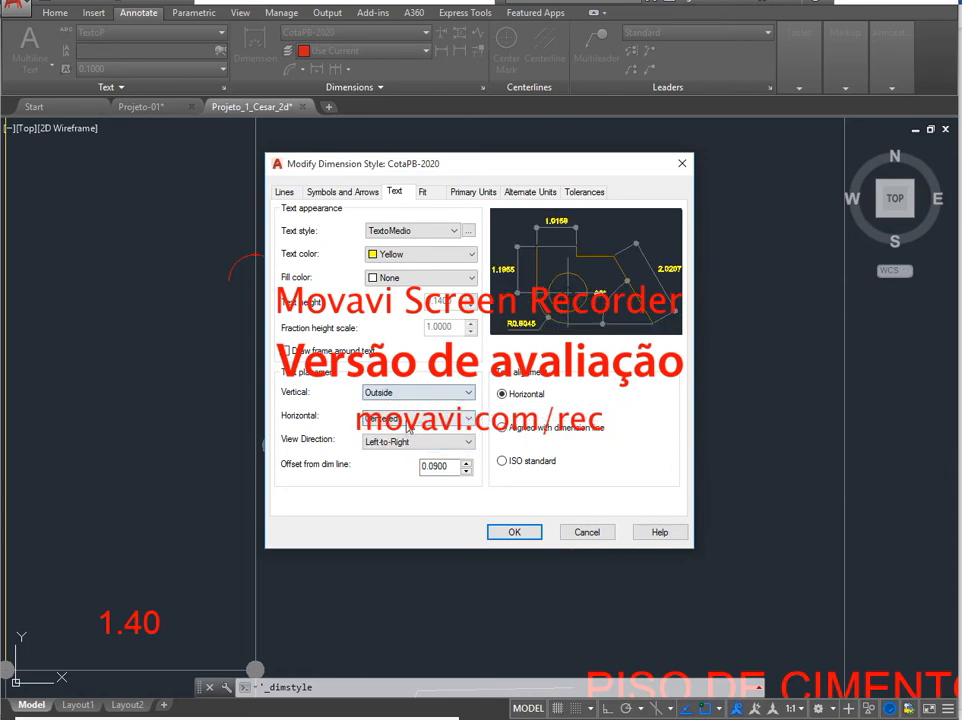
{"action": "left_click", "coordinate": [400, 393]}
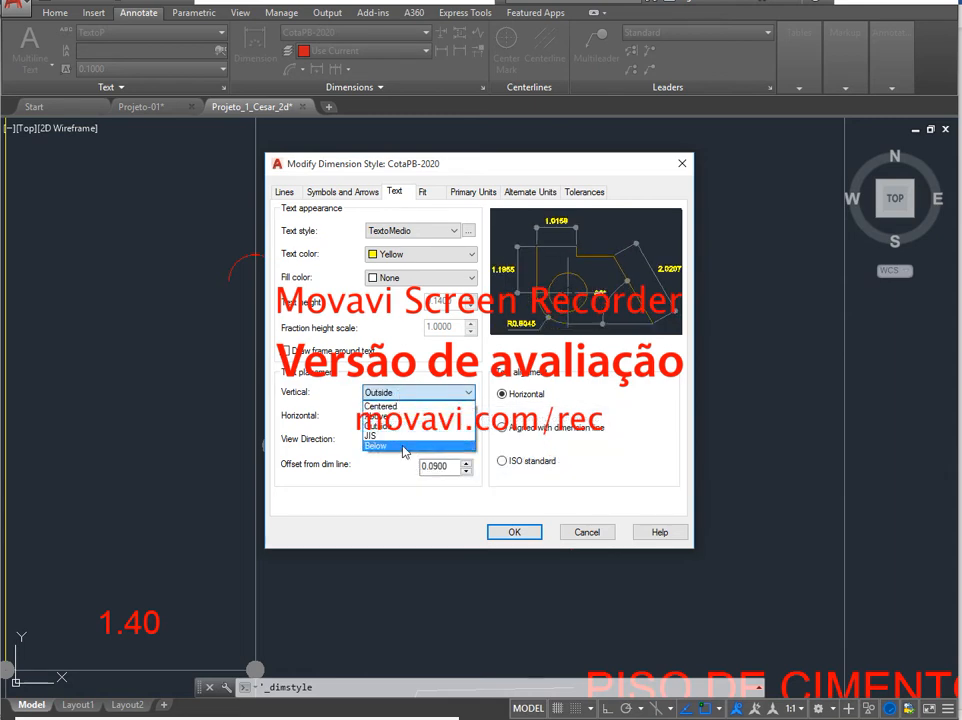
{"action": "left_click", "coordinate": [404, 446]}
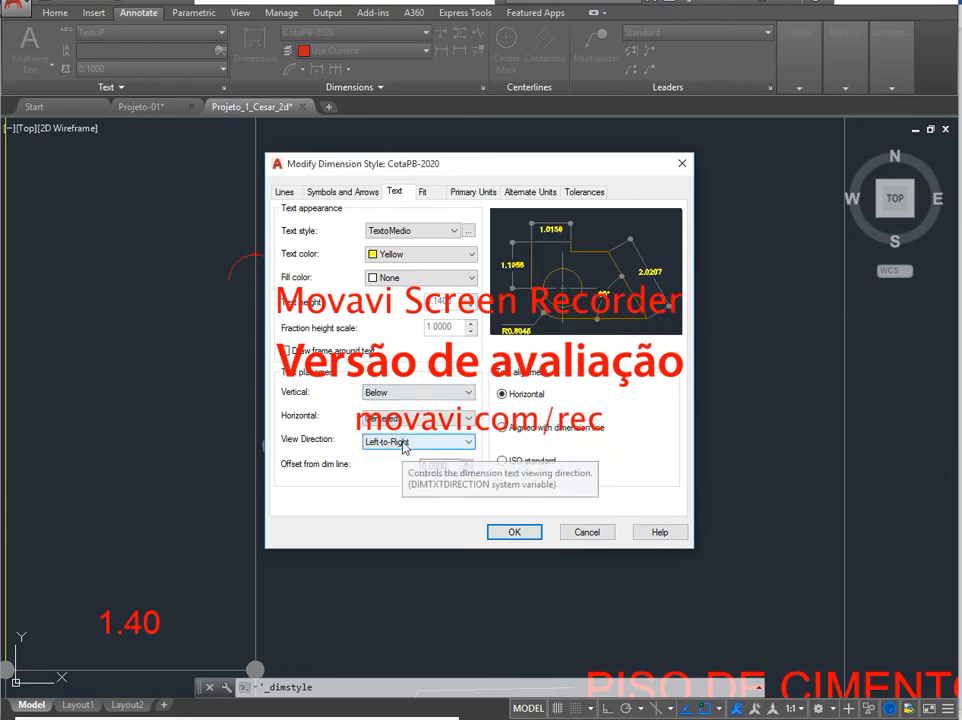
{"action": "left_click", "coordinate": [403, 393]}
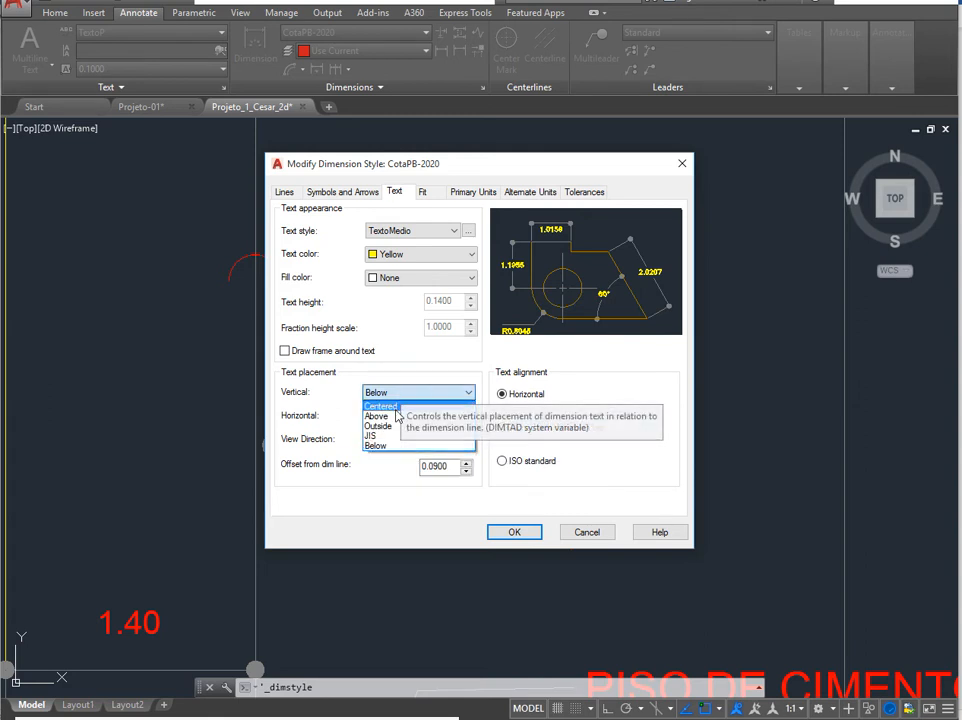
{"action": "left_click", "coordinate": [392, 416]}
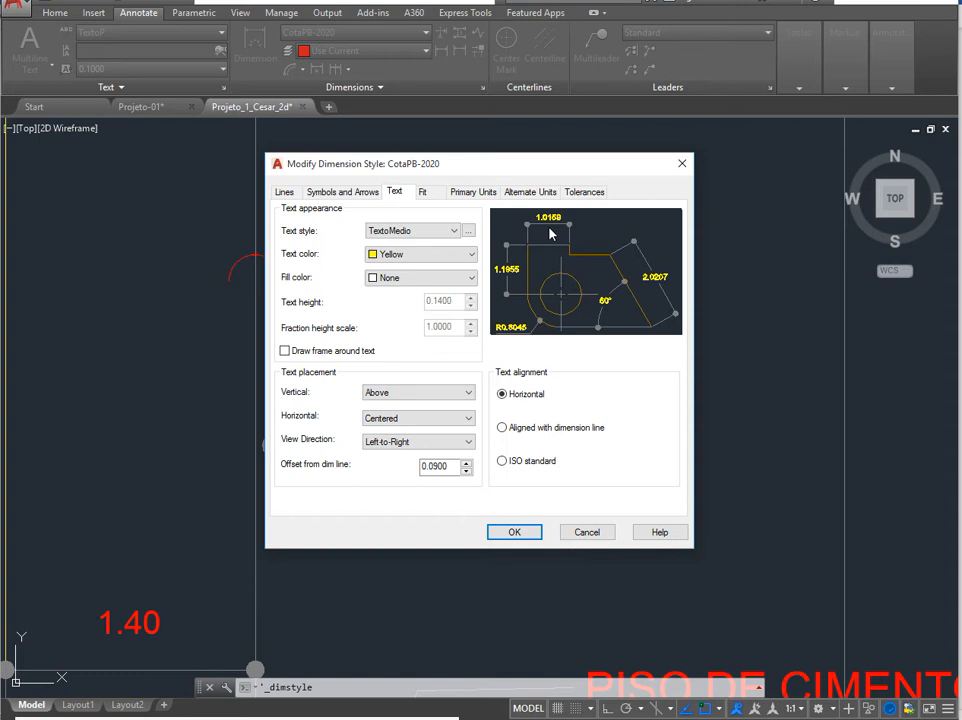
Try the horizontal text placements at and over the extension lines, and restore the placement to Centered.
{"action": "left_click", "coordinate": [415, 419]}
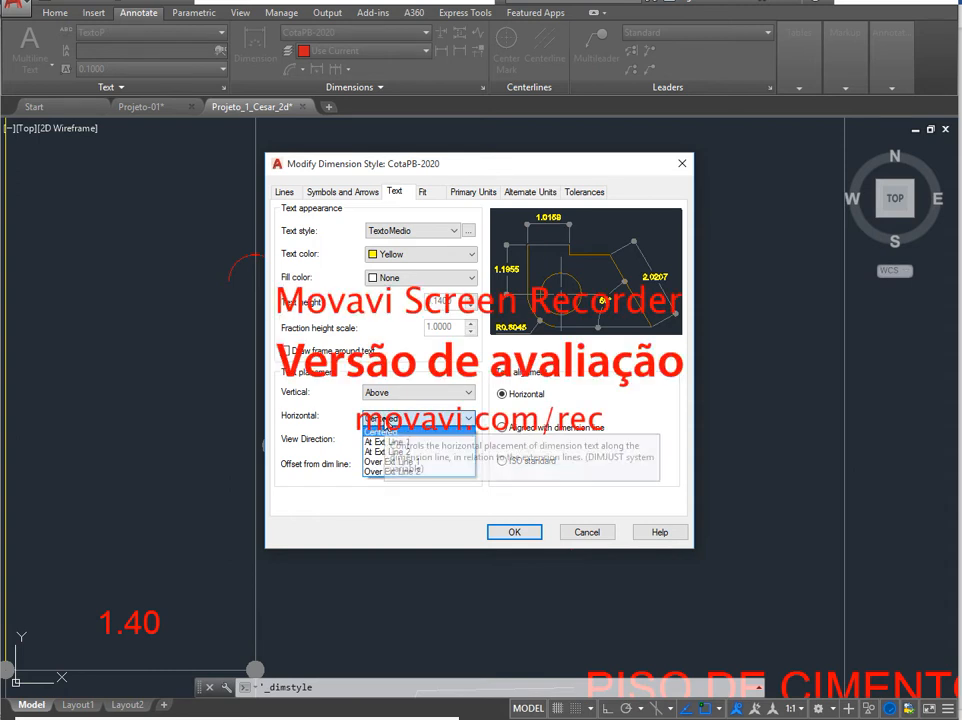
{"action": "left_click", "coordinate": [389, 452]}
{"action": "left_click", "coordinate": [410, 418]}
{"action": "left_click", "coordinate": [381, 442]}
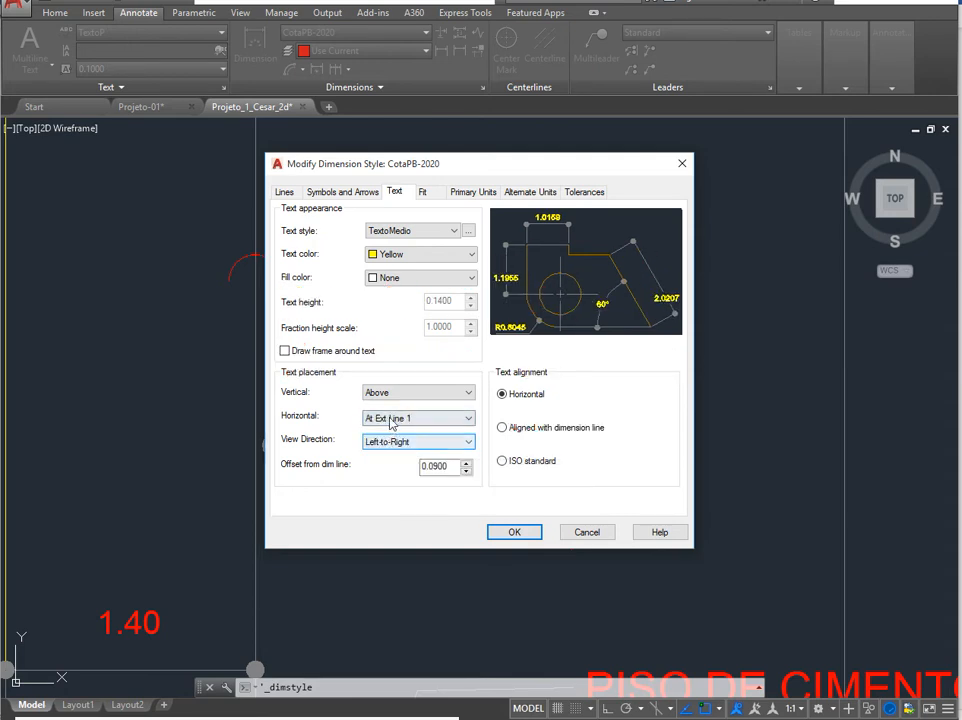
{"action": "left_click", "coordinate": [398, 419]}
{"action": "left_click", "coordinate": [392, 472]}
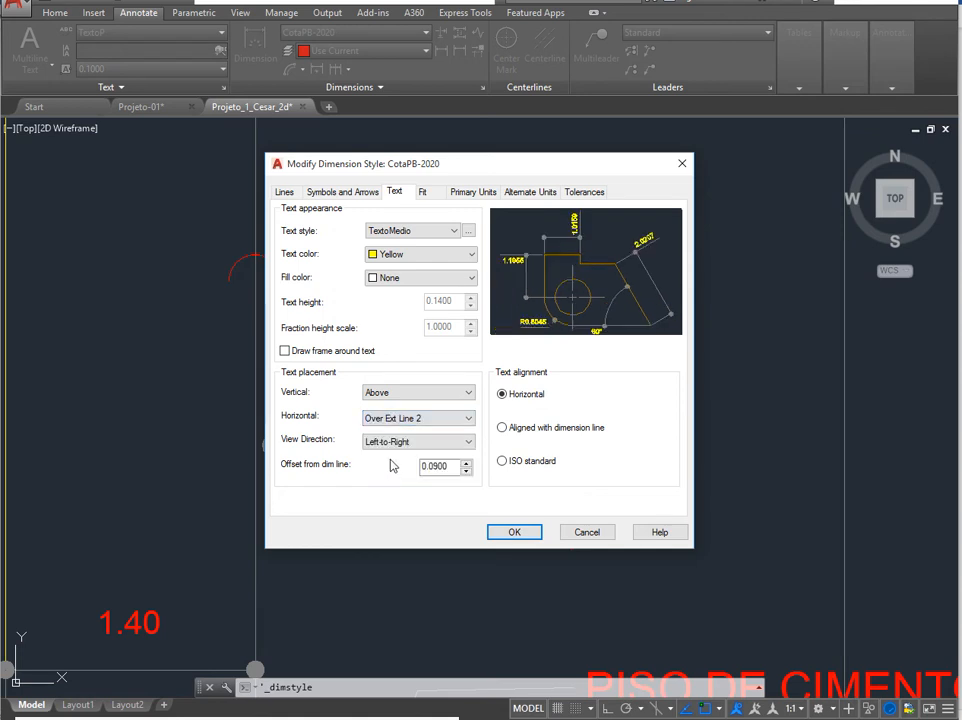
{"action": "left_click", "coordinate": [394, 420]}
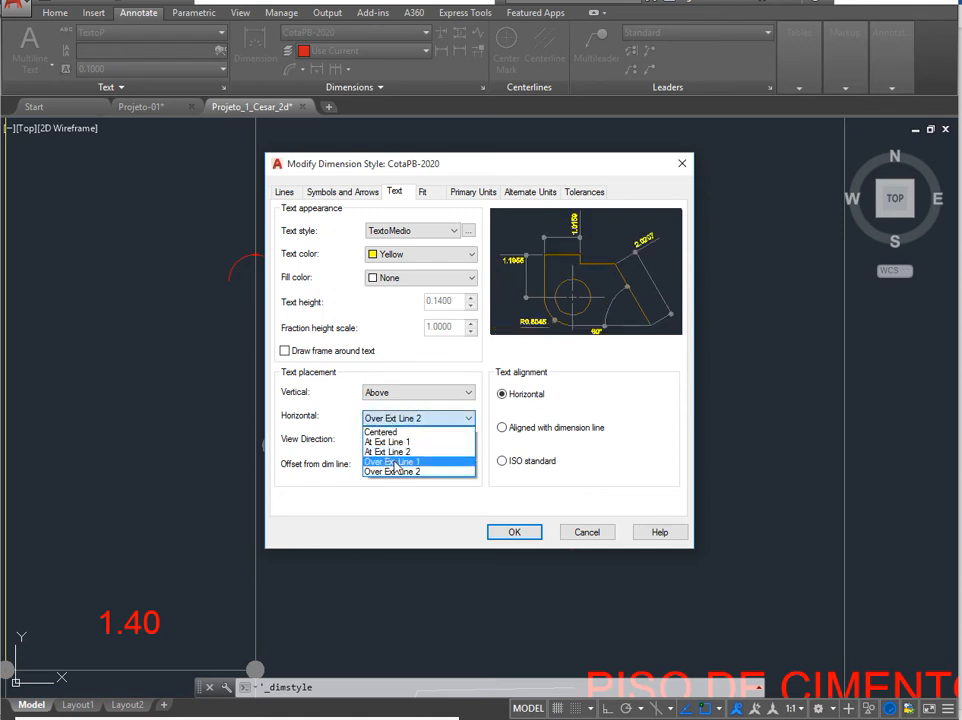
{"action": "left_click", "coordinate": [392, 461]}
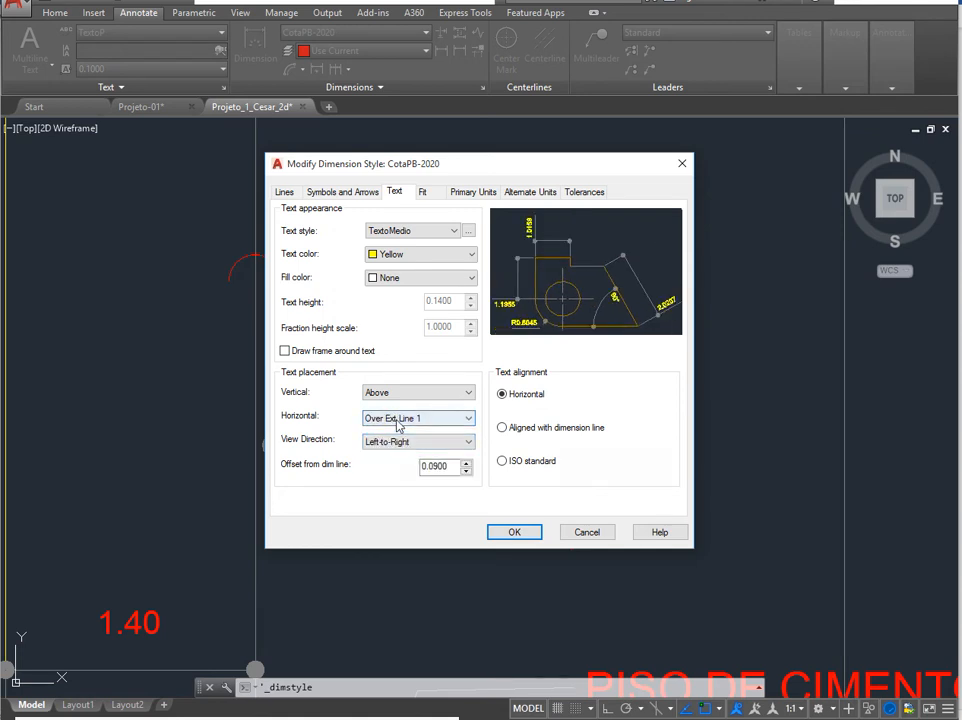
{"action": "left_click", "coordinate": [398, 420]}
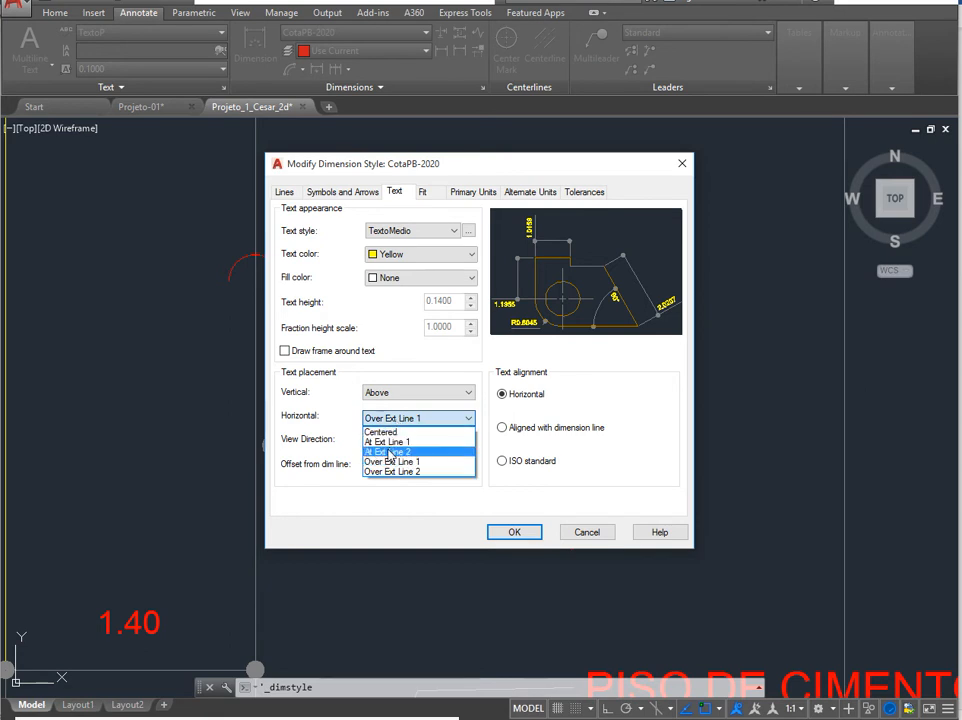
{"action": "left_click", "coordinate": [385, 432]}
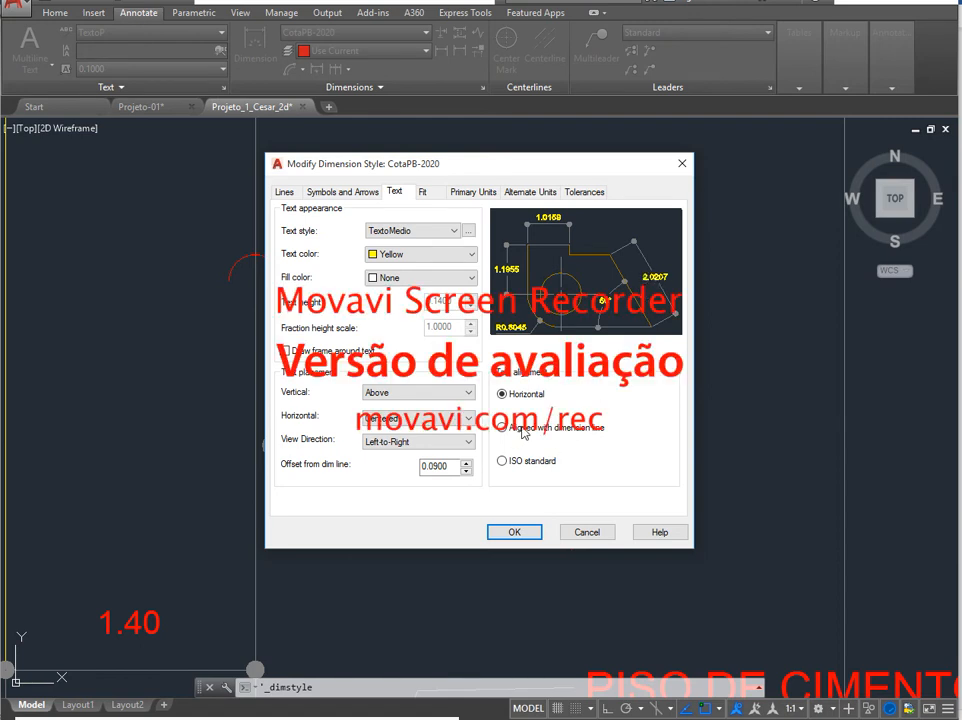
Align the dimension text with the dimension line and display the style's fit options.
{"action": "left_click", "coordinate": [513, 429]}
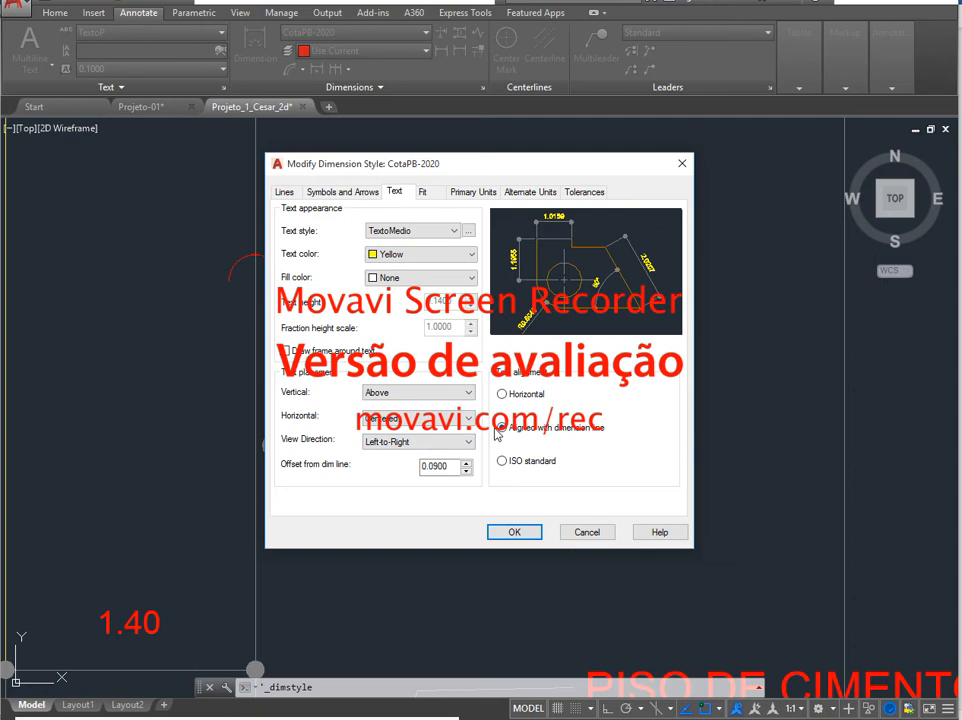
{"action": "left_click", "coordinate": [425, 192]}
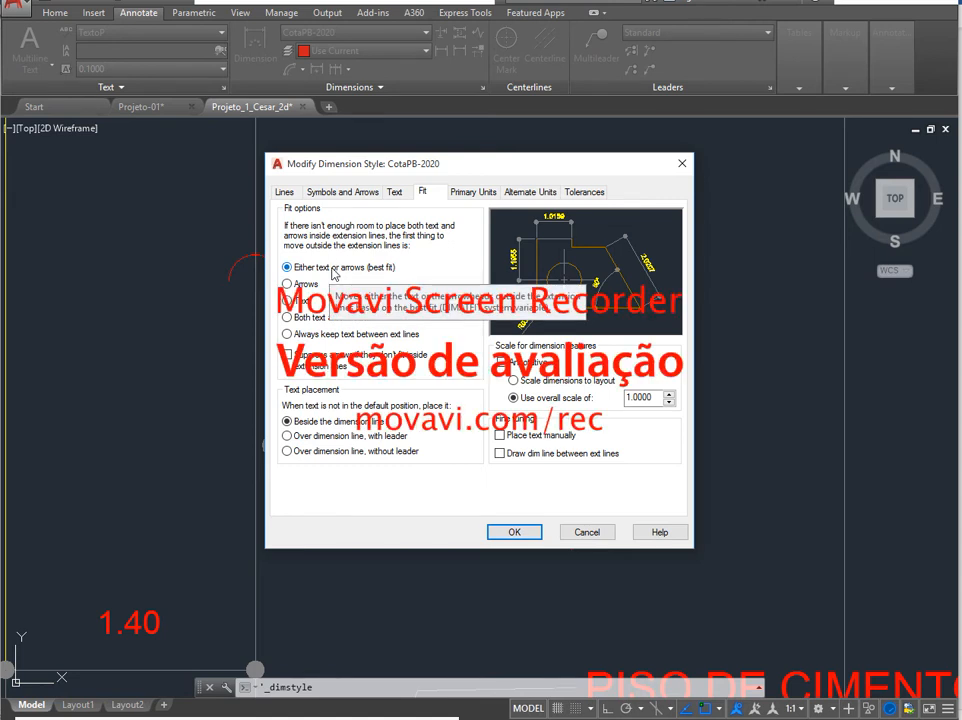
Try Fractional as the unit format of the linear dimensions' primary units and set it to Windows Desktop.
{"action": "left_click", "coordinate": [476, 193]}
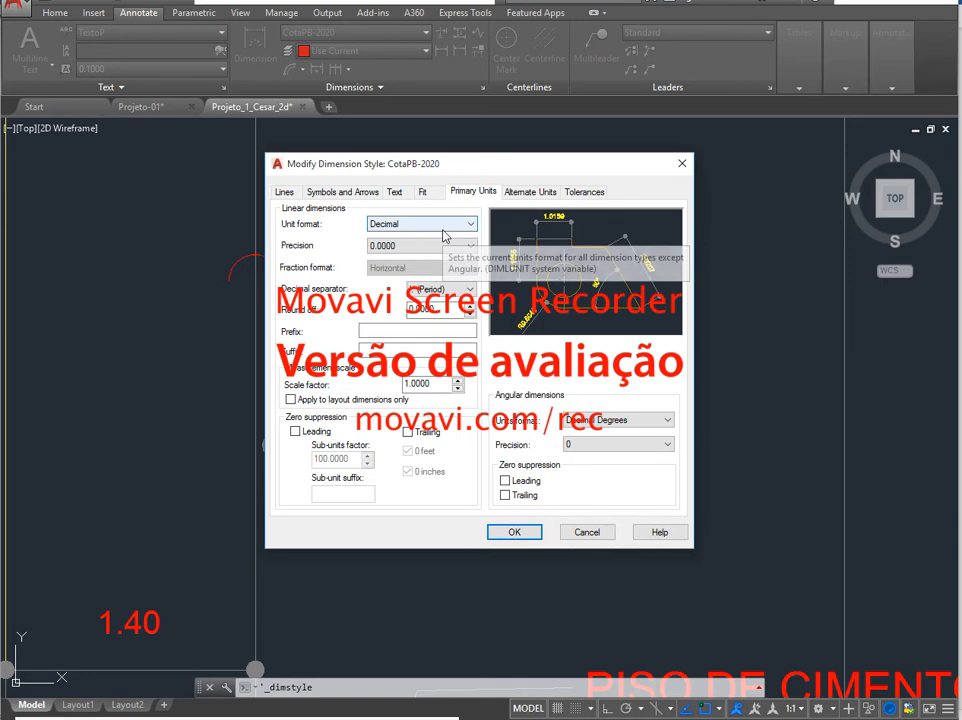
{"action": "left_click", "coordinate": [441, 228]}
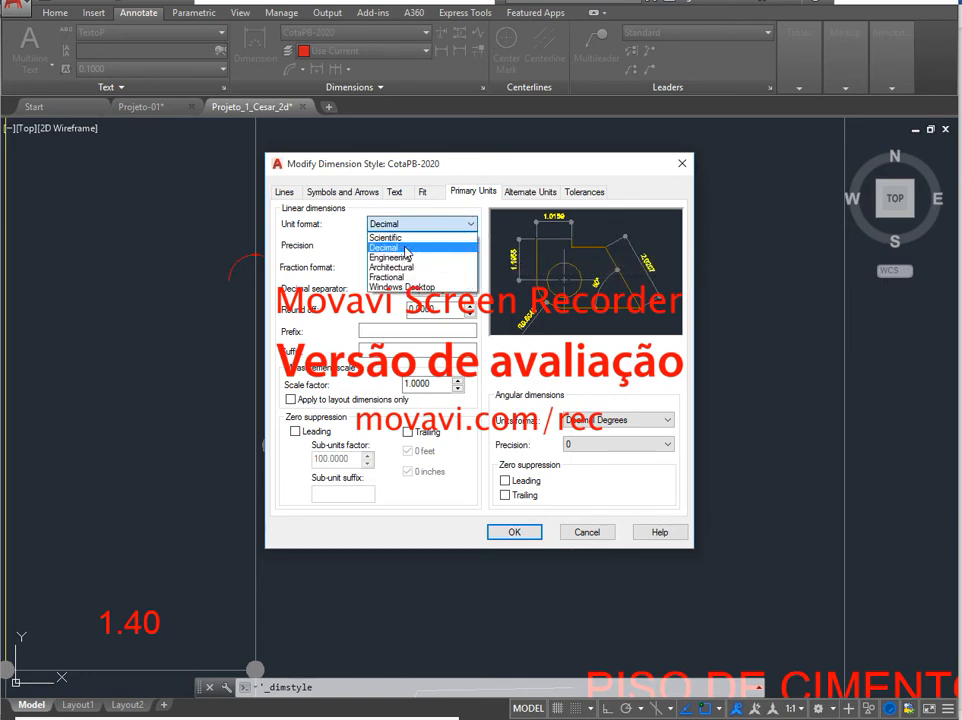
{"action": "left_click", "coordinate": [400, 277]}
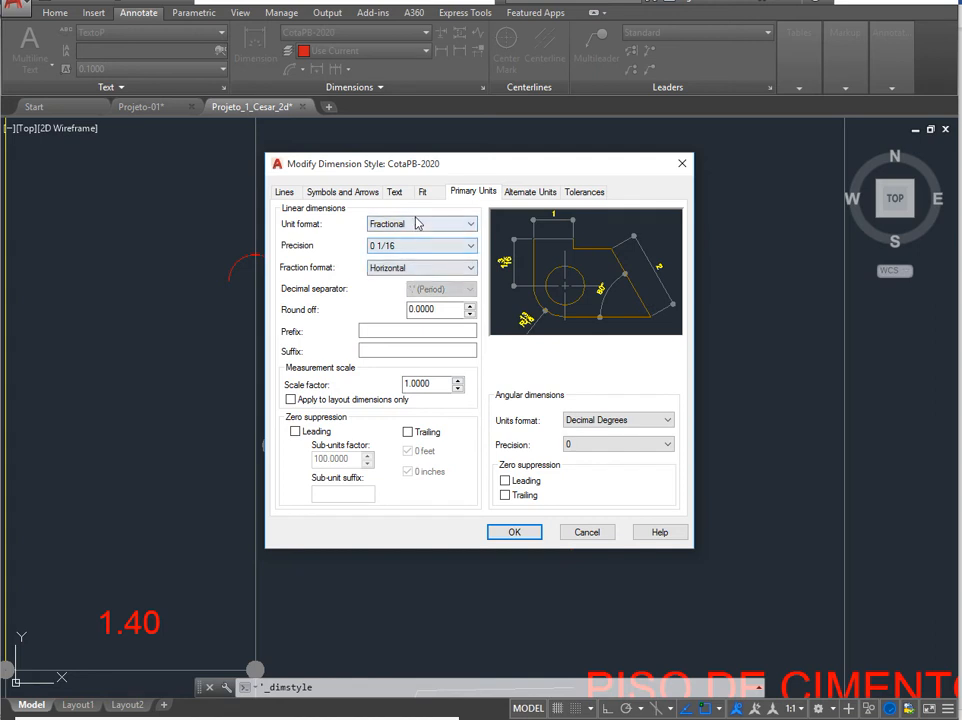
{"action": "left_click", "coordinate": [418, 224]}
{"action": "left_click", "coordinate": [418, 224]}
{"action": "left_click", "coordinate": [418, 224]}
{"action": "left_click", "coordinate": [419, 281]}
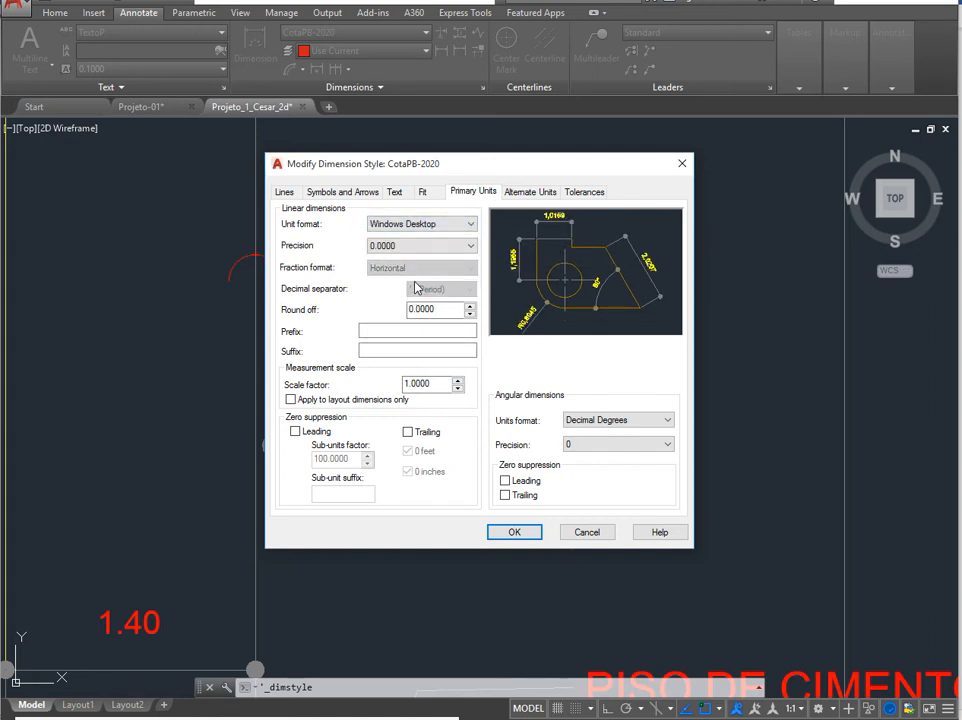
Set the linear dimensions' unit format to Decimal with a precision of 0.00.
{"action": "left_click", "coordinate": [448, 224]}
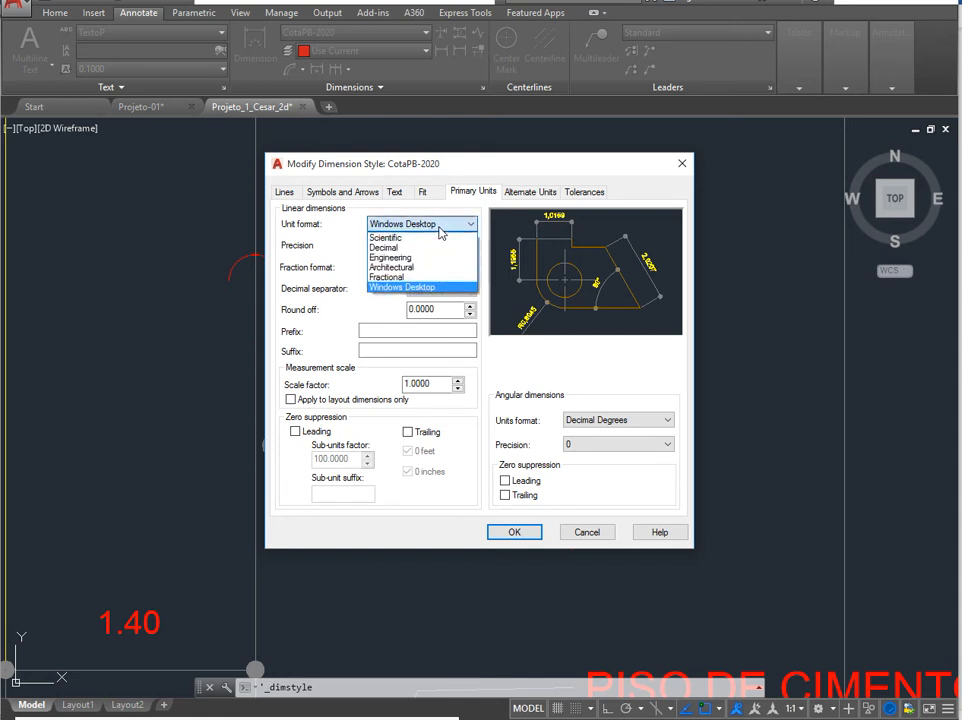
{"action": "left_click", "coordinate": [418, 252]}
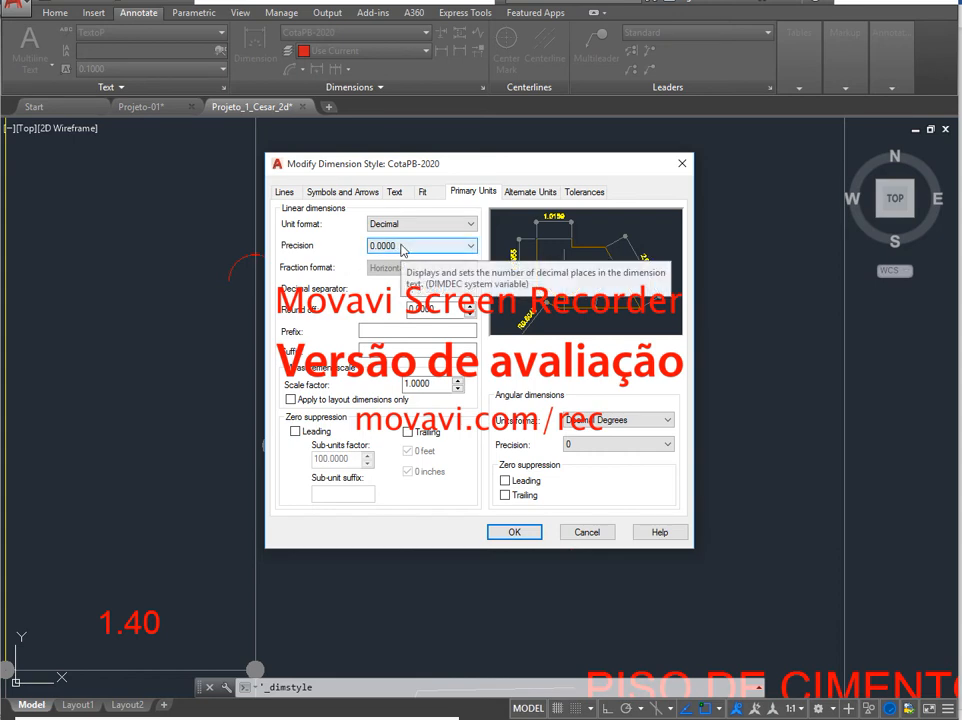
{"action": "left_click", "coordinate": [402, 246]}
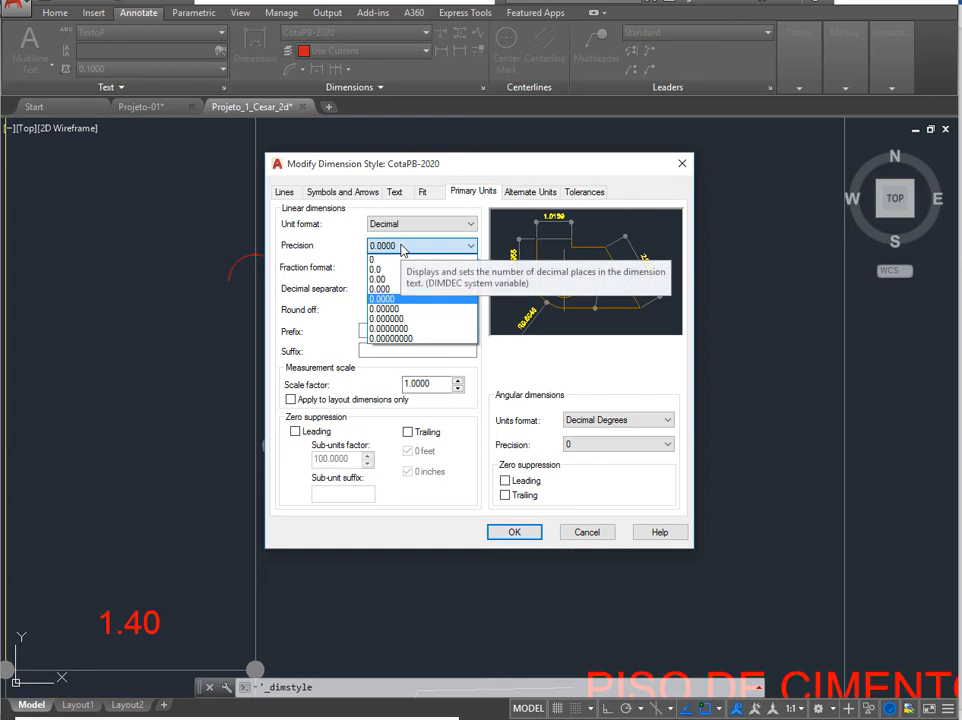
{"action": "left_click", "coordinate": [403, 280]}
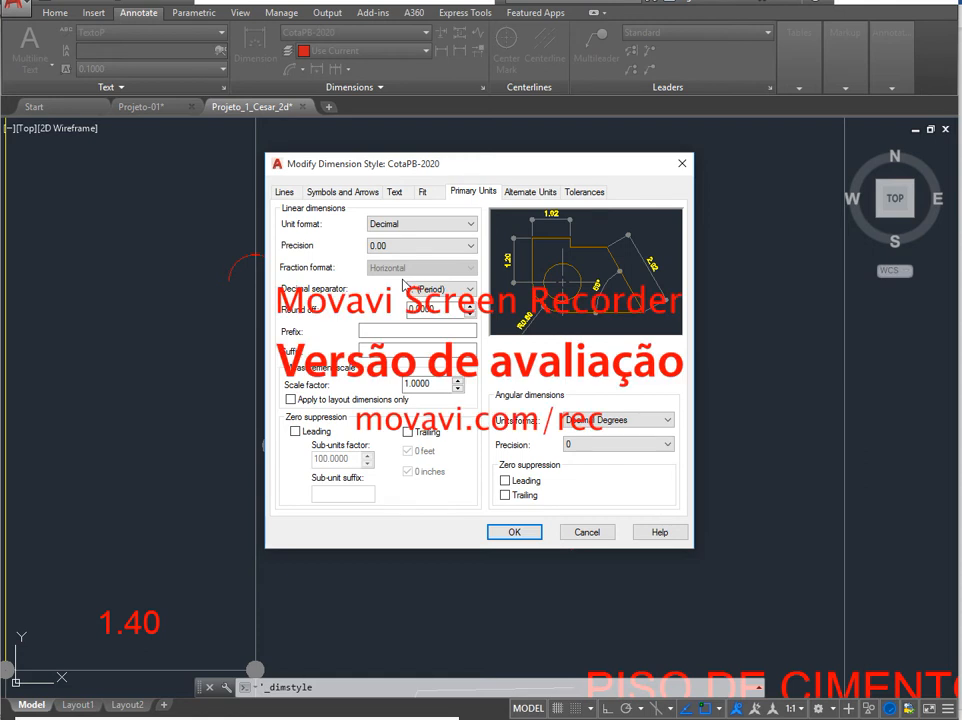
Try a round-off of 0.05 for the linear dimensions and restore it to 0.0000.
{"action": "left_click", "coordinate": [449, 310]}
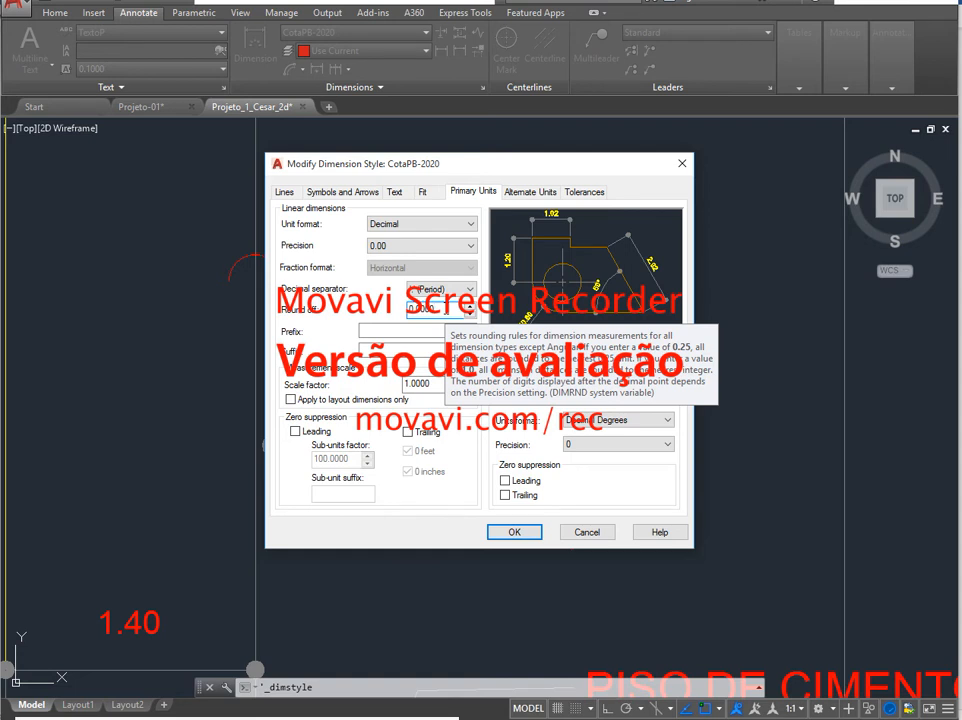
{"action": "left_click_drag", "start_coordinate": [453, 310], "coordinate": [370, 303]}
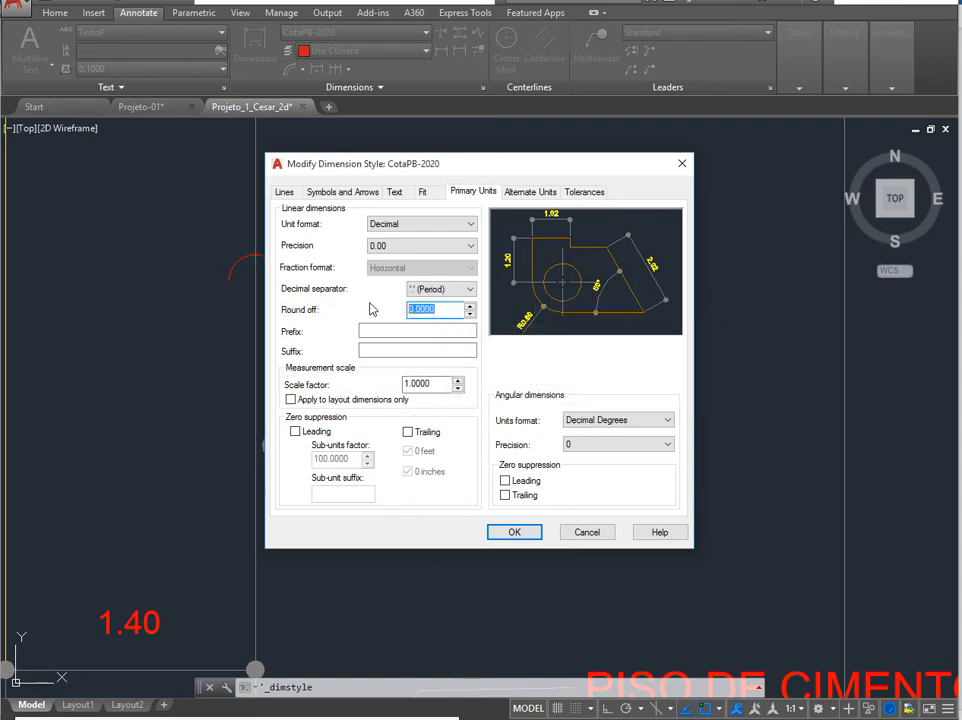
{"action": "type", "text": "0.05"}
{"action": "left_click", "coordinate": [436, 334]}
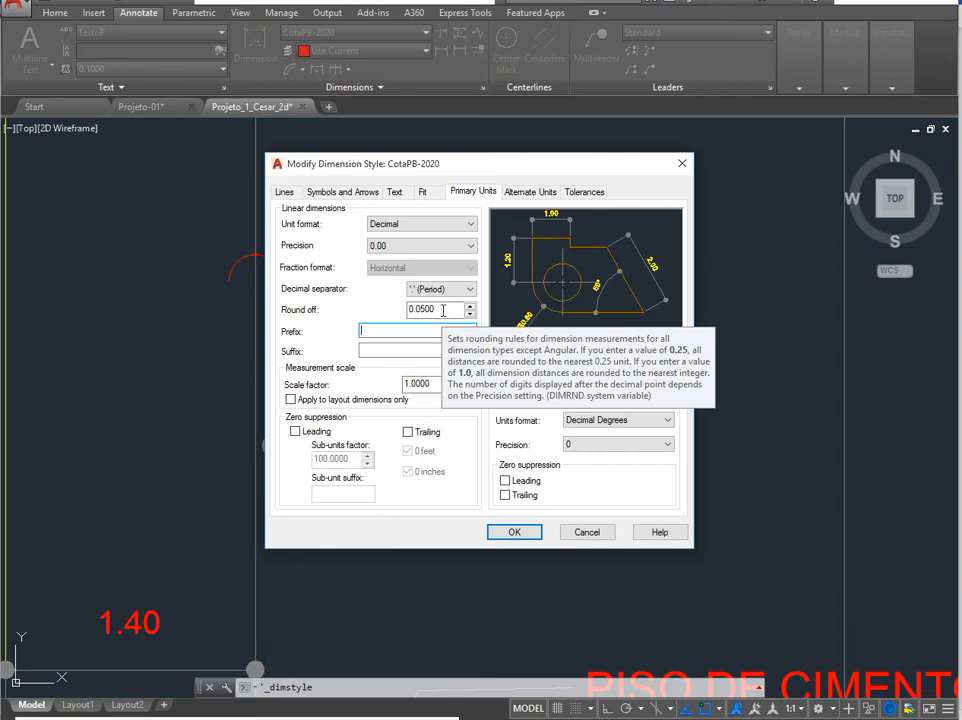
{"action": "left_click", "coordinate": [443, 310]}
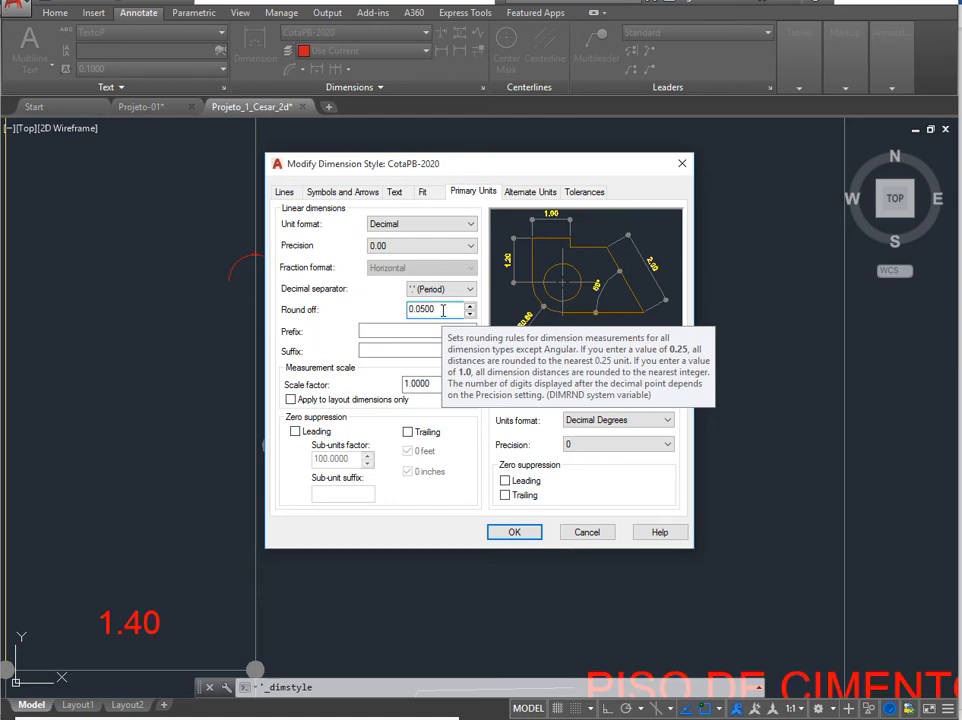
{"action": "double_click", "coordinate": [443, 311]}
{"action": "type", "text": "0.0000"}
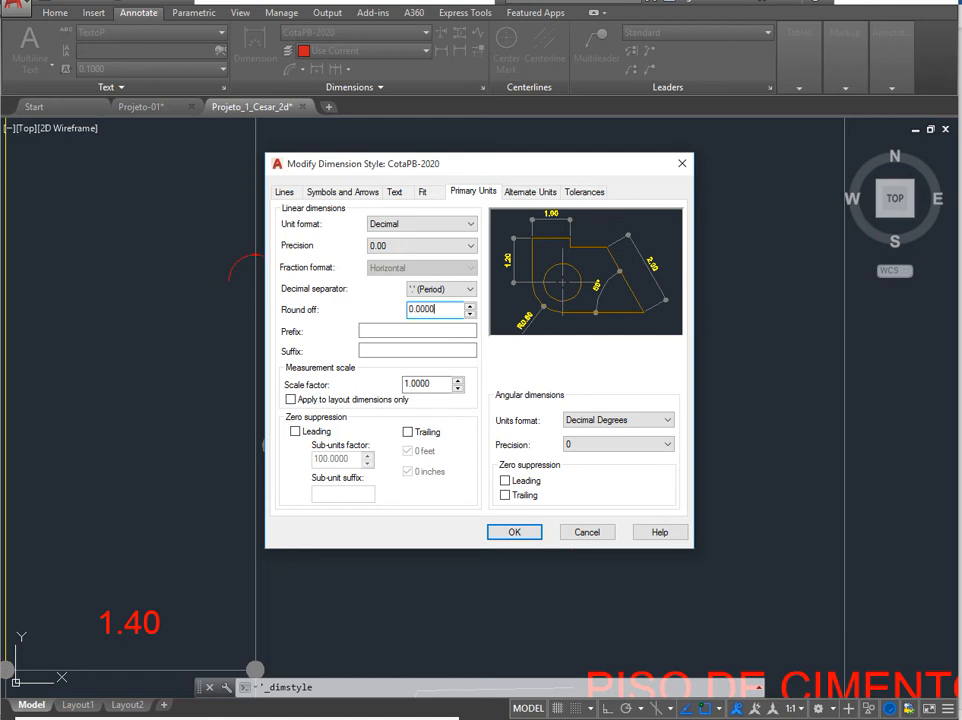
{"action": "key", "text": "Tab"}
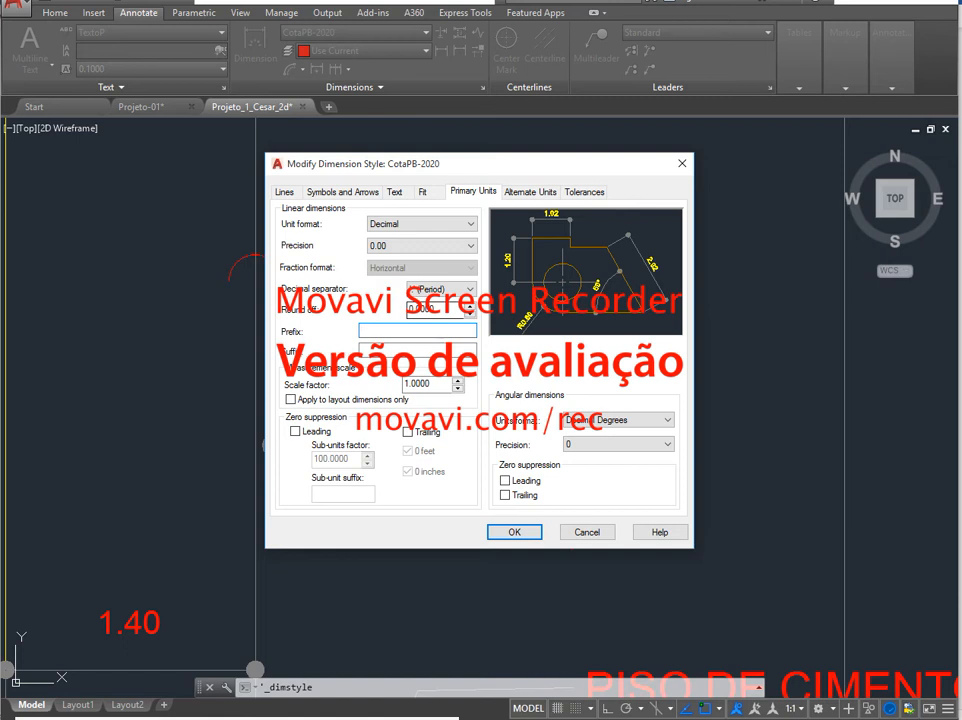
Try m² as the suffix of the linear dimensions and clear it again.
{"action": "left_click", "coordinate": [409, 349]}
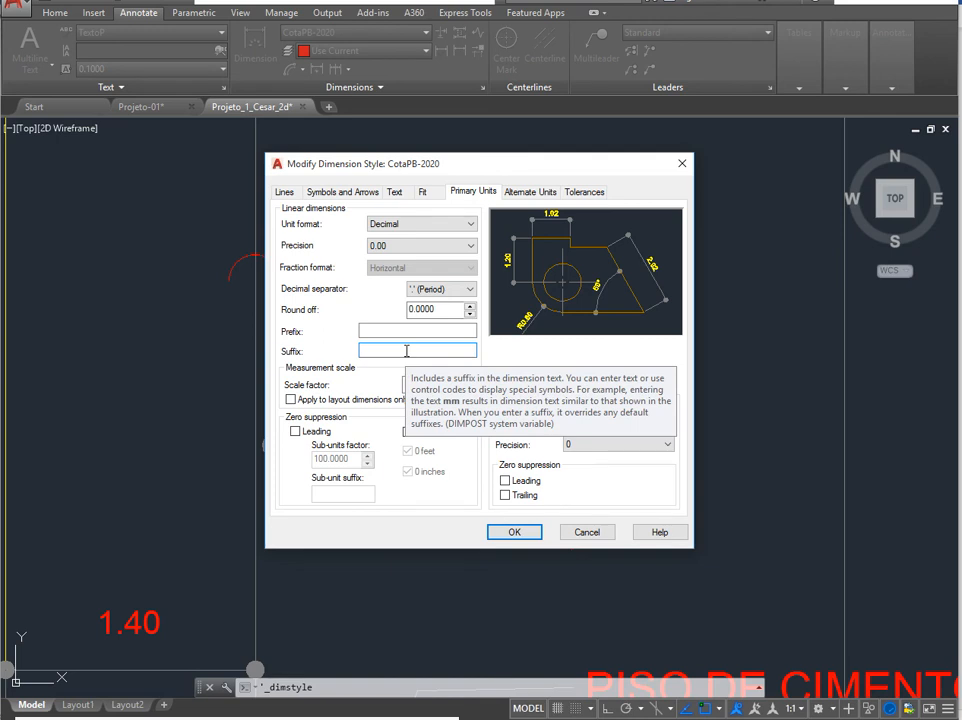
{"action": "type", "text": "m"}
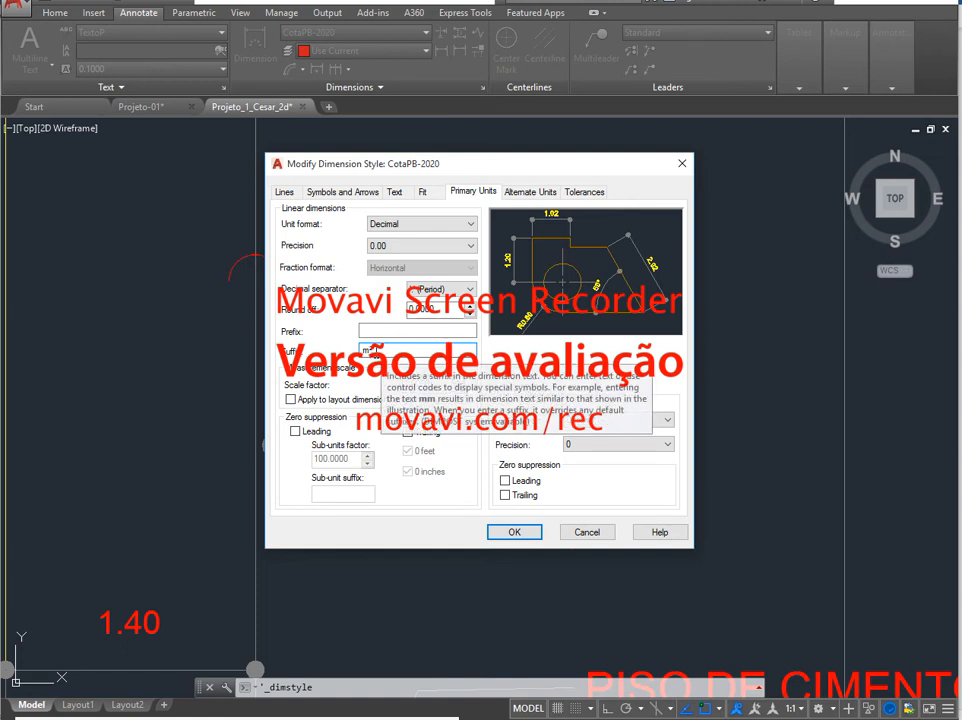
{"action": "left_click", "coordinate": [372, 331]}
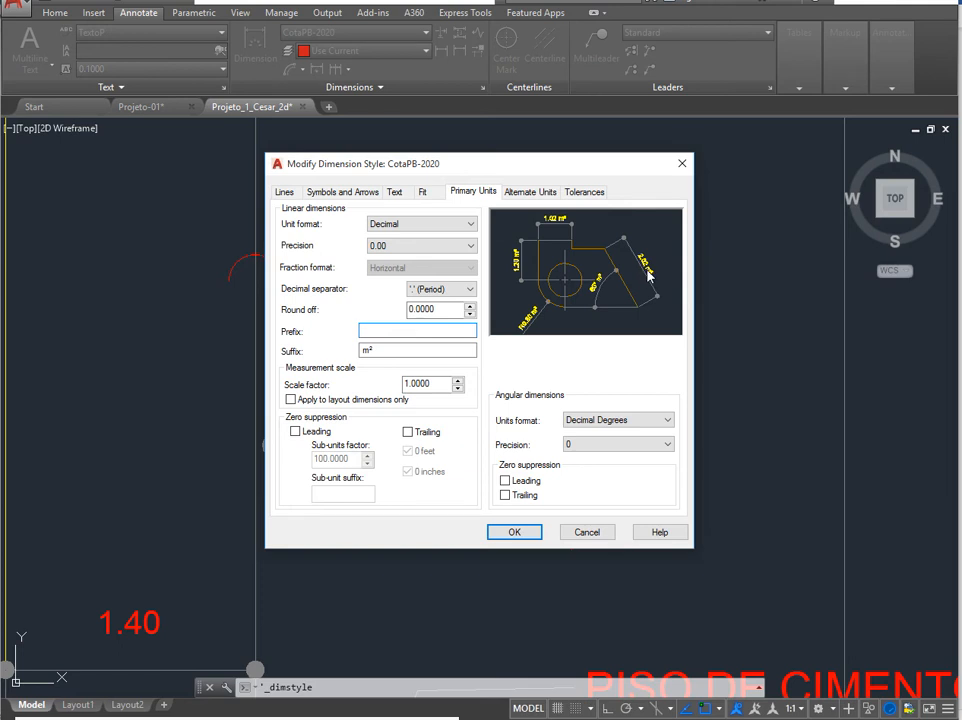
{"action": "left_click", "coordinate": [381, 352]}
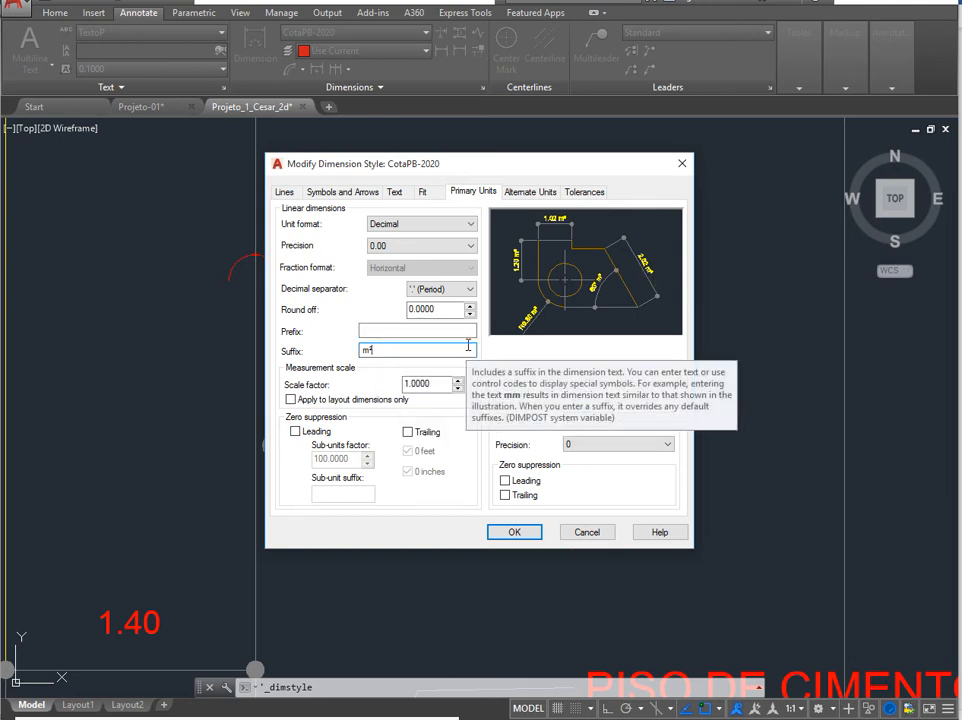
{"action": "key", "text": "BackSpace"}
{"action": "key", "text": "BackSpace"}
Try the diameter code %%c as the prefix of the linear dimensions and clear it again.
{"action": "left_click", "coordinate": [375, 327]}
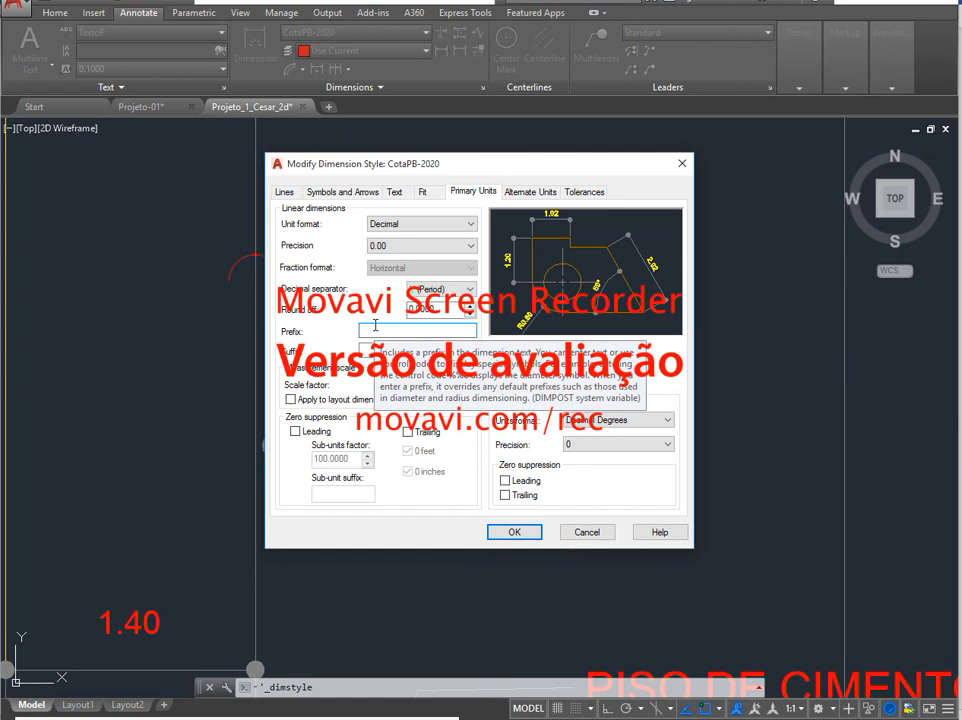
{"action": "type", "text": "%%C"}
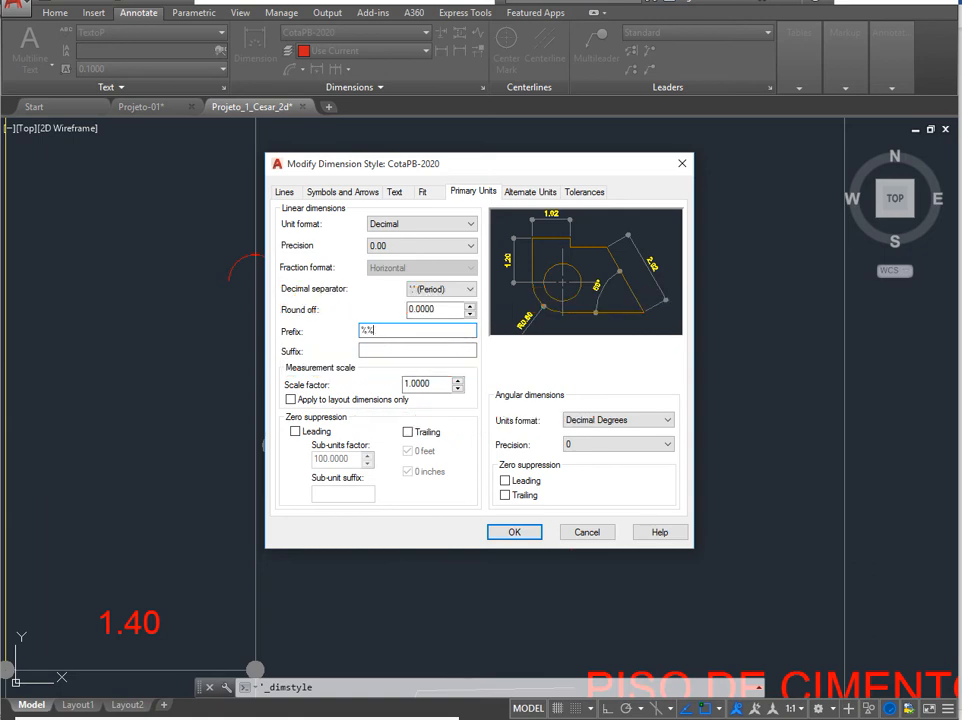
{"action": "type", "text": "c"}
{"action": "left_click", "coordinate": [423, 349]}
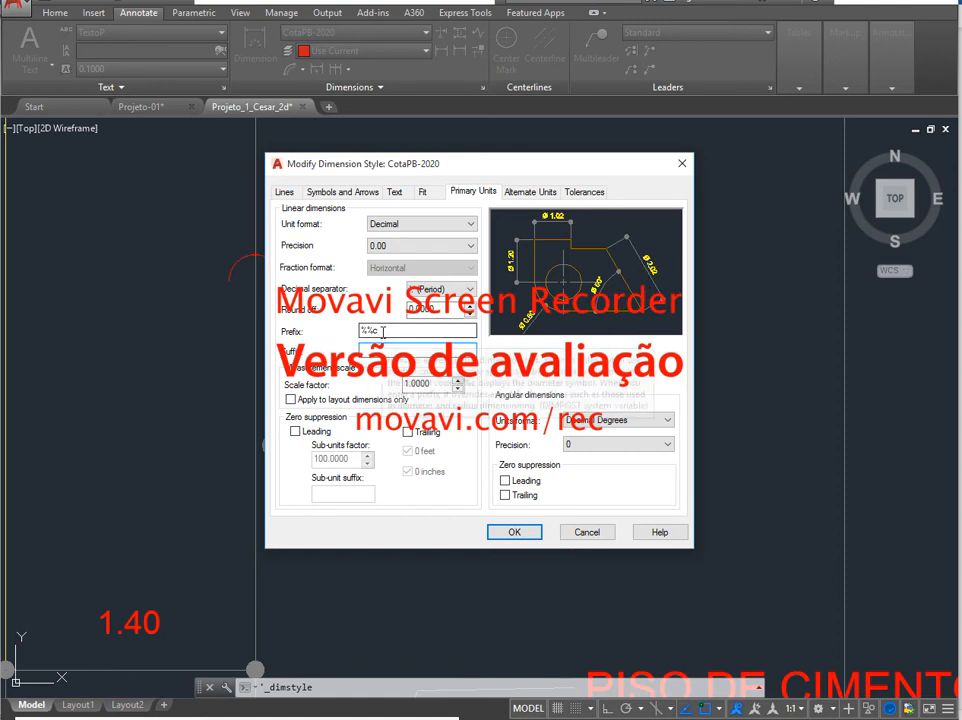
{"action": "left_click_drag", "start_coordinate": [383, 332], "coordinate": [314, 346]}
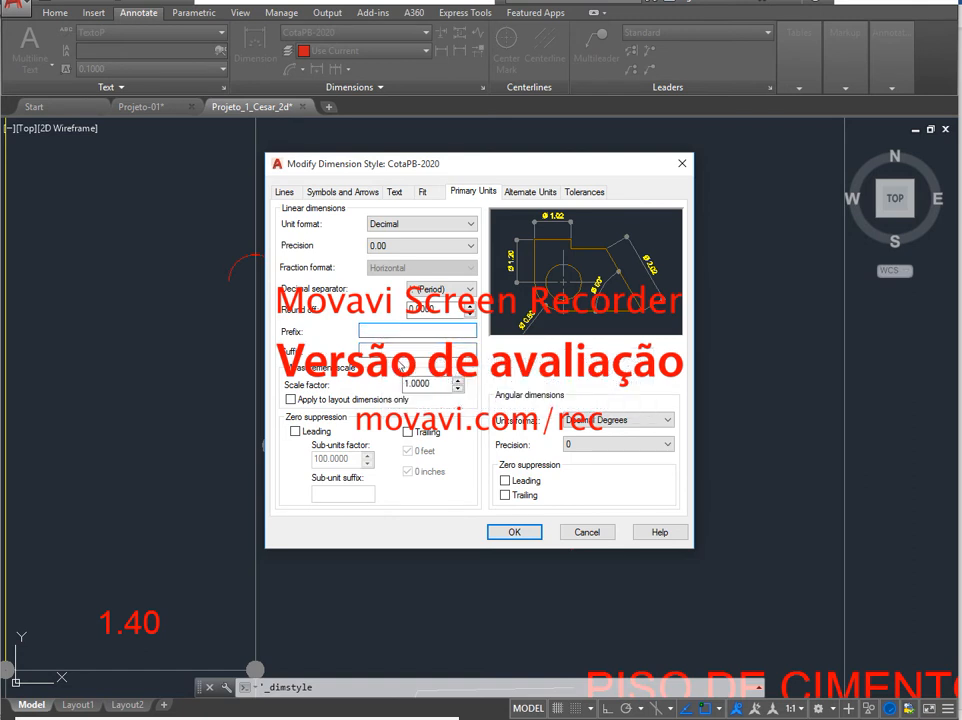
{"action": "key", "text": "BackSpace"}
{"action": "left_click", "coordinate": [399, 349]}
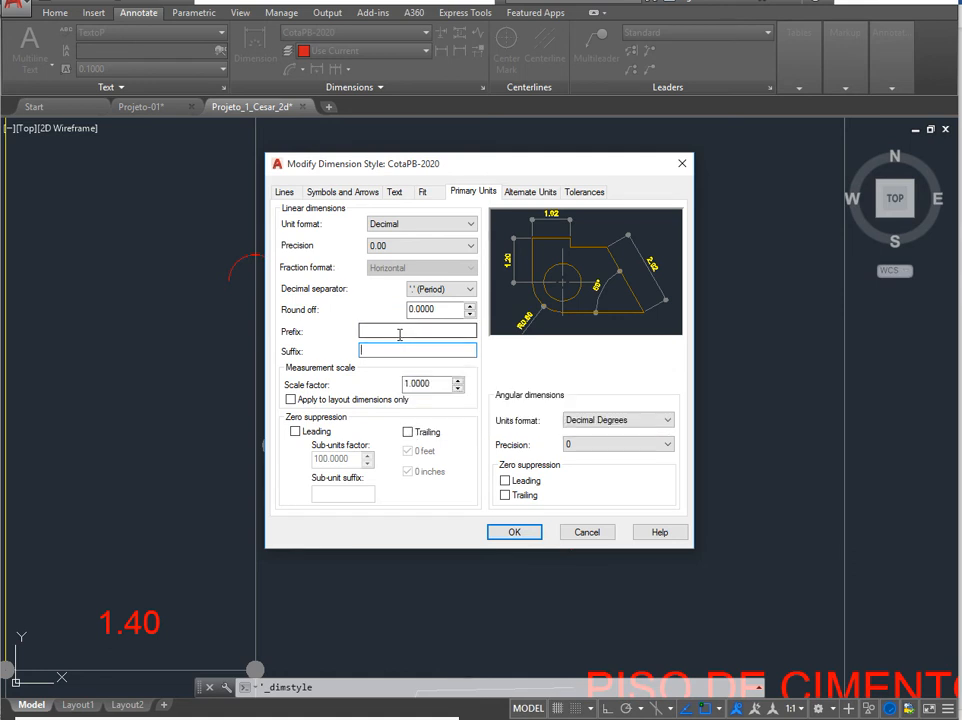
Switch to the Word document and note the scale 1:100 with factor 1.00 below the dimension style definition.
{"action": "left_click", "coordinate": [437, 384]}
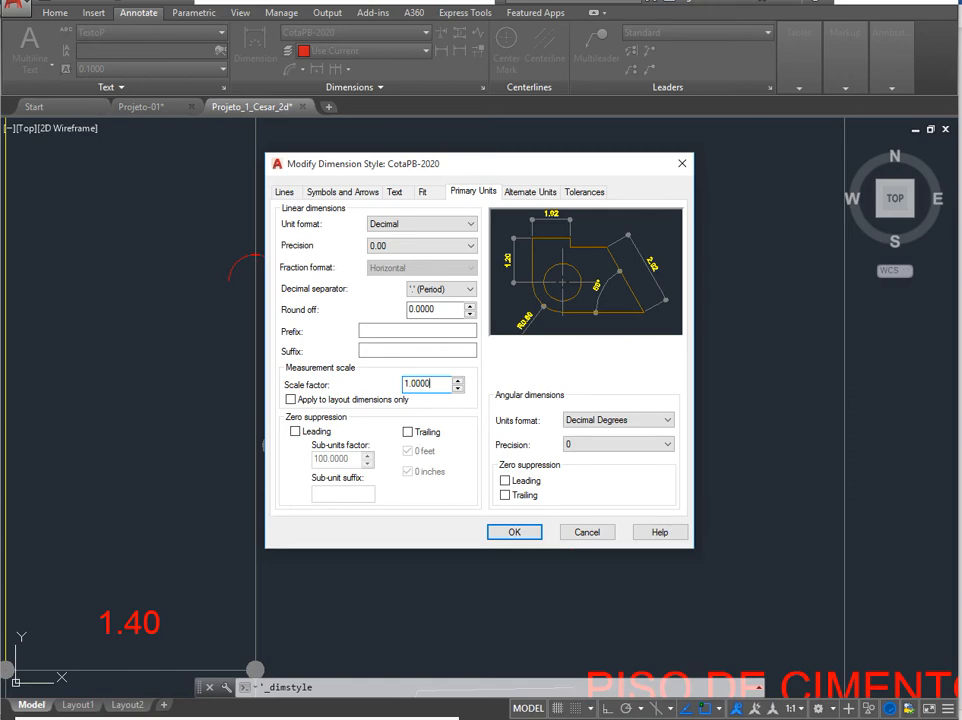
{"action": "key", "text": "alt+Tab"}
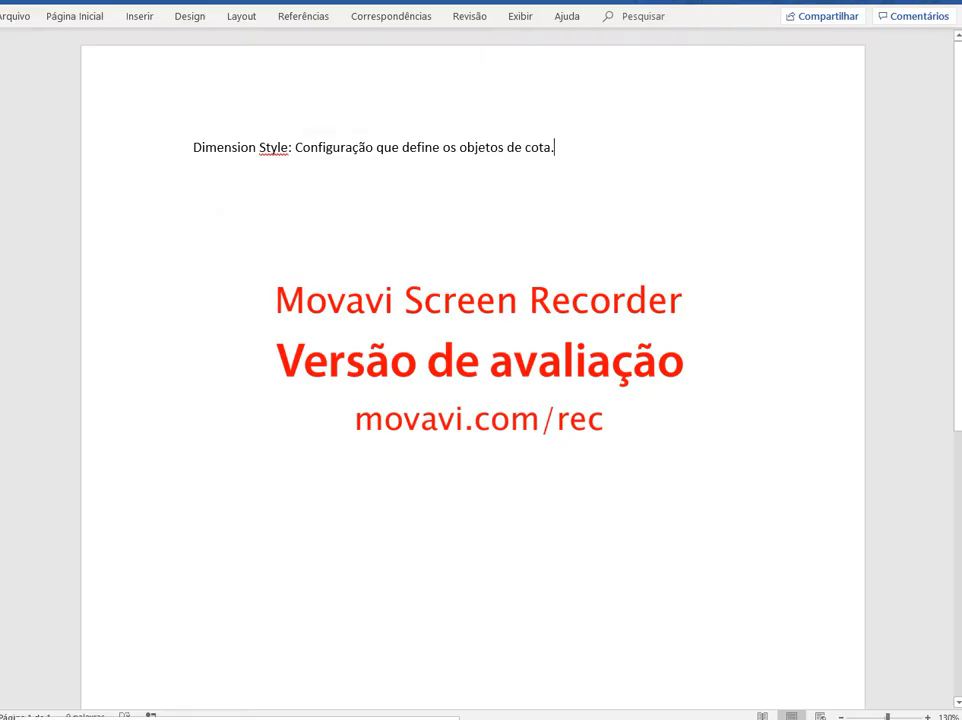
{"action": "key", "text": "Return"}
{"action": "key", "text": "Return"}
{"action": "key", "text": "Return"}
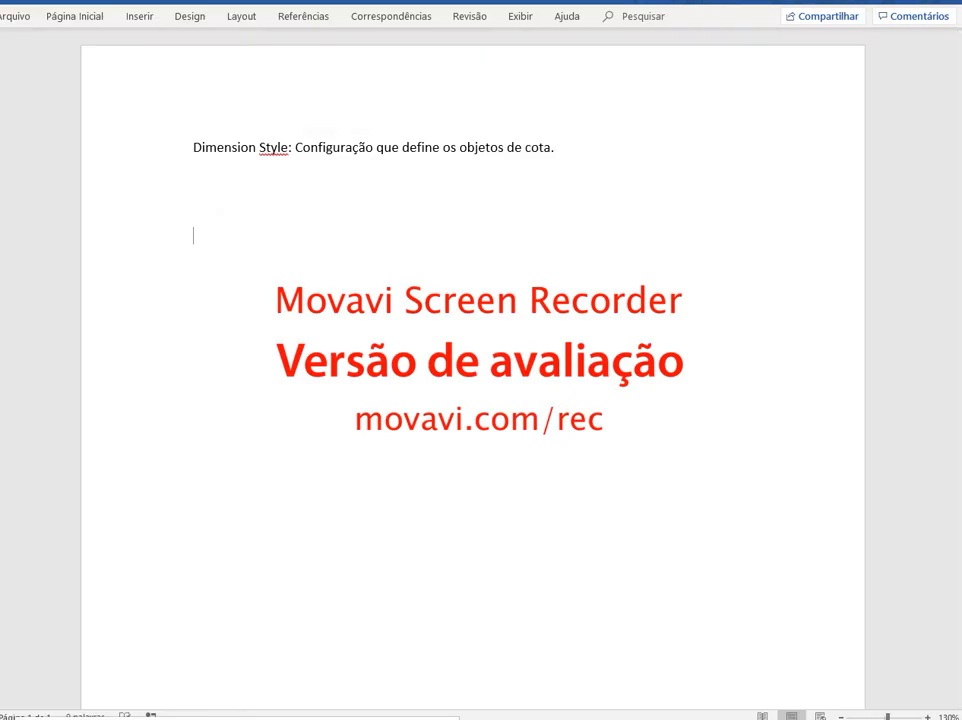
{"action": "type", "text": "1:100"}
{"action": "key", "text": "Tab"}
{"action": "key", "text": "Tab"}
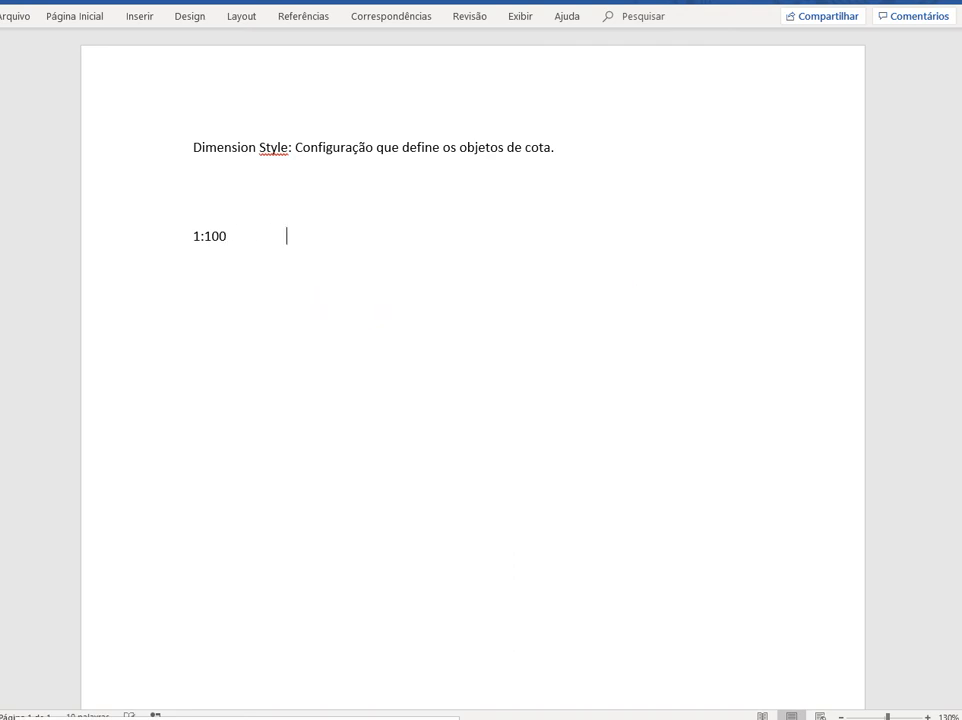
{"action": "type", "text": "1.000"}
{"action": "key", "text": "BackSpace"}
Add the scale 1:50 with factor 0.5 on the line above the 1:100 entry.
{"action": "left_click", "coordinate": [194, 206]}
{"action": "type", "text": "1:50"}
{"action": "key", "text": "Tab"}
{"action": "key", "text": "Tab"}
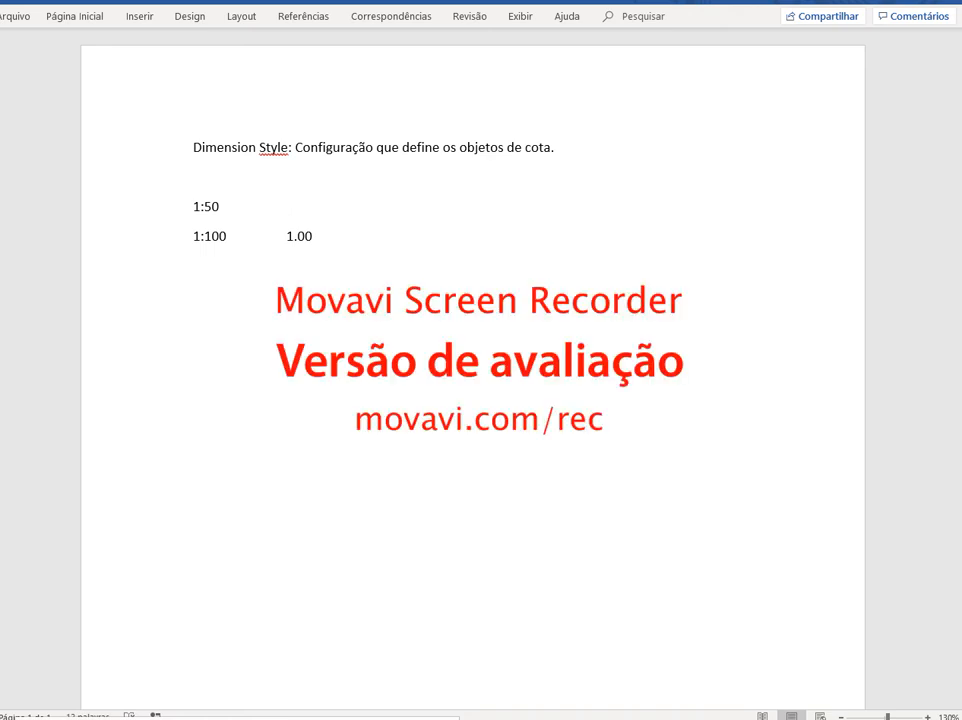
{"action": "type", "text": "0.5"}
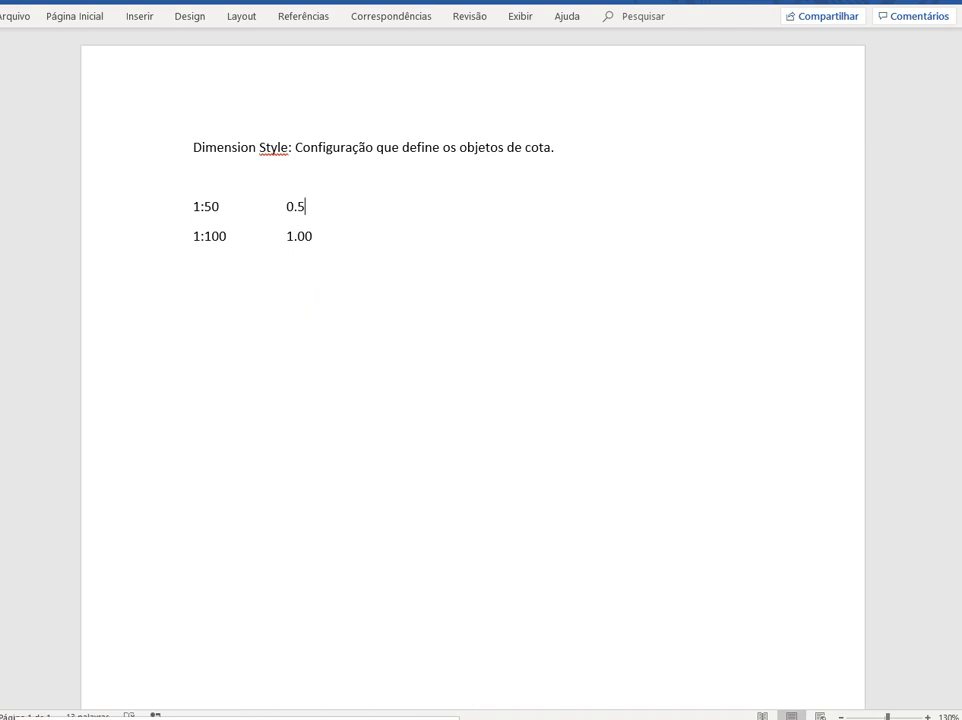
Add the scale 1:200 with factor 2.0 below the 1:100 entry and return to AutoCAD's dimension style settings.
{"action": "left_click", "coordinate": [305, 236]}
{"action": "key", "text": "Return"}
{"action": "type", "text": "1:200"}
{"action": "key", "text": "Tab"}
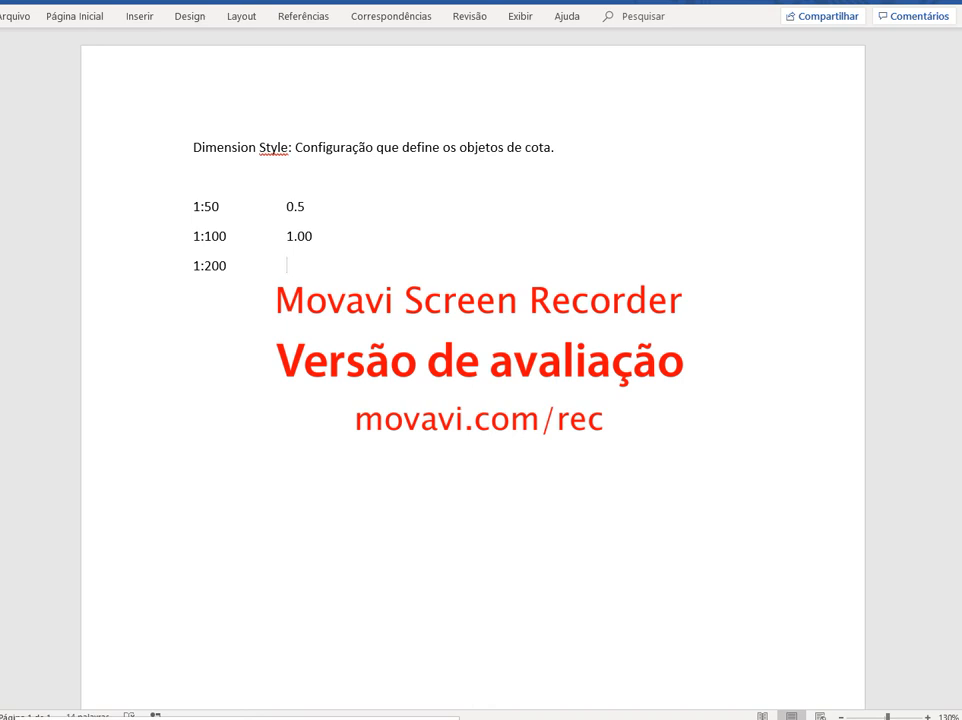
{"action": "type", "text": "2.0"}
{"action": "left_click", "coordinate": [401, 660]}
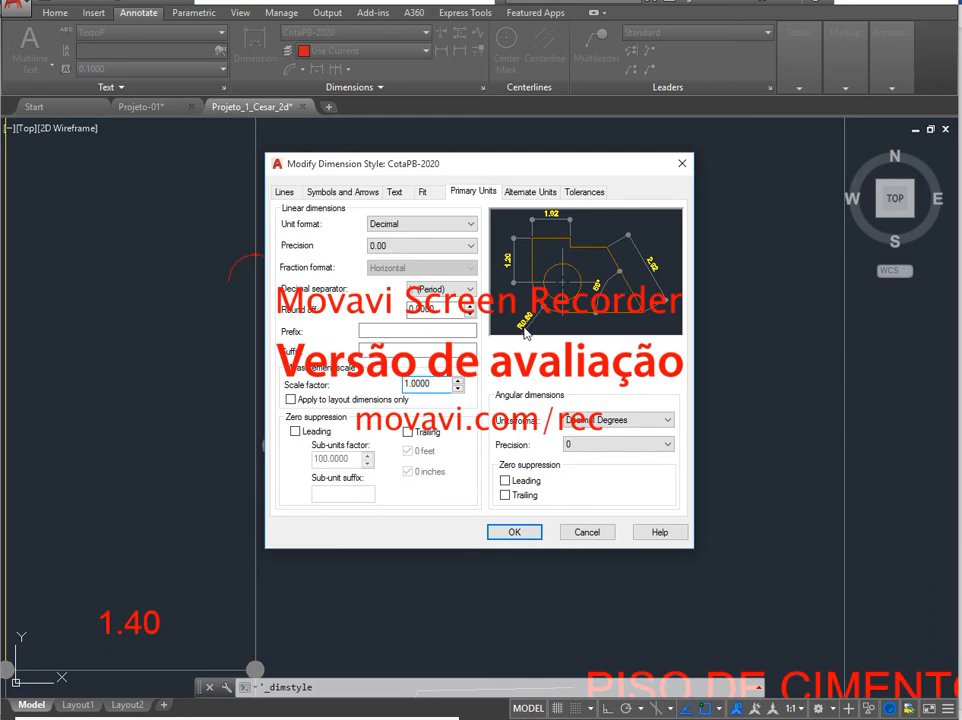
Try leading and trailing zero suppression on the linear dimensions and turn both off again.
{"action": "left_click", "coordinate": [295, 431]}
{"action": "left_click", "coordinate": [295, 431]}
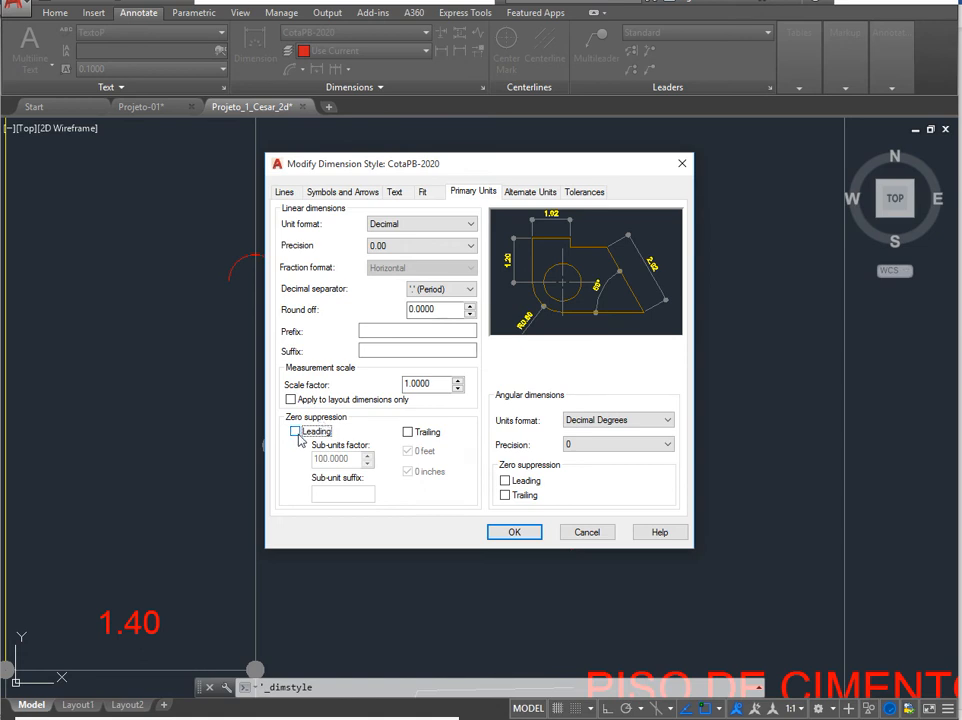
{"action": "left_click", "coordinate": [295, 432]}
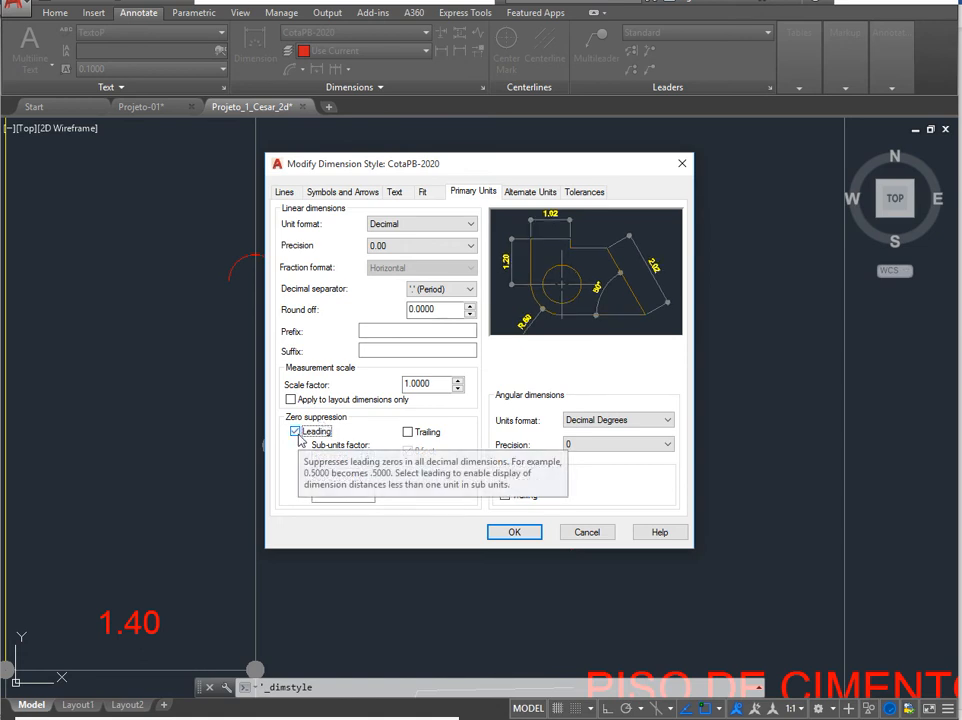
{"action": "left_click", "coordinate": [295, 432]}
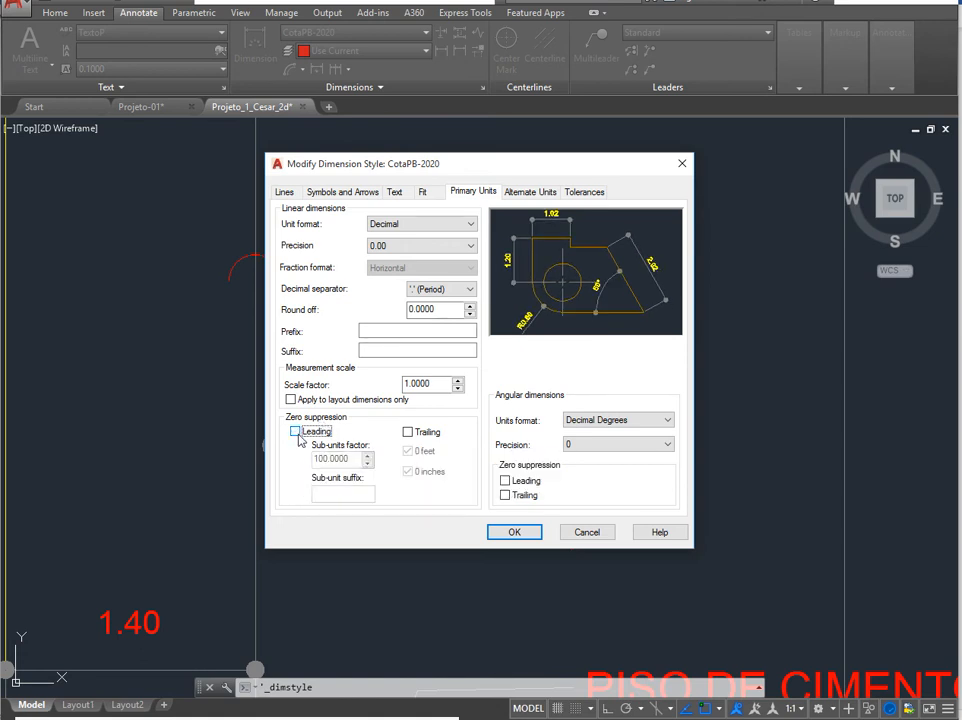
{"action": "left_click", "coordinate": [407, 433]}
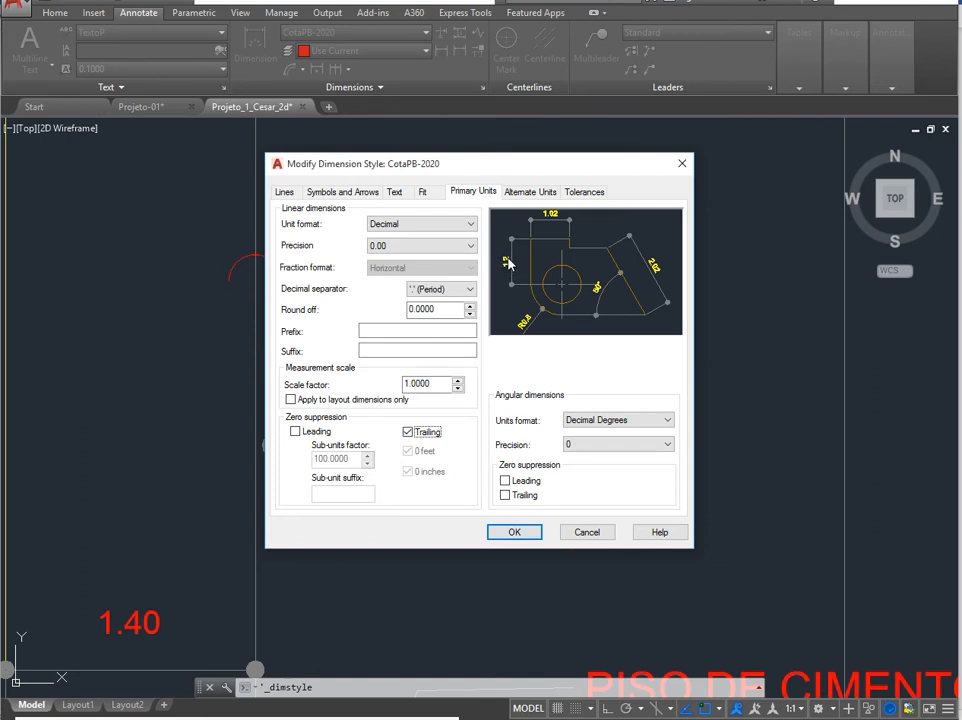
{"action": "left_click", "coordinate": [424, 432]}
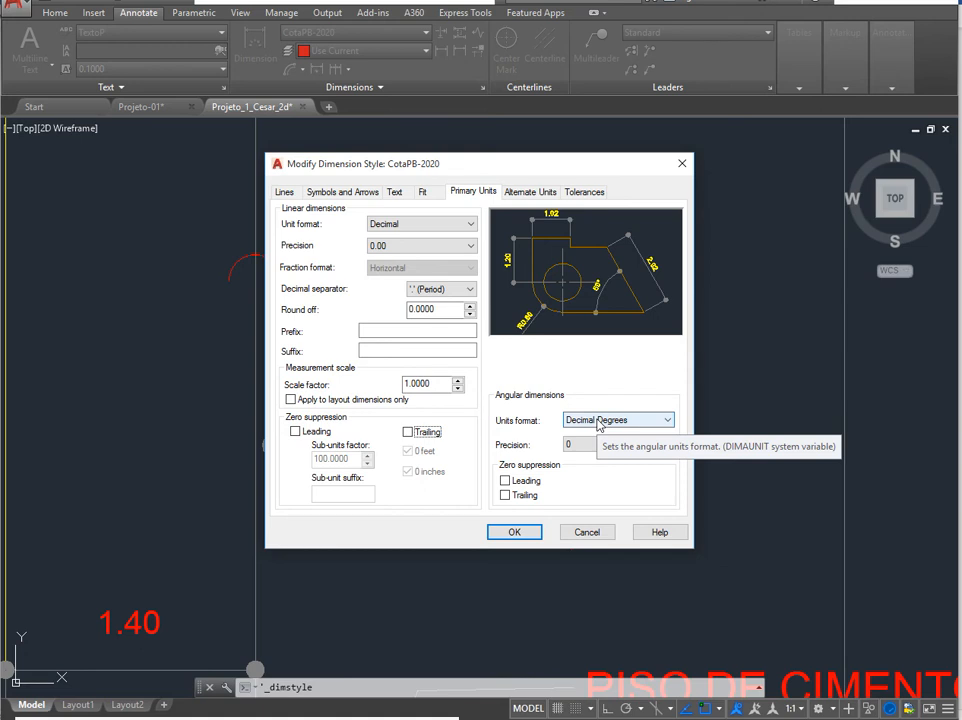
Try Degrees Minutes Seconds with 0d00'00" precision for the angular dimensions and restore Decimal Degrees with precision 0.
{"action": "left_click", "coordinate": [598, 424]}
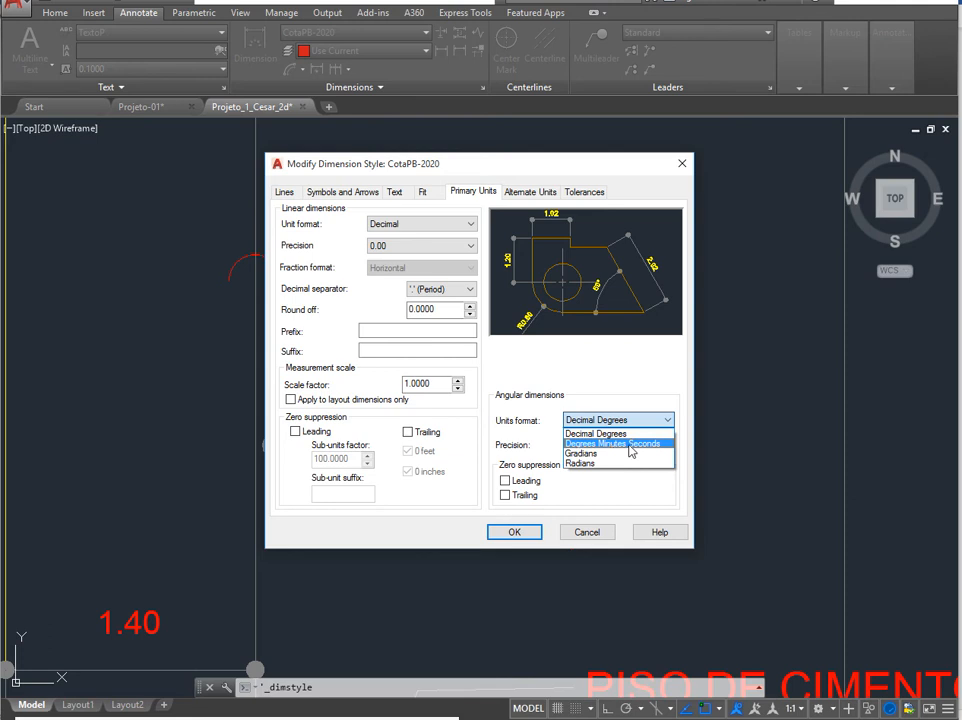
{"action": "left_click", "coordinate": [630, 446]}
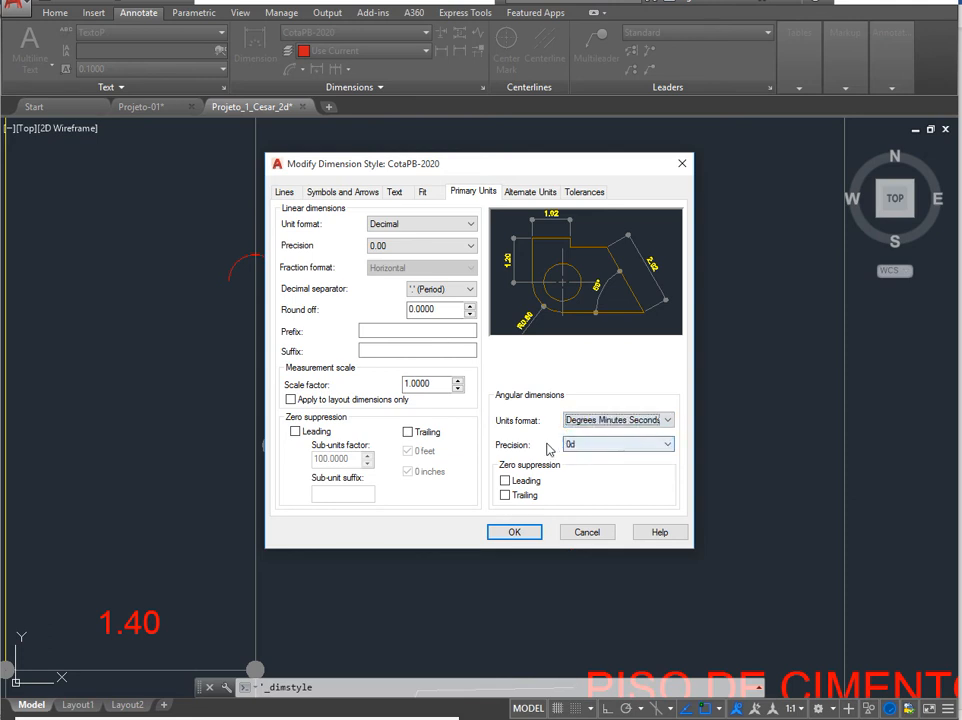
{"action": "left_click", "coordinate": [604, 448]}
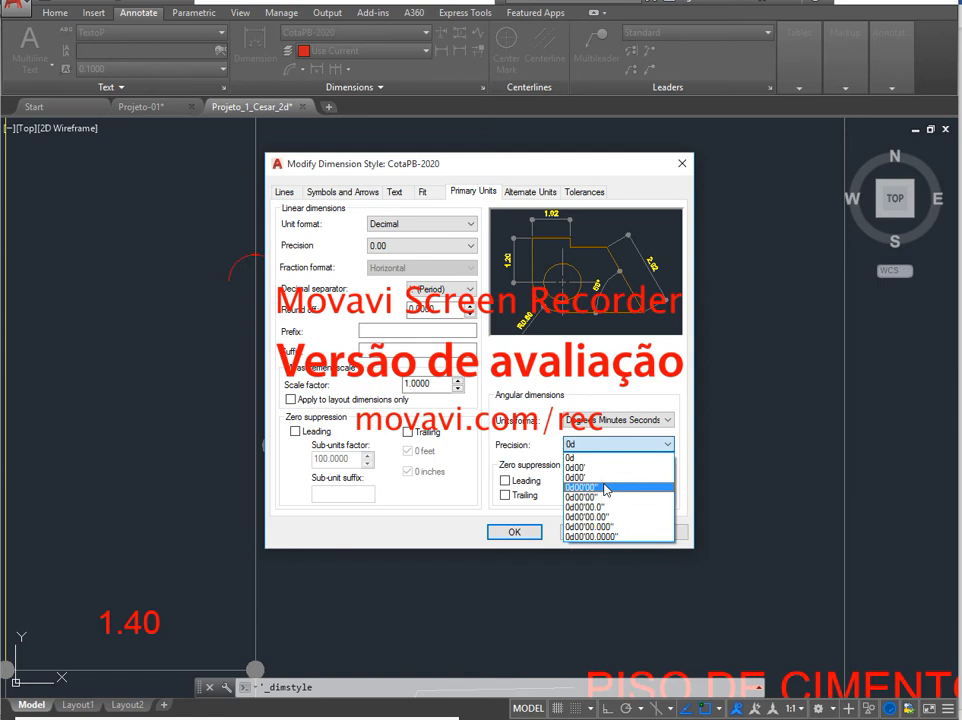
{"action": "left_click", "coordinate": [605, 489]}
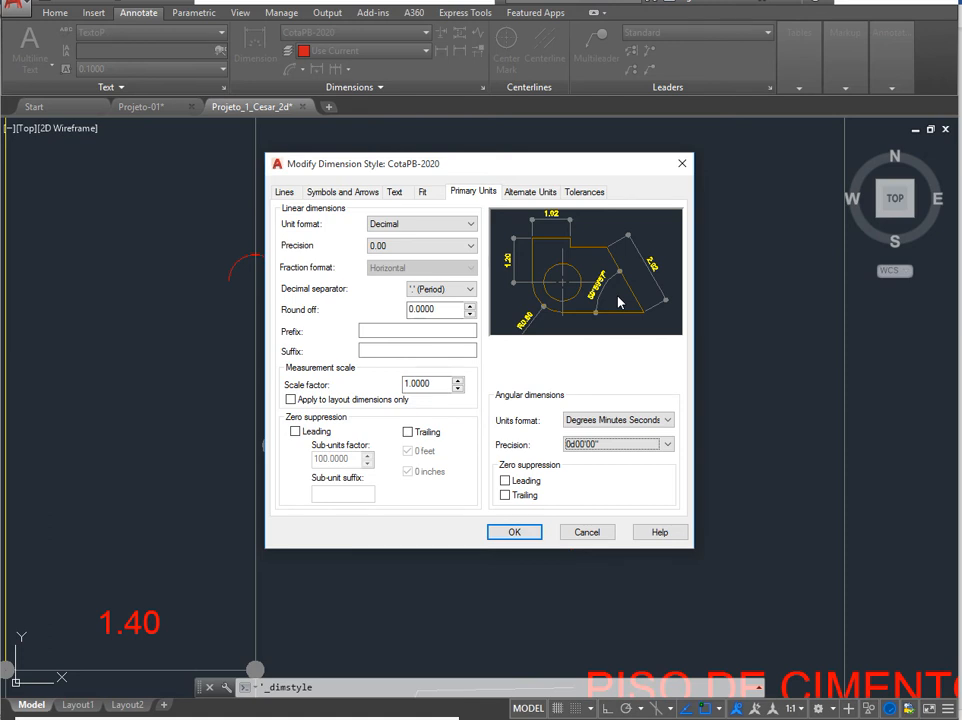
{"action": "left_click", "coordinate": [618, 445]}
{"action": "left_click", "coordinate": [610, 456]}
{"action": "left_click", "coordinate": [612, 421]}
{"action": "left_click", "coordinate": [600, 431]}
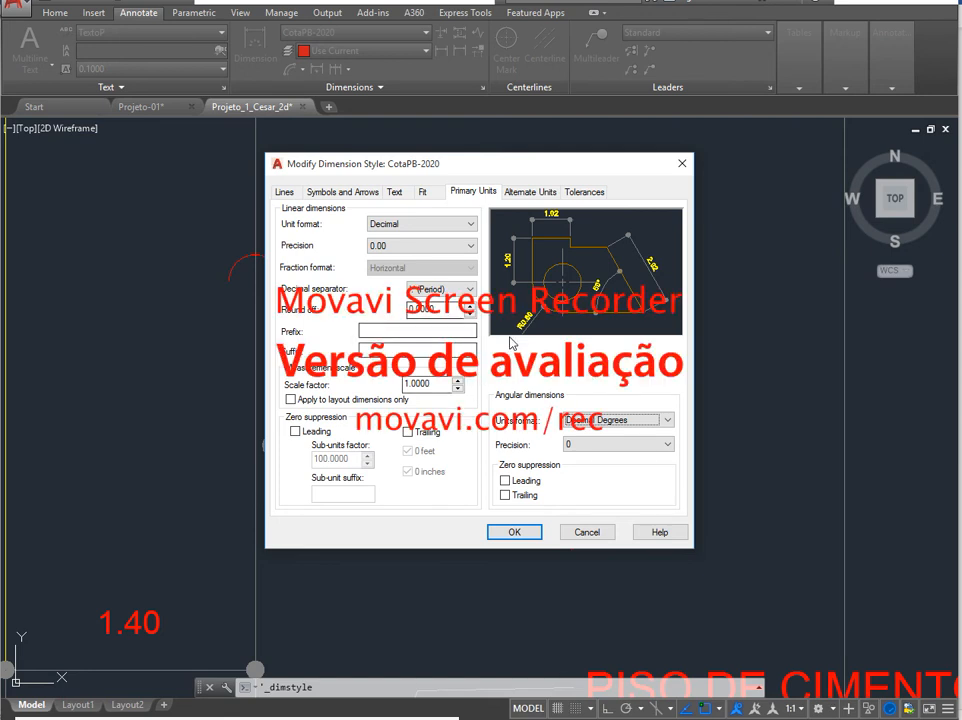
{"action": "left_click", "coordinate": [440, 387]}
{"action": "double_click", "coordinate": [440, 387]}
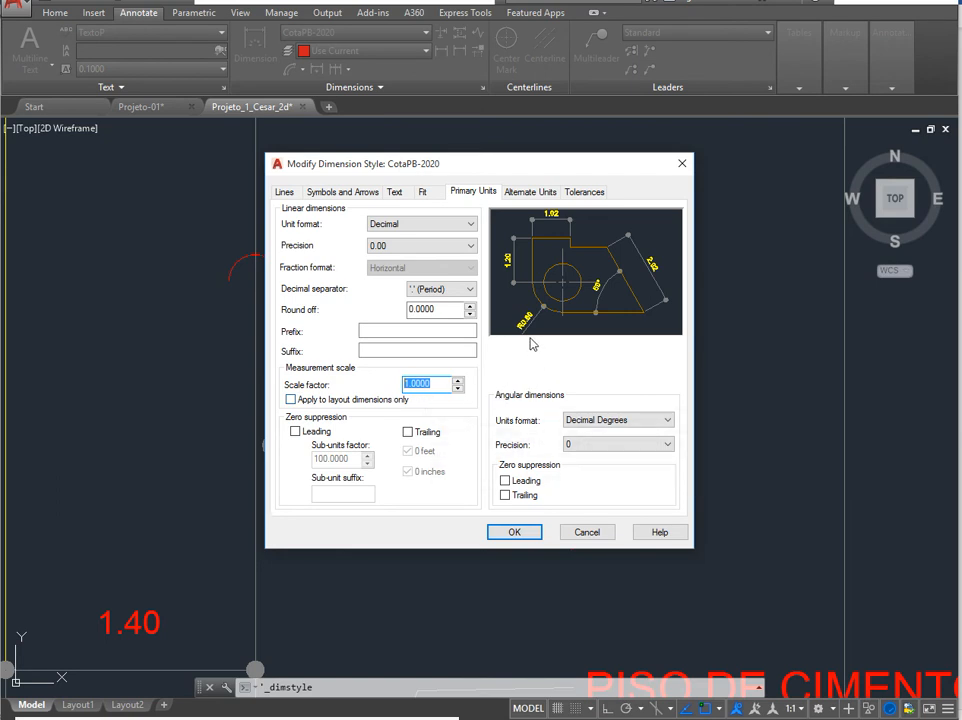
Try displaying alternate units in Windows Desktop format and turn the alternate units off again.
{"action": "left_click", "coordinate": [519, 193]}
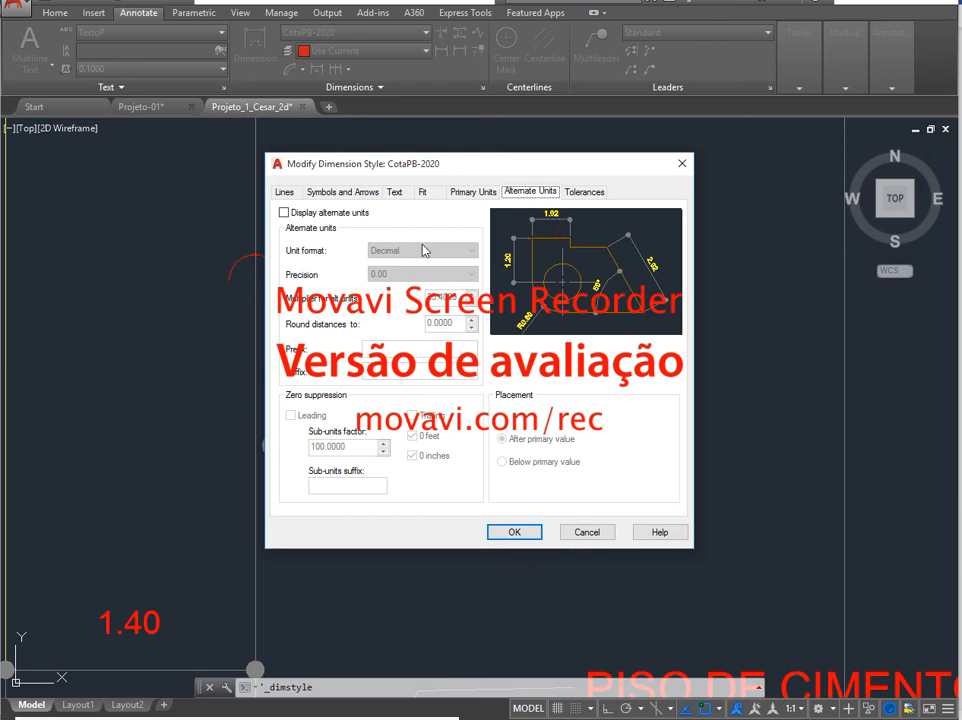
{"action": "left_click", "coordinate": [300, 217]}
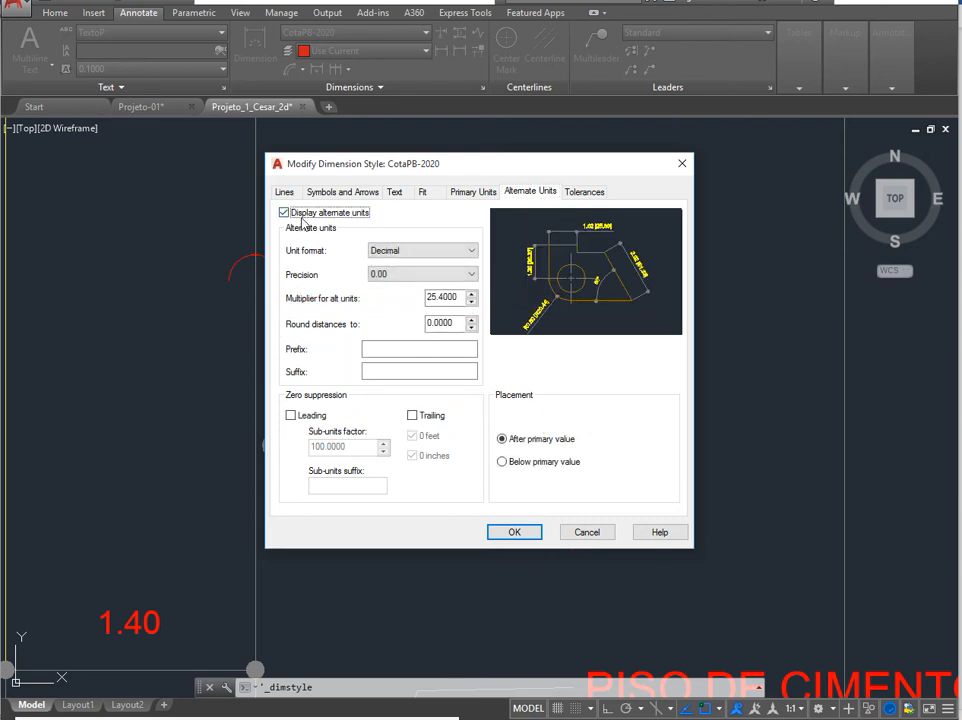
{"action": "left_click", "coordinate": [420, 252]}
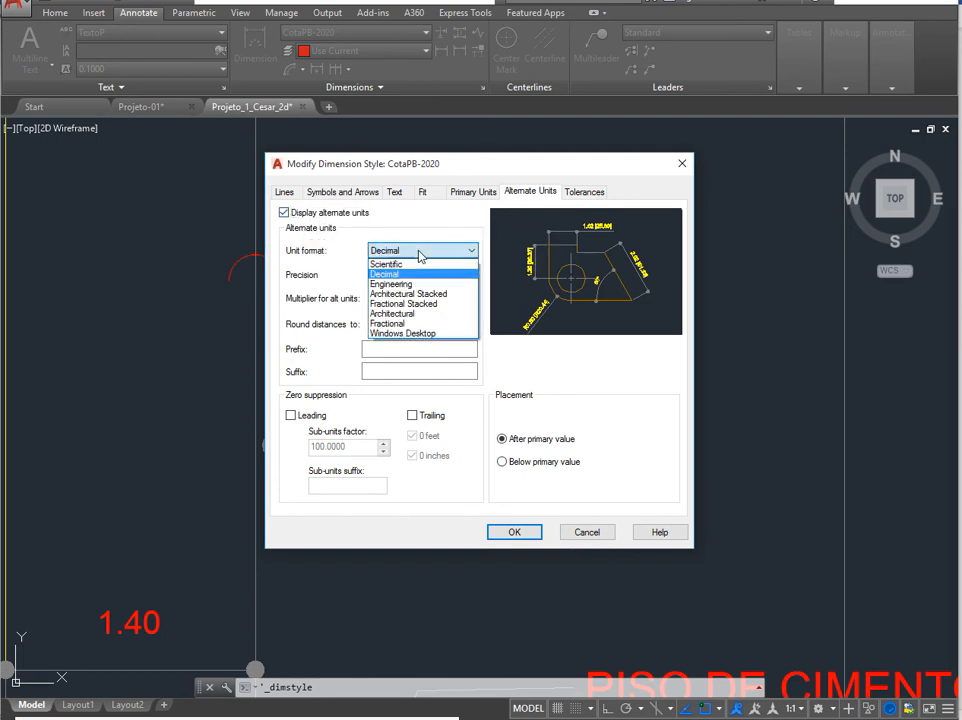
{"action": "left_click", "coordinate": [408, 334]}
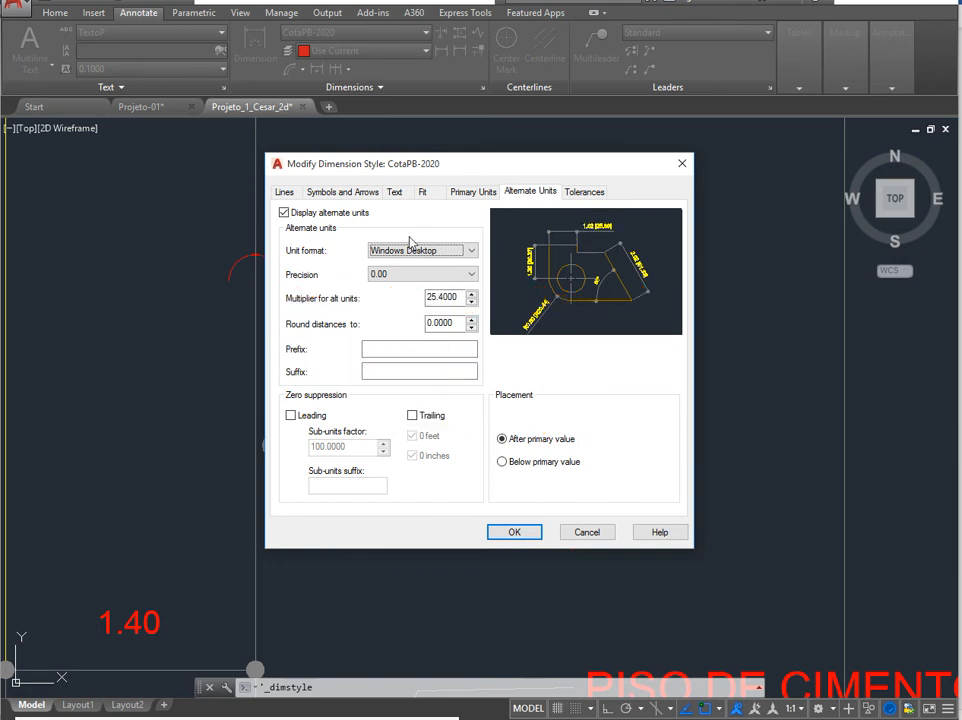
{"action": "left_click", "coordinate": [361, 216]}
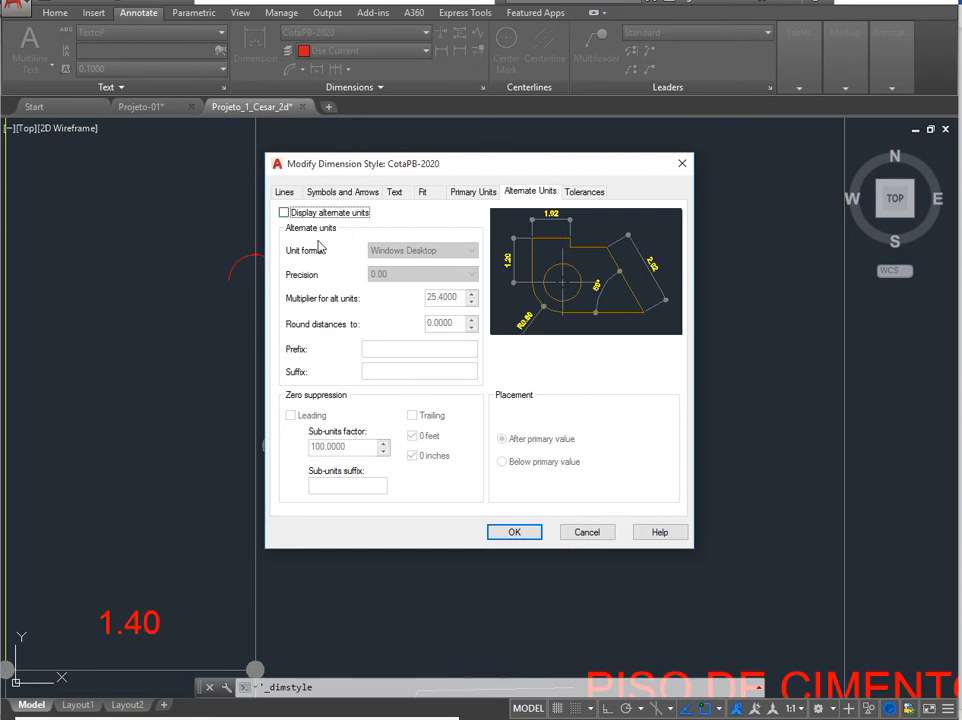
Try the Symmetrical tolerance method with an upper value of 0.05 and set the method back to None.
{"action": "left_click", "coordinate": [582, 192]}
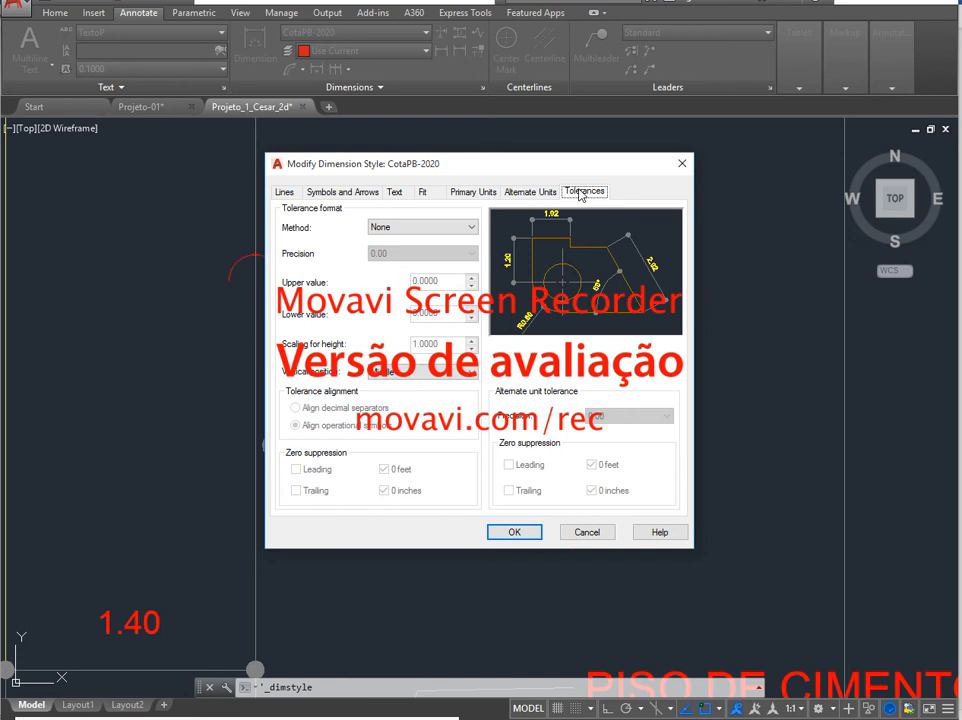
{"action": "left_click", "coordinate": [466, 227]}
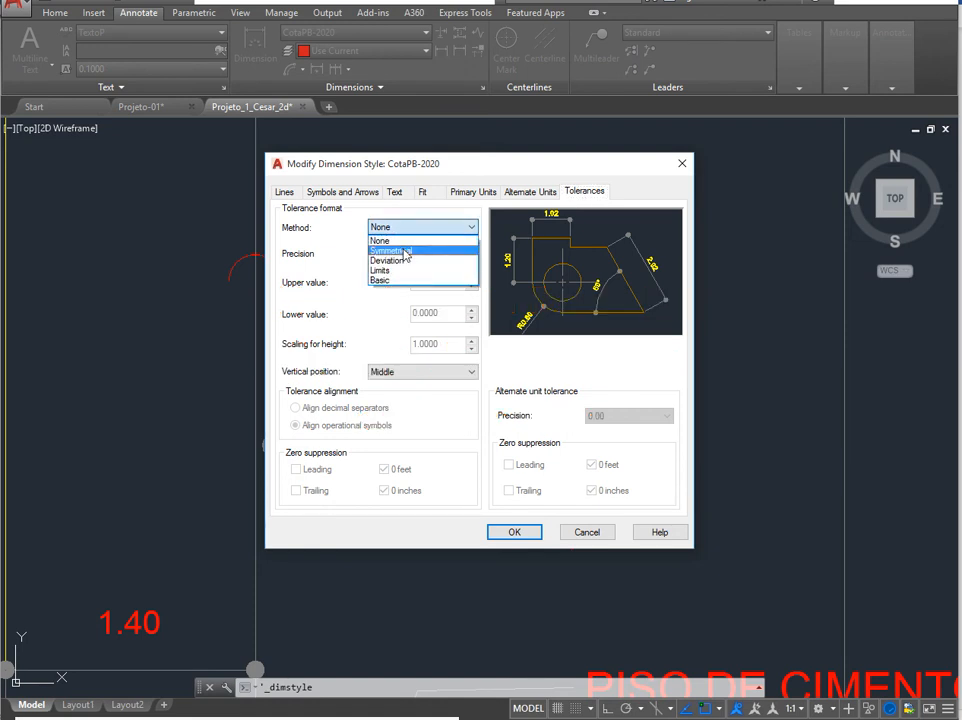
{"action": "left_click", "coordinate": [405, 252]}
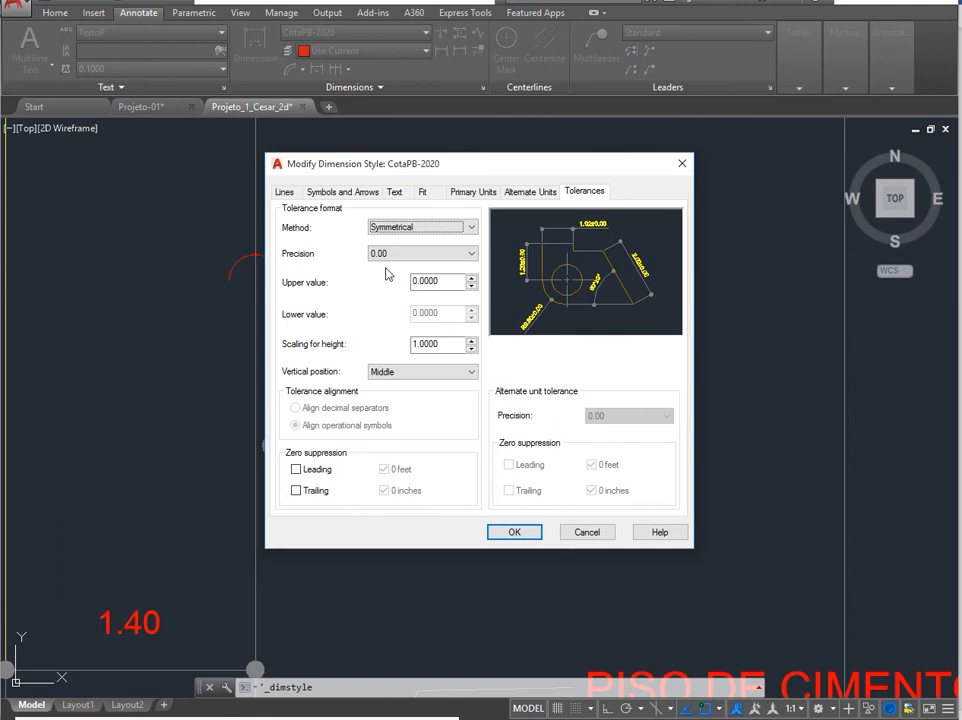
{"action": "left_click_drag", "start_coordinate": [445, 281], "coordinate": [376, 279]}
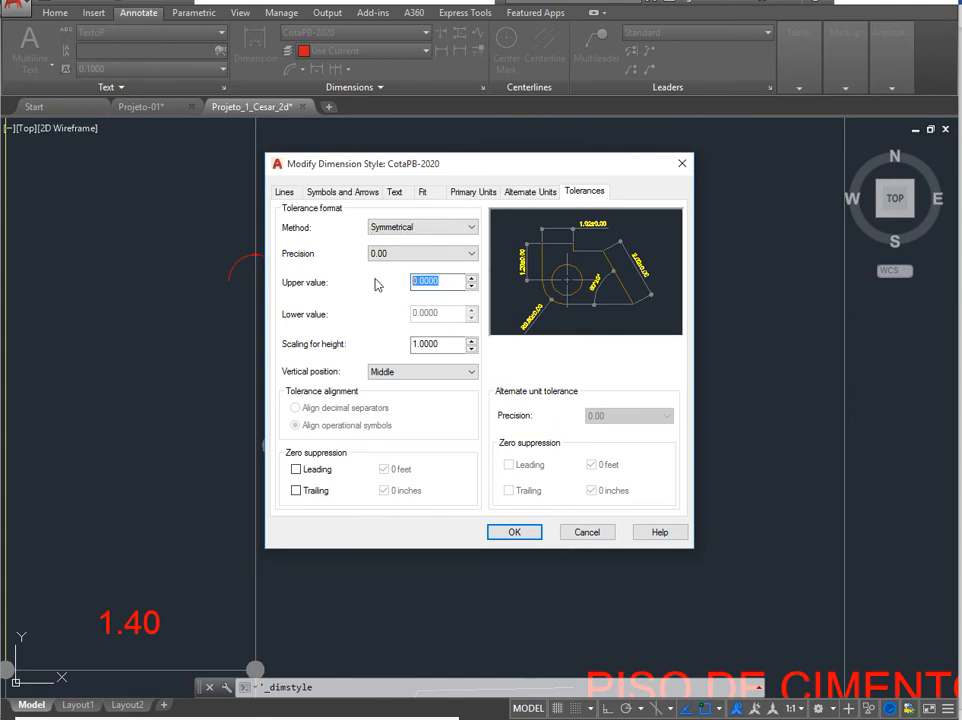
{"action": "type", "text": "0.05"}
{"action": "left_click", "coordinate": [440, 344]}
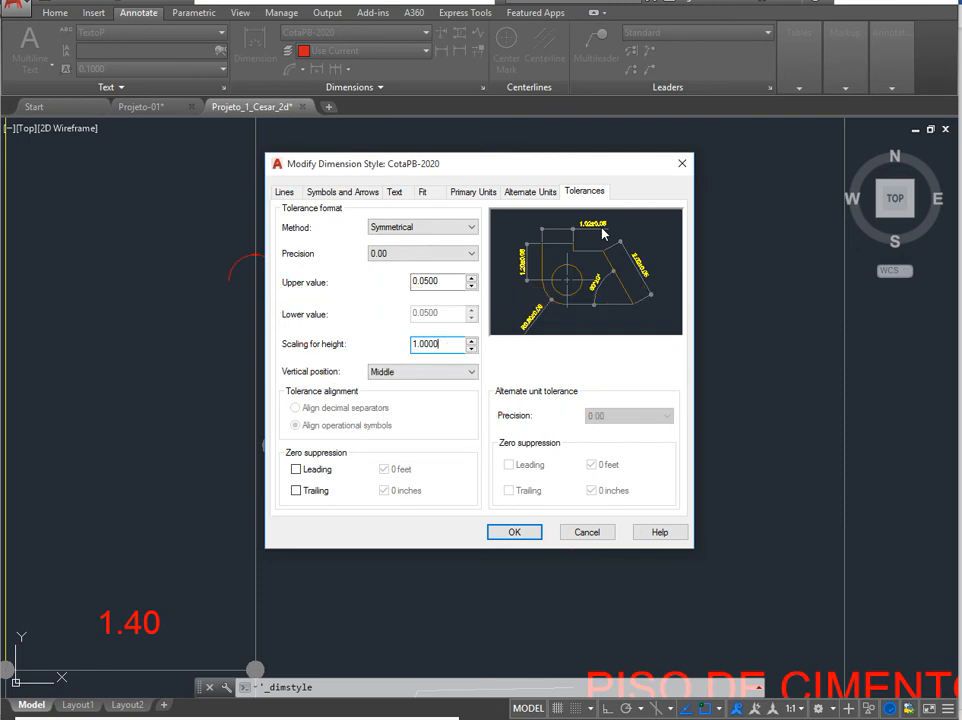
{"action": "left_click", "coordinate": [420, 229]}
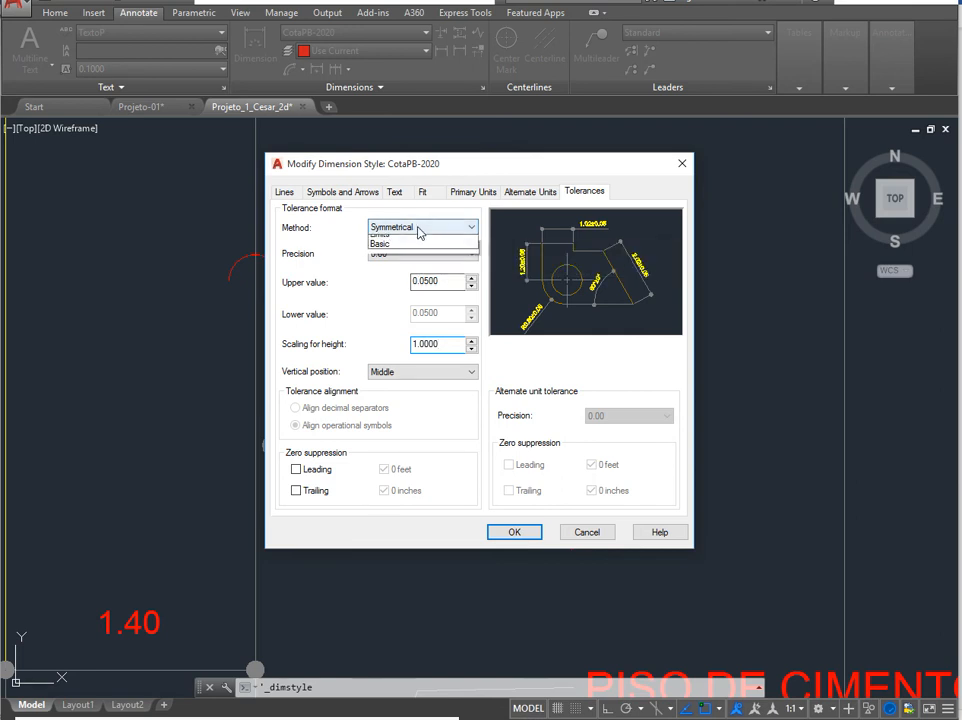
{"action": "left_click", "coordinate": [400, 241]}
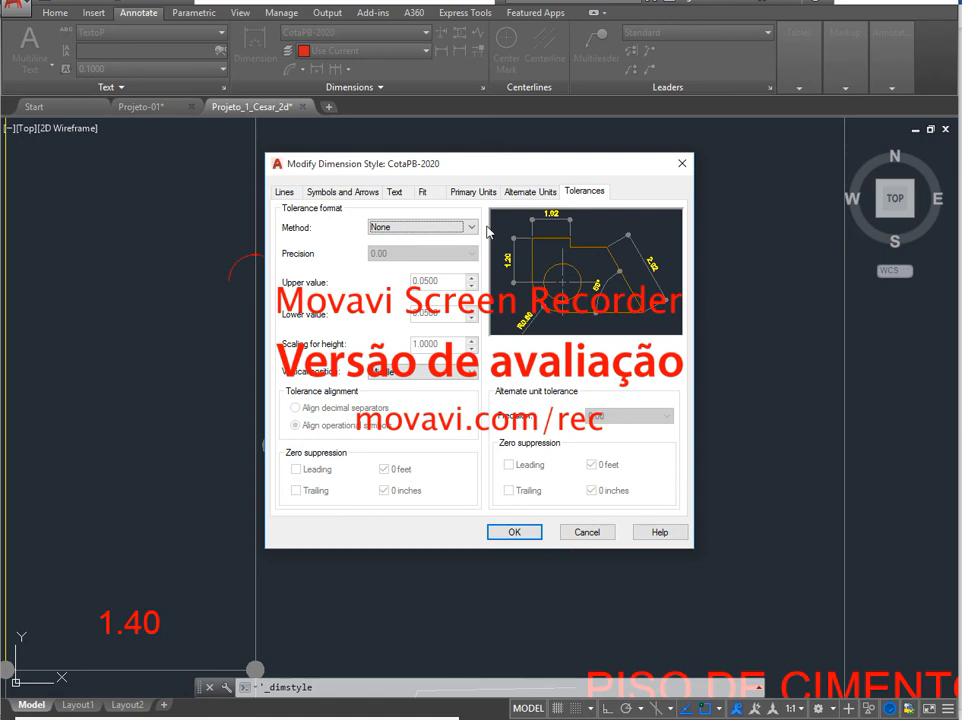
Return to the CotaPB-2020 line settings, accept the style changes and close the Dimension Style Manager.
{"action": "left_click", "coordinate": [285, 193]}
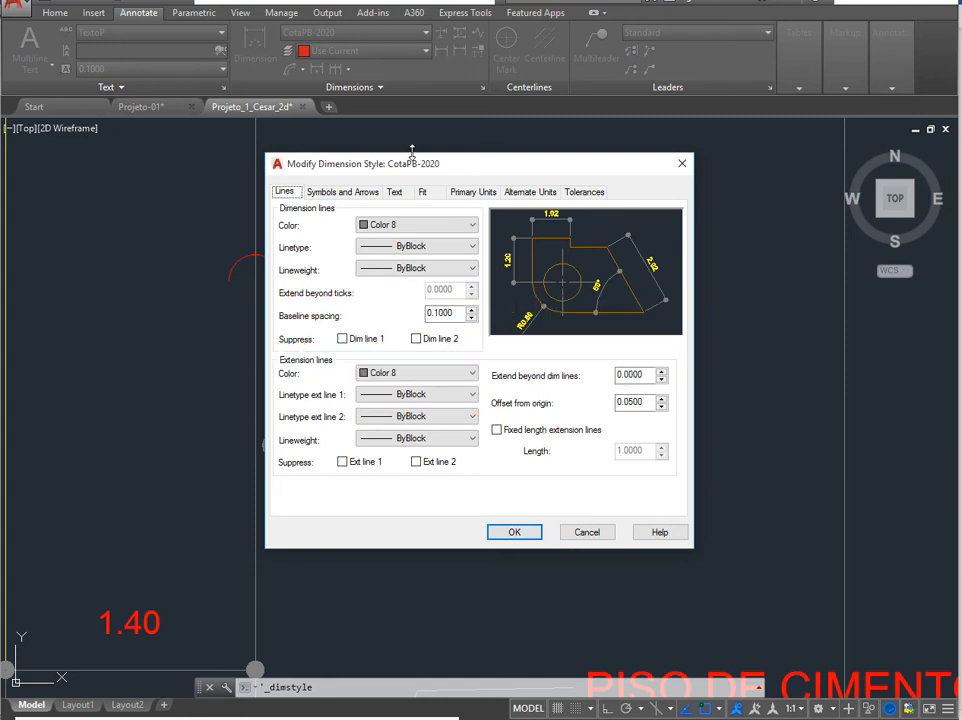
{"action": "left_click", "coordinate": [511, 533]}
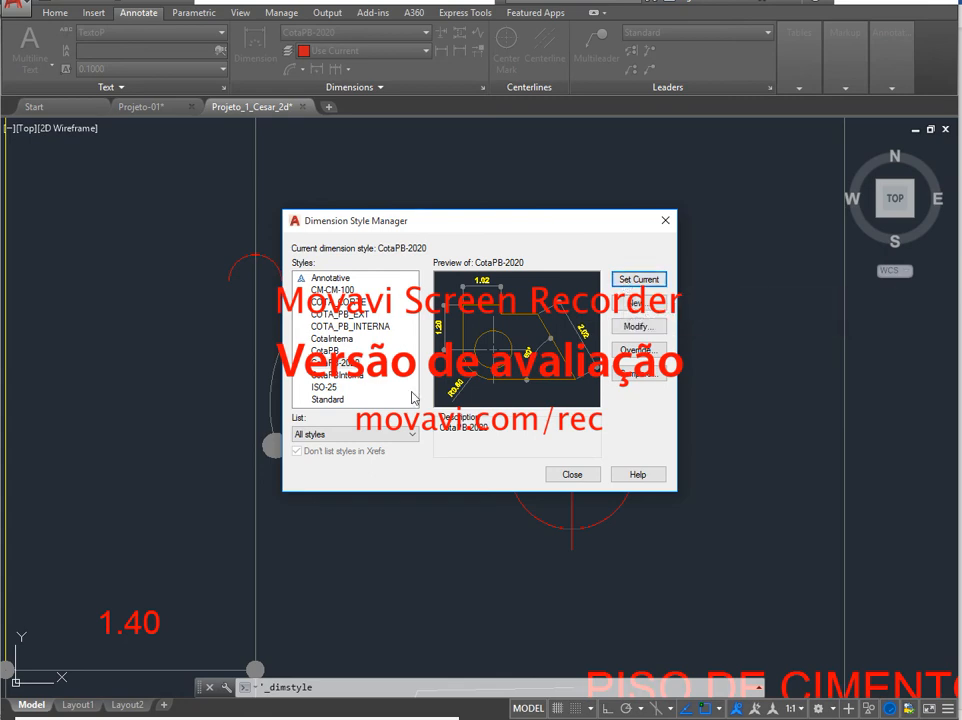
{"action": "left_click", "coordinate": [561, 478]}
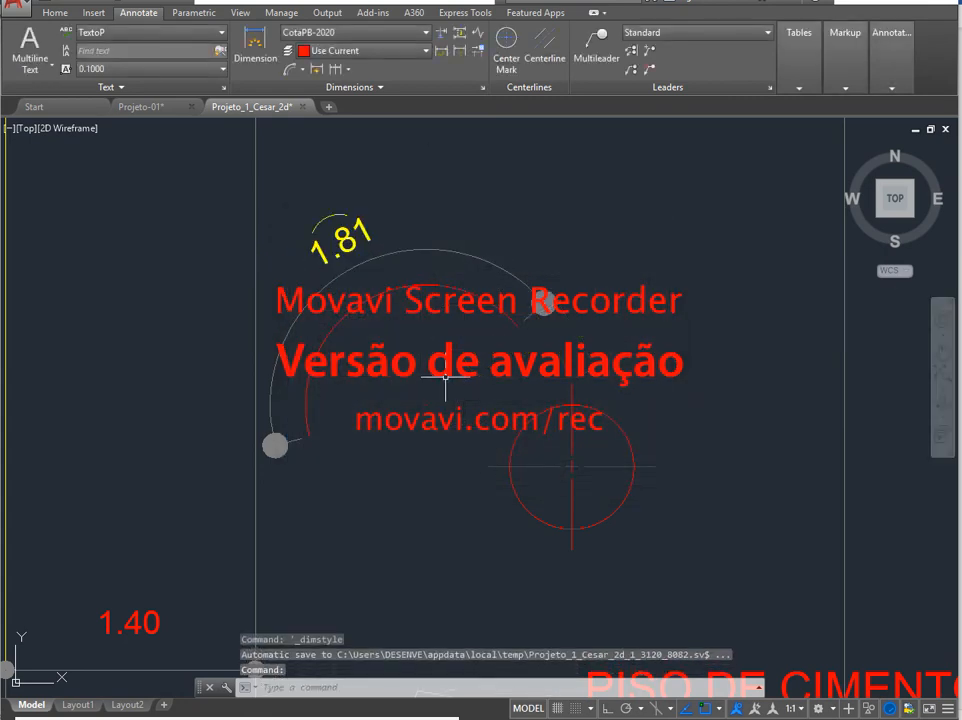
Copy the dimensioned floor plan from the sheet to the empty area outside the sheet's left border.
{"action": "scroll", "coordinate": [444, 380], "scroll_direction": "down", "scroll_amount": 4}
{"action": "scroll", "coordinate": [444, 378], "scroll_direction": "down", "scroll_amount": 6}
{"action": "scroll", "coordinate": [441, 384], "scroll_direction": "up", "scroll_amount": 3}
{"action": "scroll", "coordinate": [441, 380], "scroll_direction": "down", "scroll_amount": 2}
{"action": "middle_click_drag", "start_coordinate": [441, 380], "coordinate": [416, 293]}
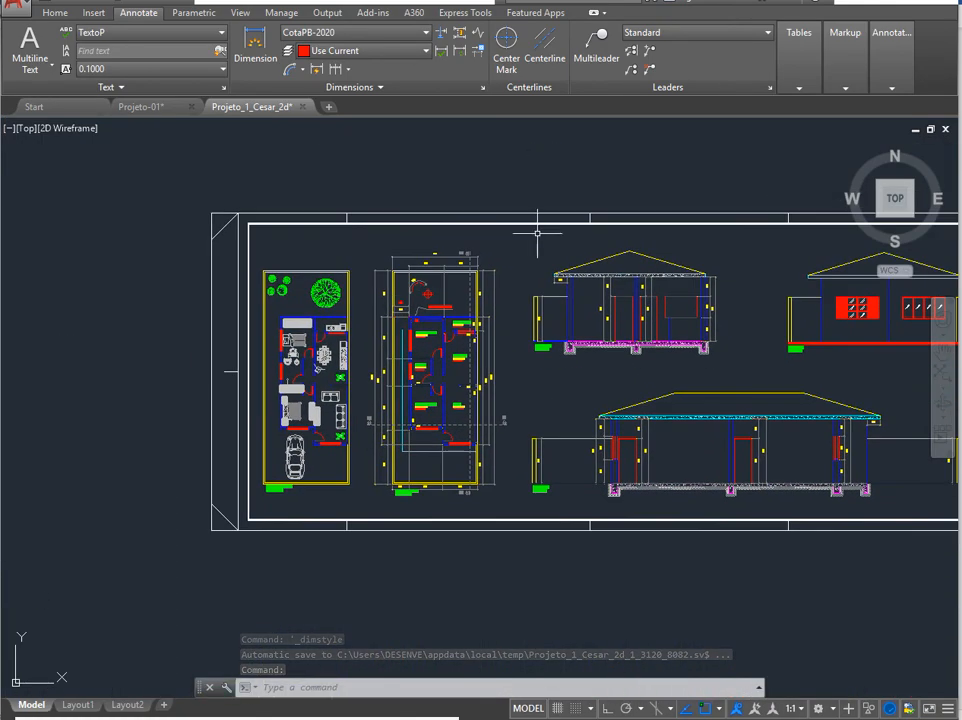
{"action": "type", "text": "cp"}
{"action": "key", "text": "Return"}
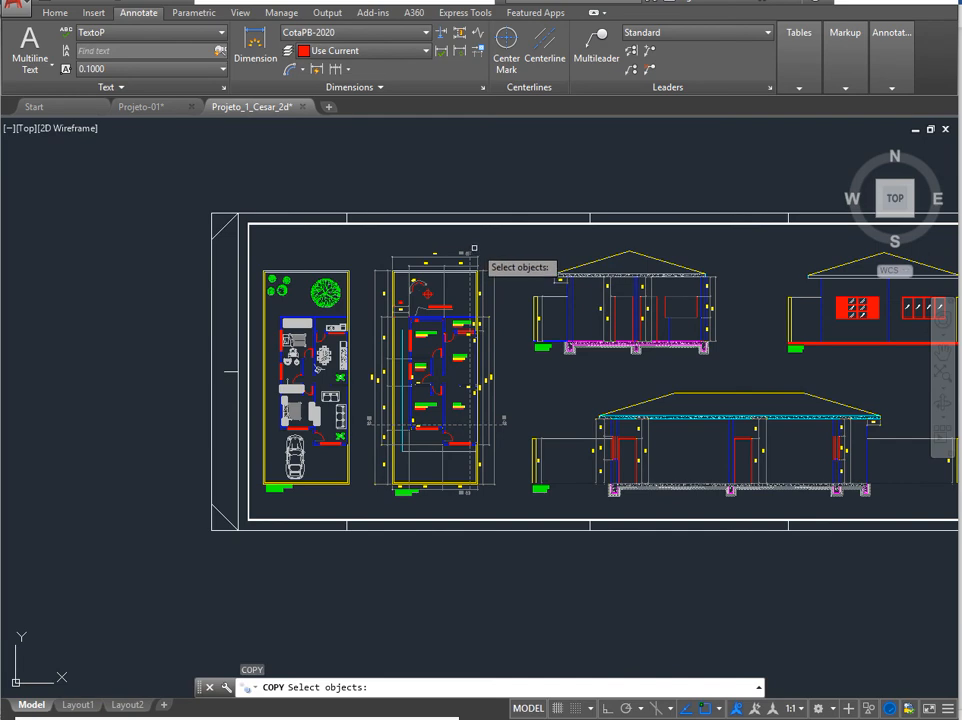
{"action": "left_click", "coordinate": [516, 257]}
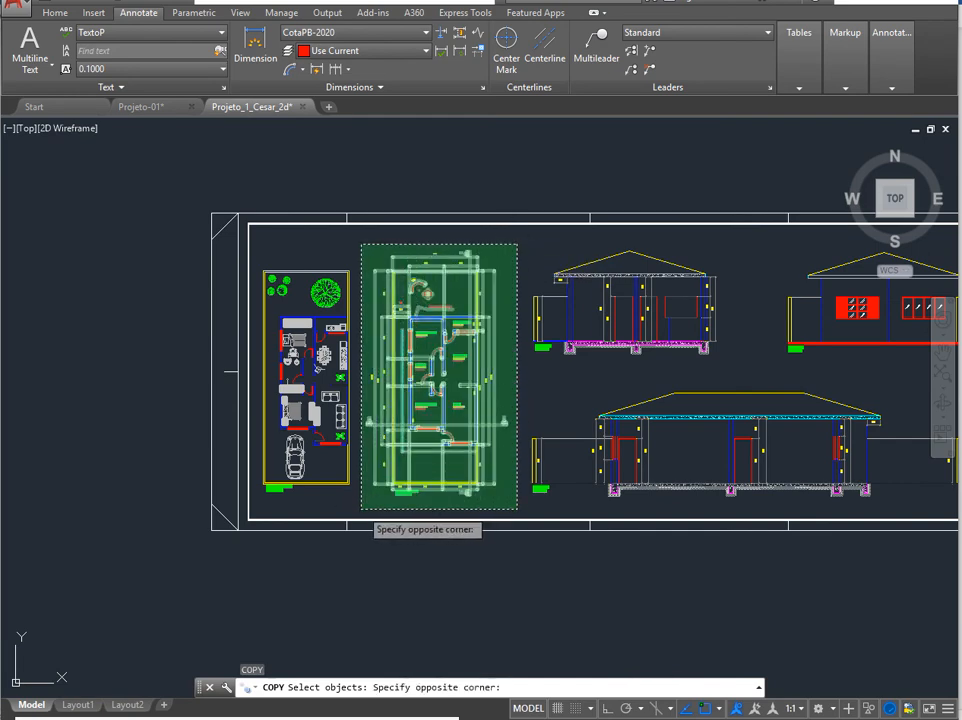
{"action": "left_click", "coordinate": [361, 525]}
{"action": "key", "text": "Return"}
{"action": "left_click", "coordinate": [445, 410]}
{"action": "middle_click_drag", "start_coordinate": [140, 352], "coordinate": [592, 336]}
{"action": "left_click", "coordinate": [283, 399]}
{"action": "key", "text": "Return"}
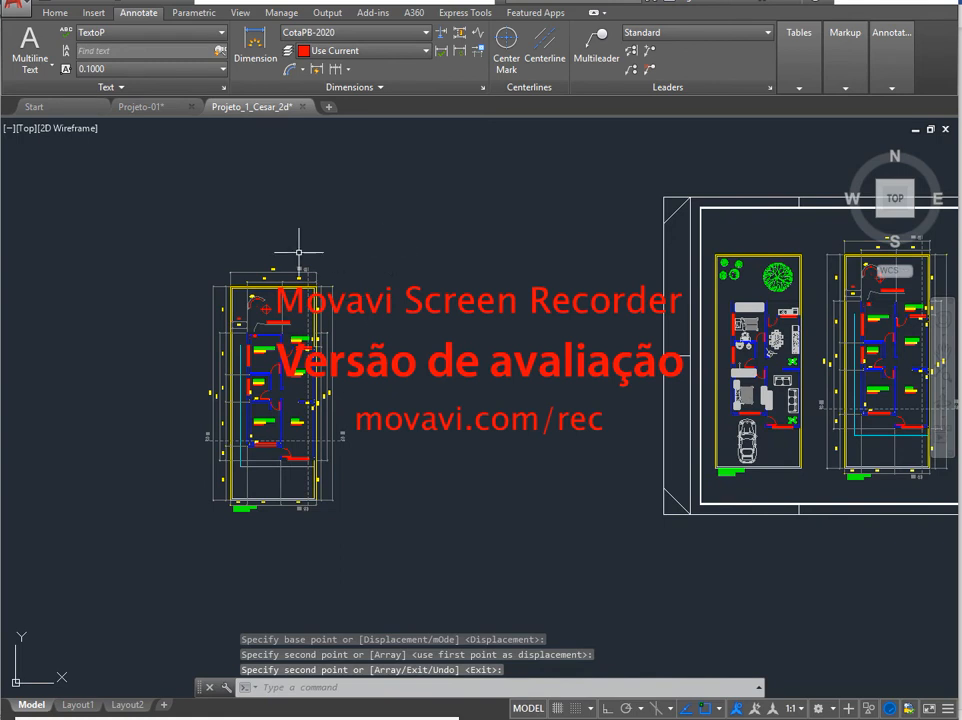
Filter the copied floor plan for Dimension objects and delete all of its dimensions.
{"action": "type", "text": "FIL"}
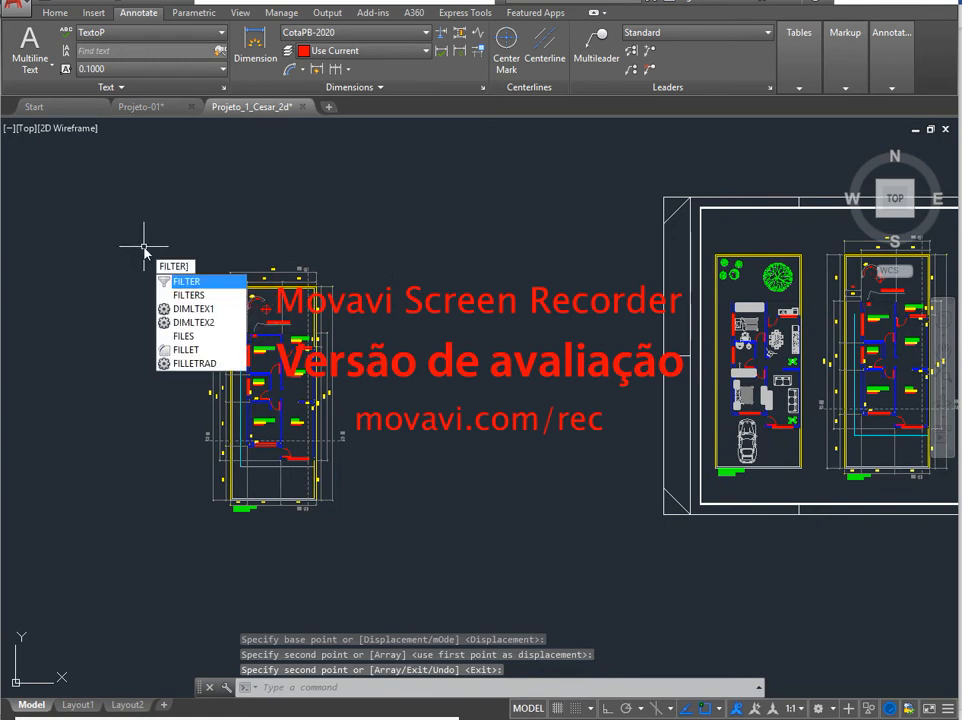
{"action": "type", "text": "TER"}
{"action": "key", "text": "Return"}
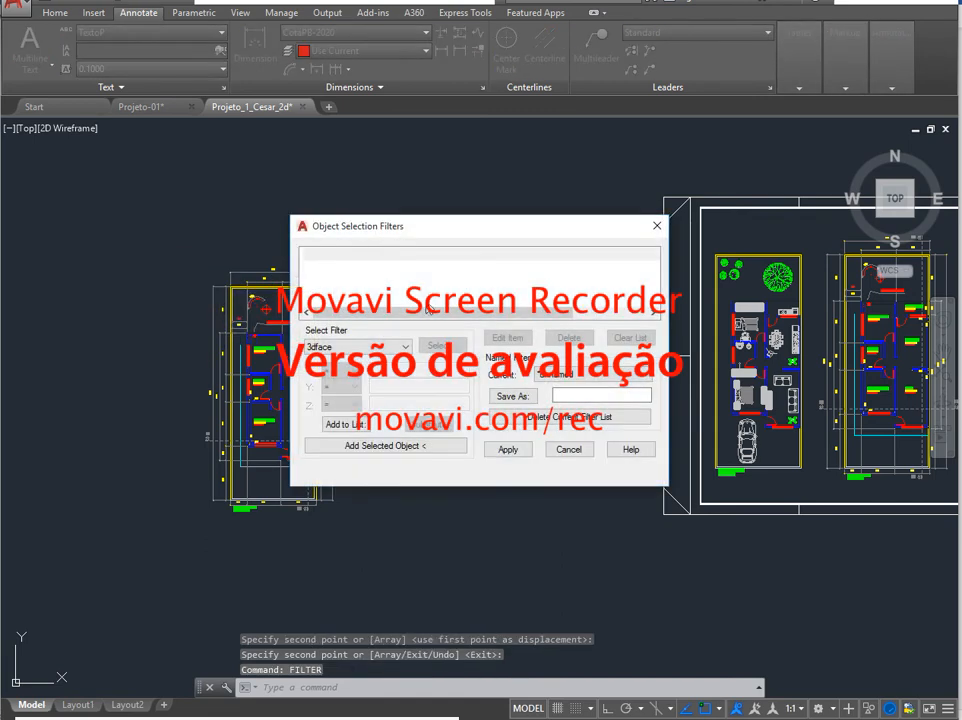
{"action": "left_click", "coordinate": [348, 345]}
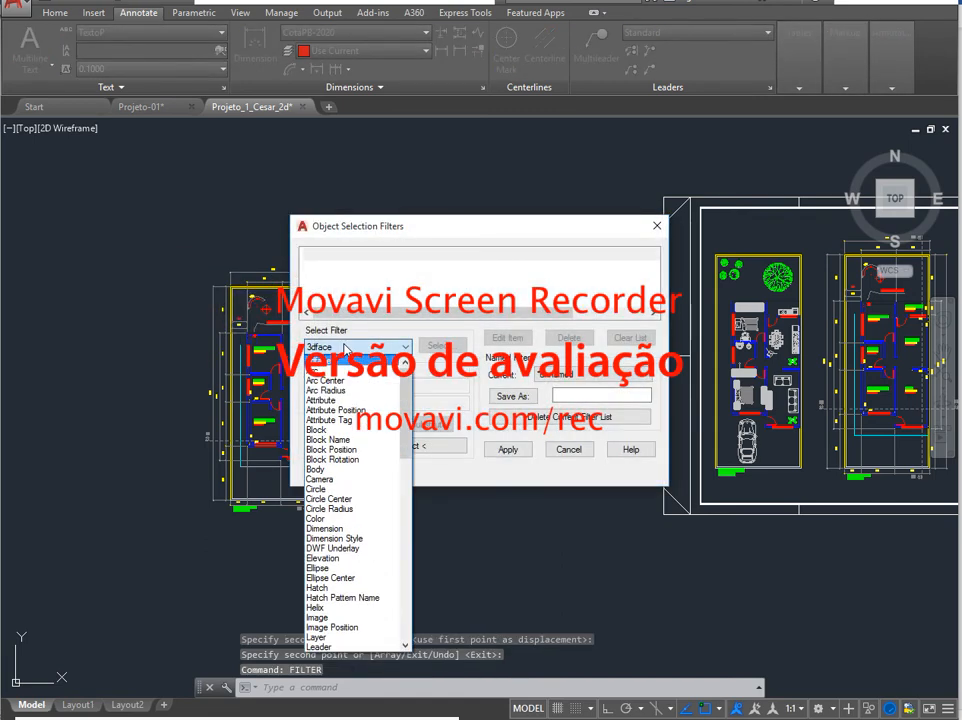
{"action": "key", "text": "d"}
{"action": "left_click", "coordinate": [348, 347]}
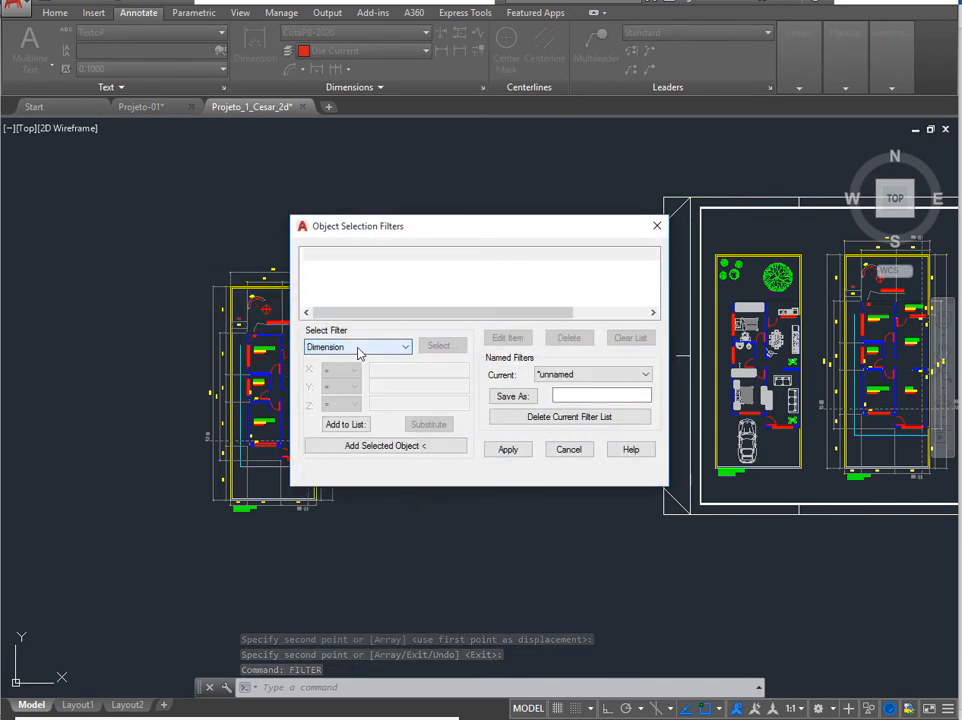
{"action": "left_click", "coordinate": [330, 424]}
{"action": "left_click", "coordinate": [508, 449]}
{"action": "left_click", "coordinate": [410, 204]}
{"action": "left_click", "coordinate": [152, 550]}
{"action": "key", "text": "Return"}
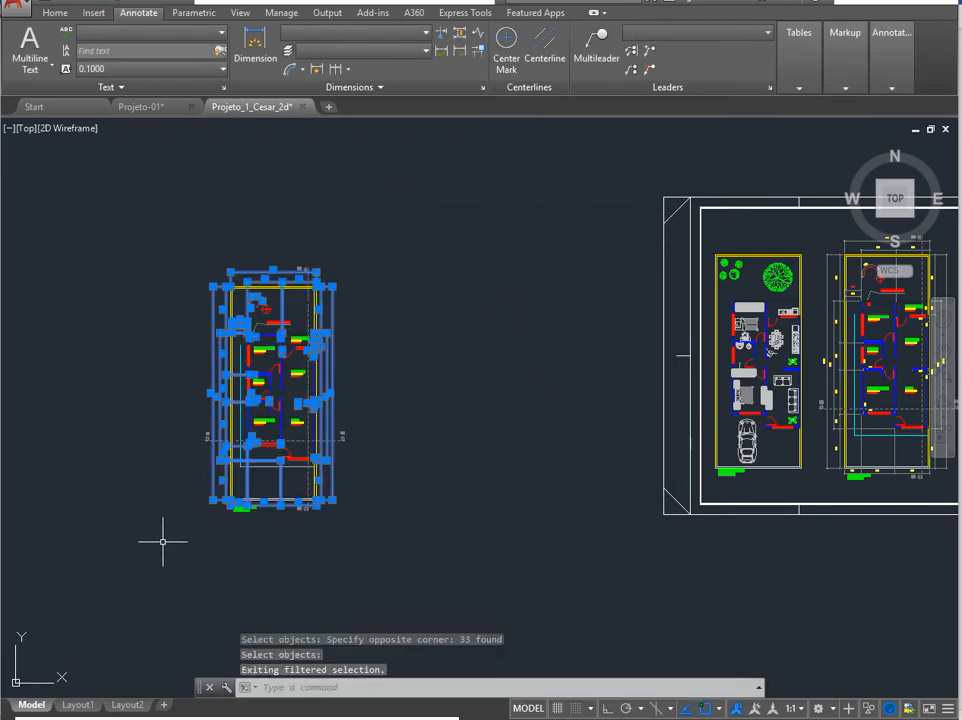
{"action": "key", "text": "Delete"}
Delete the arc, the circle with its center mark and the PISO DE CIMENTO leader note from the copied plan's upper yard.
{"action": "scroll", "coordinate": [270, 271], "scroll_direction": "up", "scroll_amount": 3}
{"action": "scroll", "coordinate": [270, 271], "scroll_direction": "up", "scroll_amount": 2}
{"action": "left_click", "coordinate": [301, 369]}
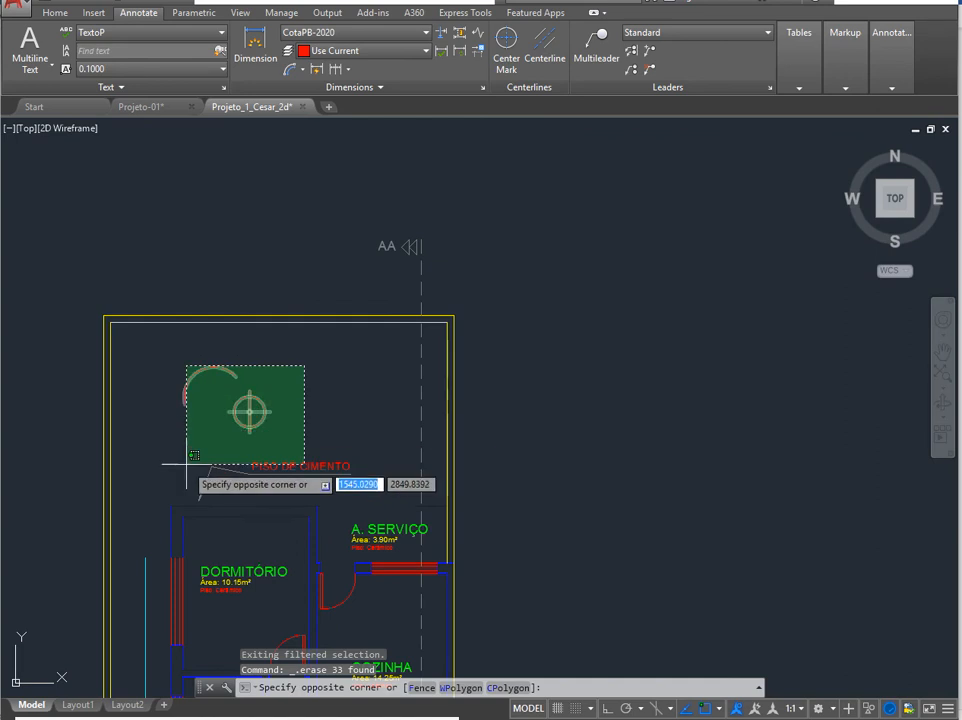
{"action": "left_click", "coordinate": [176, 455]}
{"action": "key", "text": "Delete"}
Examine the copied floor plan from its outer walls to its rooms for leftover dimensions.
{"action": "scroll", "coordinate": [406, 334], "scroll_direction": "up", "scroll_amount": 2}
{"action": "scroll", "coordinate": [406, 334], "scroll_direction": "down", "scroll_amount": 3}
{"action": "middle_click_drag", "start_coordinate": [382, 275], "coordinate": [322, 150]}
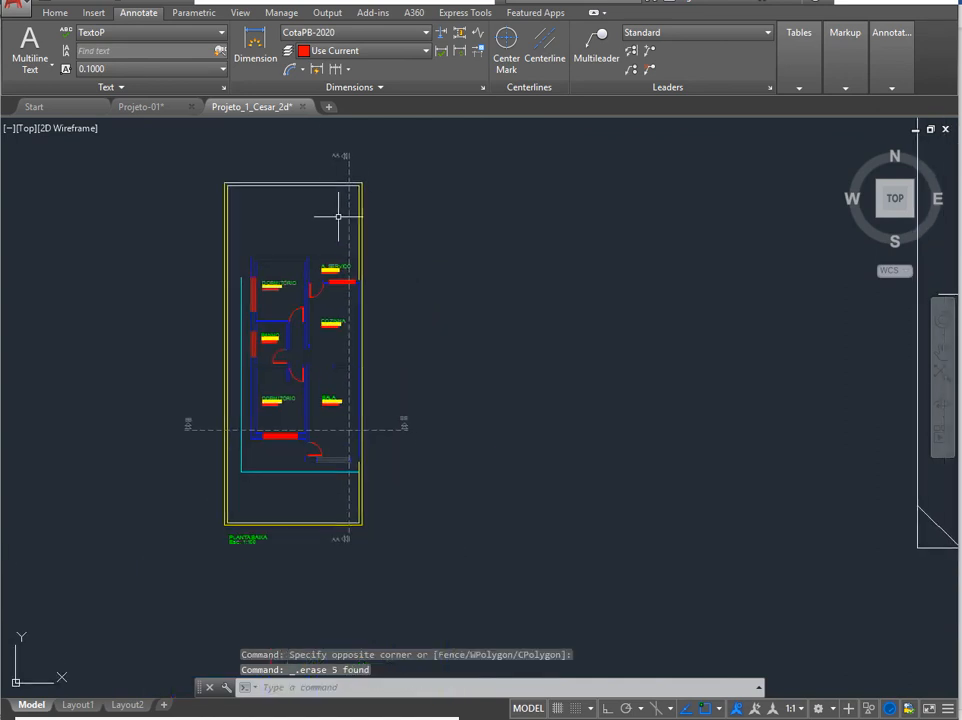
{"action": "scroll", "coordinate": [354, 563], "scroll_direction": "up", "scroll_amount": 3}
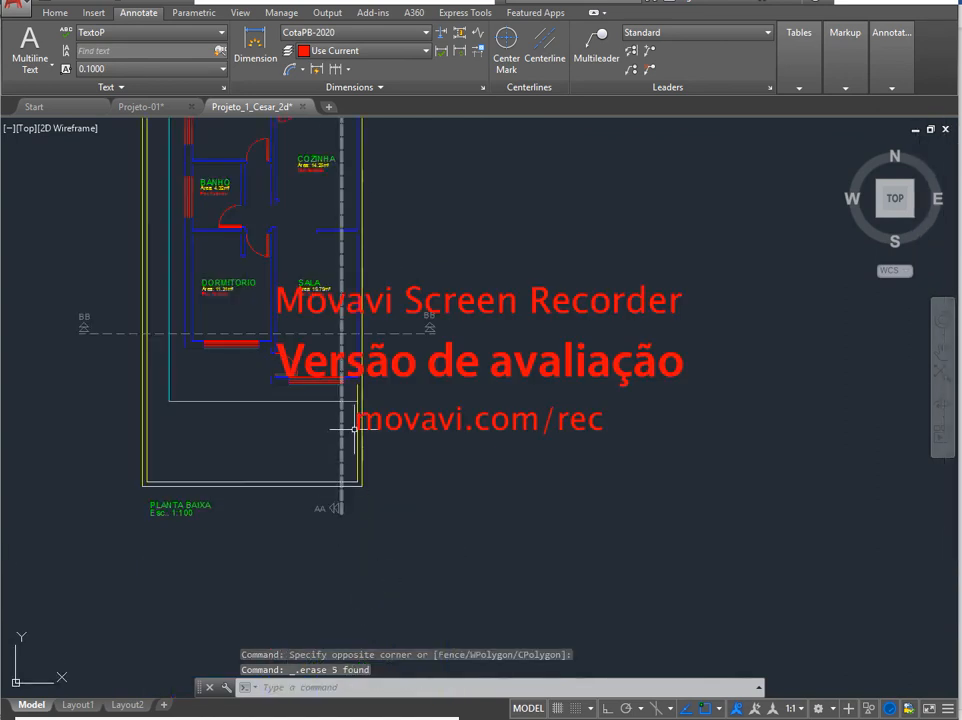
{"action": "scroll", "coordinate": [425, 270], "scroll_direction": "down", "scroll_amount": 4}
{"action": "scroll", "coordinate": [444, 236], "scroll_direction": "up", "scroll_amount": 2}
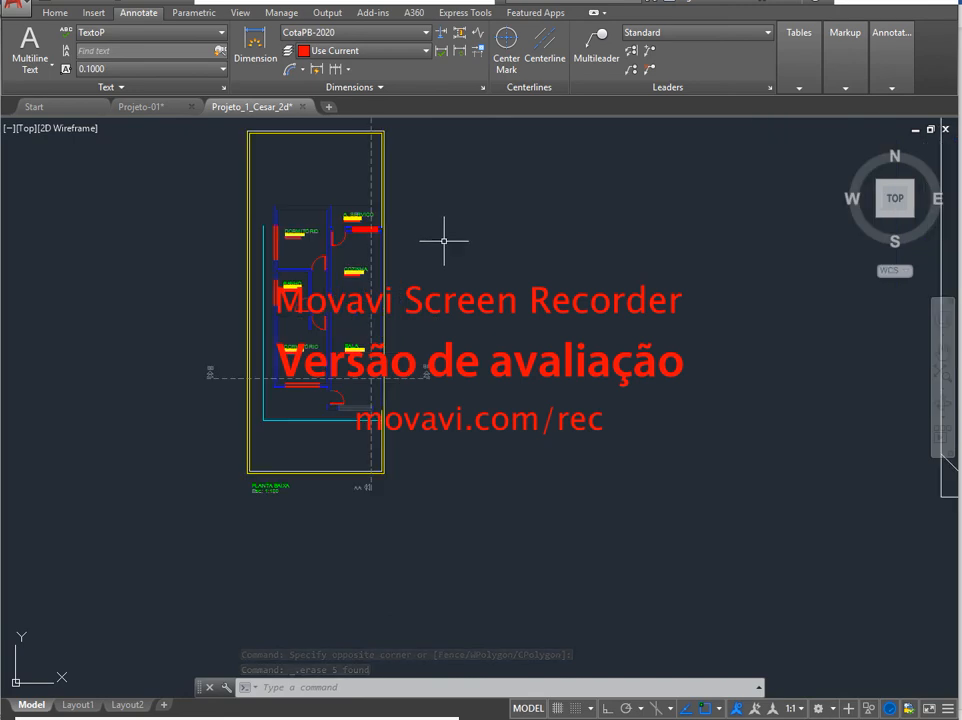
{"action": "middle_click_drag", "start_coordinate": [444, 236], "coordinate": [479, 324]}
{"action": "scroll", "coordinate": [441, 510], "scroll_direction": "up", "scroll_amount": 4}
{"action": "scroll", "coordinate": [439, 511], "scroll_direction": "down", "scroll_amount": 4}
{"action": "mouse_move", "coordinate": [540, 403]}
{"action": "middle_mouse_down"}
{"action": "mouse_move", "coordinate": [99, 446]}
{"action": "mouse_move", "coordinate": [464, 407]}
{"action": "middle_mouse_up"}
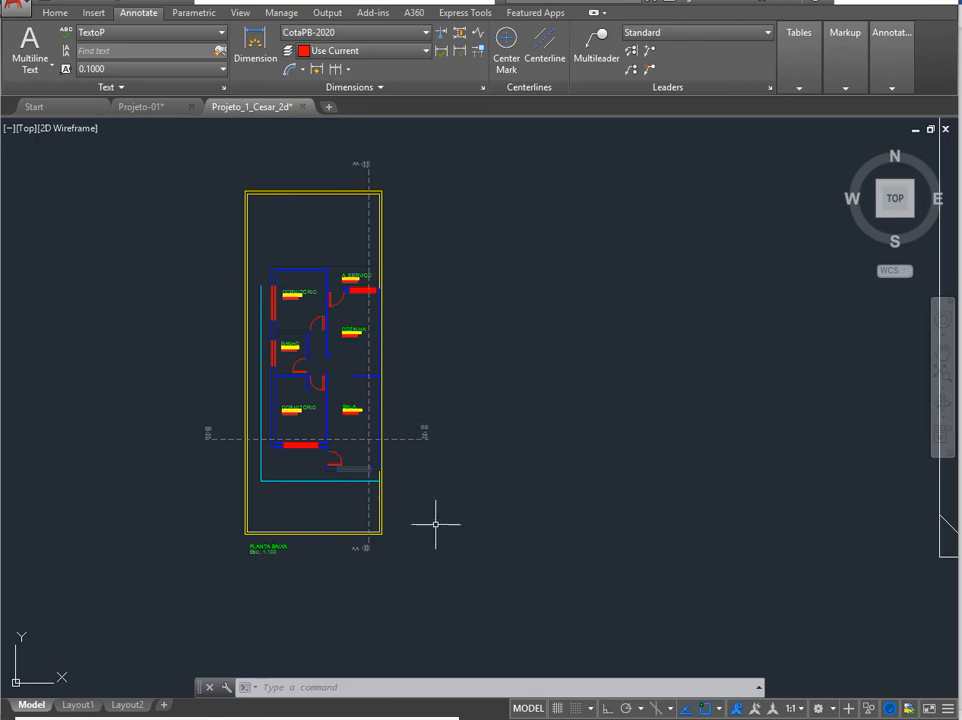
Make Cotas the current layer.
{"action": "scroll", "coordinate": [427, 547], "scroll_direction": "up", "scroll_amount": 4}
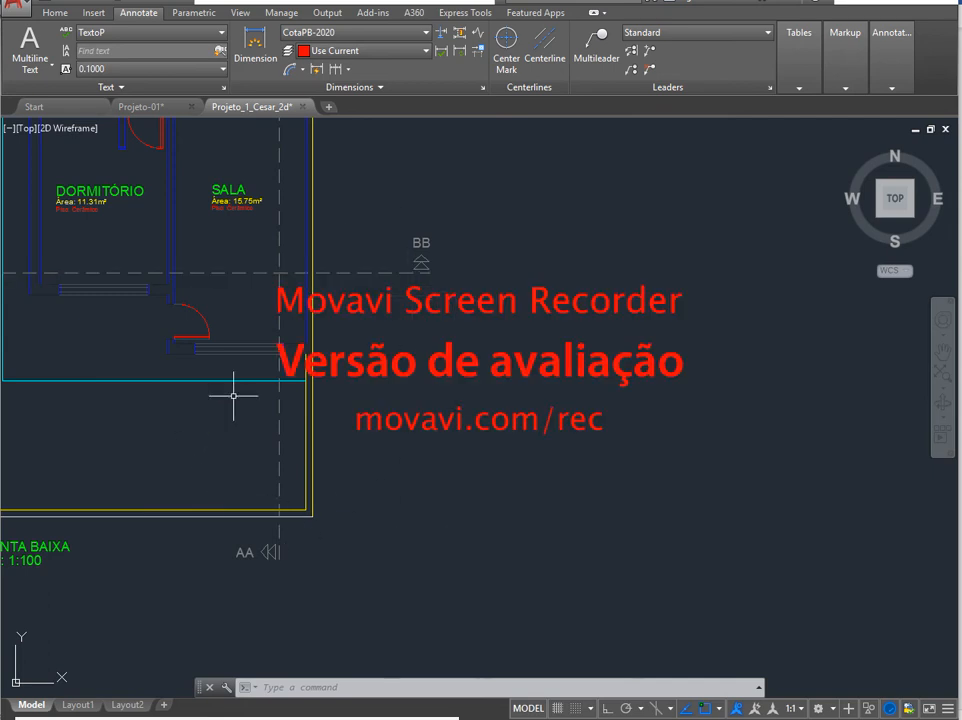
{"action": "left_click", "coordinate": [56, 12]}
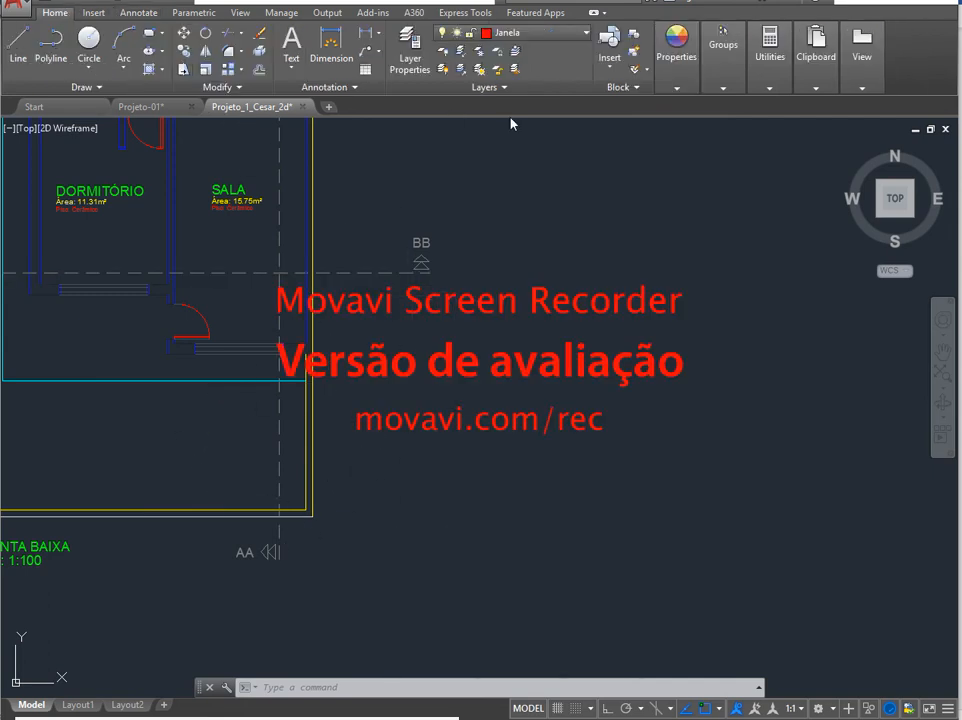
{"action": "left_click", "coordinate": [530, 33]}
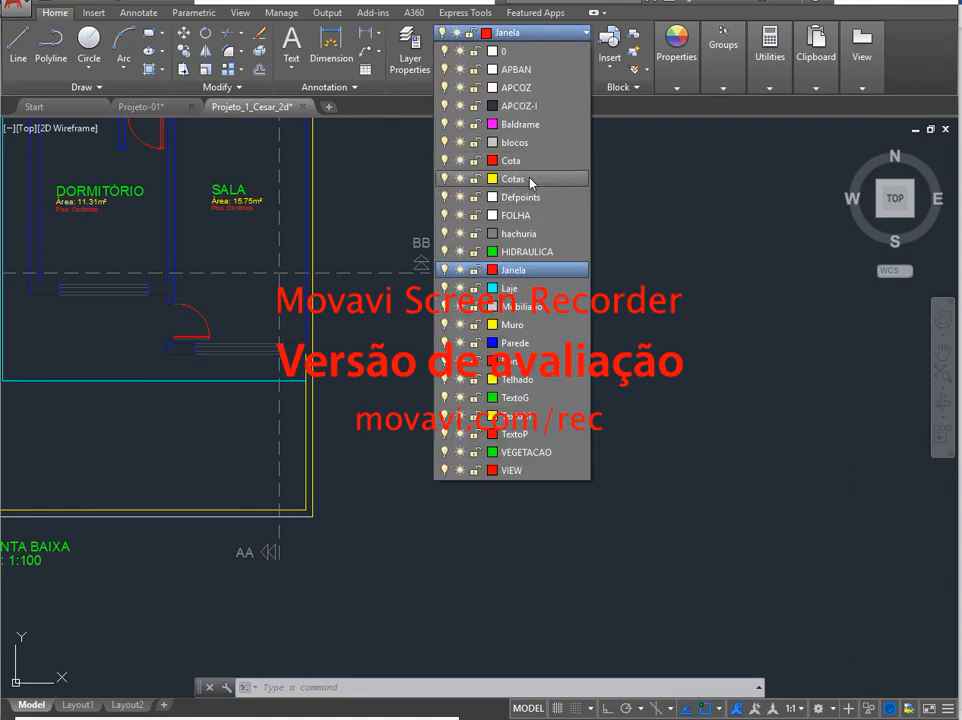
{"action": "left_click", "coordinate": [531, 180]}
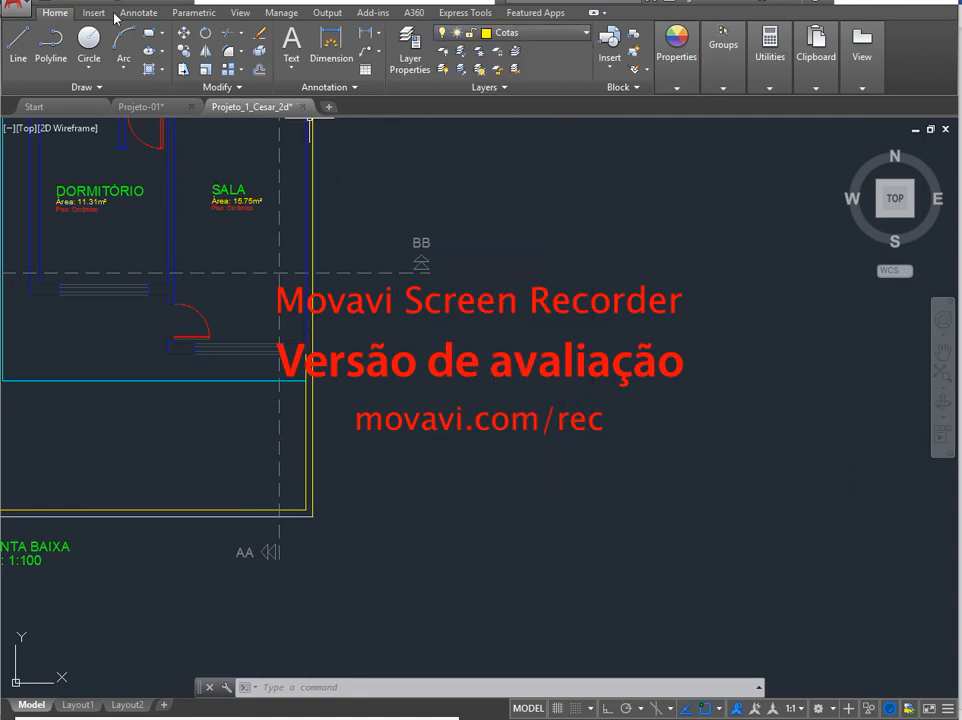
Add a vertical linear dimension just outside the plan's right boundary wall, from the lot's lower-right corner to the house's front wall.
{"action": "left_click", "coordinate": [138, 12]}
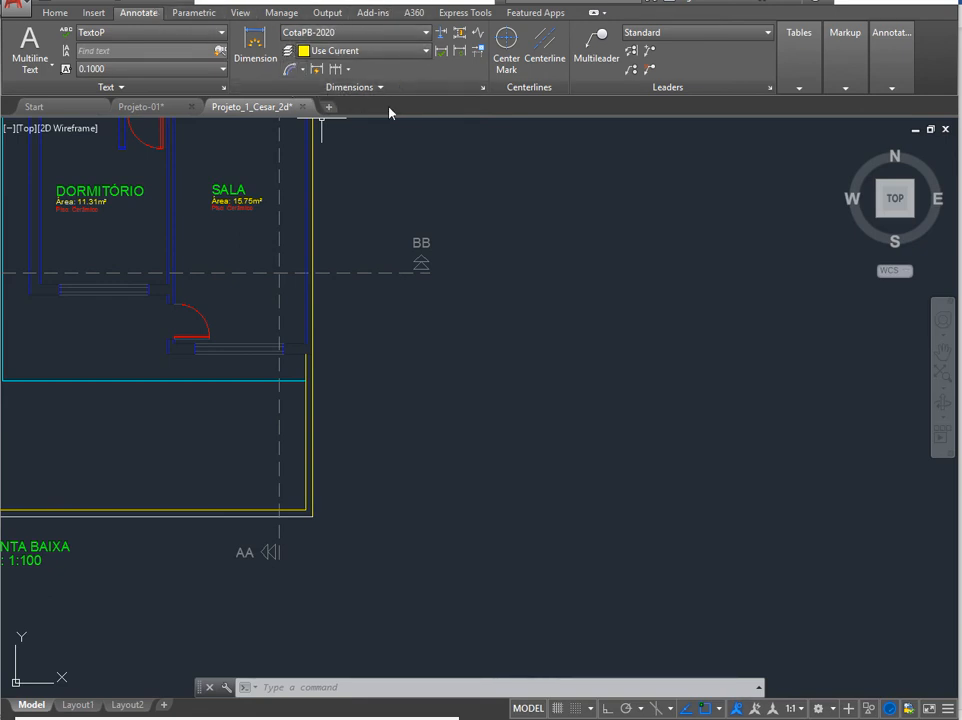
{"action": "left_click", "coordinate": [304, 70]}
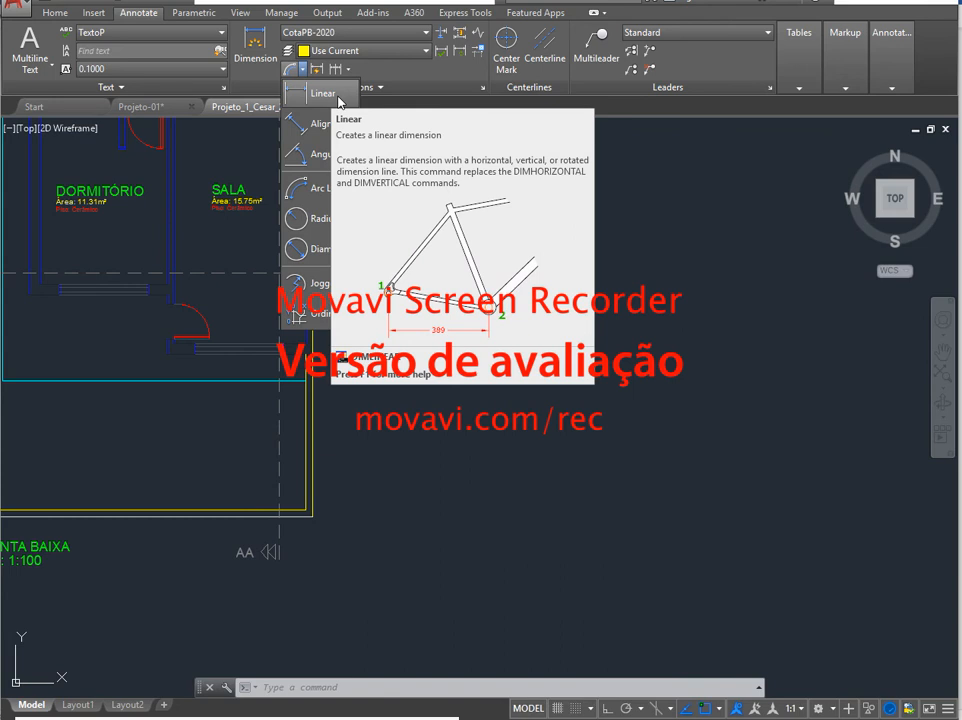
{"action": "left_click", "coordinate": [338, 97]}
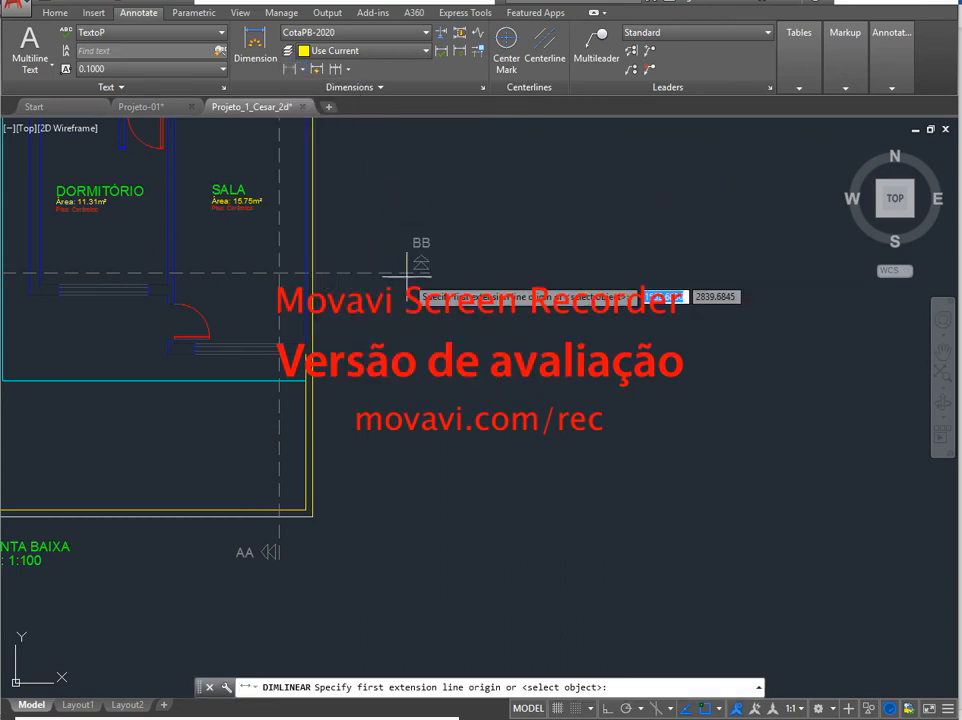
{"action": "left_click", "coordinate": [312, 517]}
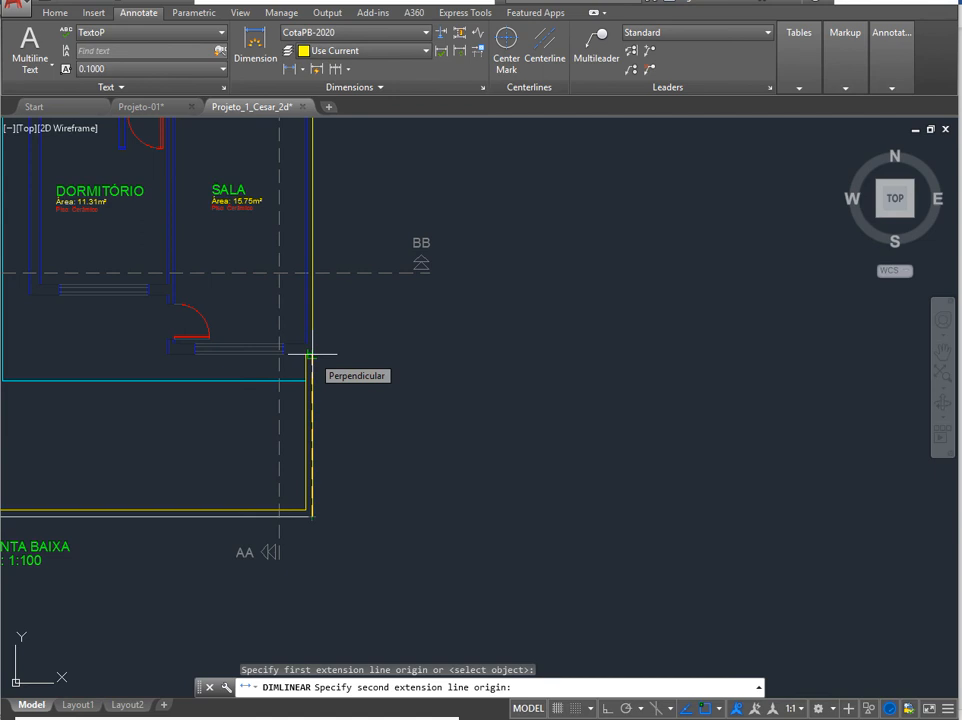
{"action": "left_click", "coordinate": [312, 375]}
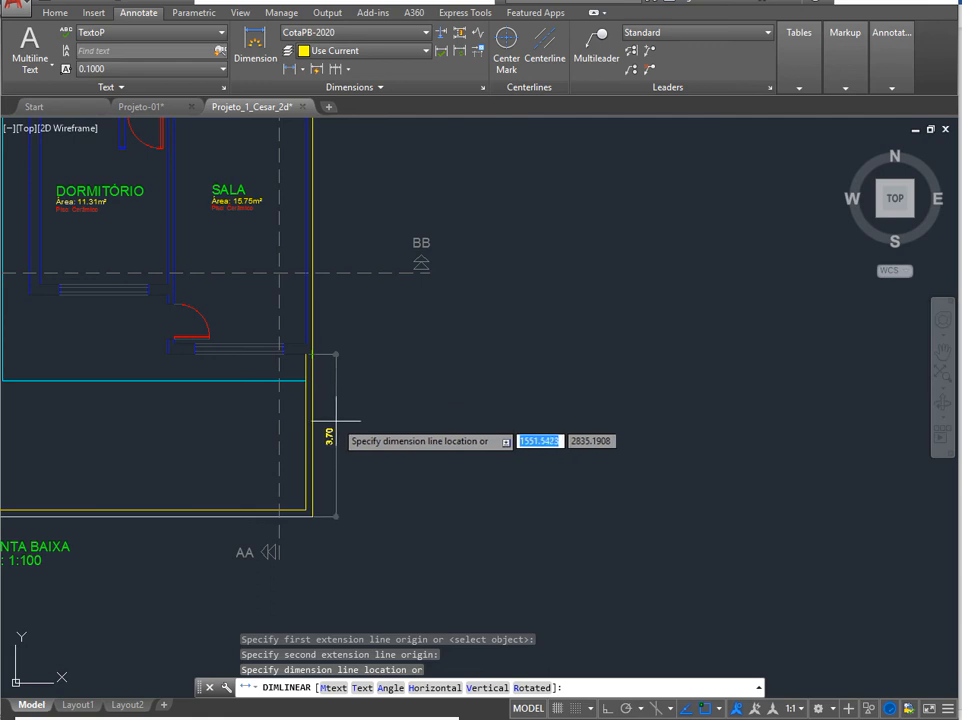
{"action": "left_click", "coordinate": [336, 422]}
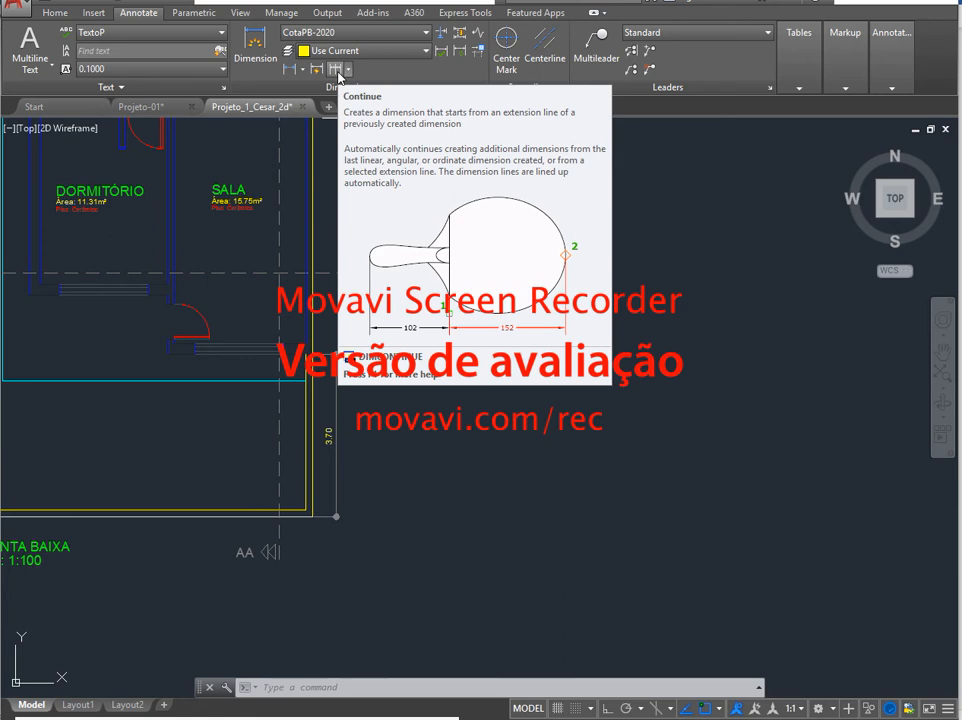
Continue the right-side dimension chain to the kitchen's rear wall, the service area's upper edge and the lot's upper-right corner.
{"action": "left_click", "coordinate": [338, 70]}
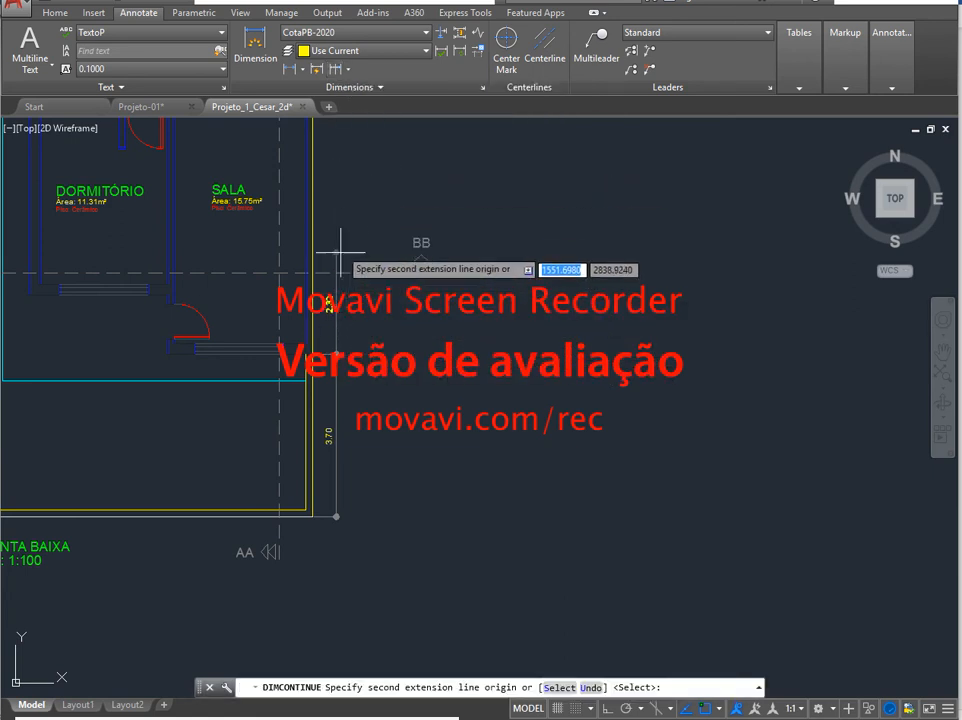
{"action": "mouse_move", "coordinate": [337, 211]}
{"action": "middle_mouse_down"}
{"action": "mouse_move", "coordinate": [390, 347]}
{"action": "mouse_move", "coordinate": [434, 631]}
{"action": "middle_mouse_up"}
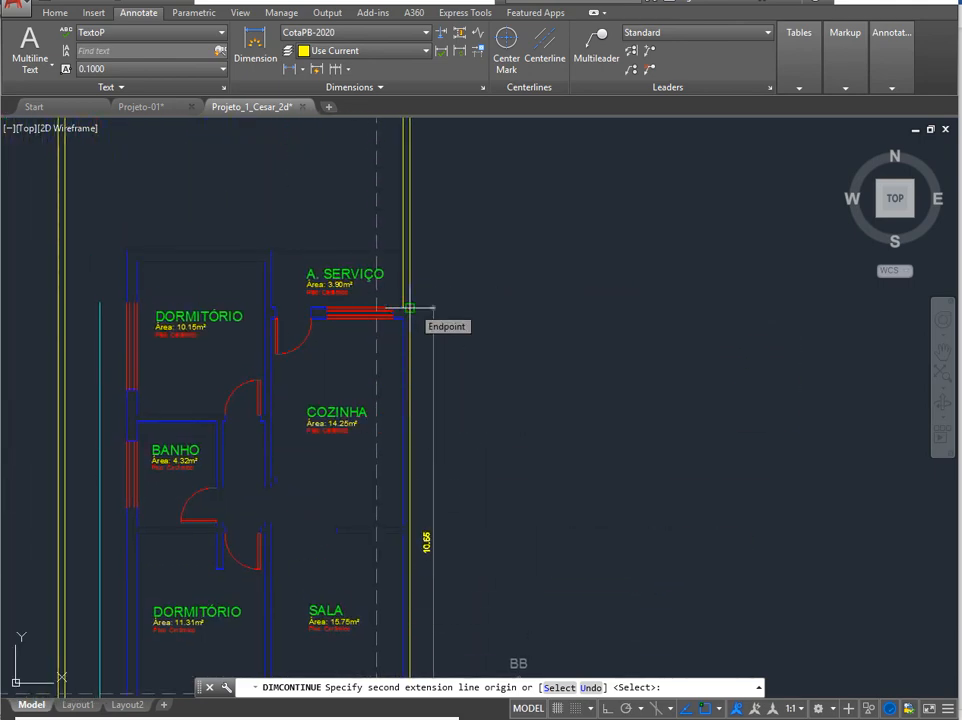
{"action": "left_click", "coordinate": [410, 308]}
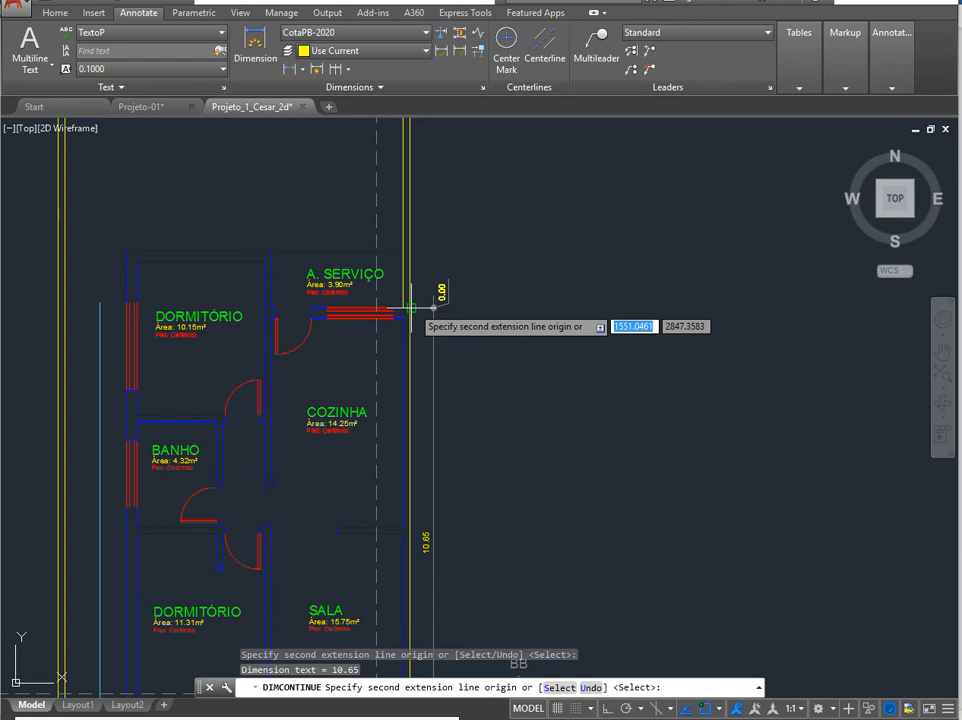
{"action": "left_click", "coordinate": [403, 250]}
{"action": "mouse_move", "coordinate": [457, 172]}
{"action": "middle_mouse_down"}
{"action": "mouse_move", "coordinate": [483, 317]}
{"action": "mouse_move", "coordinate": [476, 396]}
{"action": "middle_mouse_up"}
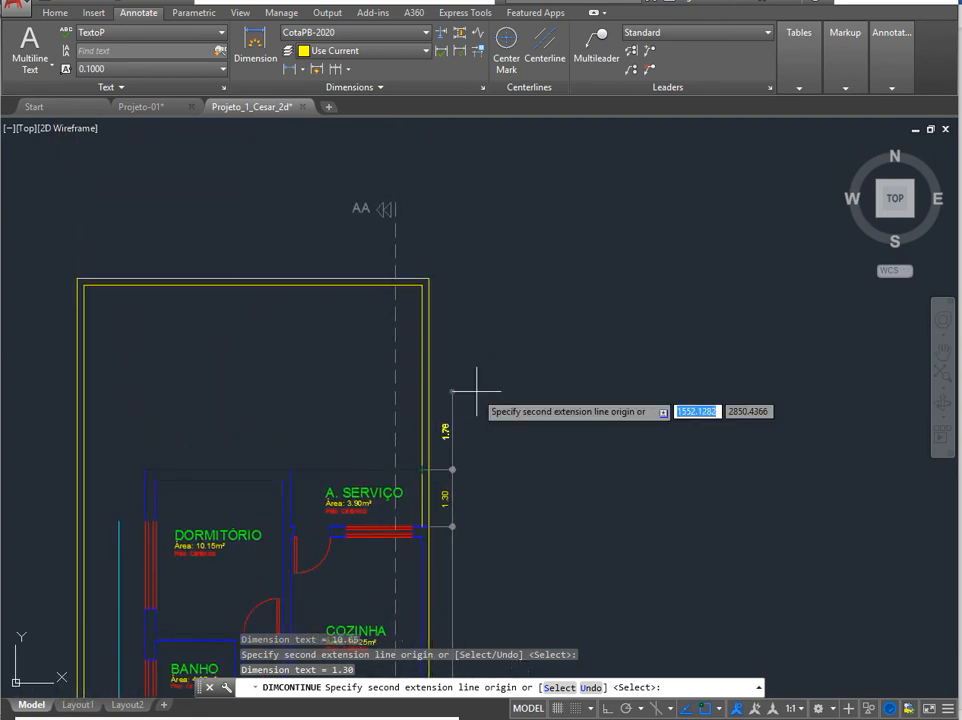
{"action": "left_click", "coordinate": [429, 278]}
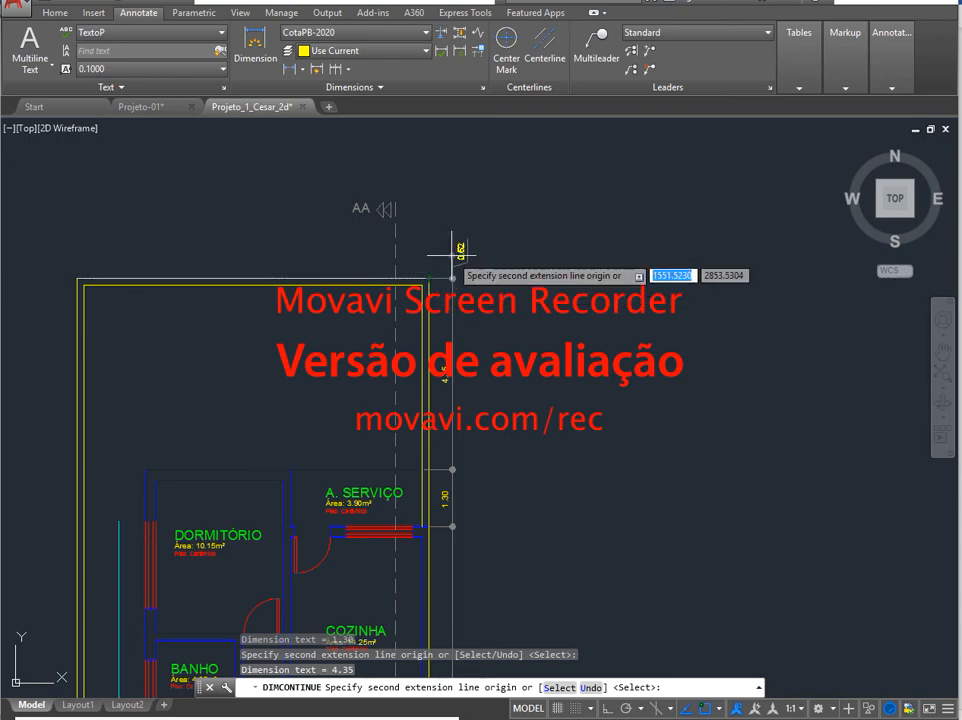
{"action": "key", "text": "Return"}
{"action": "key", "text": "Return"}
Examine the dimension chain along the plan's right boundary, including its text, end dots and extension line origins.
{"action": "middle_click_drag", "start_coordinate": [420, 430], "coordinate": [406, 334]}
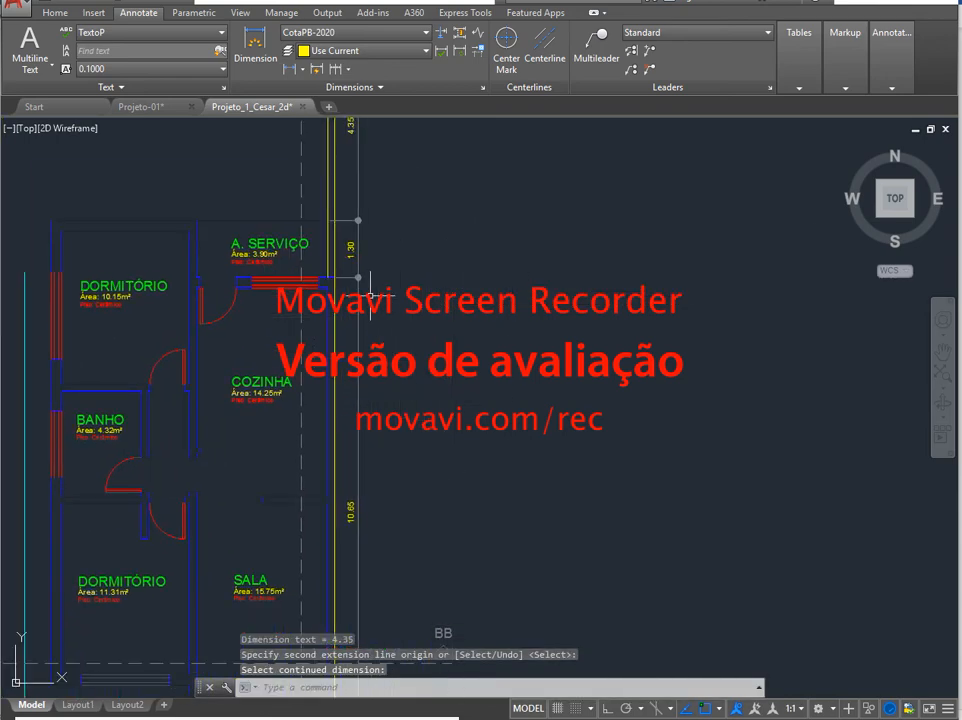
{"action": "scroll", "coordinate": [344, 223], "scroll_direction": "up", "scroll_amount": 8}
{"action": "scroll", "coordinate": [403, 407], "scroll_direction": "down", "scroll_amount": 4}
{"action": "scroll", "coordinate": [397, 286], "scroll_direction": "down", "scroll_amount": 3}
{"action": "scroll", "coordinate": [404, 378], "scroll_direction": "up", "scroll_amount": 6}
{"action": "scroll", "coordinate": [407, 385], "scroll_direction": "down", "scroll_amount": 6}
{"action": "scroll", "coordinate": [418, 560], "scroll_direction": "up", "scroll_amount": 4}
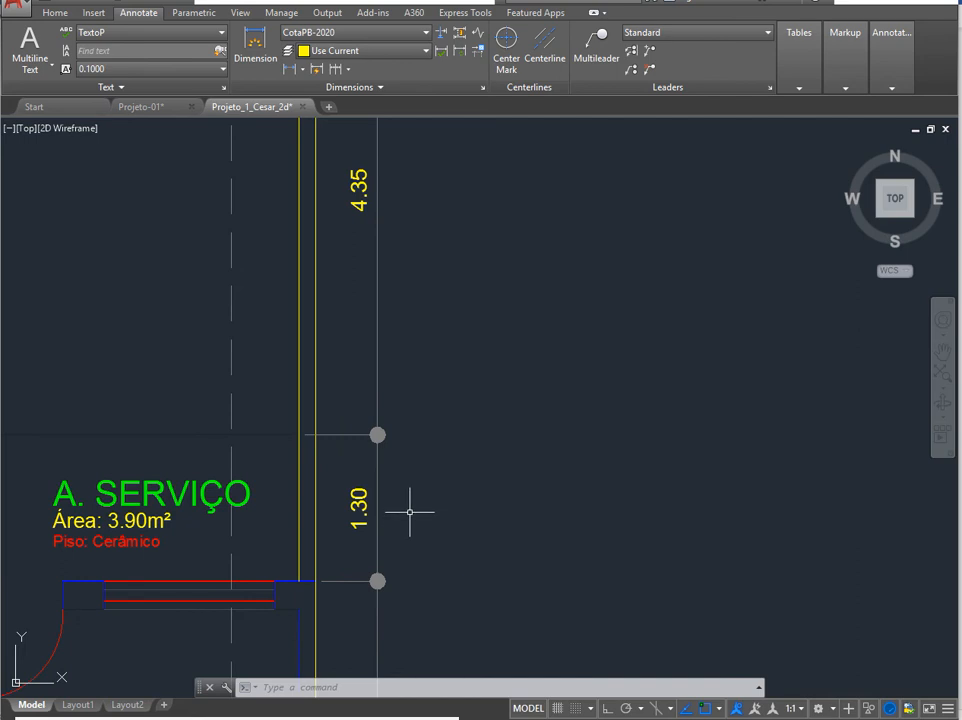
{"action": "scroll", "coordinate": [409, 512], "scroll_direction": "down", "scroll_amount": 5}
{"action": "middle_click_drag", "start_coordinate": [418, 527], "coordinate": [382, 350]}
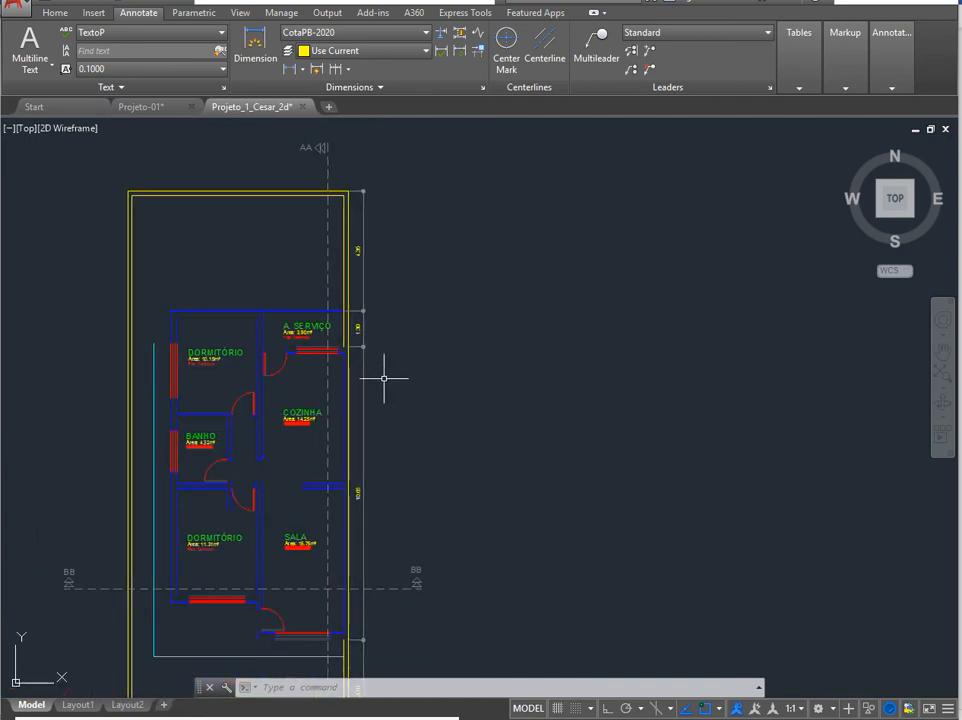
{"action": "scroll", "coordinate": [358, 317], "scroll_direction": "up", "scroll_amount": 5}
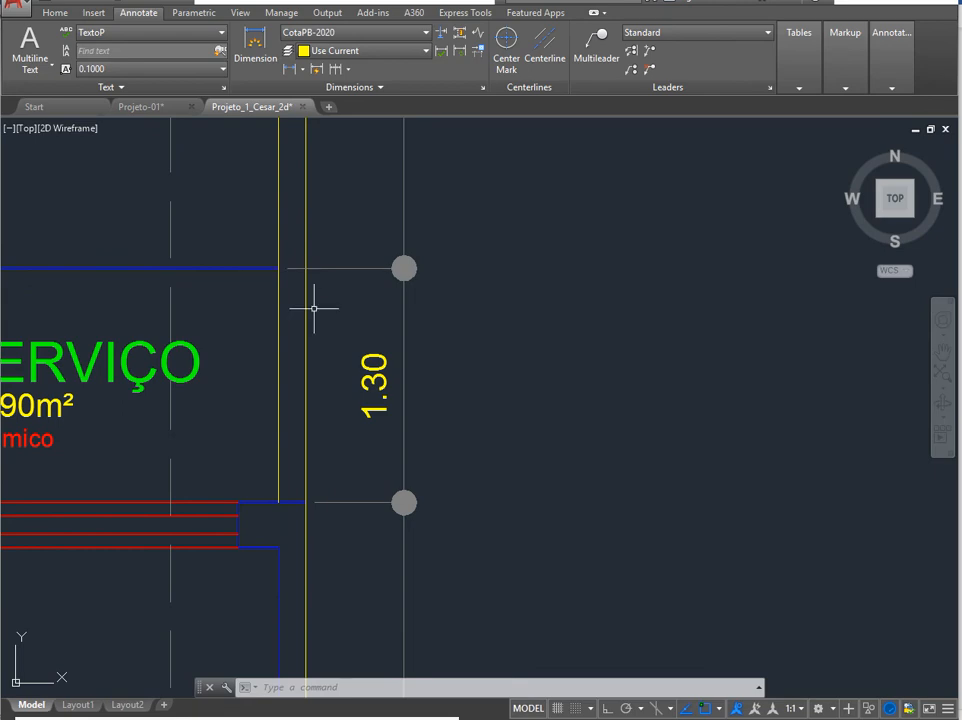
{"action": "scroll", "coordinate": [412, 464], "scroll_direction": "down", "scroll_amount": 6}
{"action": "middle_click_drag", "start_coordinate": [411, 457], "coordinate": [353, 278]}
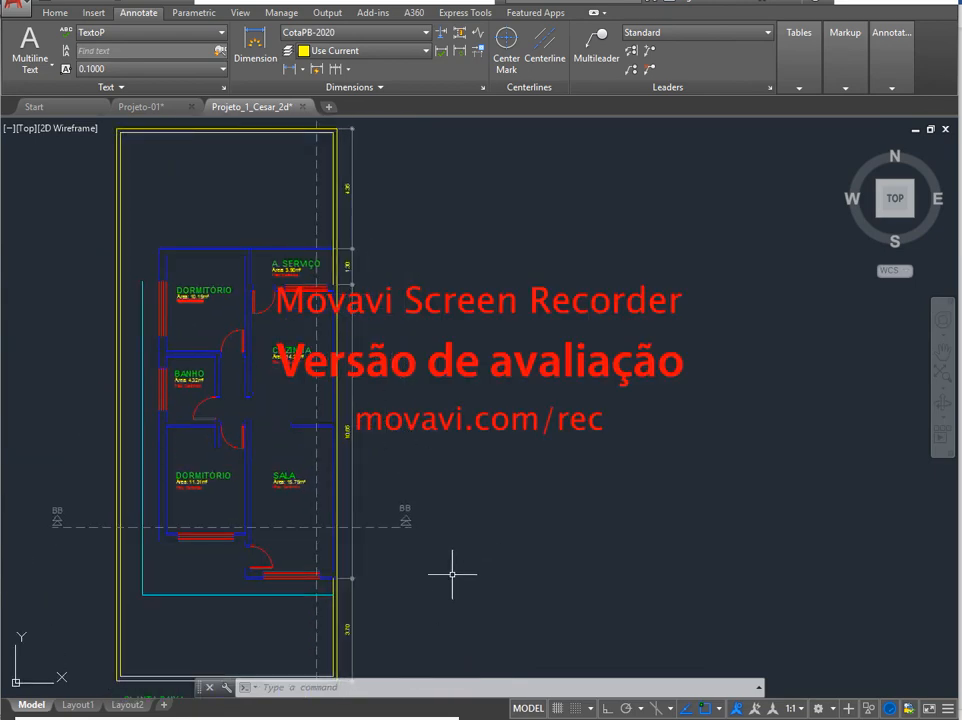
{"action": "scroll", "coordinate": [380, 444], "scroll_direction": "down", "scroll_amount": 3}
{"action": "scroll", "coordinate": [326, 477], "scroll_direction": "up", "scroll_amount": 5}
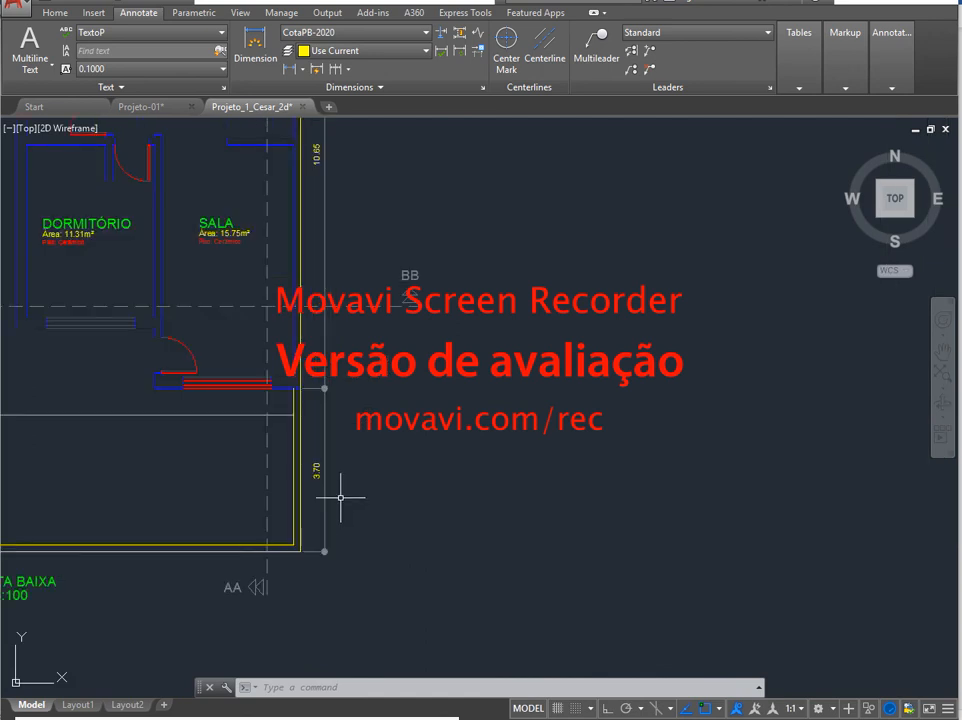
{"action": "scroll", "coordinate": [340, 497], "scroll_direction": "down", "scroll_amount": 4}
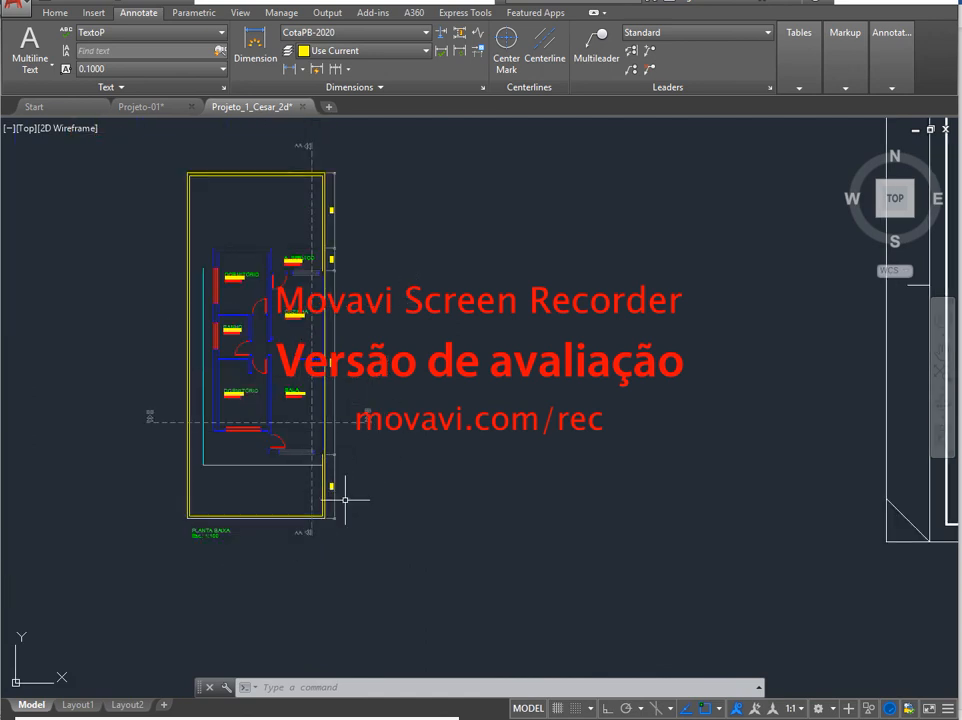
{"action": "scroll", "coordinate": [345, 499], "scroll_direction": "up", "scroll_amount": 5}
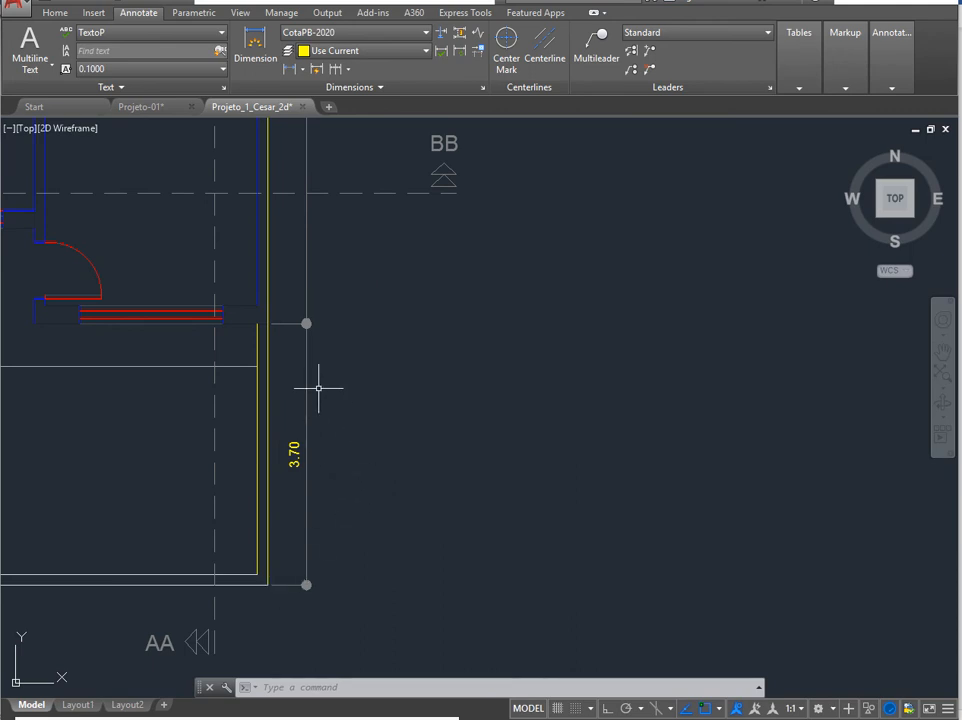
{"action": "scroll", "coordinate": [380, 318], "scroll_direction": "down", "scroll_amount": 5}
{"action": "middle_click_drag", "start_coordinate": [380, 318], "coordinate": [439, 664]}
{"action": "scroll", "coordinate": [442, 361], "scroll_direction": "up", "scroll_amount": 4}
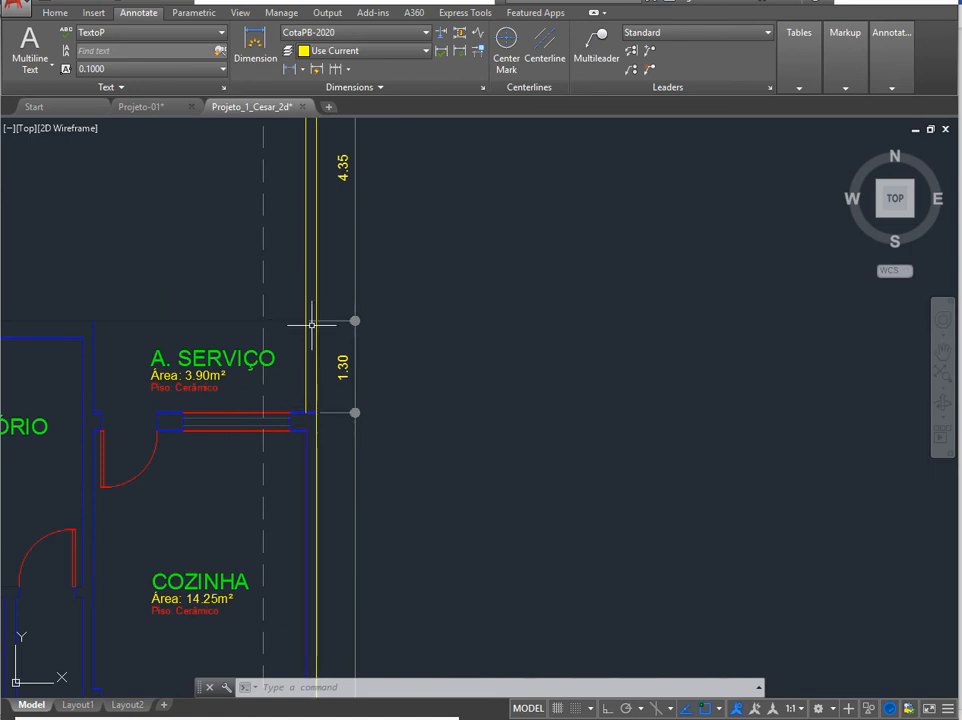
{"action": "scroll", "coordinate": [330, 322], "scroll_direction": "down", "scroll_amount": 3}
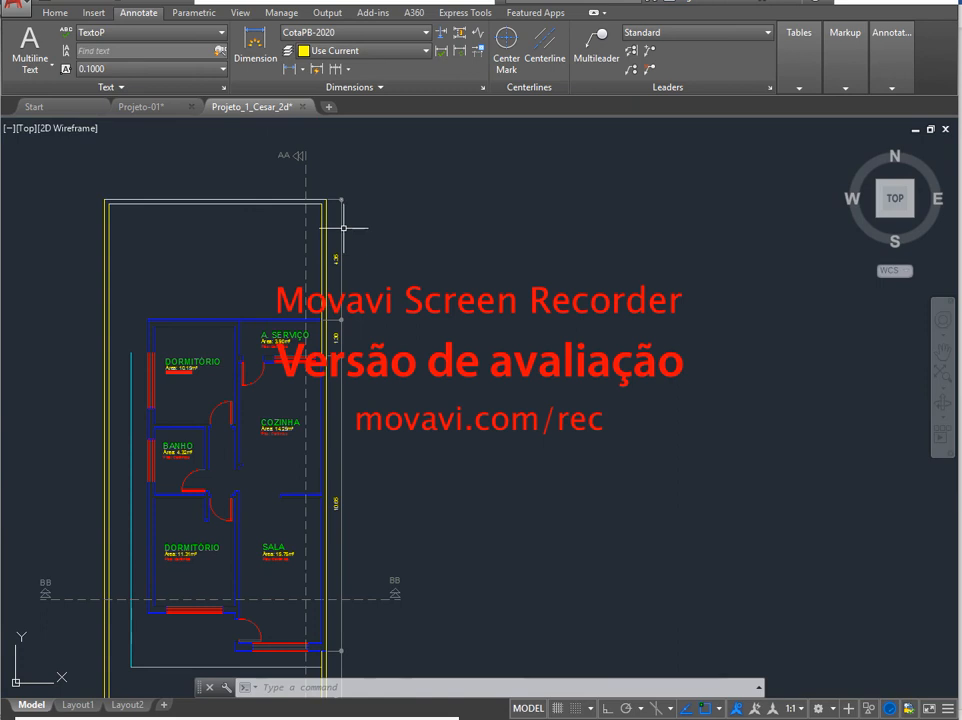
{"action": "middle_click_drag", "start_coordinate": [380, 406], "coordinate": [331, 326]}
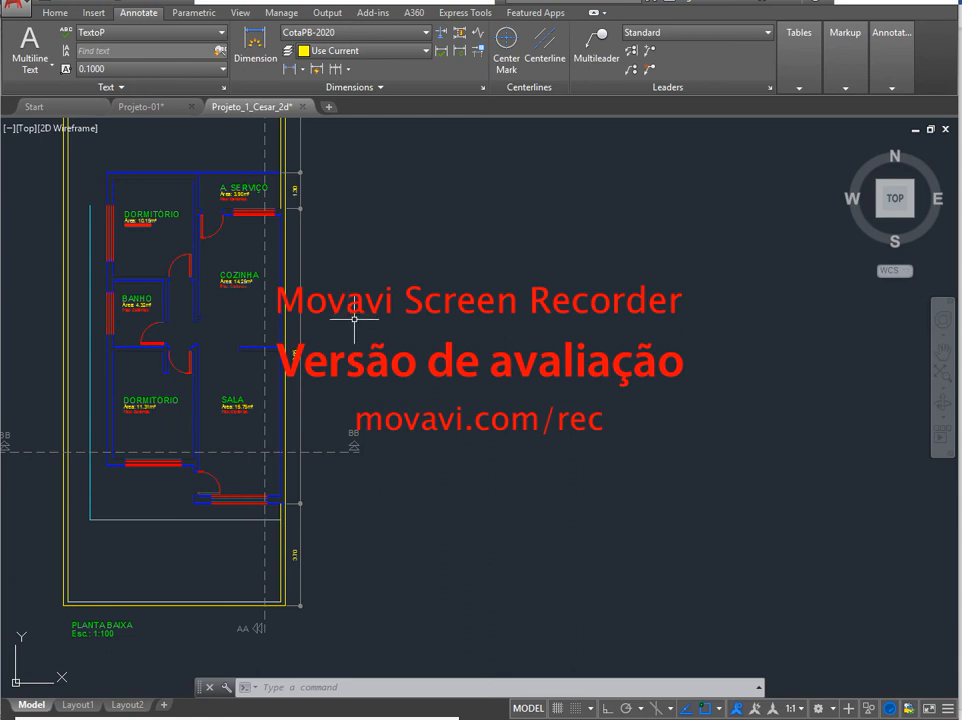
Add a second vertical linear dimension outside the first chain, from the lot's lower-right corner to the house's front wall.
{"action": "left_click", "coordinate": [290, 70]}
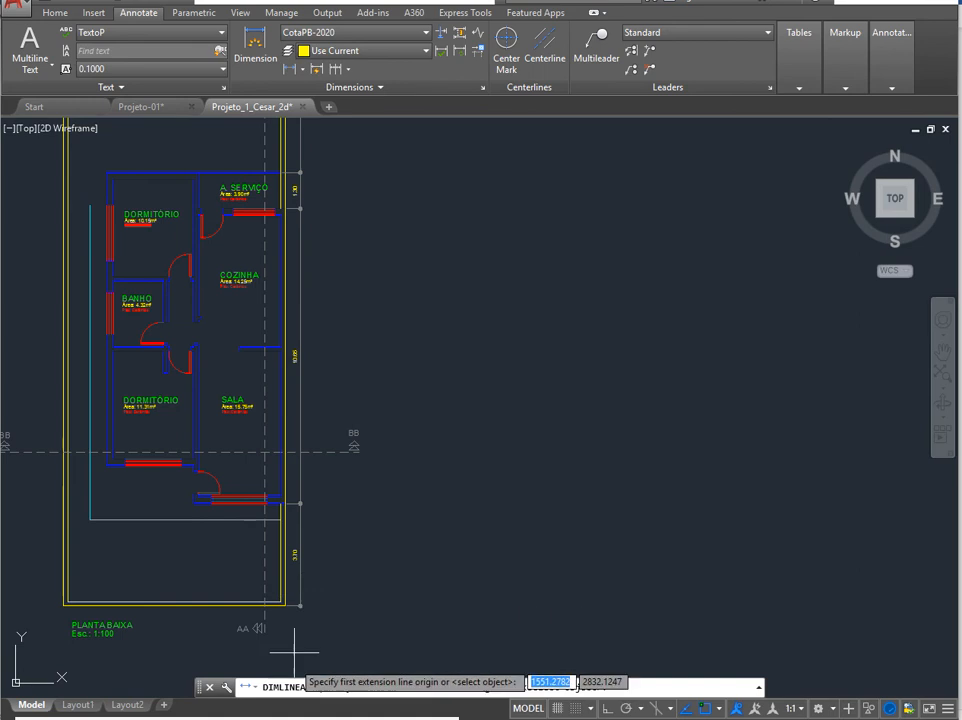
{"action": "left_click", "coordinate": [286, 605]}
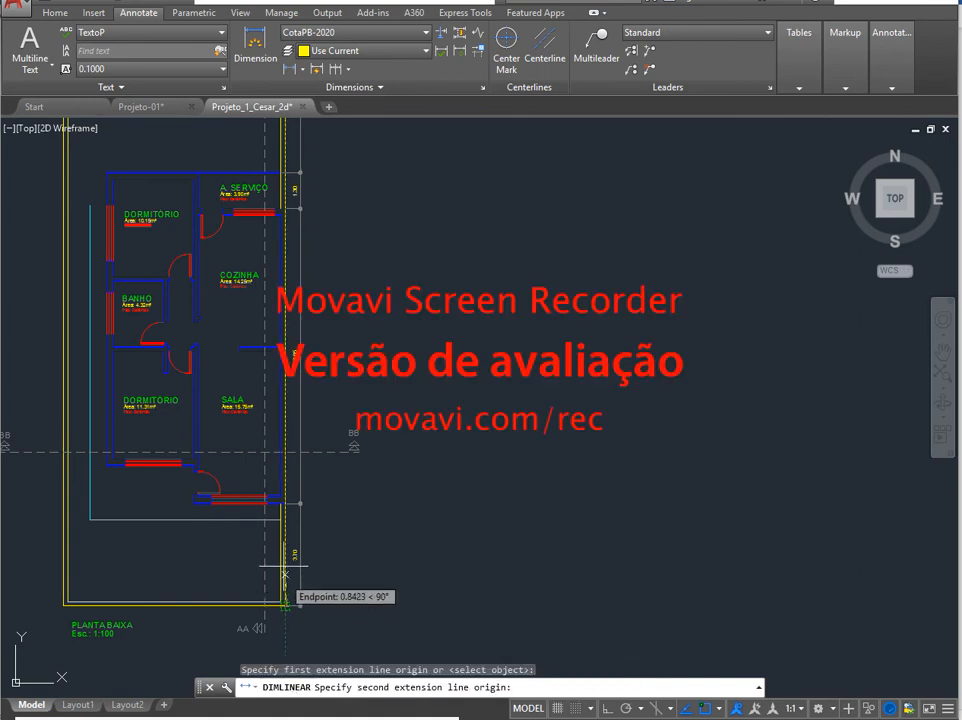
{"action": "left_click", "coordinate": [286, 504]}
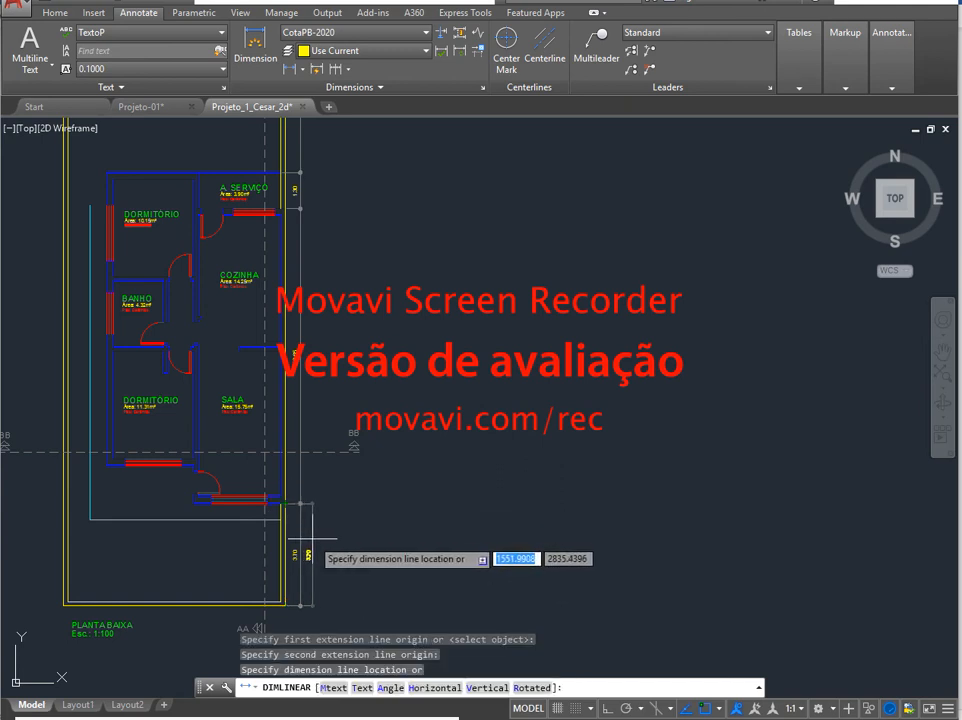
{"action": "left_click", "coordinate": [313, 536]}
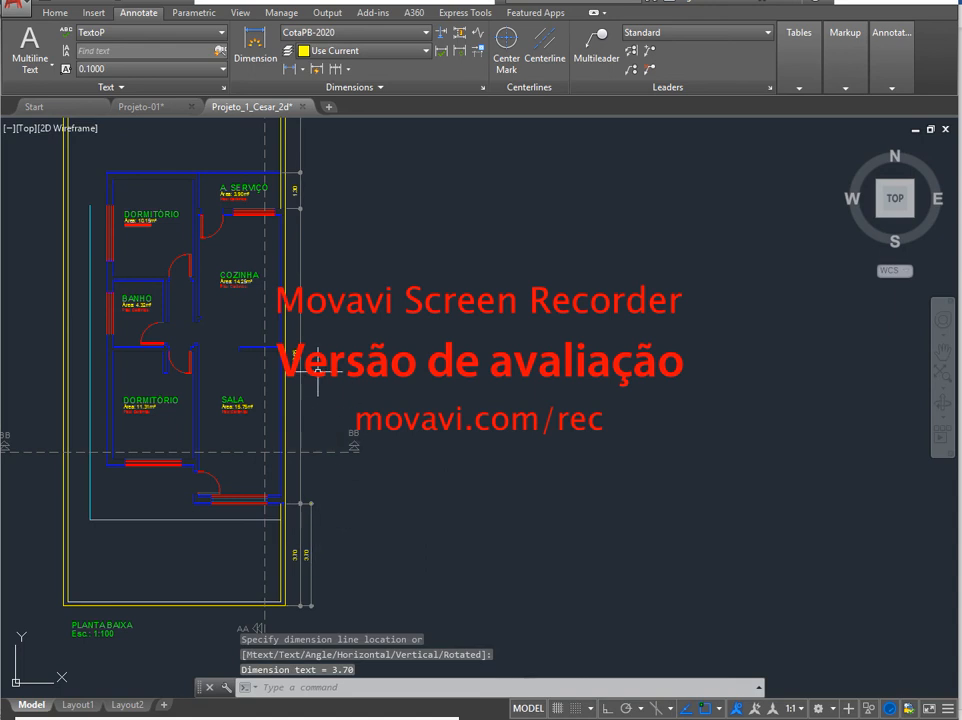
Continue the outer dimension chain to the service area's upper edge and the lot's upper-right corner.
{"action": "middle_click_drag", "start_coordinate": [322, 368], "coordinate": [354, 429]}
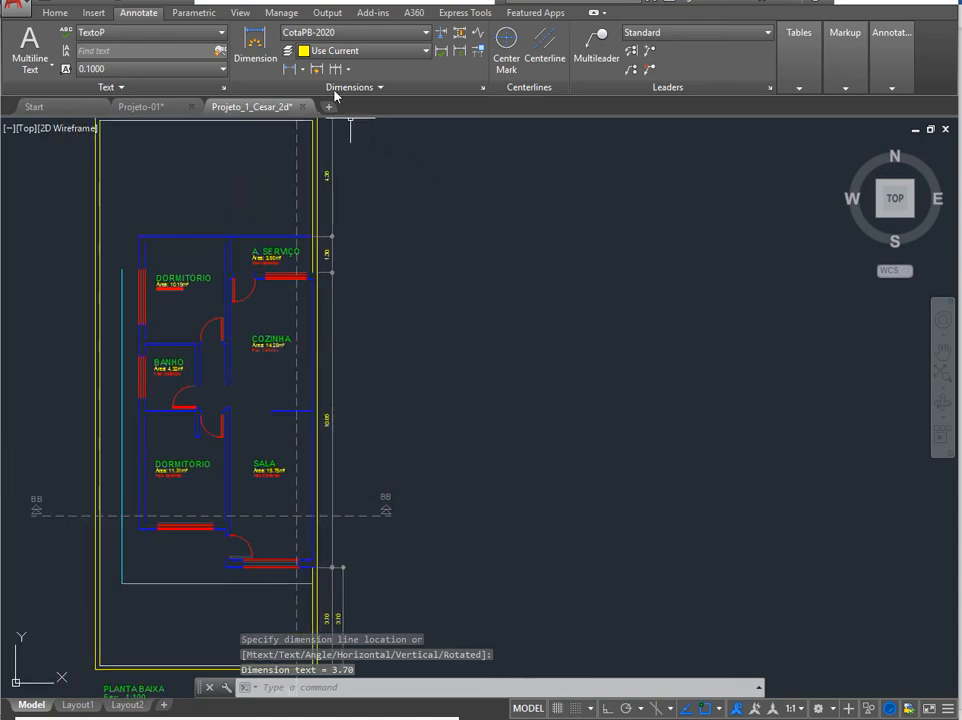
{"action": "left_click", "coordinate": [334, 72]}
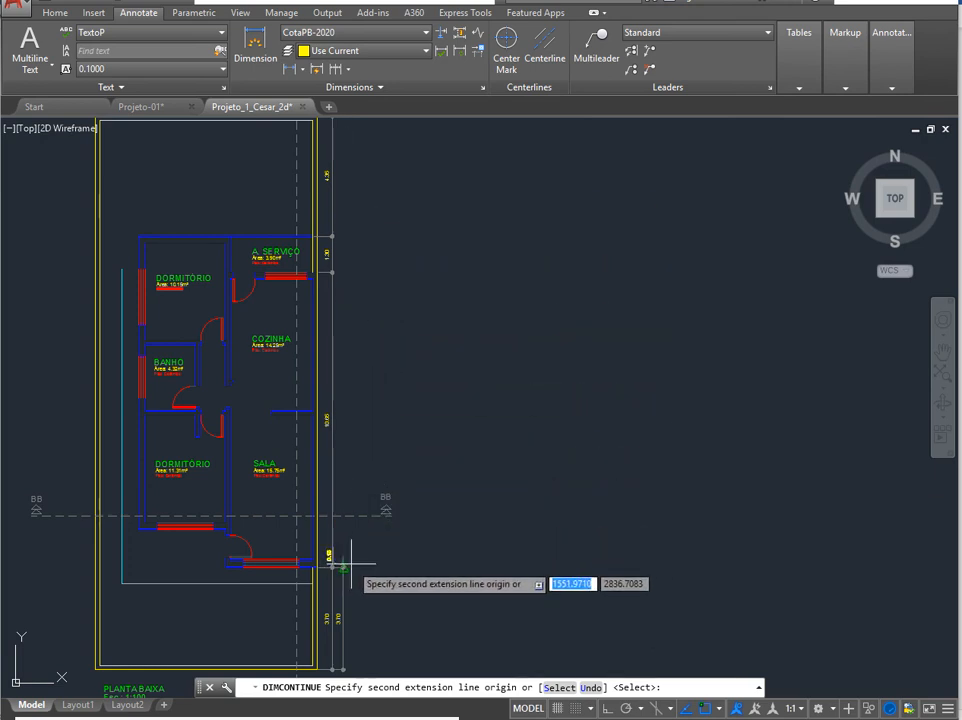
{"action": "mouse_move", "coordinate": [378, 206]}
{"action": "middle_mouse_down"}
{"action": "mouse_move", "coordinate": [427, 400]}
{"action": "mouse_move", "coordinate": [370, 452]}
{"action": "middle_mouse_up"}
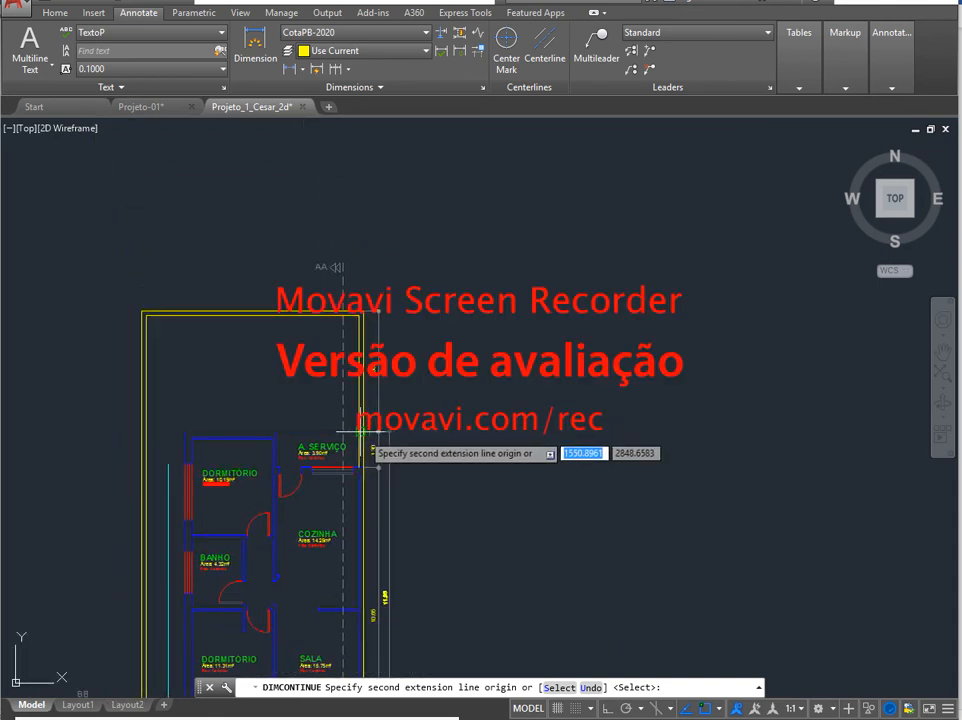
{"action": "left_click", "coordinate": [359, 432]}
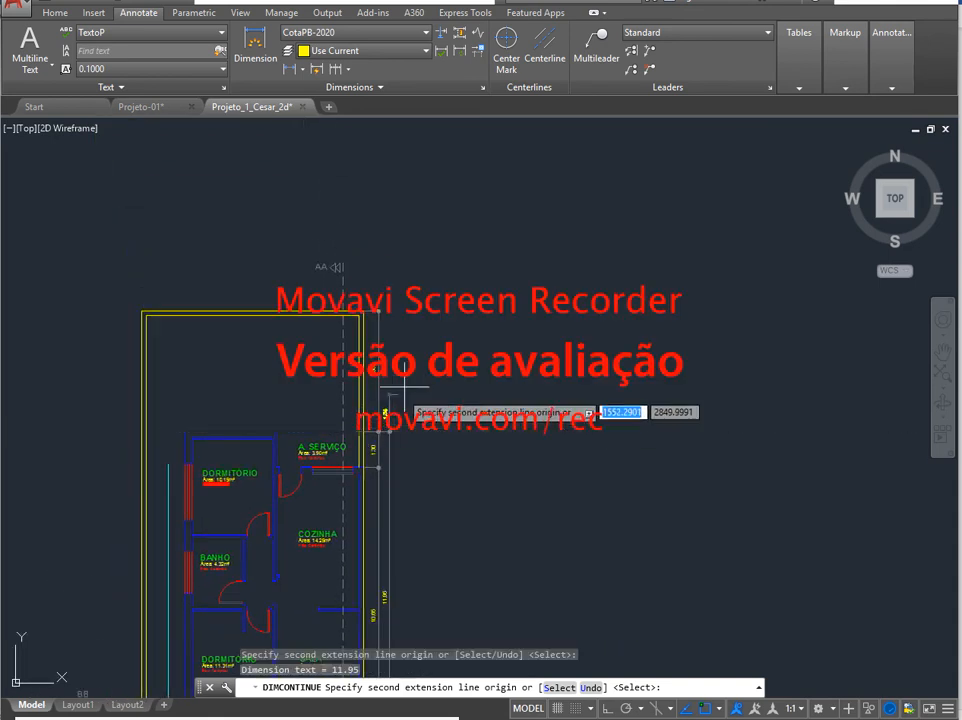
{"action": "left_click", "coordinate": [361, 312]}
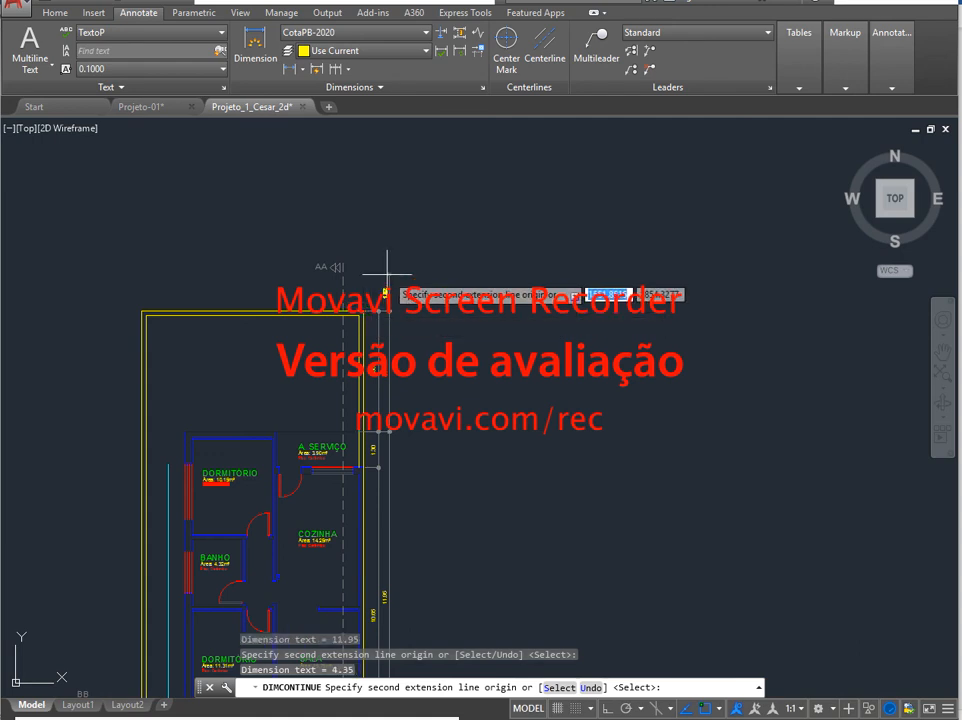
End the outer dimension chain and review both vertical chains along the plan's right side.
{"action": "key", "text": "Return"}
{"action": "key", "text": "Return"}
{"action": "mouse_move", "coordinate": [429, 399]}
{"action": "middle_mouse_down"}
{"action": "mouse_move", "coordinate": [339, 184]}
{"action": "mouse_move", "coordinate": [352, 184]}
{"action": "middle_mouse_up"}
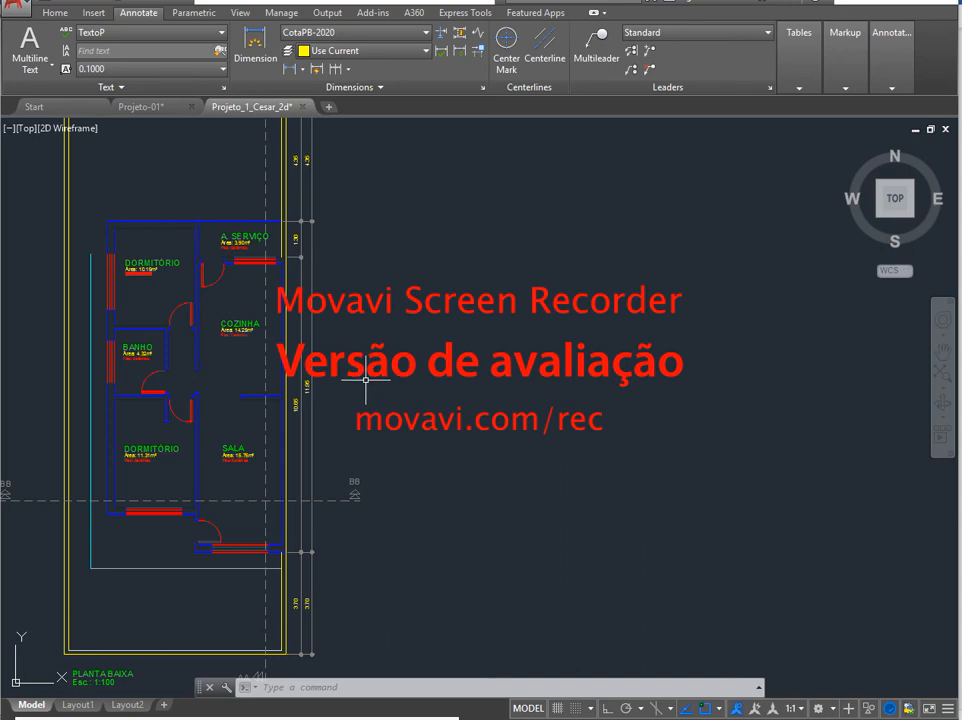
{"action": "scroll", "coordinate": [366, 380], "scroll_direction": "down", "scroll_amount": 5}
{"action": "scroll", "coordinate": [365, 382], "scroll_direction": "up", "scroll_amount": 3}
{"action": "scroll", "coordinate": [323, 494], "scroll_direction": "up", "scroll_amount": 2}
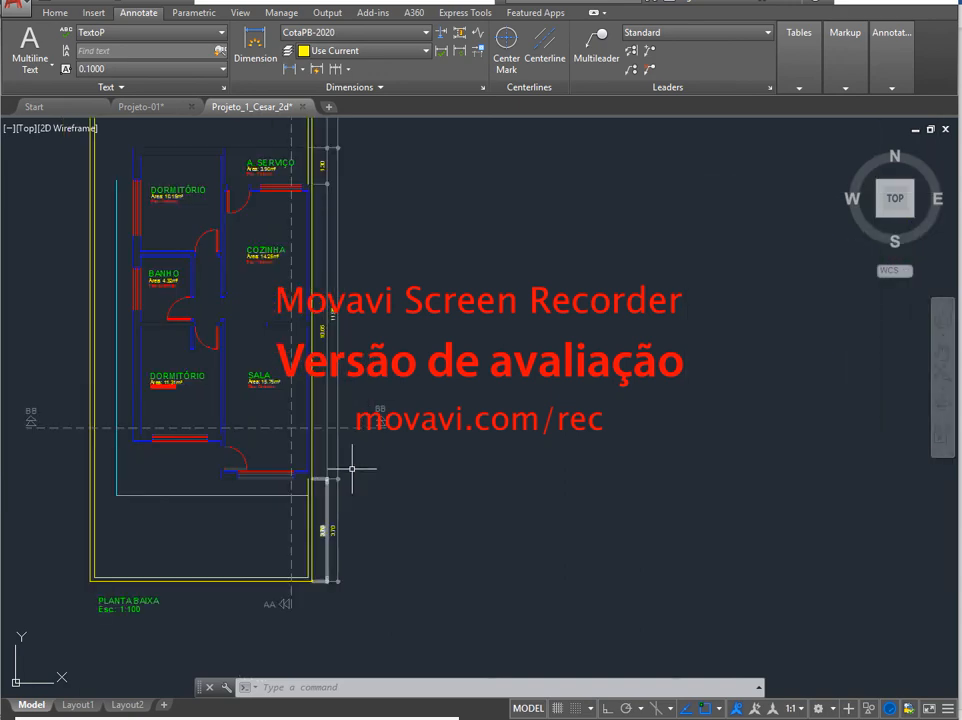
{"action": "middle_click_drag", "start_coordinate": [419, 314], "coordinate": [415, 380]}
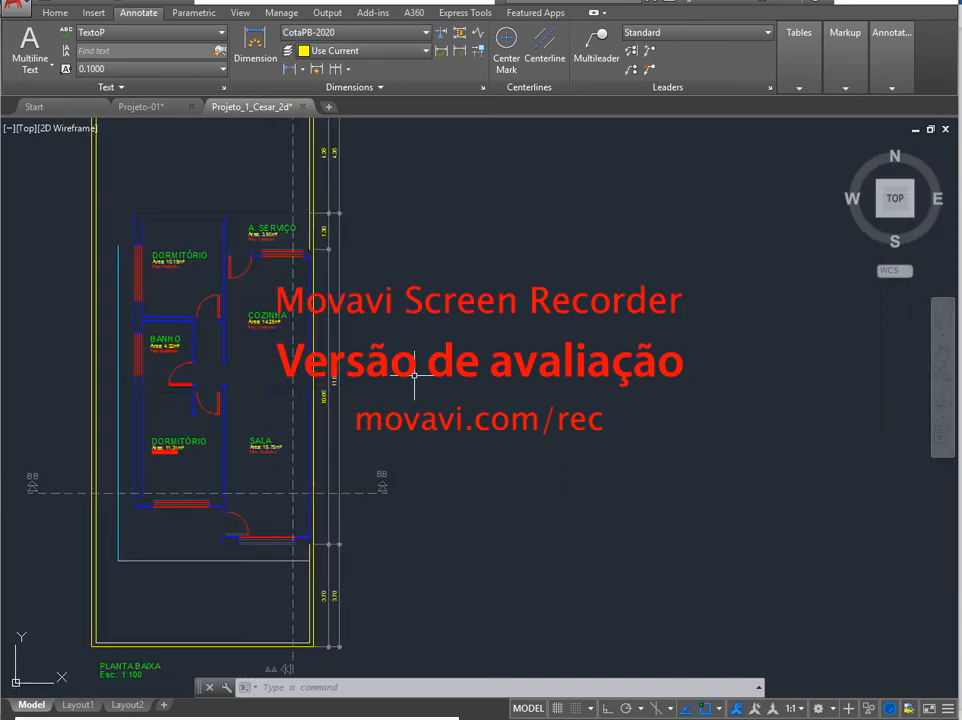
{"action": "scroll", "coordinate": [414, 375], "scroll_direction": "down", "scroll_amount": 2}
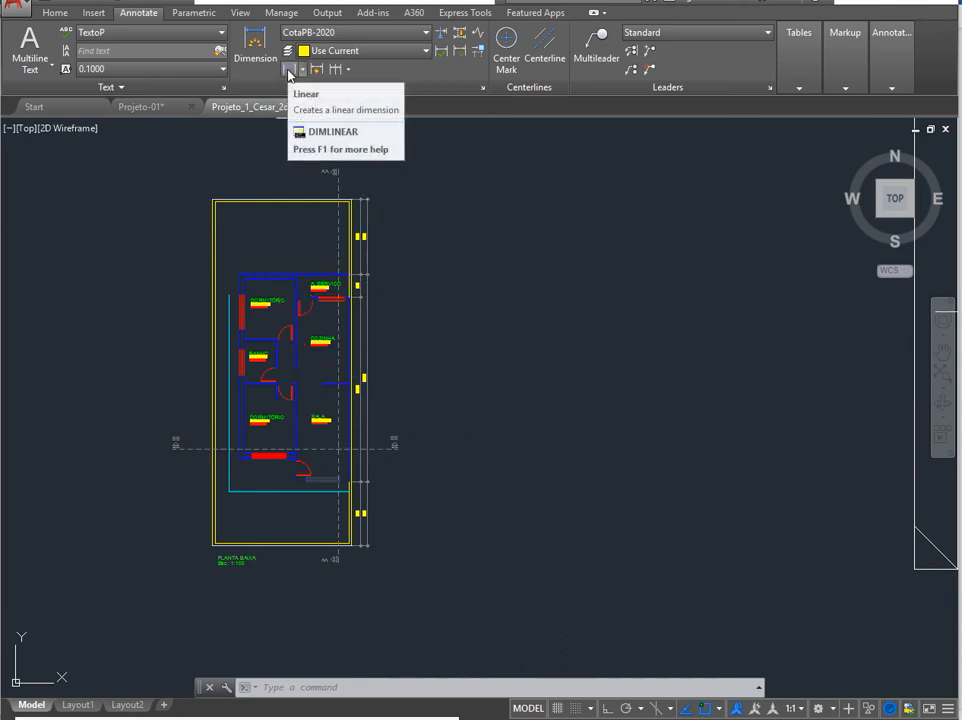
Add a third vertical linear dimension outside both chains, spanning from the lot's lower-right corner to its upper-right corner.
{"action": "left_click", "coordinate": [289, 70]}
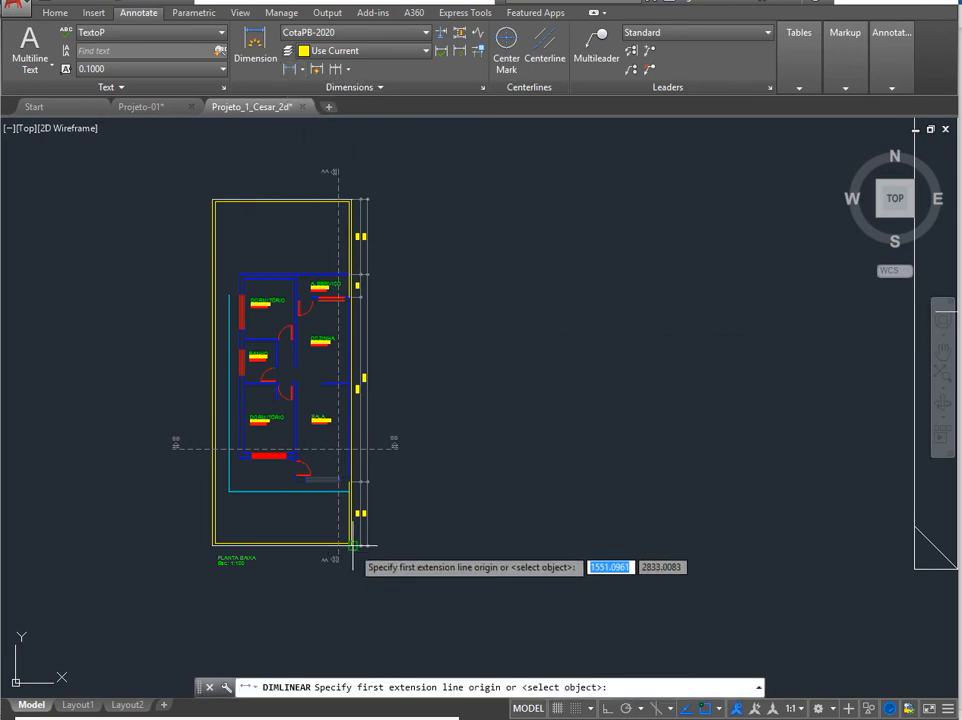
{"action": "left_click", "coordinate": [353, 545]}
{"action": "scroll", "coordinate": [360, 552], "scroll_direction": "up", "scroll_amount": 8}
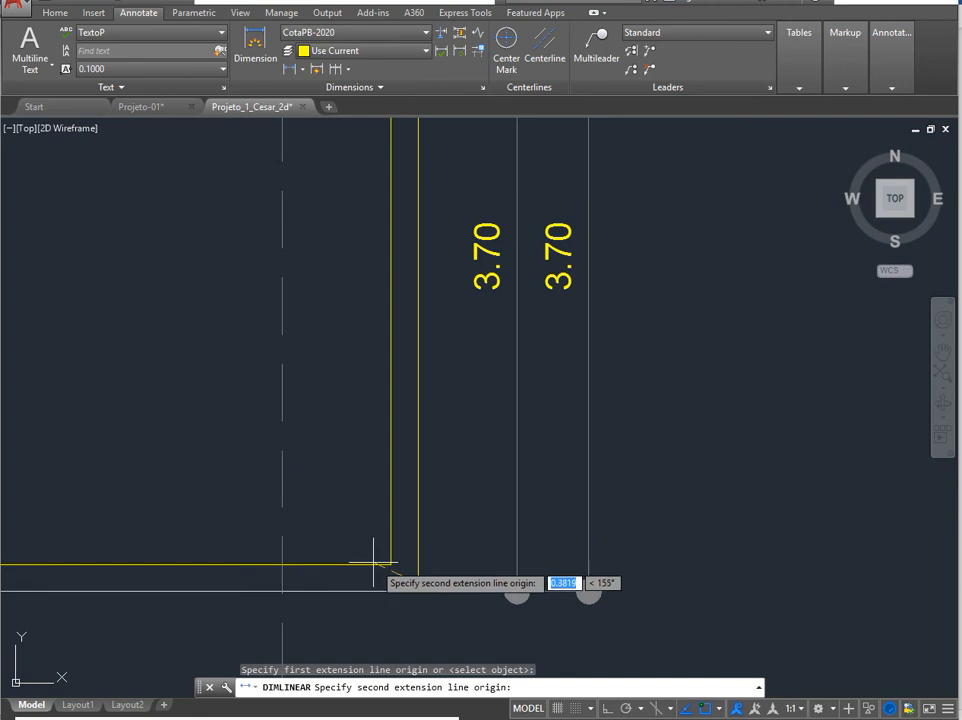
{"action": "scroll", "coordinate": [373, 562], "scroll_direction": "down", "scroll_amount": 8}
{"action": "middle_click_drag", "start_coordinate": [524, 253], "coordinate": [496, 520]}
{"action": "scroll", "coordinate": [425, 357], "scroll_direction": "up", "scroll_amount": 6}
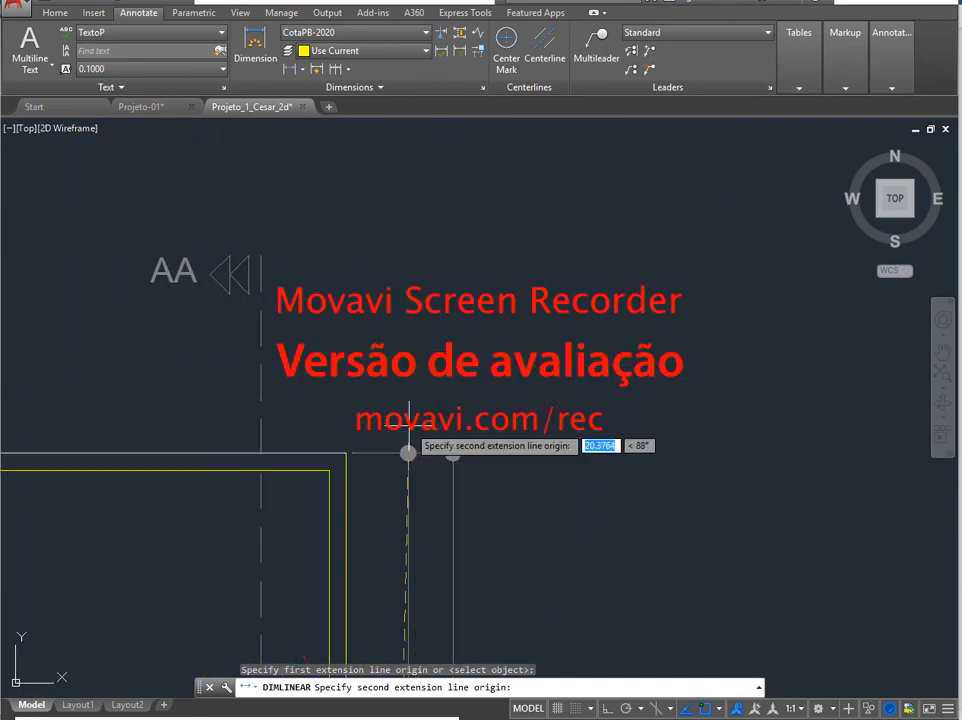
{"action": "left_click", "coordinate": [354, 455]}
{"action": "scroll", "coordinate": [451, 498], "scroll_direction": "down", "scroll_amount": 2}
{"action": "middle_click_drag", "start_coordinate": [451, 498], "coordinate": [374, 151]}
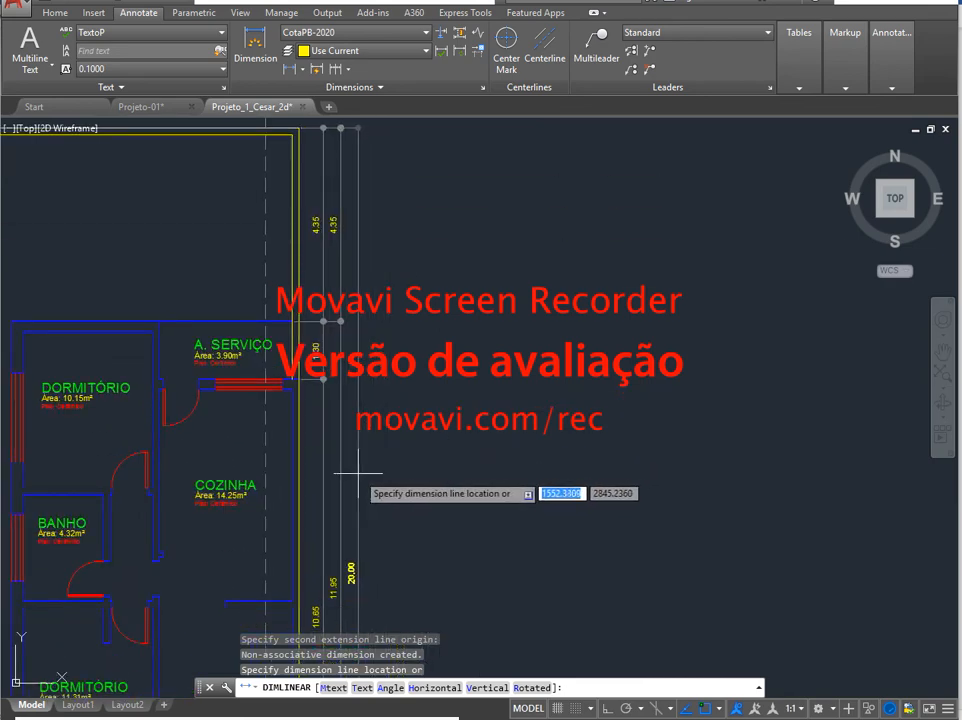
{"action": "left_click", "coordinate": [354, 473]}
{"action": "scroll", "coordinate": [410, 400], "scroll_direction": "down", "scroll_amount": 5}
{"action": "middle_click_drag", "start_coordinate": [440, 444], "coordinate": [440, 363]}
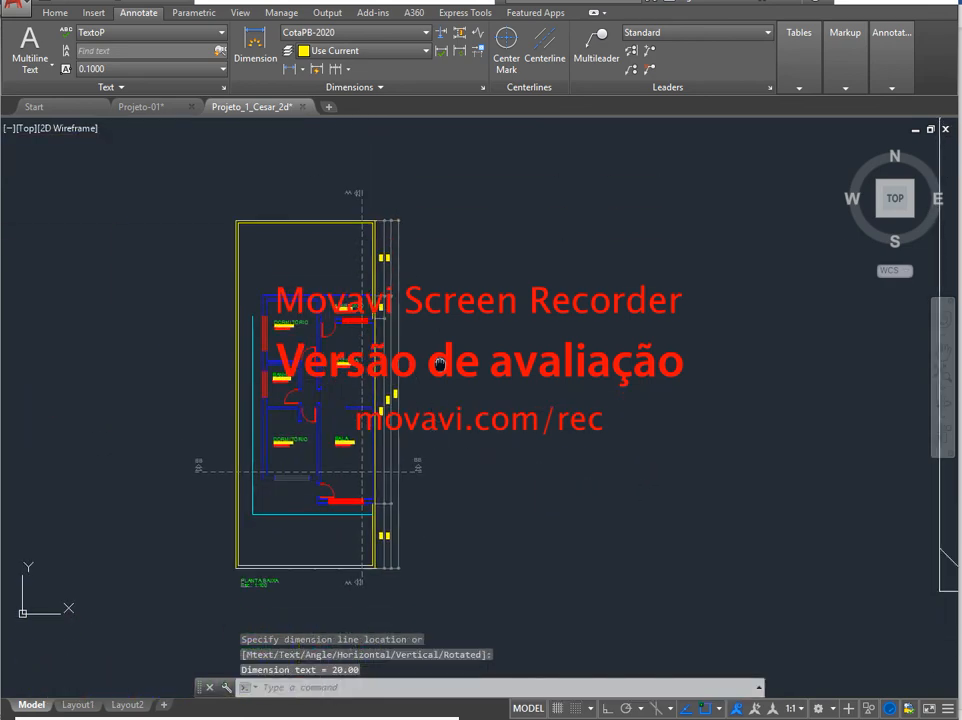
Add a horizontal linear dimension just above the lot, from its upper-right corner to the wall between the rear bedroom and service area.
{"action": "scroll", "coordinate": [390, 290], "scroll_direction": "up", "scroll_amount": 2}
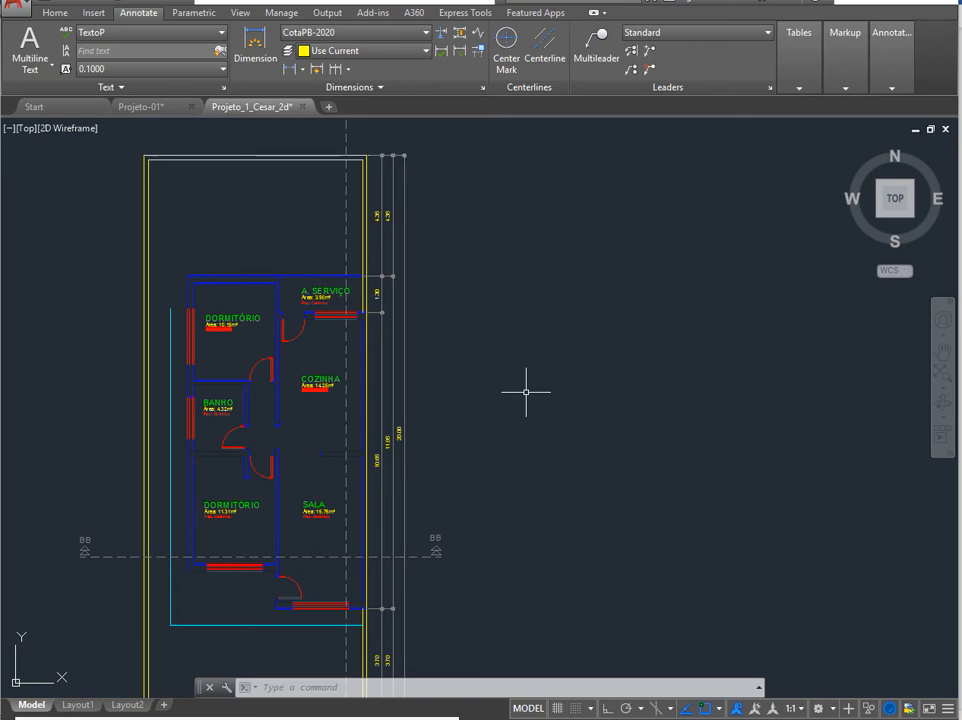
{"action": "middle_click_drag", "start_coordinate": [442, 328], "coordinate": [584, 472]}
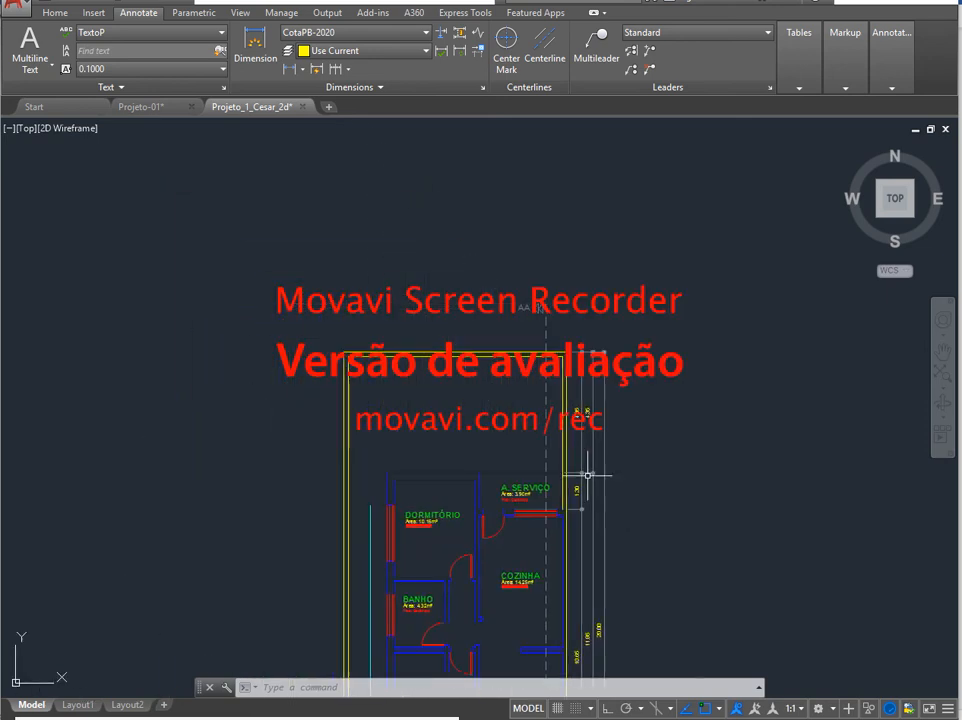
{"action": "scroll", "coordinate": [463, 416], "scroll_direction": "up", "scroll_amount": 3}
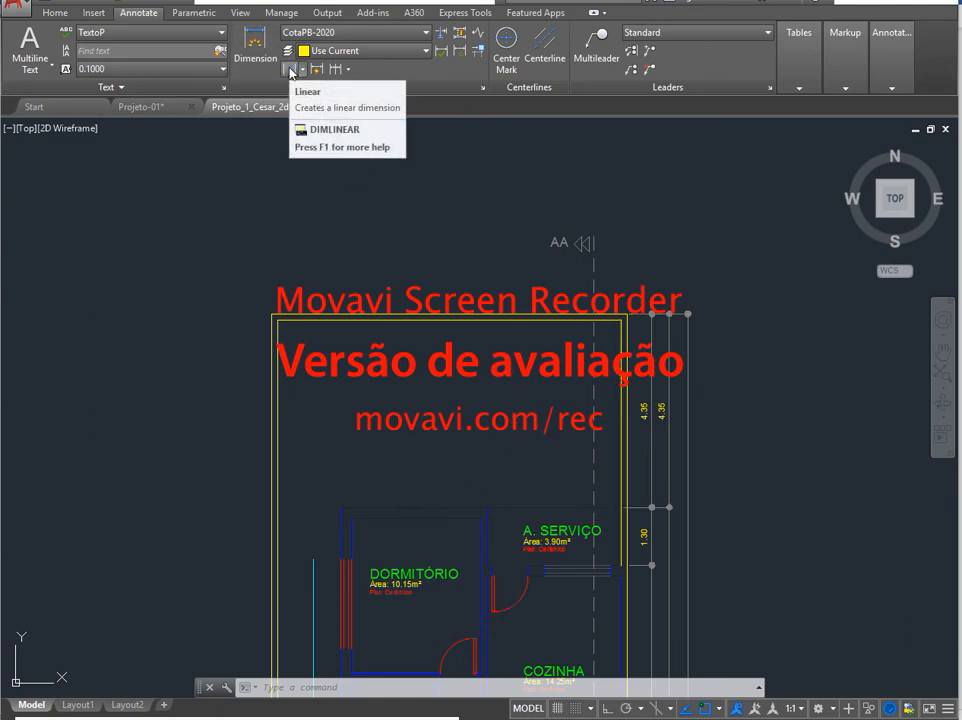
{"action": "left_click", "coordinate": [292, 72]}
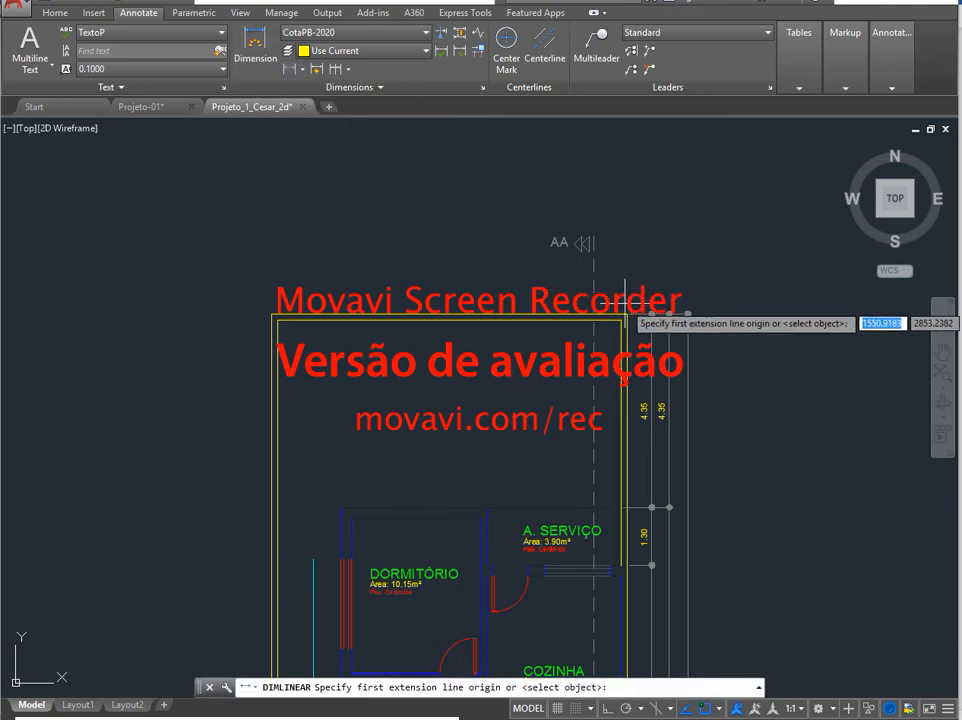
{"action": "left_click", "coordinate": [627, 316]}
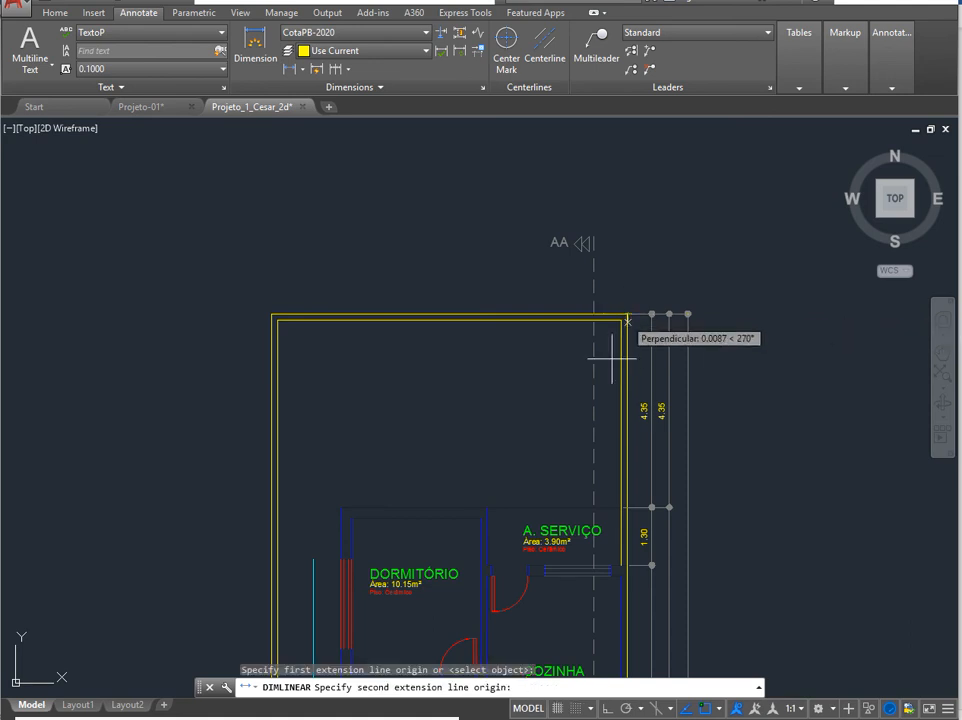
{"action": "left_click", "coordinate": [484, 510]}
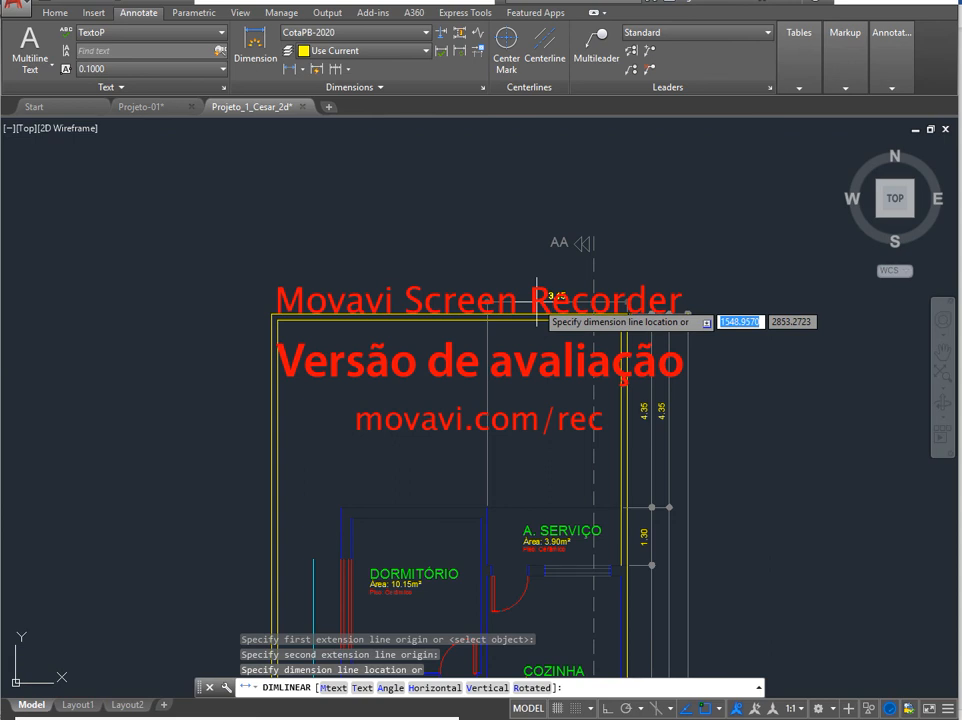
{"action": "left_click", "coordinate": [537, 300]}
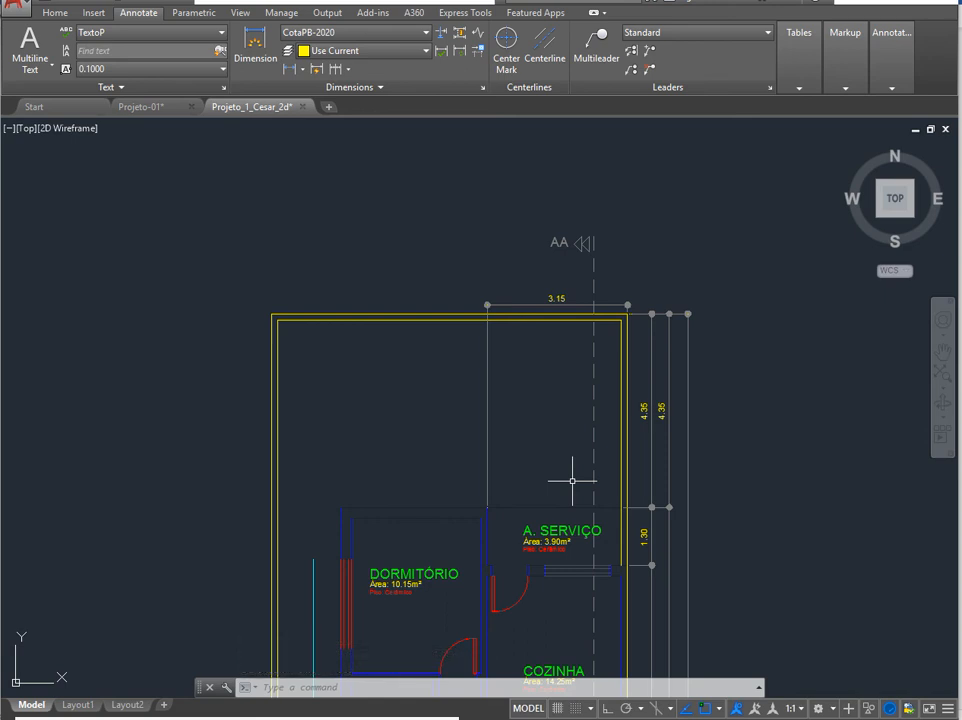
Continue the upper dimension chain to the house's upper-left corner and the lot's upper-left corner.
{"action": "left_click", "coordinate": [336, 71]}
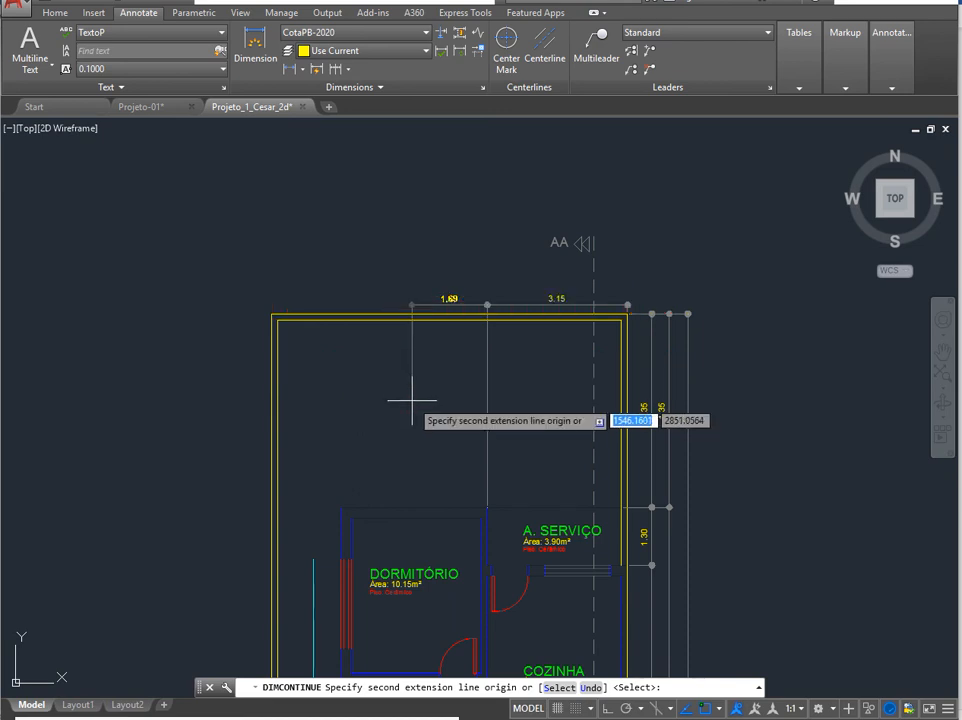
{"action": "left_click", "coordinate": [340, 508]}
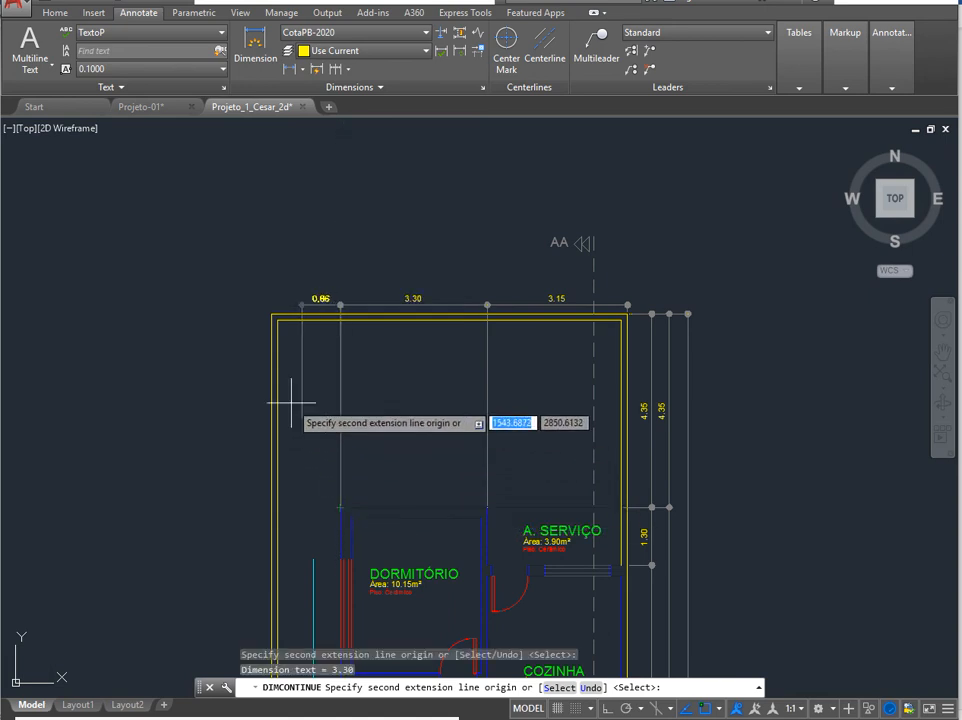
{"action": "left_click", "coordinate": [271, 313]}
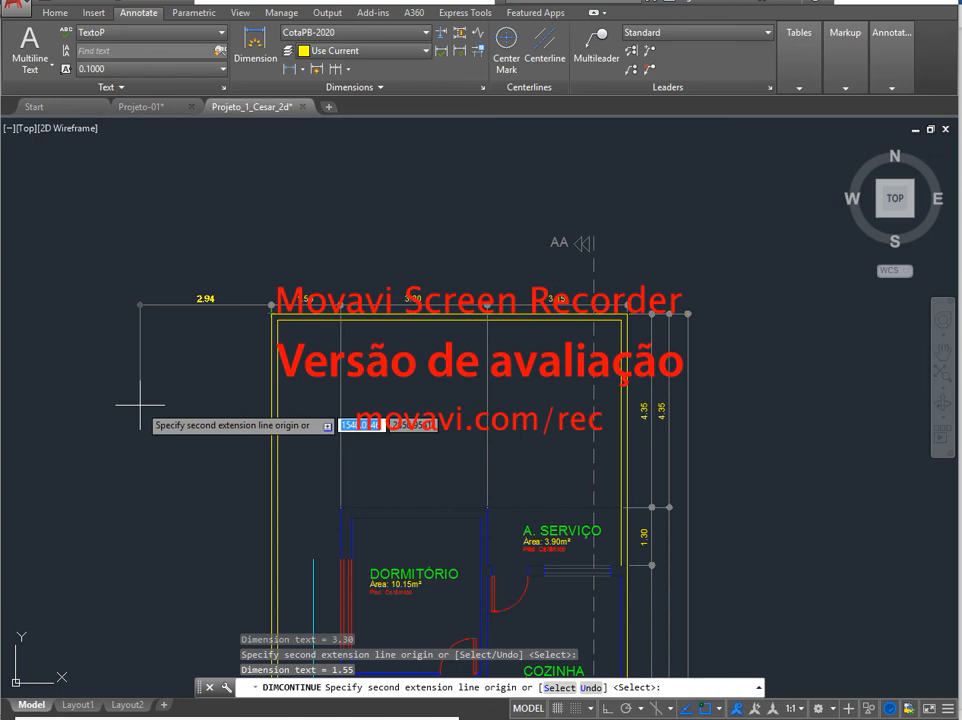
{"action": "key", "text": "Return"}
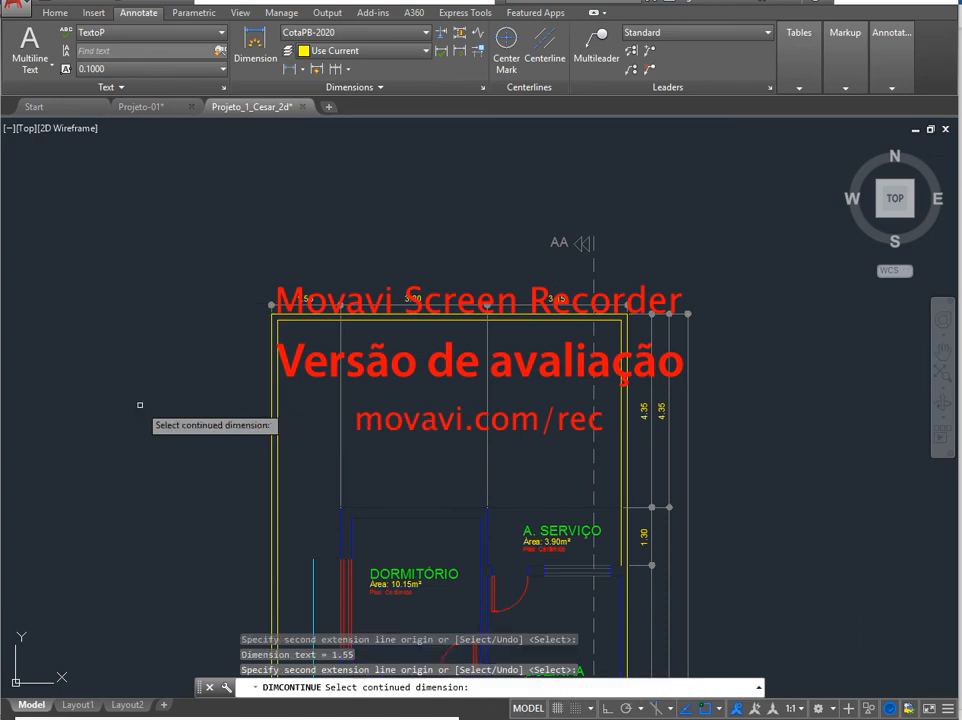
{"action": "key", "text": "Return"}
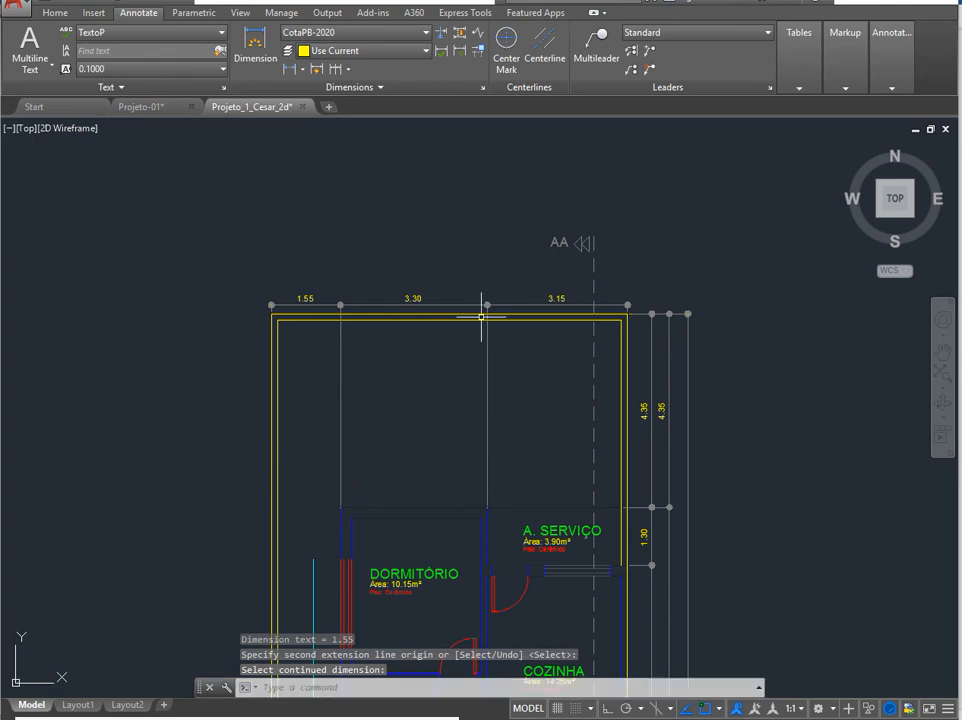
Add a second horizontal linear dimension above the first chain, from the lot's upper-right corner to the house's upper-left corner.
{"action": "middle_click_drag", "start_coordinate": [366, 241], "coordinate": [376, 290]}
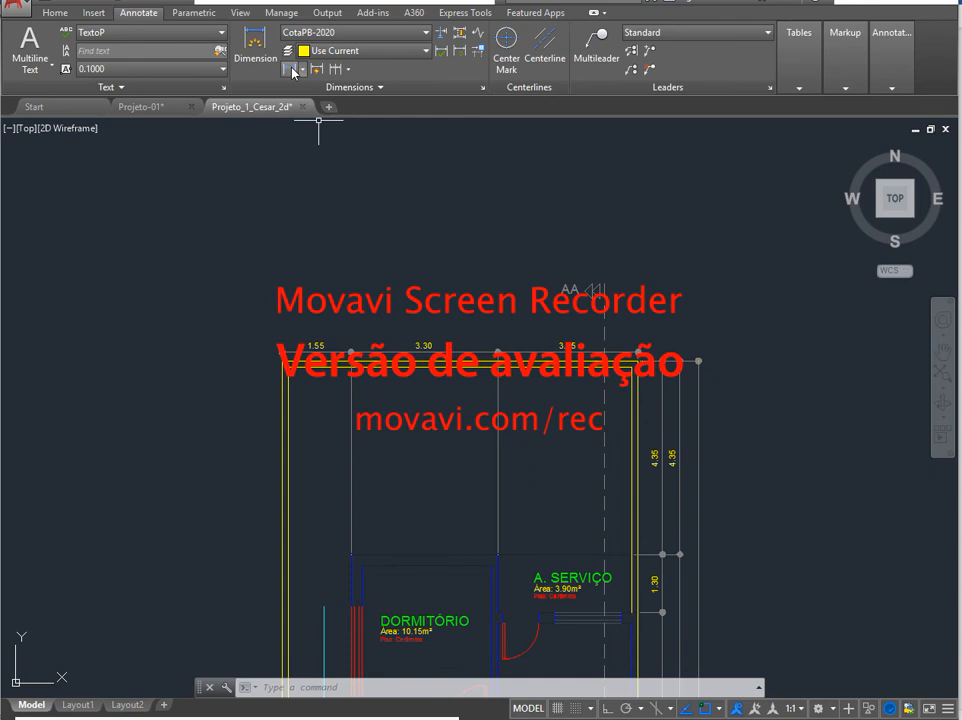
{"action": "left_click", "coordinate": [291, 70]}
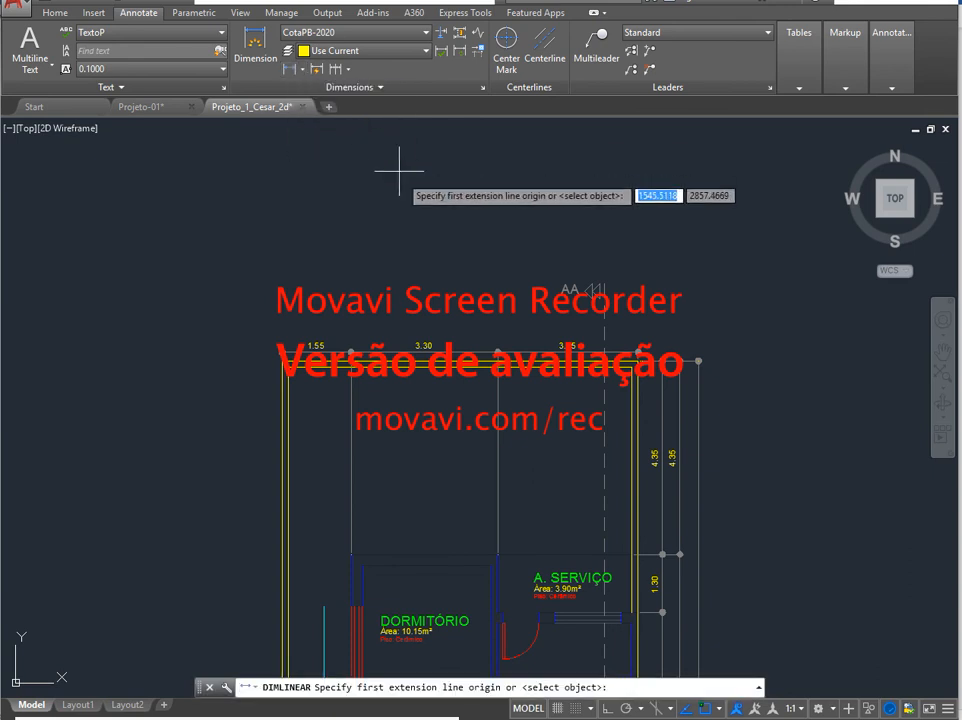
{"action": "left_click", "coordinate": [628, 370]}
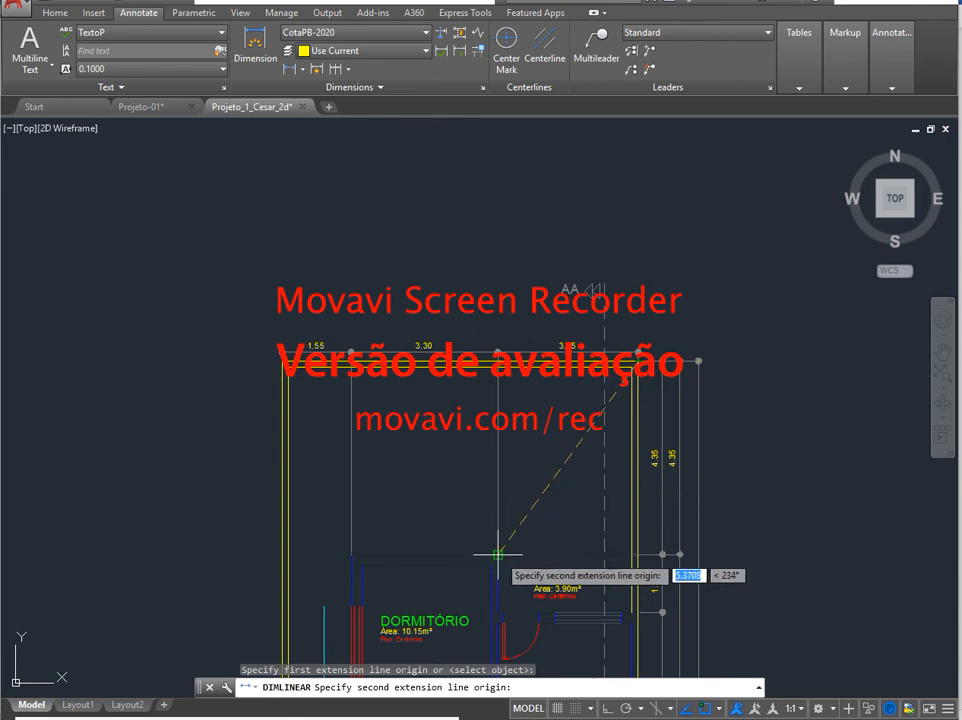
{"action": "left_click", "coordinate": [350, 553]}
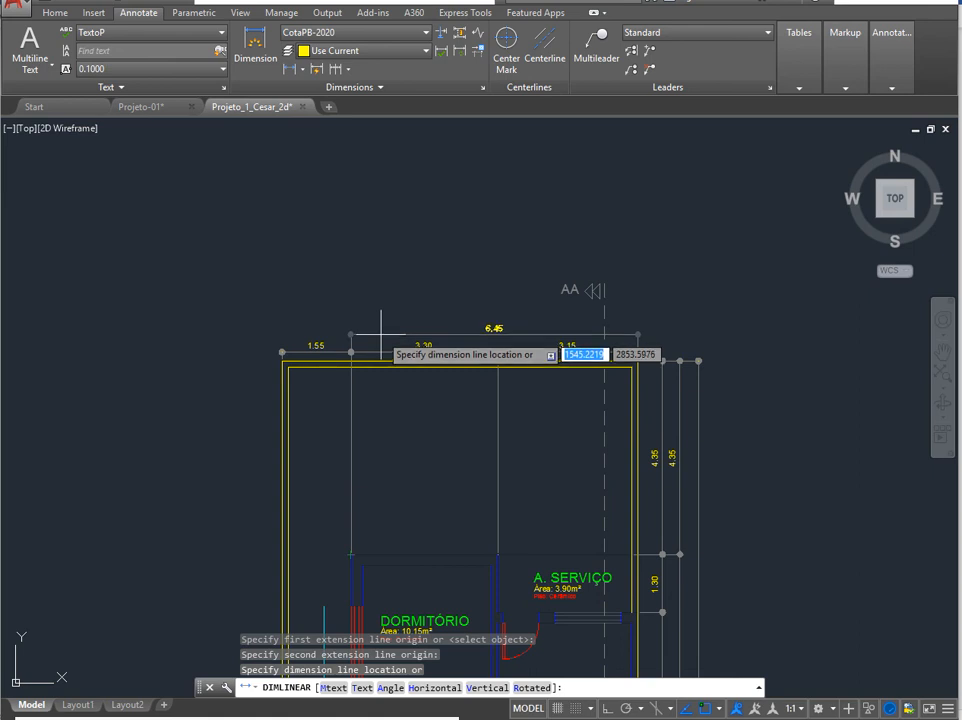
{"action": "left_click", "coordinate": [381, 333]}
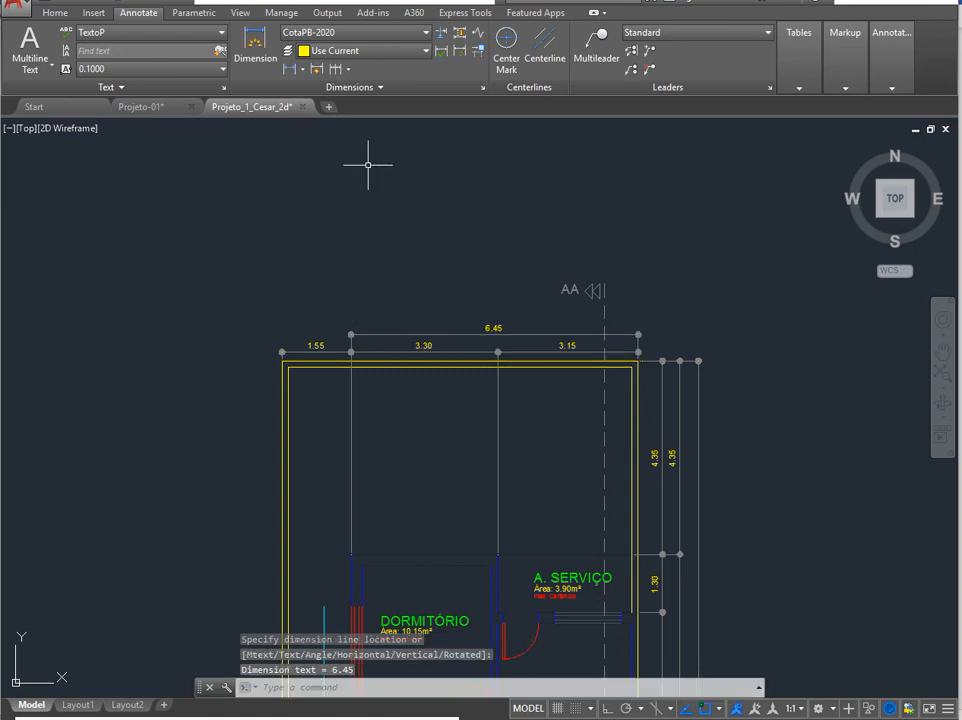
Continue the second horizontal dimension chain to the lot's upper-left corner.
{"action": "left_click", "coordinate": [337, 70]}
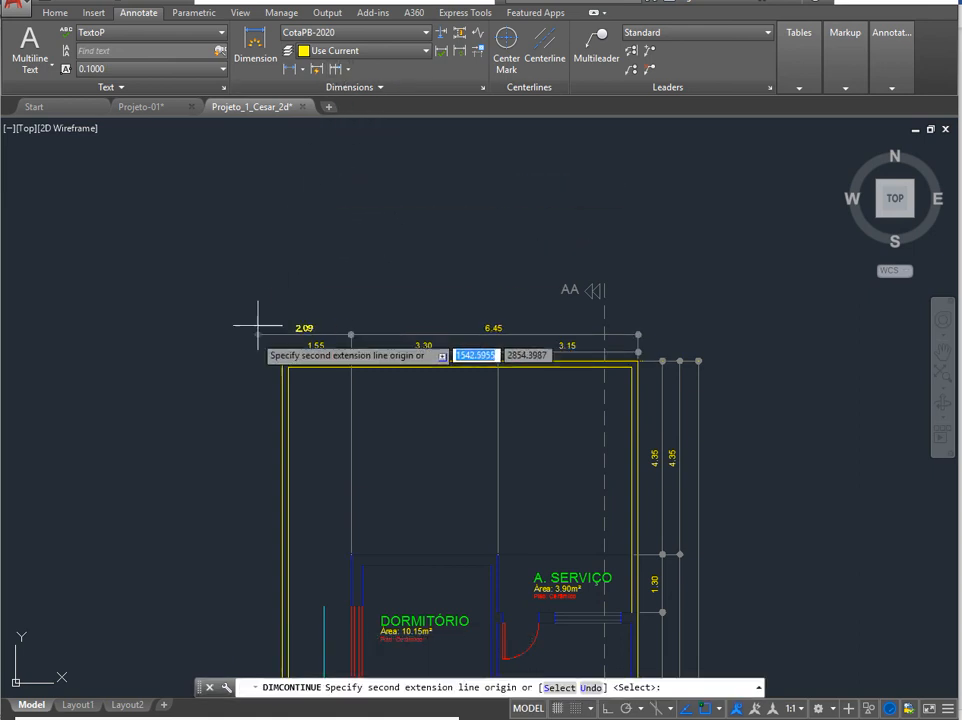
{"action": "left_click", "coordinate": [278, 361]}
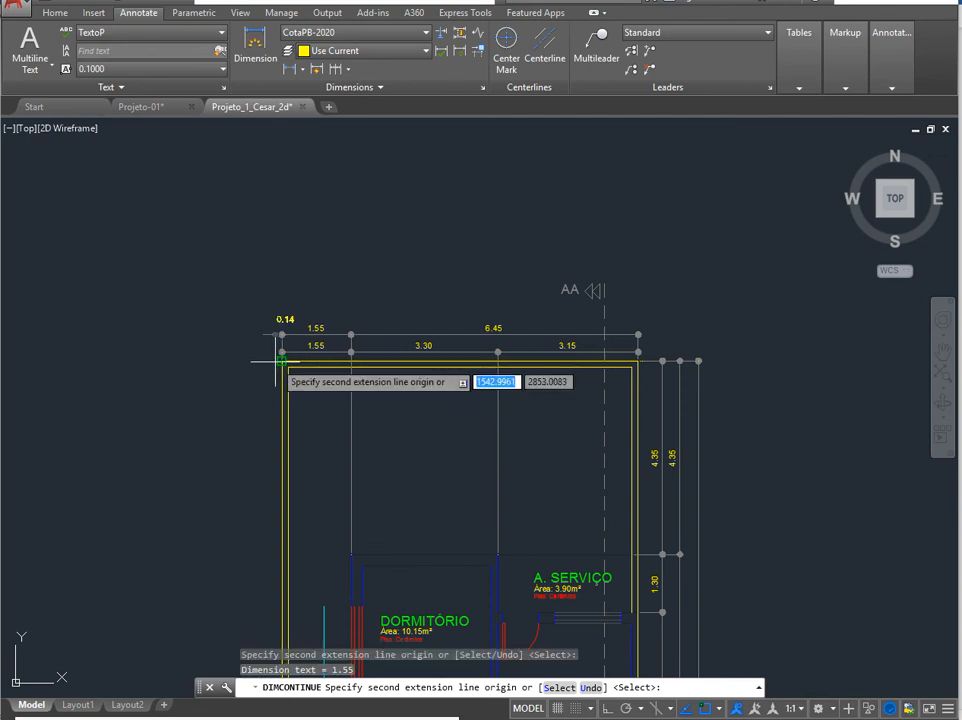
{"action": "key", "text": "Return"}
{"action": "key", "text": "Return"}
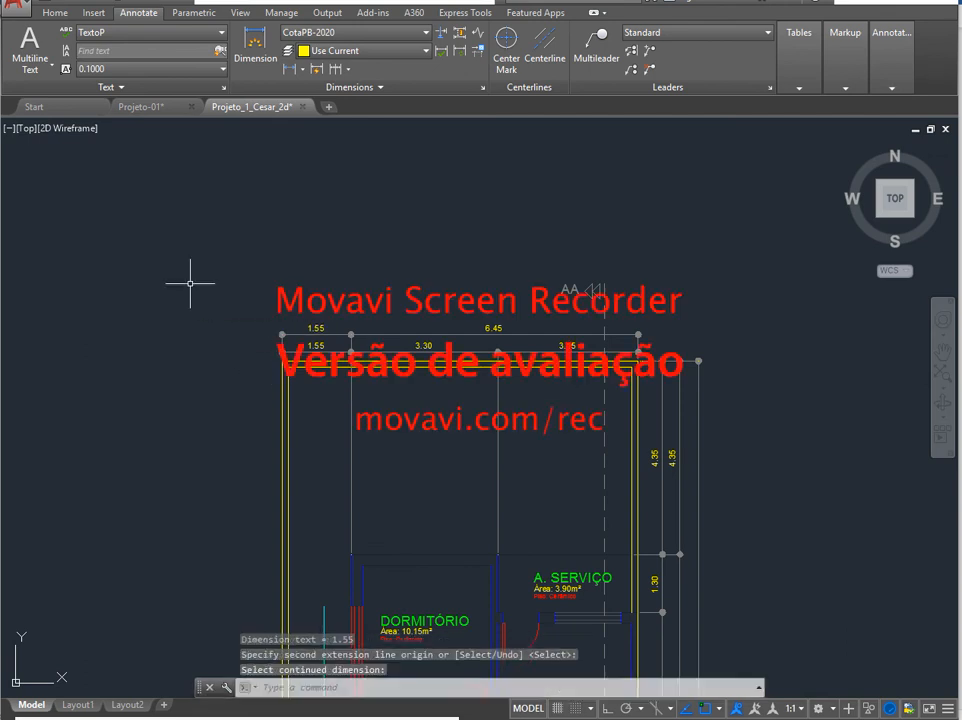
Add a third horizontal linear dimension above both chains, spanning the lot's full width from upper-right to upper-left corner.
{"action": "scroll", "coordinate": [430, 318], "scroll_direction": "up", "scroll_amount": 4}
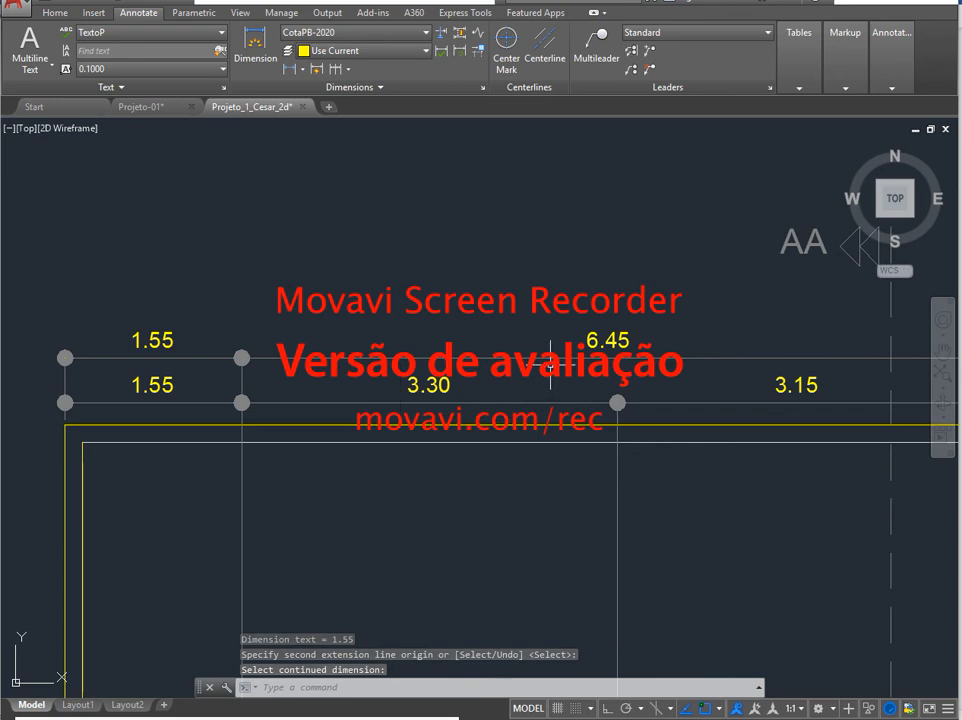
{"action": "scroll", "coordinate": [551, 368], "scroll_direction": "down", "scroll_amount": 2}
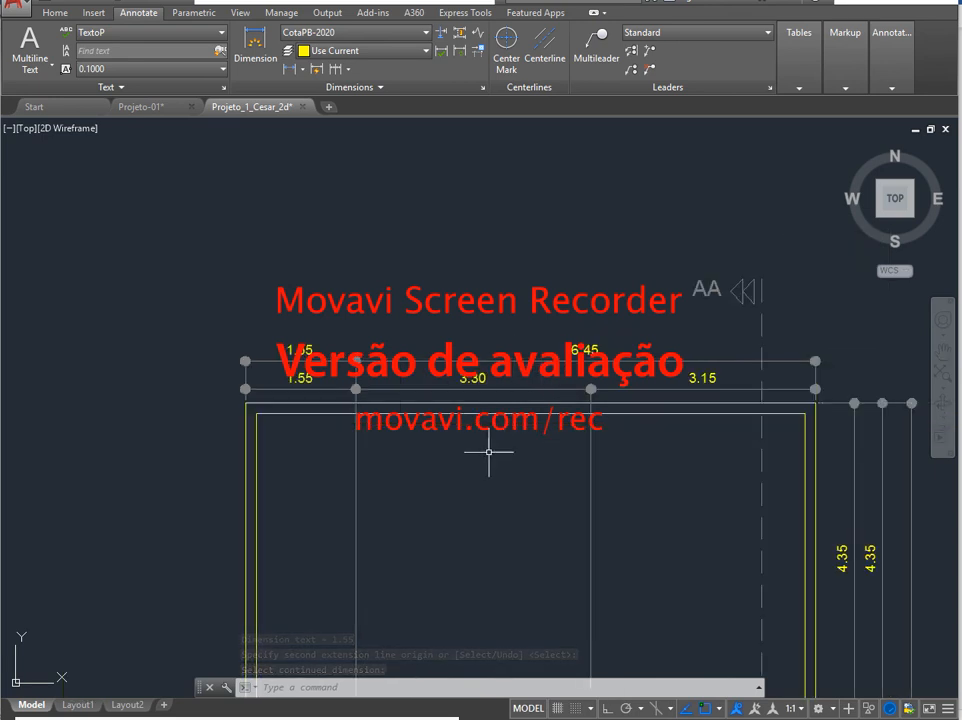
{"action": "middle_click_drag", "start_coordinate": [466, 509], "coordinate": [382, 376]}
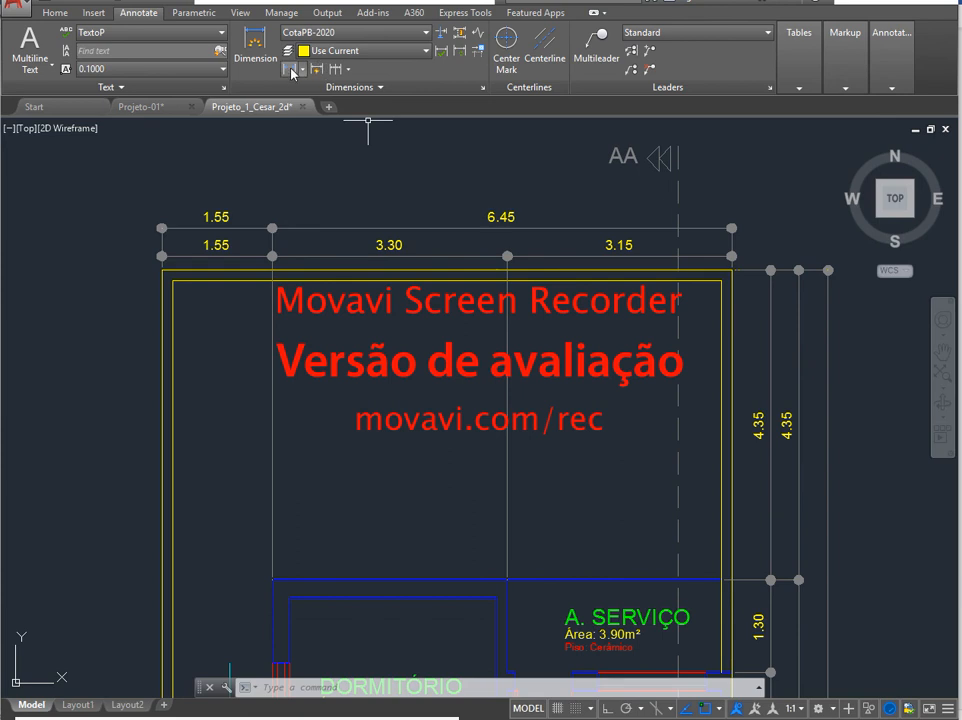
{"action": "left_click", "coordinate": [290, 70]}
{"action": "left_click", "coordinate": [731, 270]}
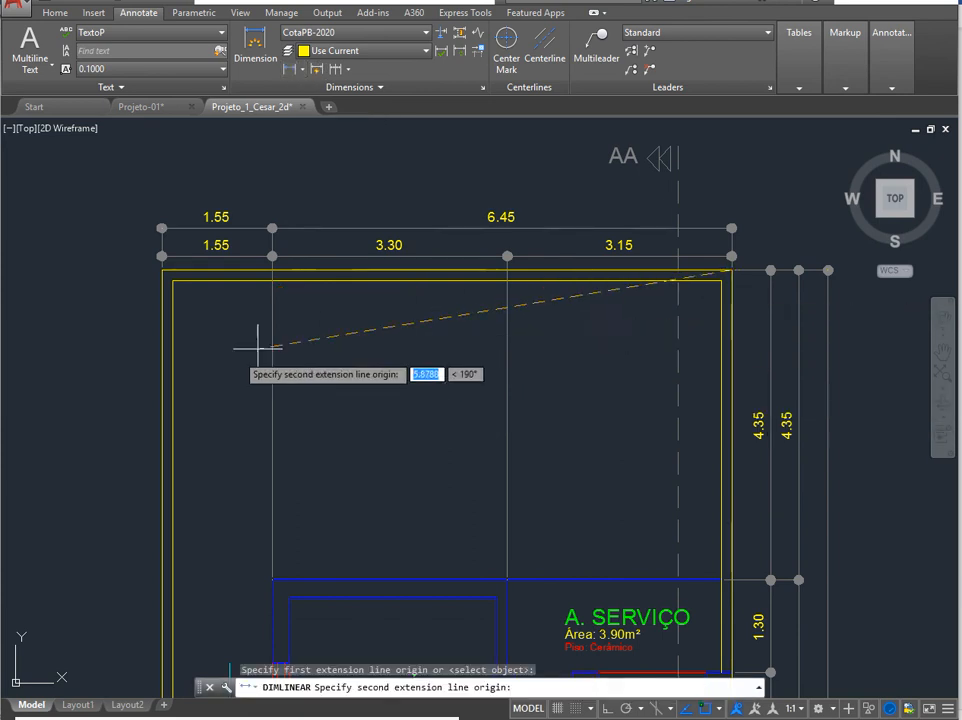
{"action": "left_click", "coordinate": [162, 269]}
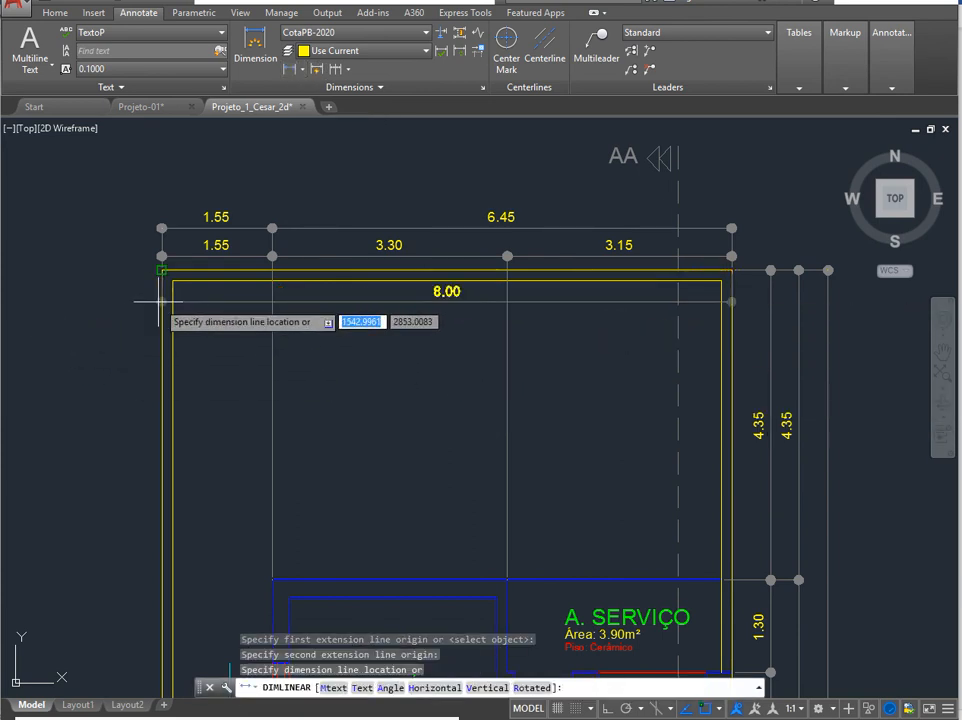
{"action": "left_click", "coordinate": [110, 201]}
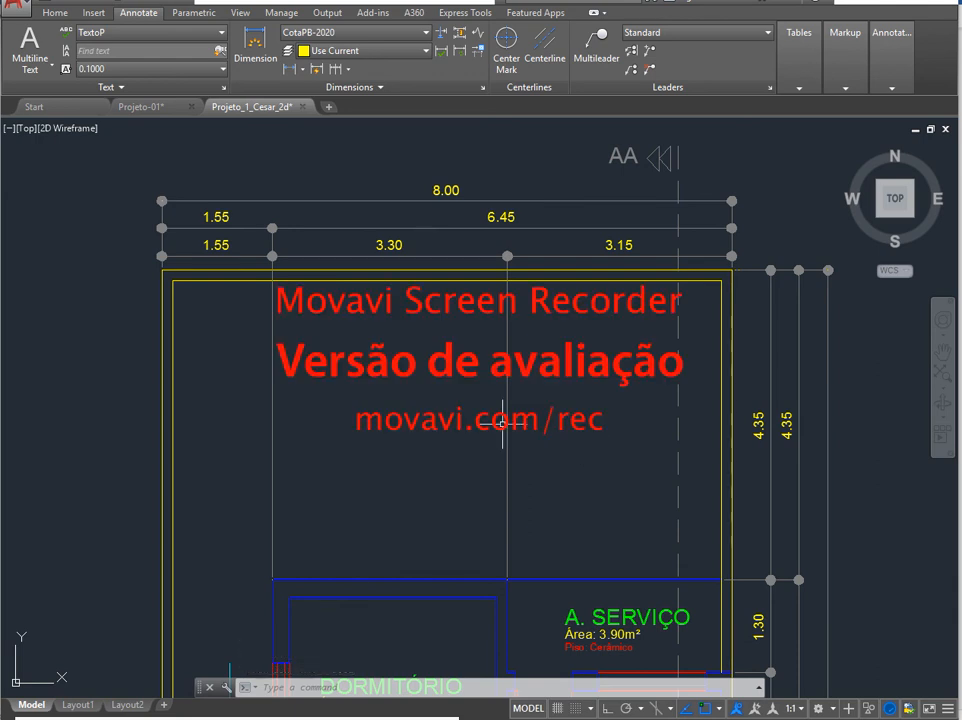
Draw a descending stepped line beside the plan with Ortho on, making horizontal runs of about 4.08, 3.57 and 3.78.
{"action": "scroll", "coordinate": [434, 485], "scroll_direction": "down", "scroll_amount": 5}
{"action": "scroll", "coordinate": [456, 467], "scroll_direction": "up", "scroll_amount": 3}
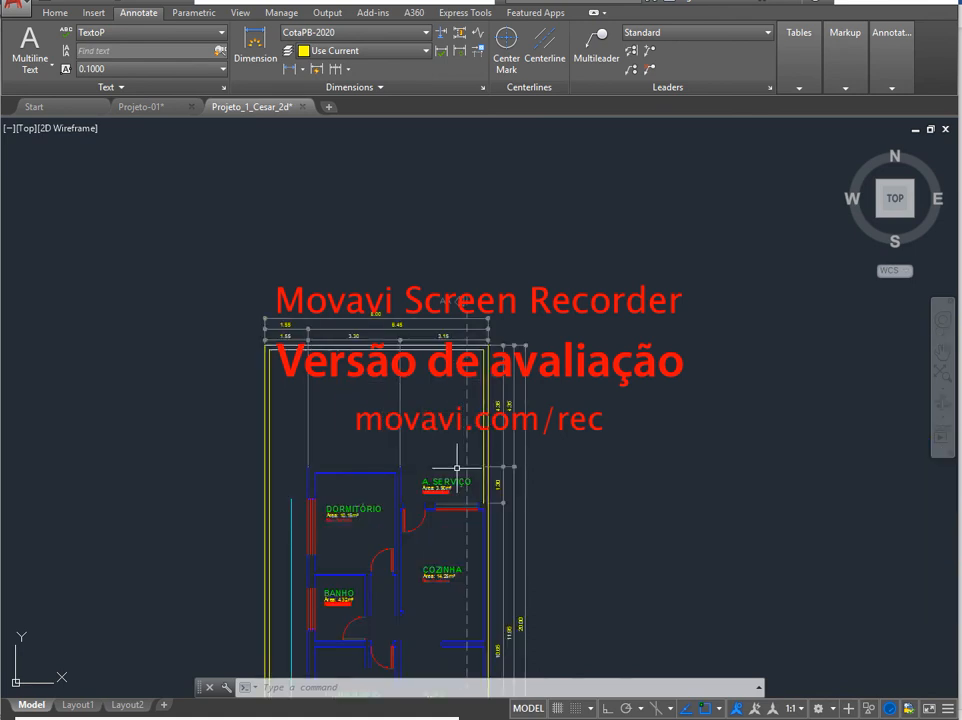
{"action": "middle_click_drag", "start_coordinate": [492, 436], "coordinate": [323, 451]}
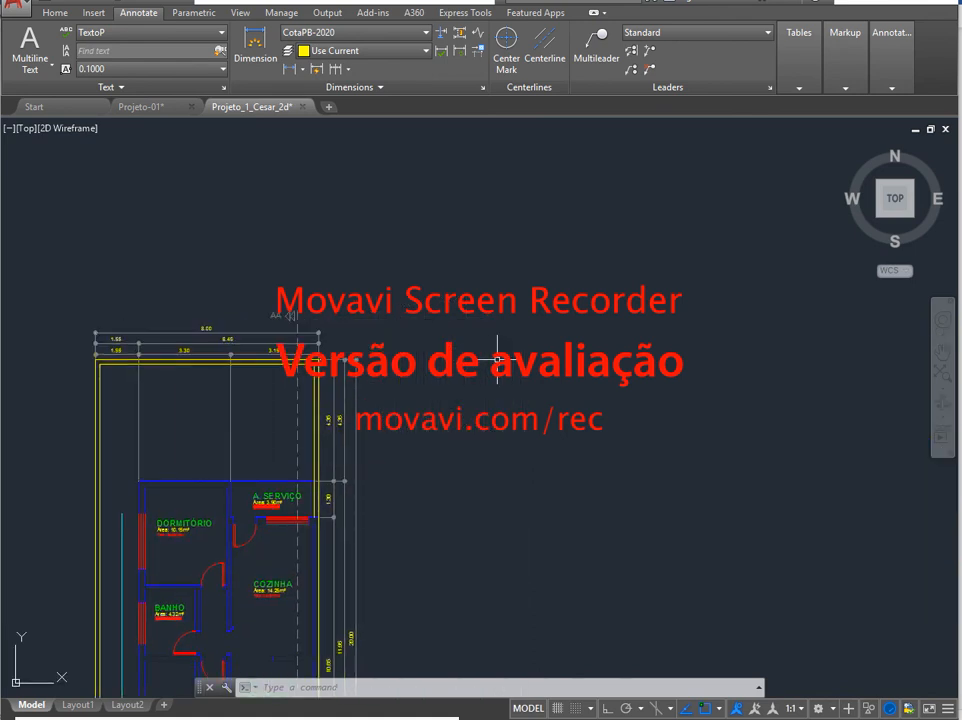
{"action": "type", "text": "l"}
{"action": "key", "text": "Return"}
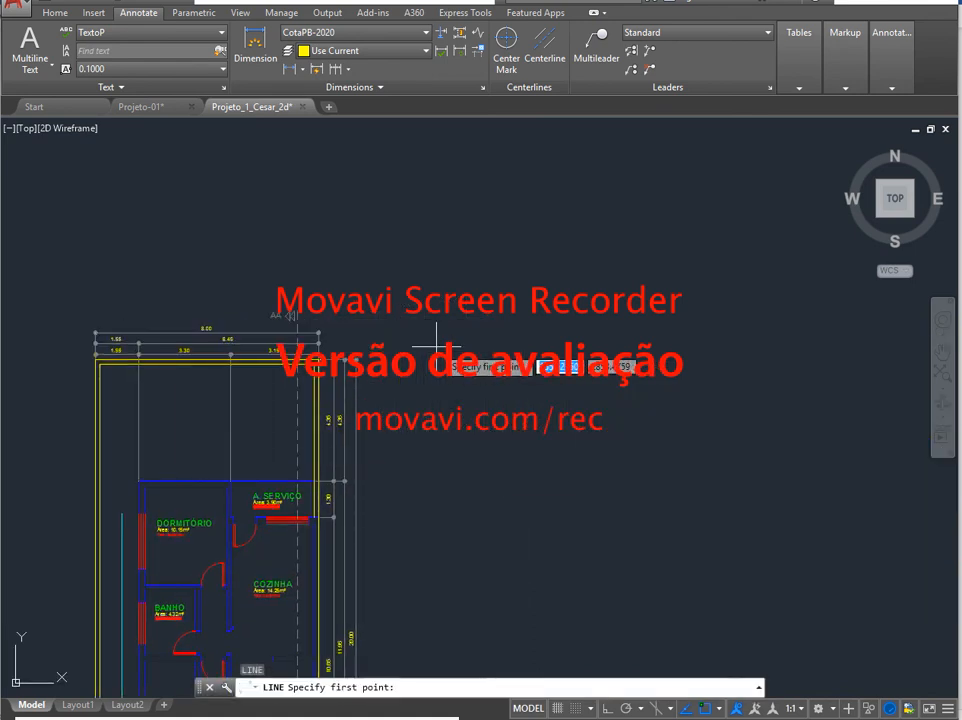
{"action": "left_click", "coordinate": [436, 340]}
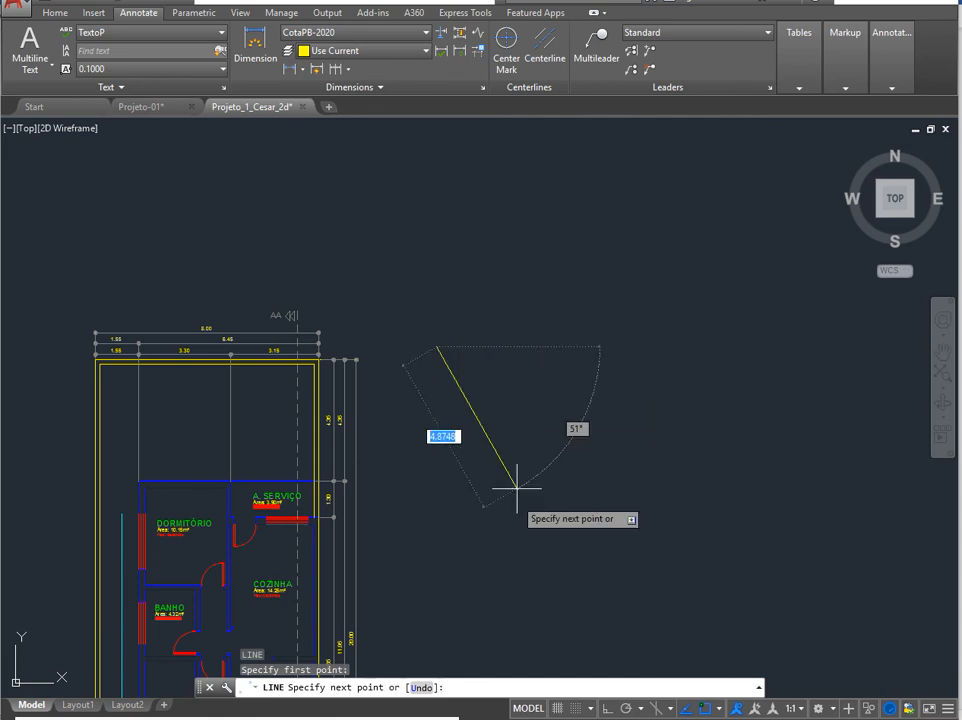
{"action": "left_click", "coordinate": [579, 708]}
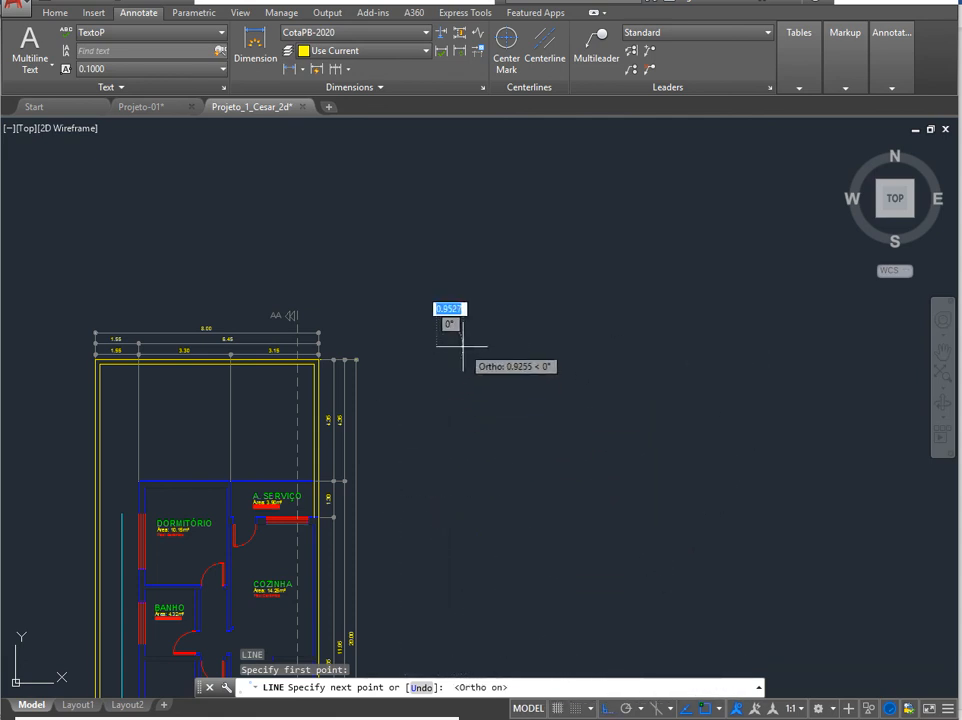
{"action": "left_click", "coordinate": [550, 347]}
{"action": "left_click", "coordinate": [550, 376]}
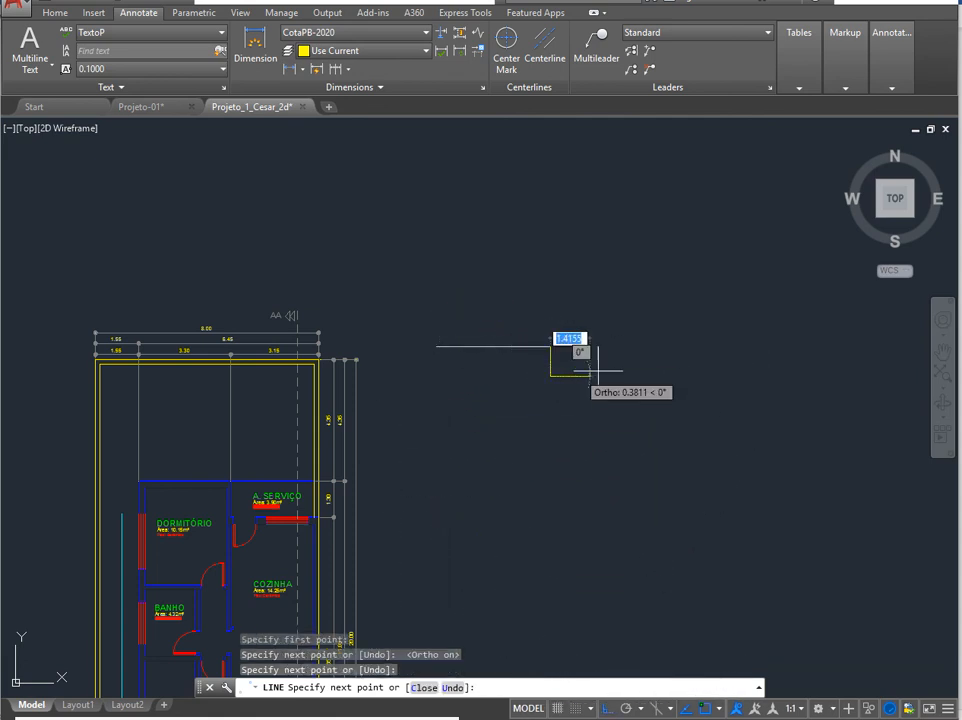
{"action": "left_click", "coordinate": [650, 376]}
{"action": "left_click", "coordinate": [650, 404]}
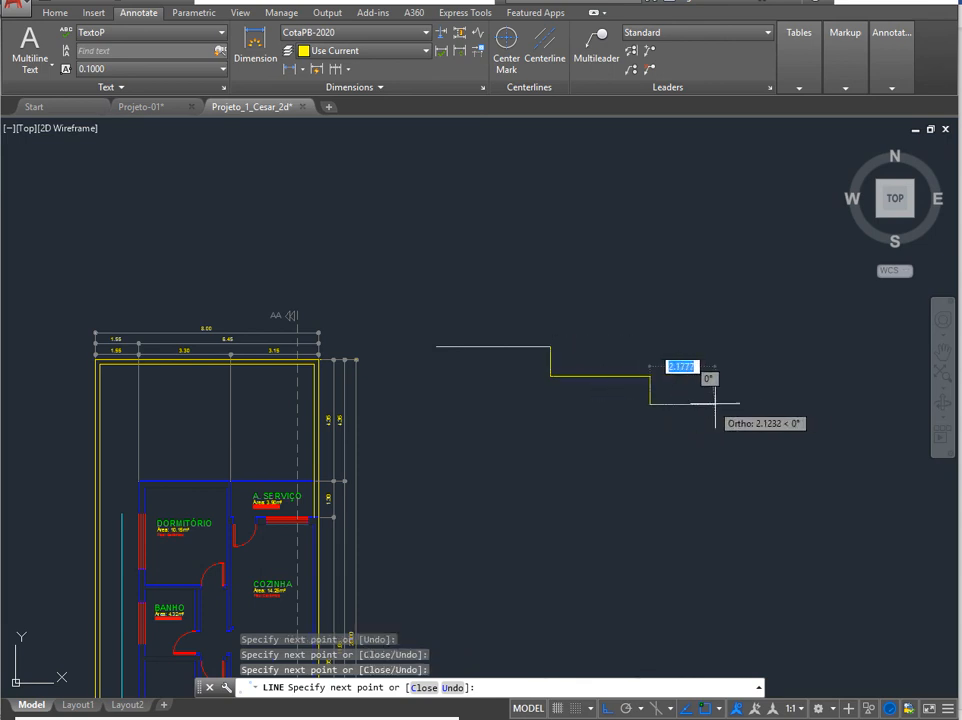
{"action": "left_click", "coordinate": [755, 404]}
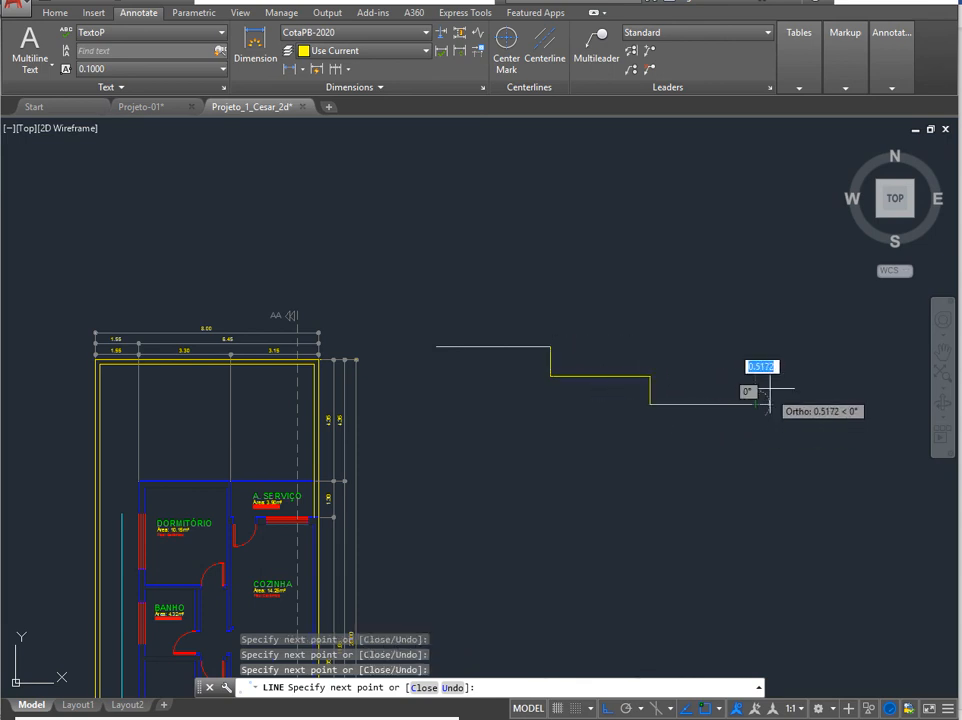
Finish the stepped line with a vertical rise, a horizontal run of about 2.94 and a long vertical drop.
{"action": "left_click", "coordinate": [755, 353]}
{"action": "left_click", "coordinate": [837, 353]}
{"action": "left_click", "coordinate": [837, 480]}
{"action": "key", "text": "Return"}
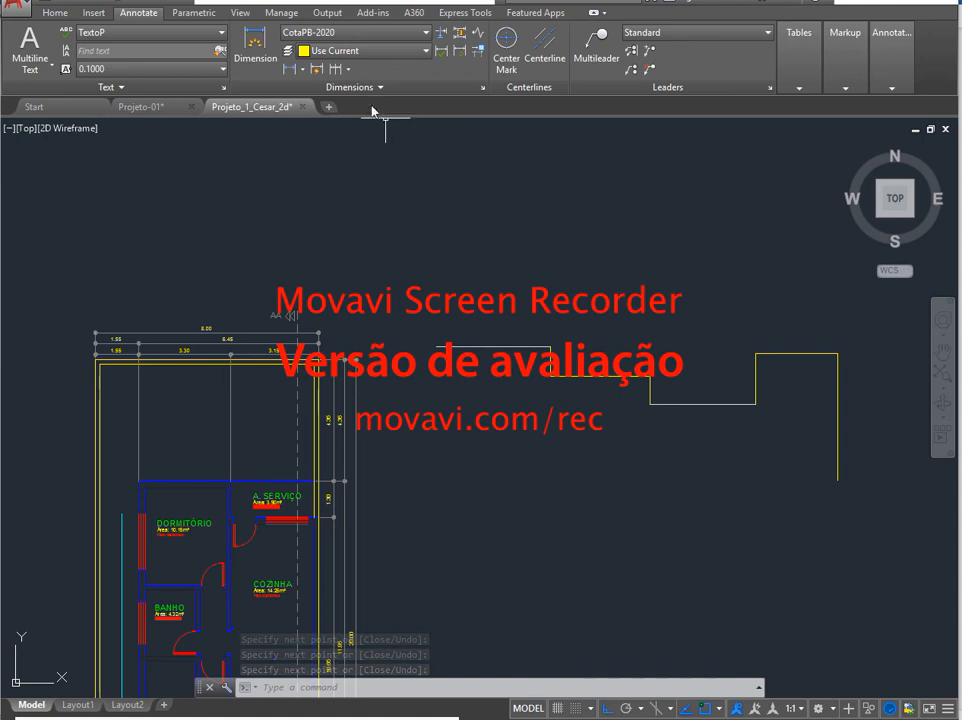
{"action": "left_click", "coordinate": [303, 70]}
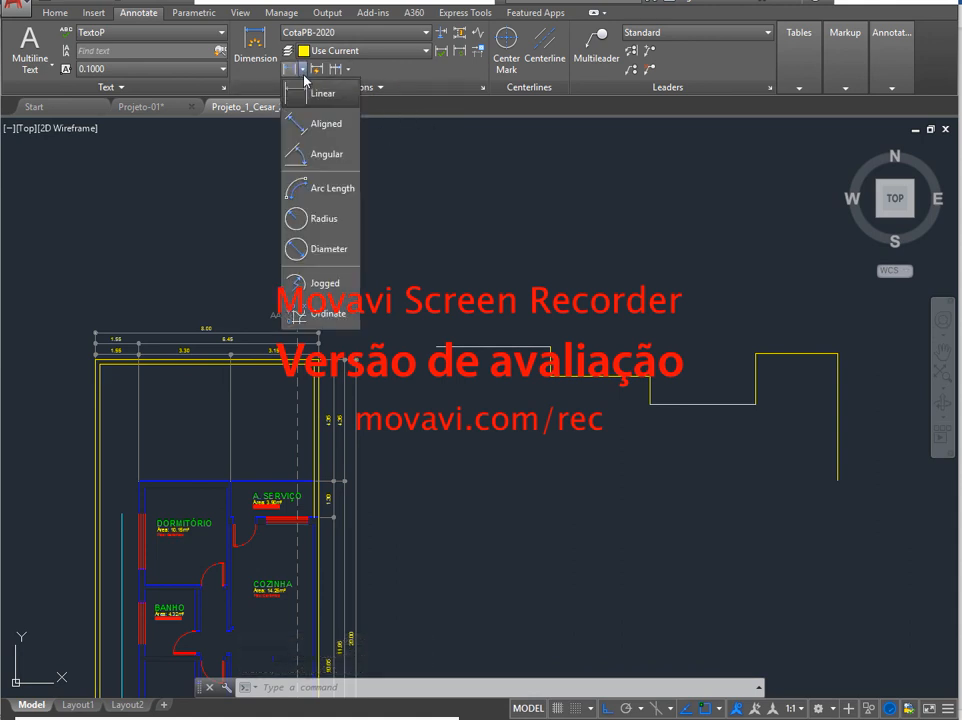
{"action": "left_click", "coordinate": [375, 65]}
{"action": "left_click", "coordinate": [348, 69]}
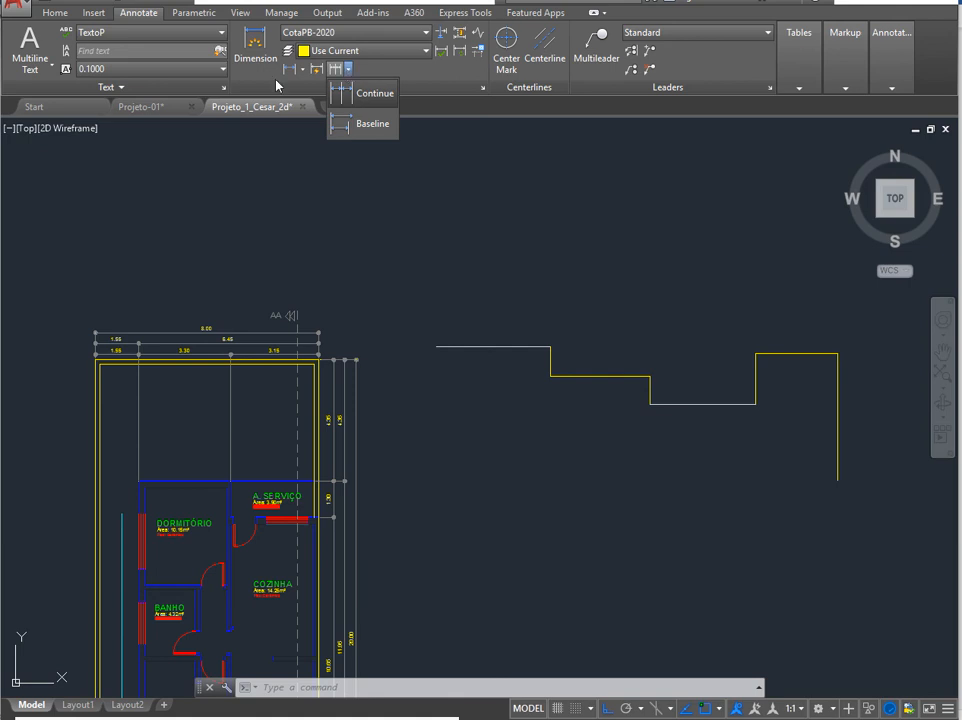
{"action": "left_click", "coordinate": [302, 73]}
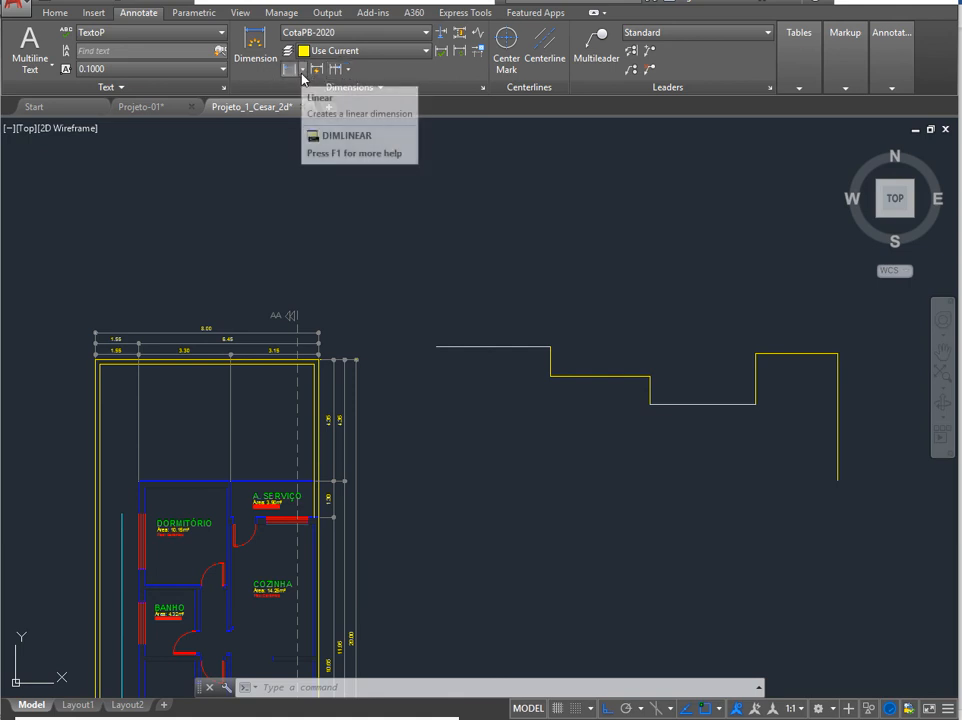
{"action": "left_click", "coordinate": [302, 72]}
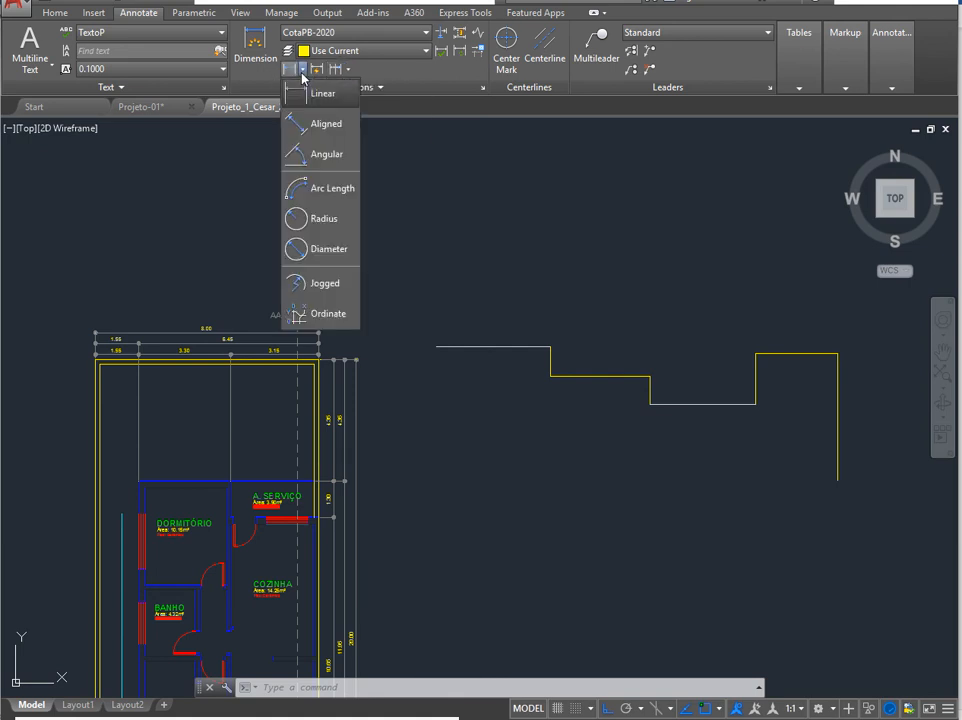
{"action": "left_click", "coordinate": [441, 79]}
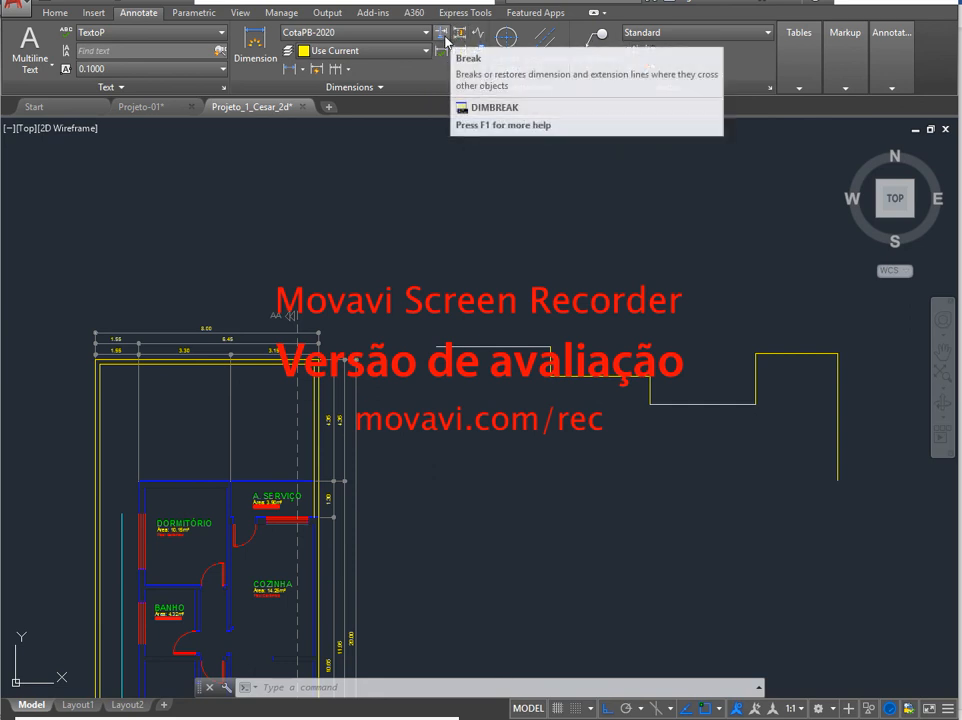
{"action": "left_click", "coordinate": [260, 48]}
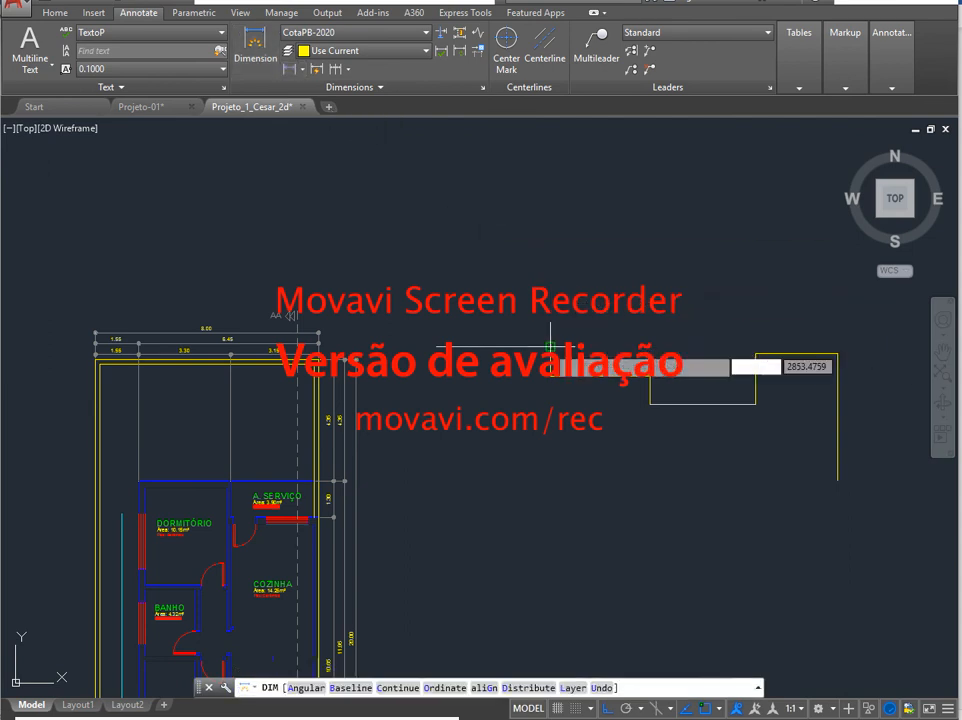
{"action": "key", "text": "Escape"}
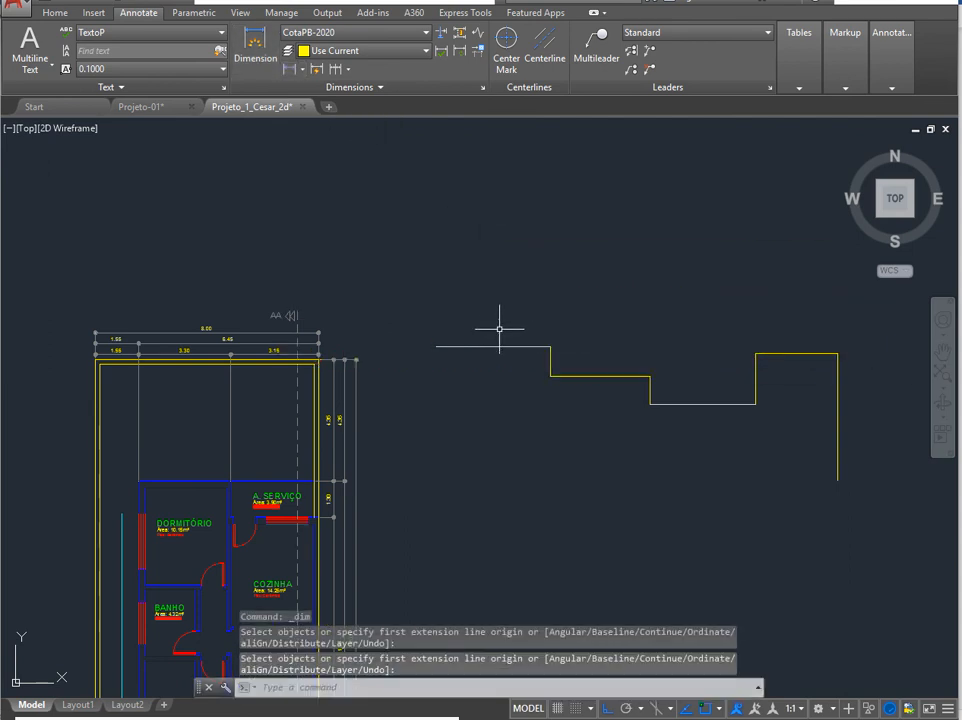
{"action": "left_click", "coordinate": [302, 69]}
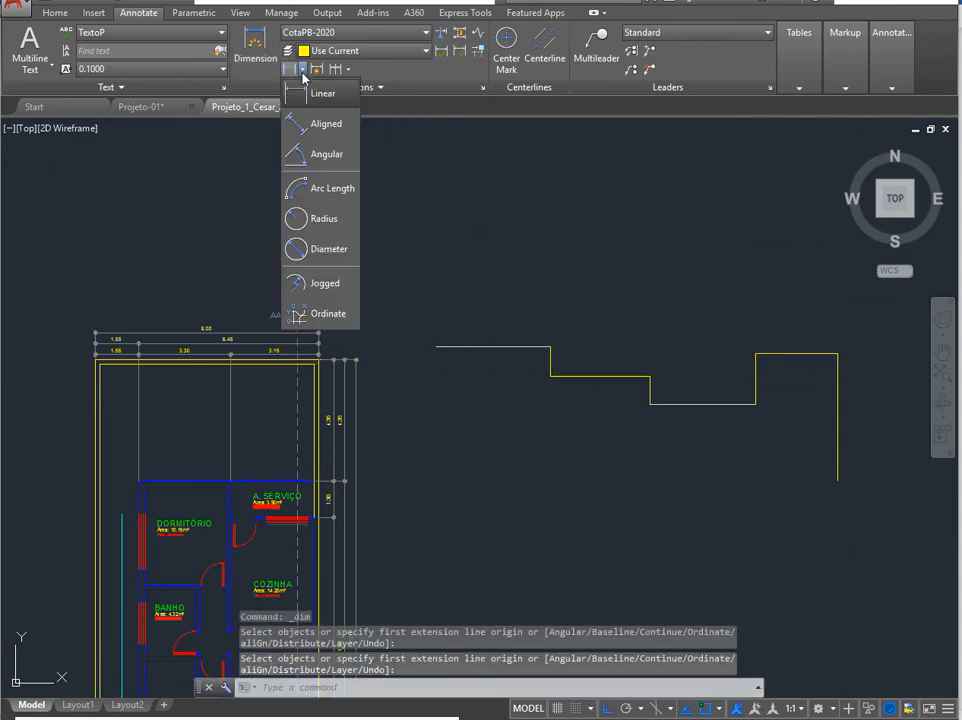
{"action": "left_click", "coordinate": [434, 167]}
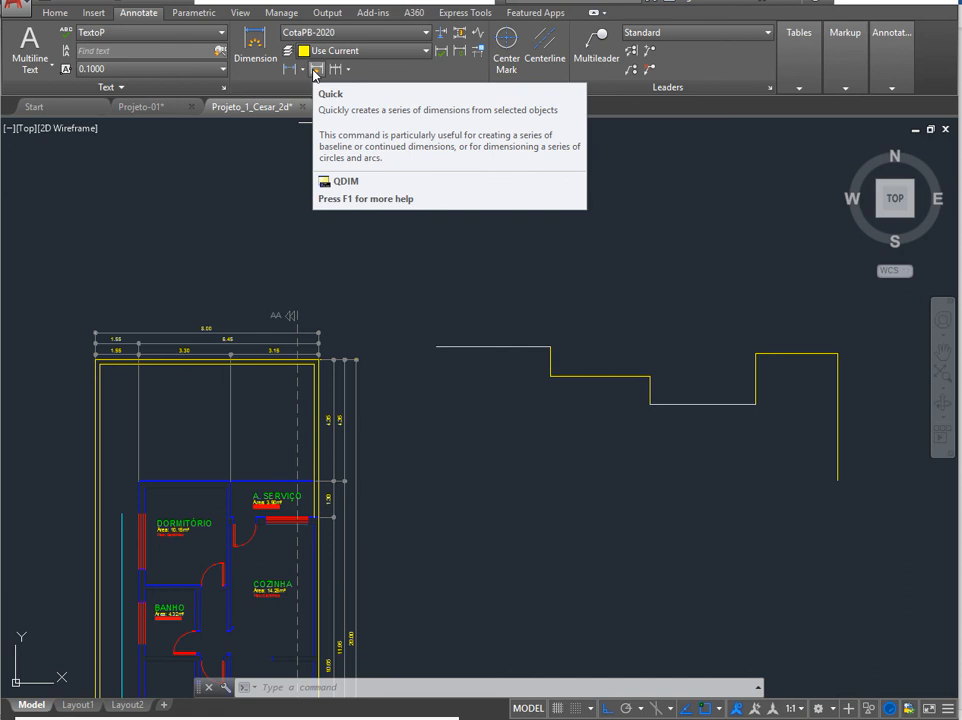
Create a continuous Quick Dimension of the stepped line's four horizontal segments, placing the dimension line just above the profile.
{"action": "left_click", "coordinate": [315, 72]}
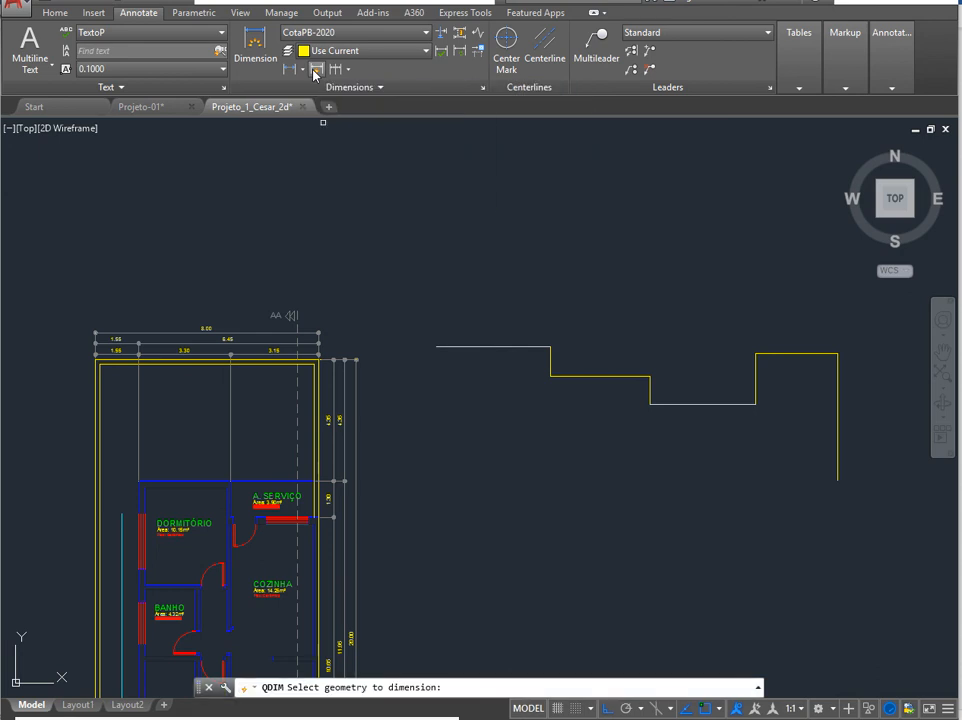
{"action": "left_click", "coordinate": [785, 353]}
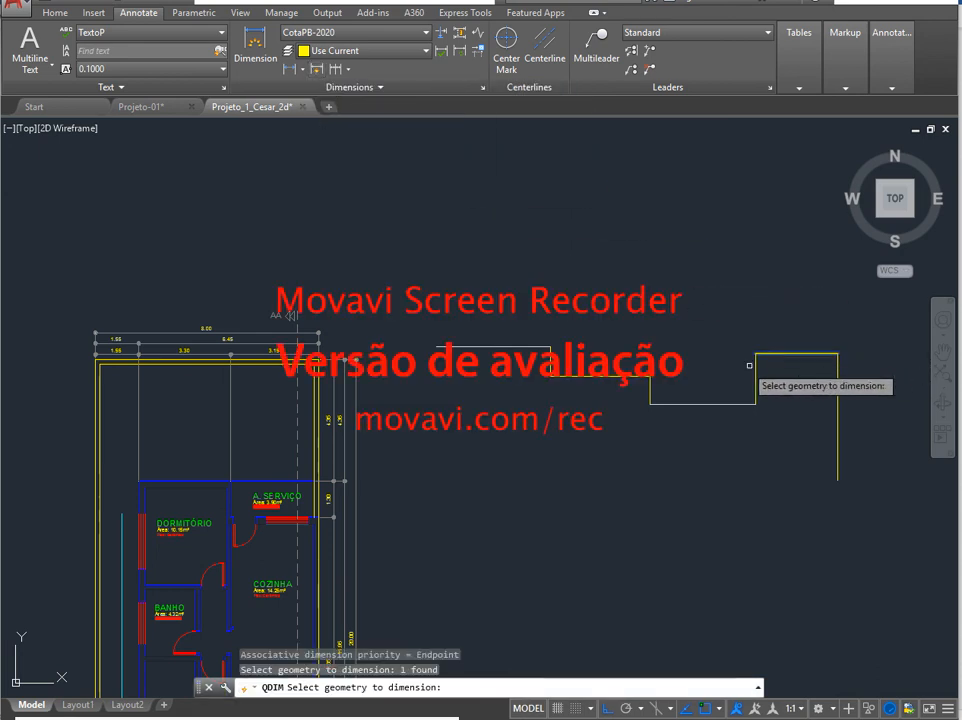
{"action": "left_click", "coordinate": [712, 404]}
{"action": "left_click", "coordinate": [614, 375]}
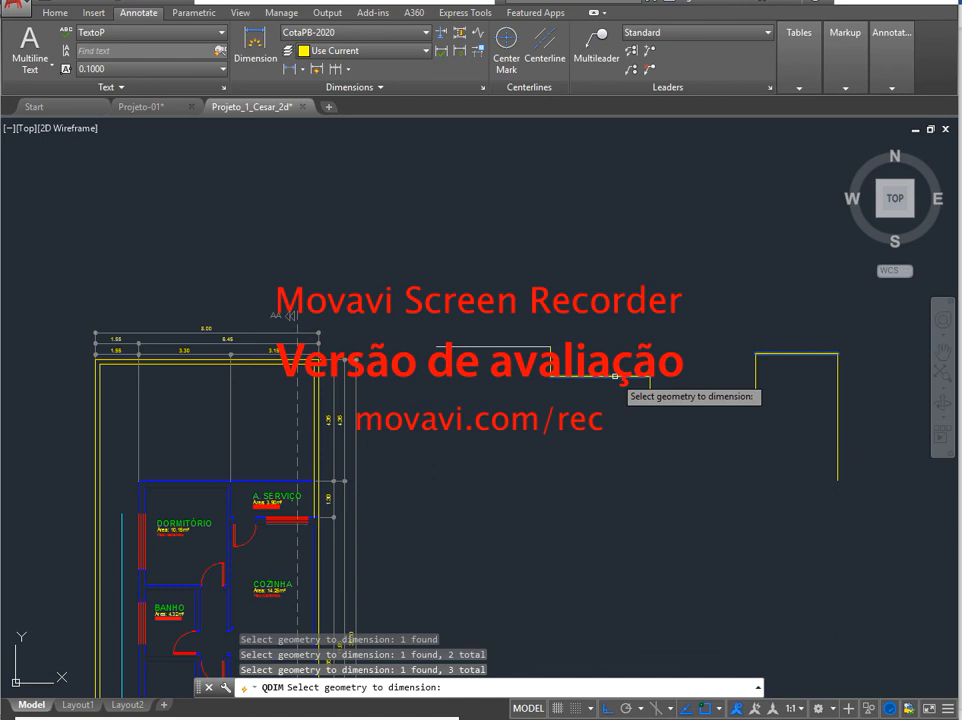
{"action": "left_click", "coordinate": [500, 348]}
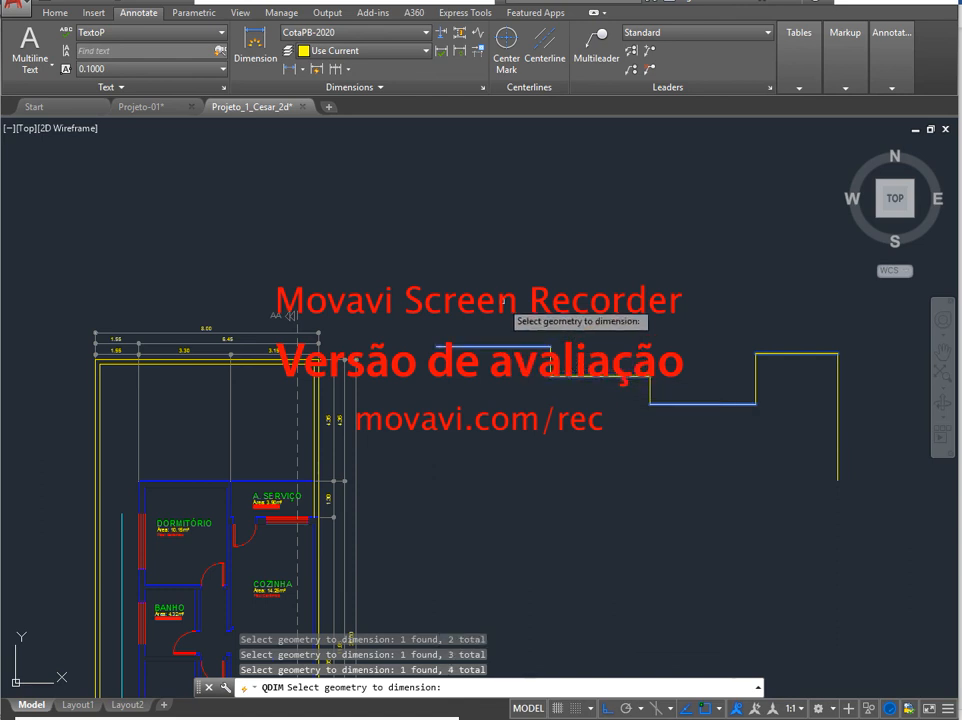
{"action": "key", "text": "Return"}
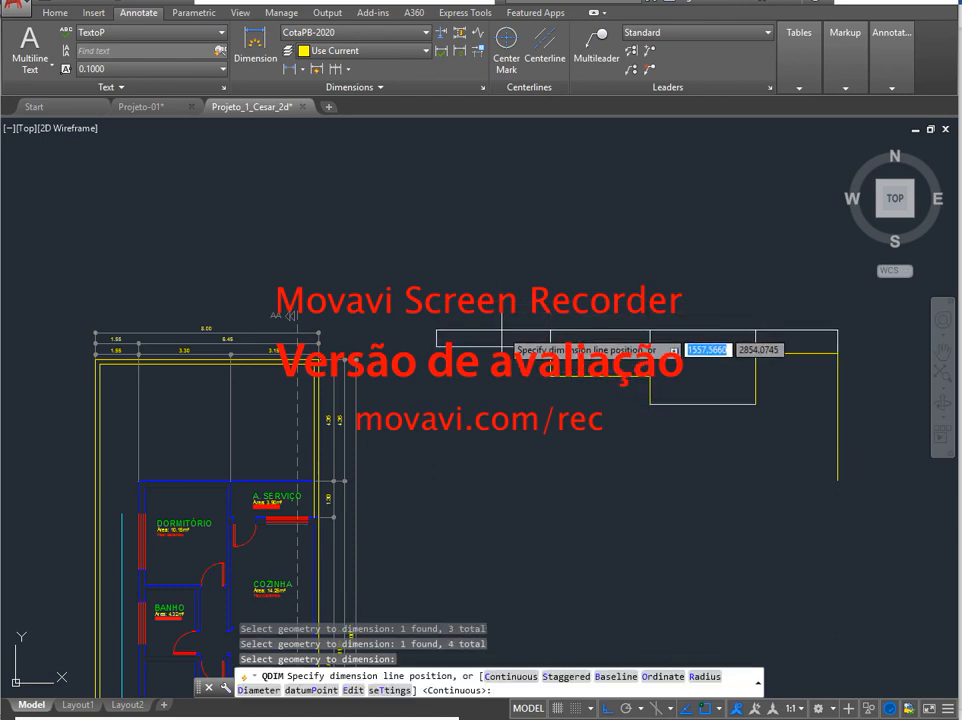
{"action": "left_click", "coordinate": [500, 329]}
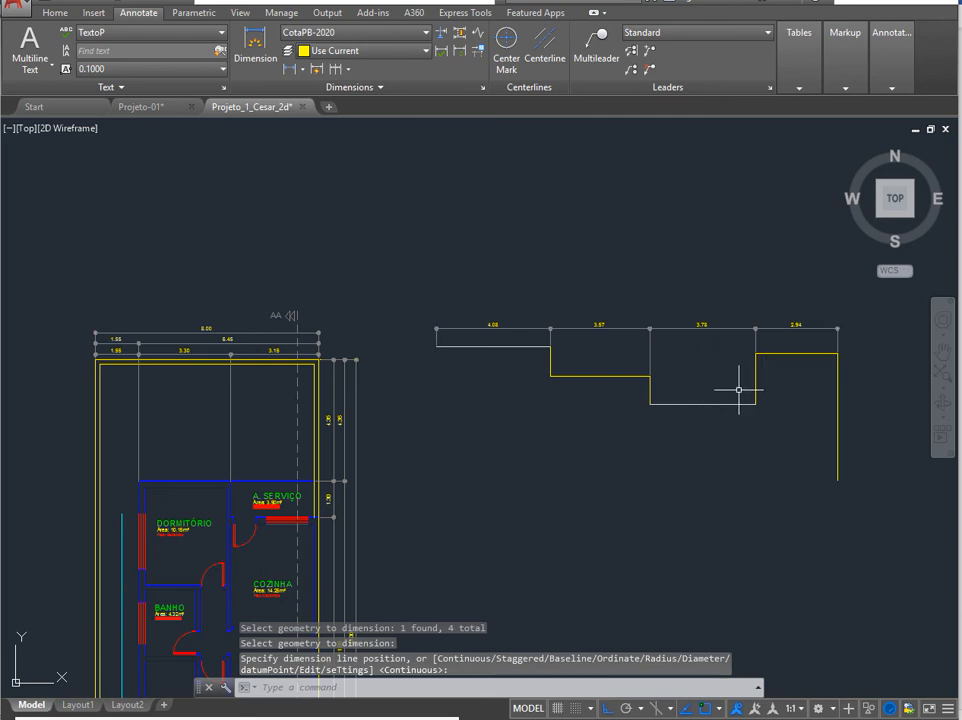
{"action": "scroll", "coordinate": [683, 369], "scroll_direction": "up", "scroll_amount": 2}
{"action": "middle_click_drag", "start_coordinate": [659, 370], "coordinate": [444, 387]}
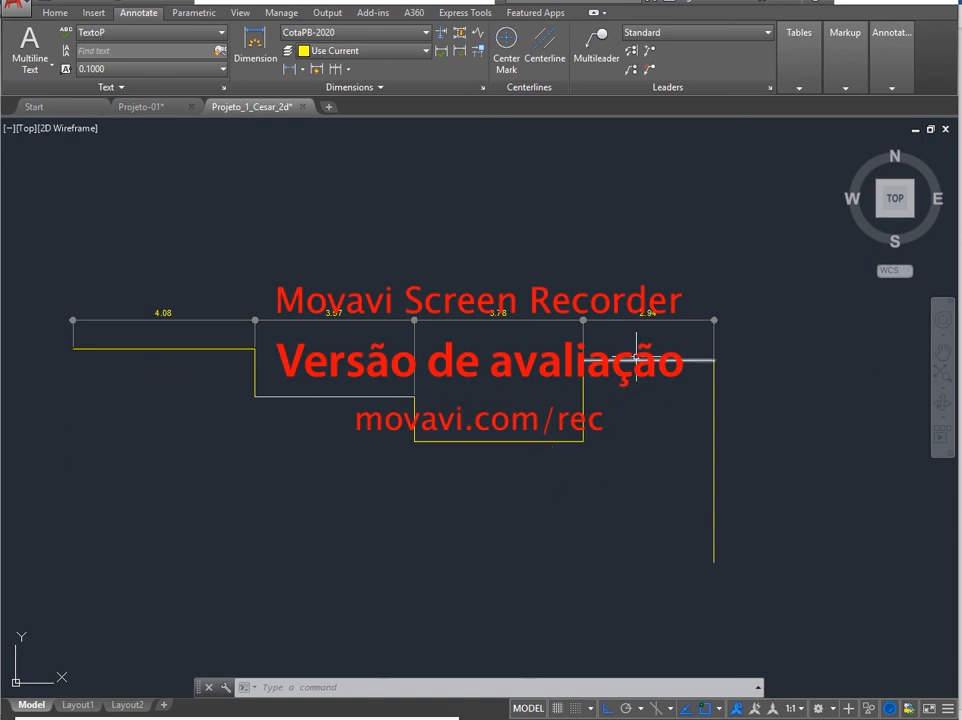
{"action": "left_click", "coordinate": [631, 358]}
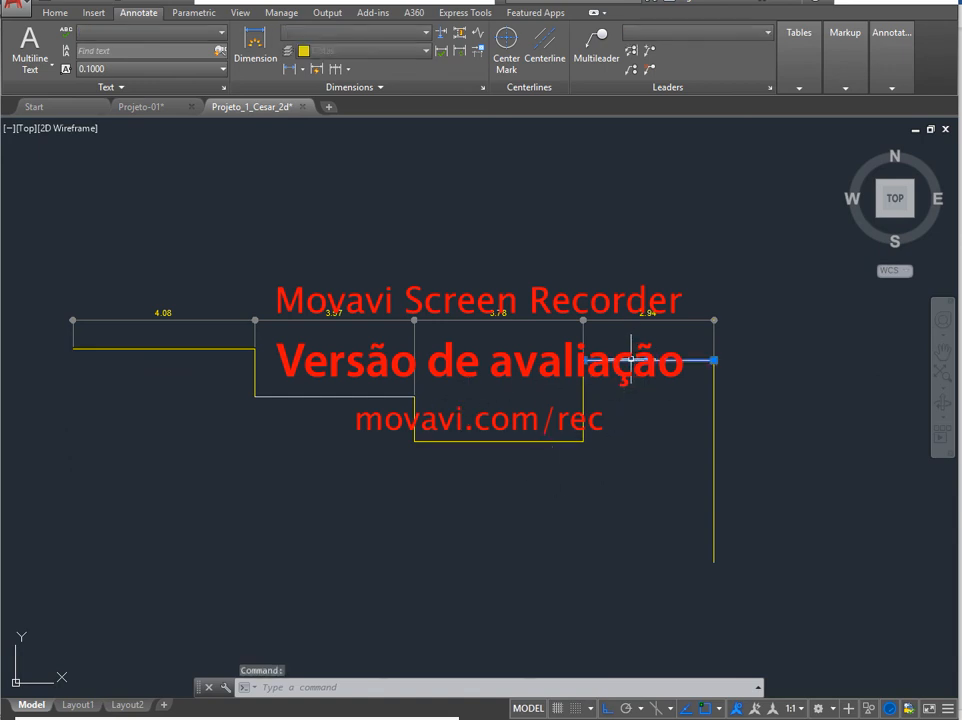
{"action": "left_click", "coordinate": [494, 441]}
{"action": "left_click", "coordinate": [327, 396]}
{"action": "left_click", "coordinate": [149, 348]}
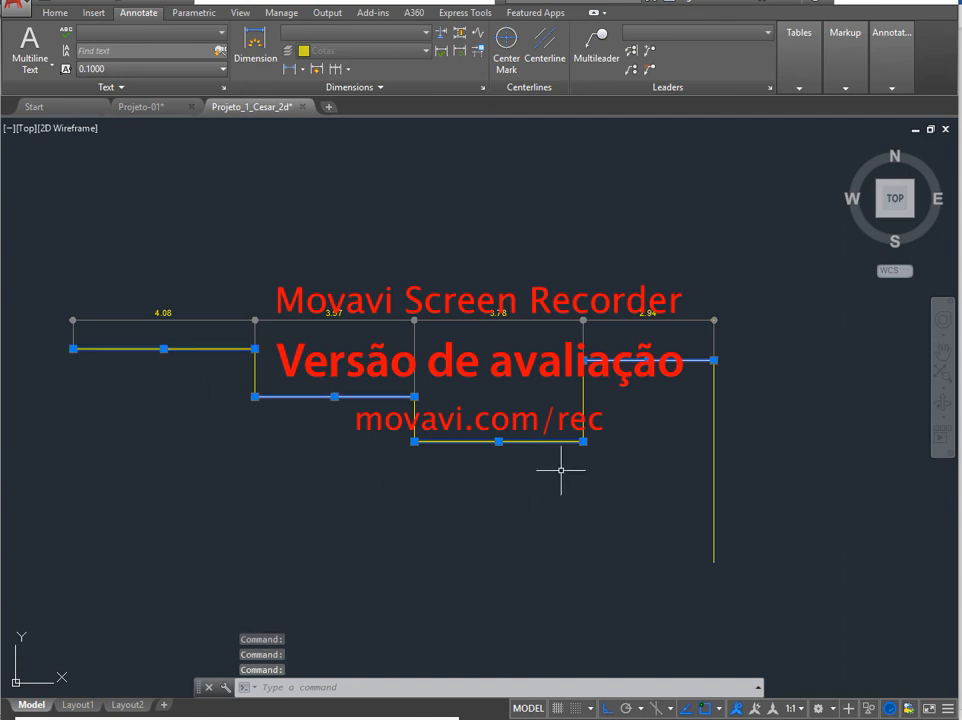
{"action": "key", "text": "Escape"}
{"action": "key", "text": "Escape"}
{"action": "key", "text": "Escape"}
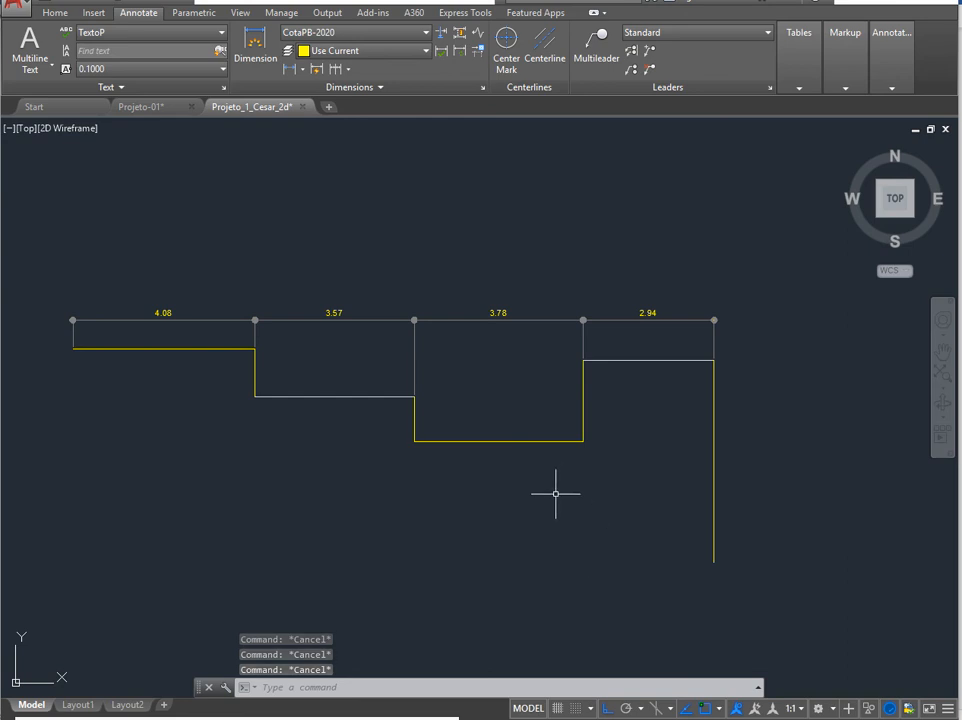
Create a continuous Quick Dimension of the stepped line's three shorter vertical segments, placing the dimension line beyond the profile's right end.
{"action": "left_click", "coordinate": [317, 70]}
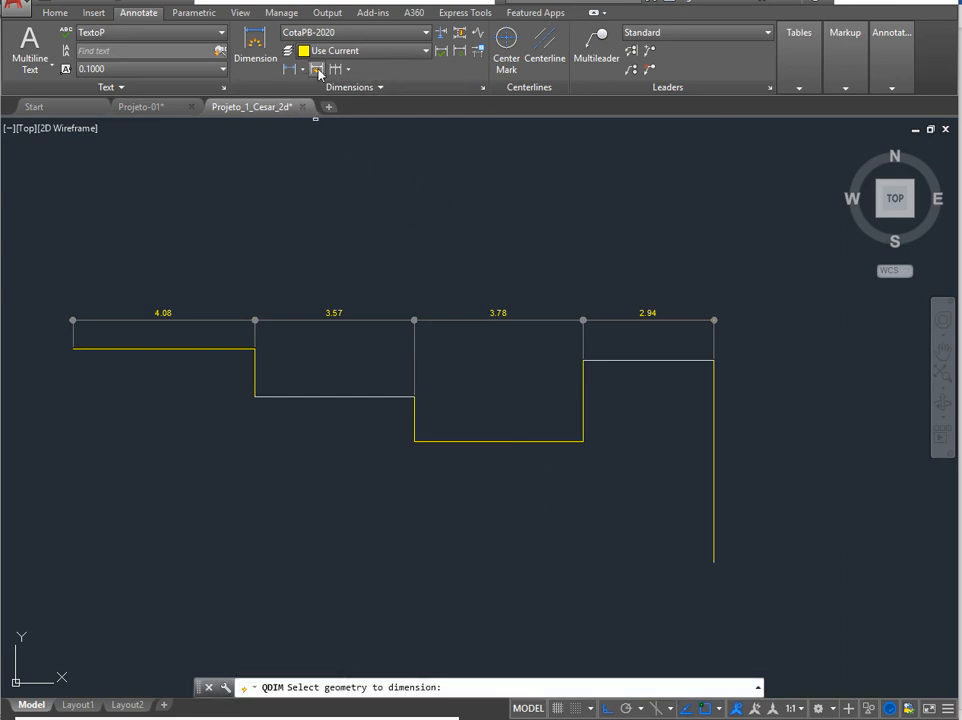
{"action": "left_click", "coordinate": [255, 370]}
{"action": "left_click", "coordinate": [414, 421]}
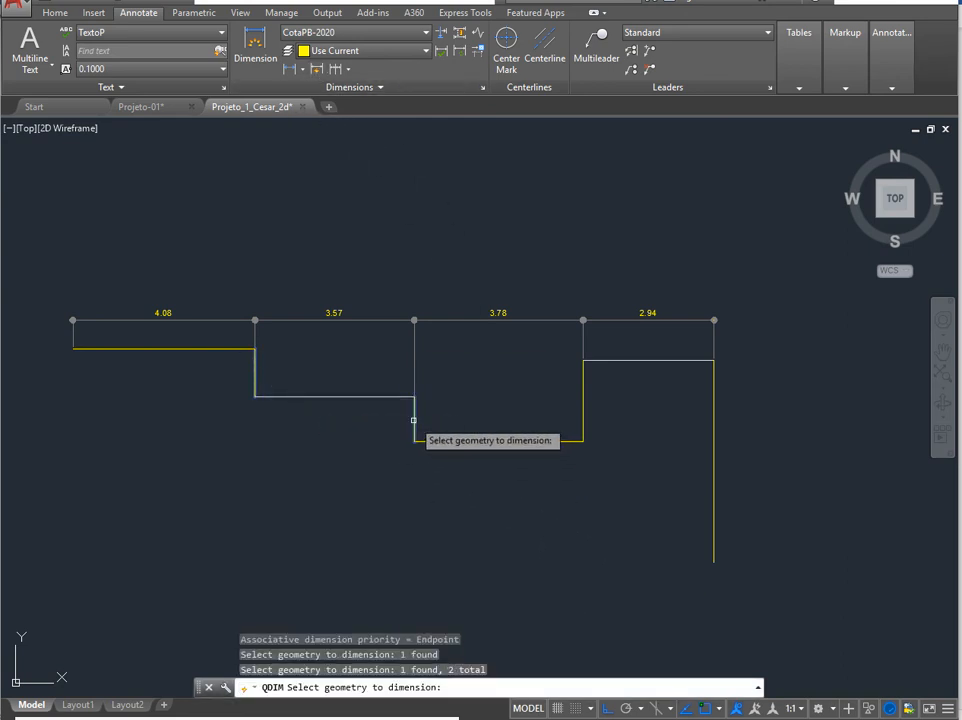
{"action": "left_click", "coordinate": [582, 420]}
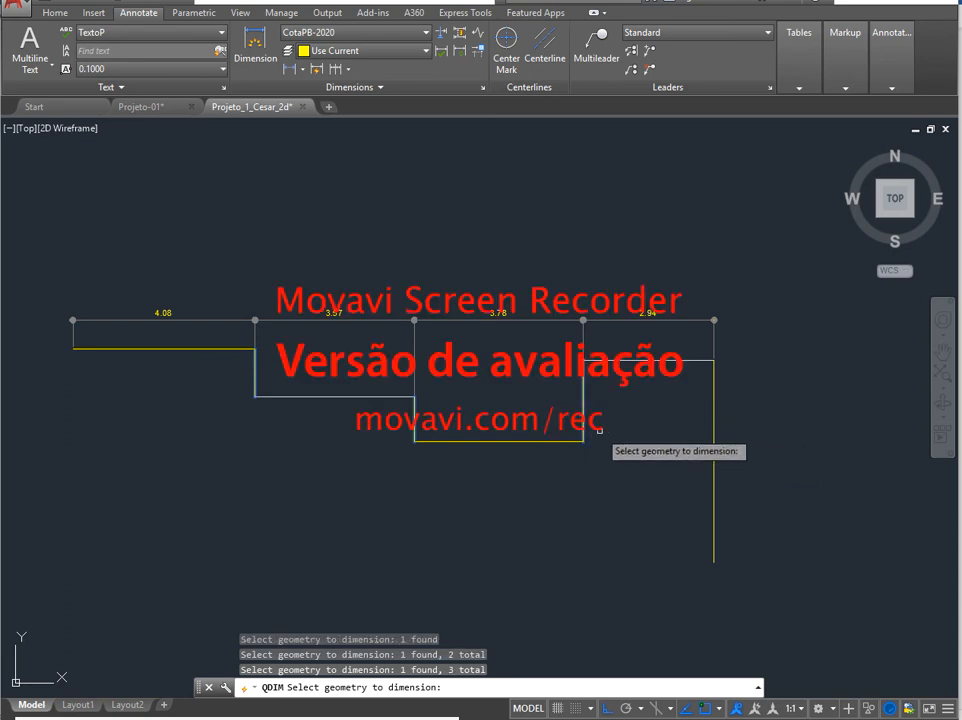
{"action": "key", "text": "Return"}
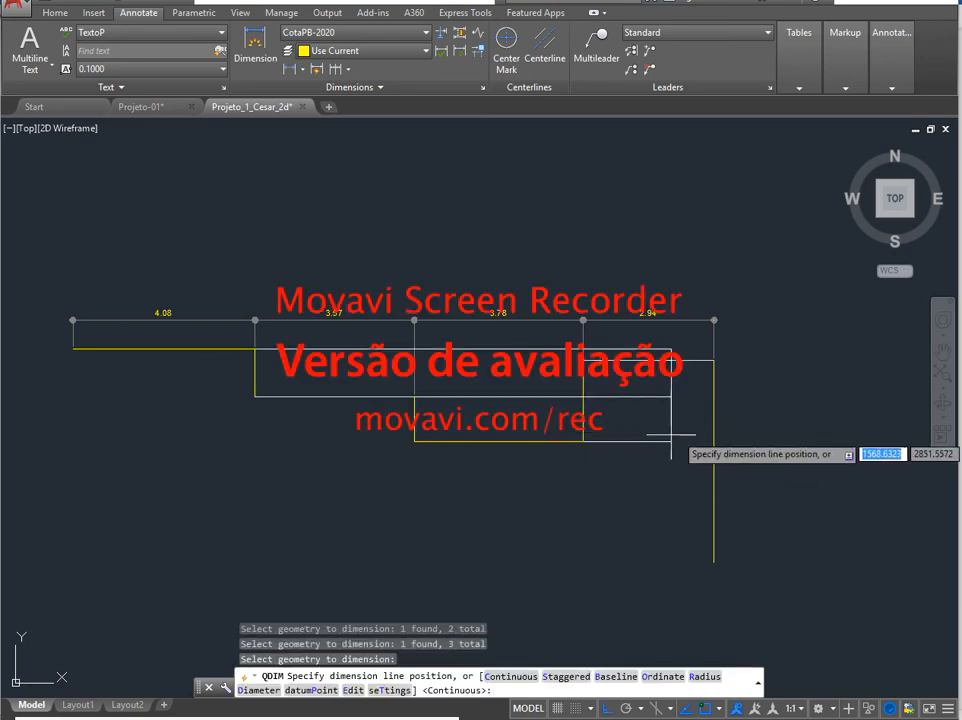
{"action": "left_click", "coordinate": [829, 402]}
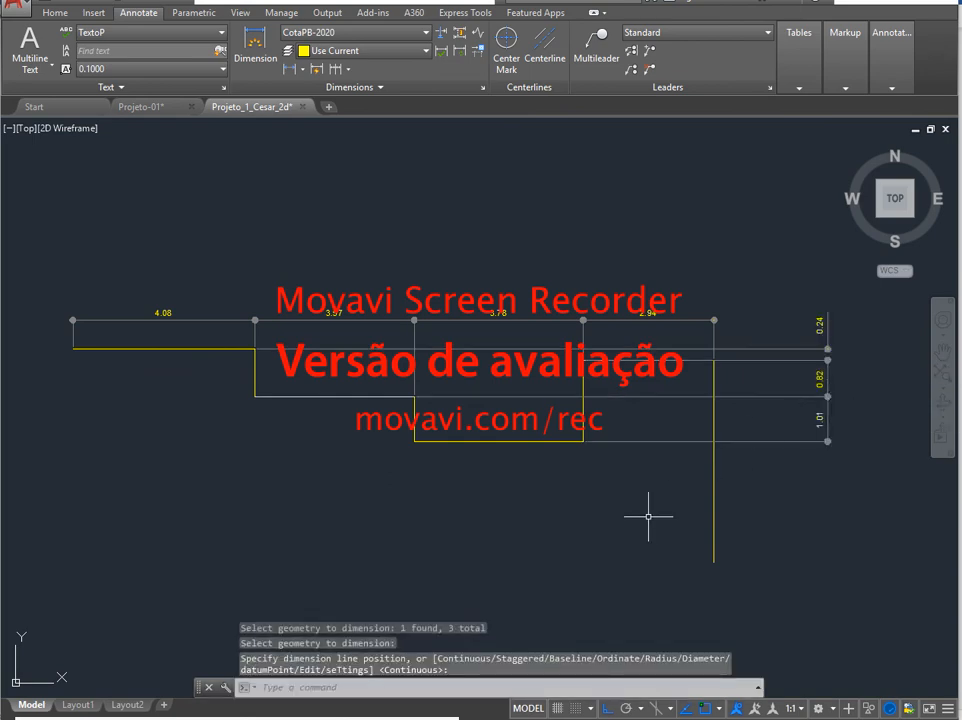
{"action": "scroll", "coordinate": [450, 512], "scroll_direction": "down", "scroll_amount": 5}
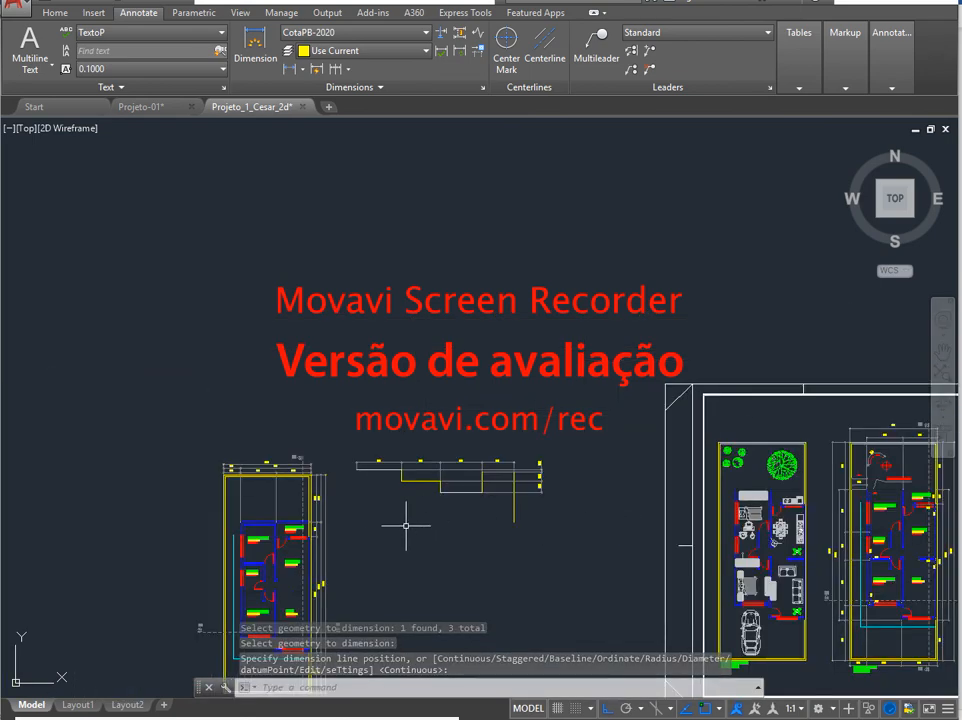
{"action": "middle_click_drag", "start_coordinate": [411, 478], "coordinate": [464, 356]}
{"action": "scroll", "coordinate": [288, 328], "scroll_direction": "up", "scroll_amount": 6}
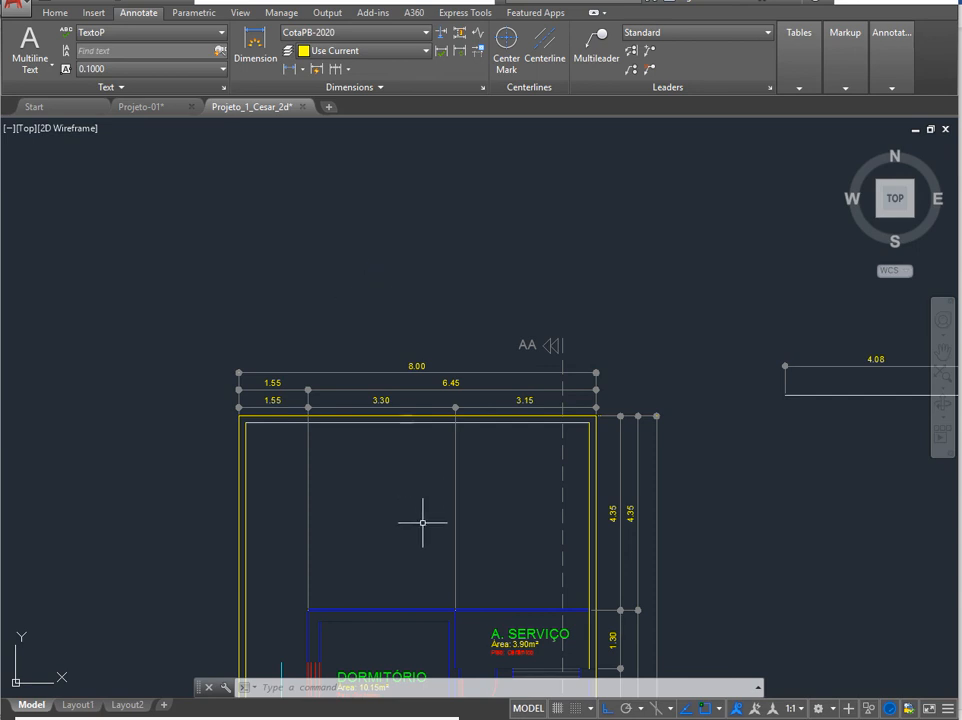
Copy the plan's overall 8.00 dimension to the clipboard and paste it into the Projeto-01 drawing above the two floor plans.
{"action": "mouse_move", "coordinate": [435, 530]}
{"action": "middle_mouse_down"}
{"action": "mouse_move", "coordinate": [345, 404]}
{"action": "mouse_move", "coordinate": [370, 400]}
{"action": "middle_mouse_up"}
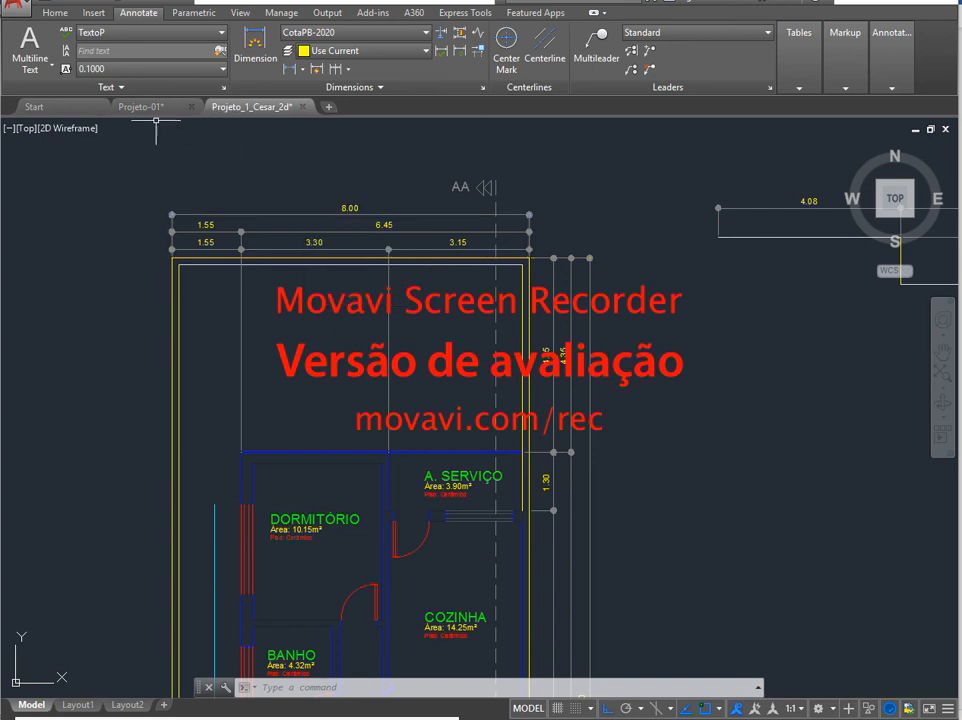
{"action": "left_click", "coordinate": [256, 213]}
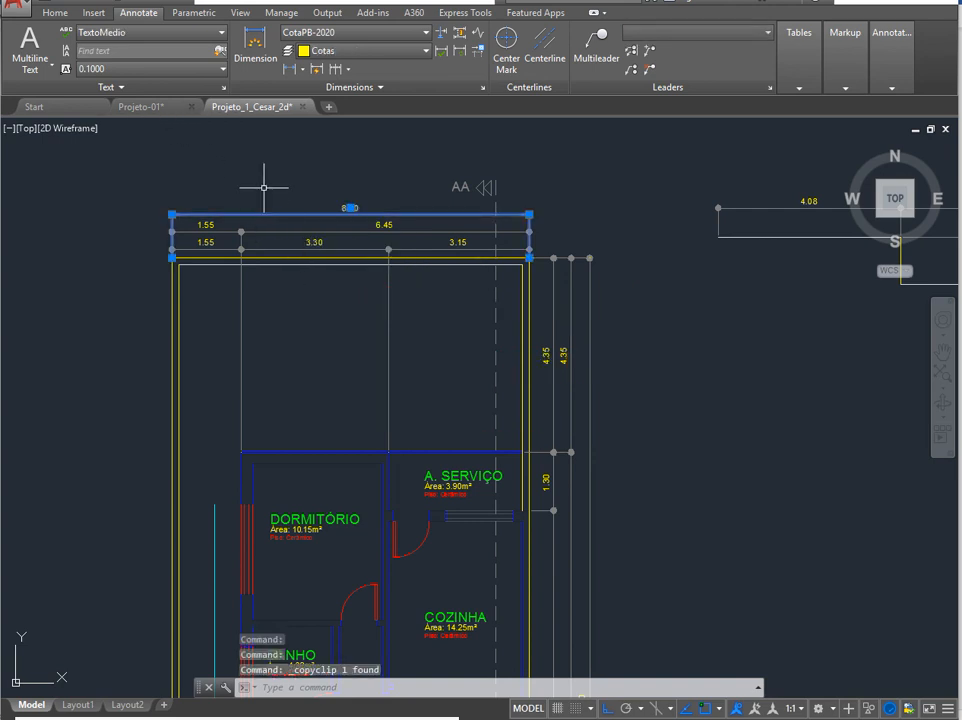
{"action": "left_click", "coordinate": [152, 106]}
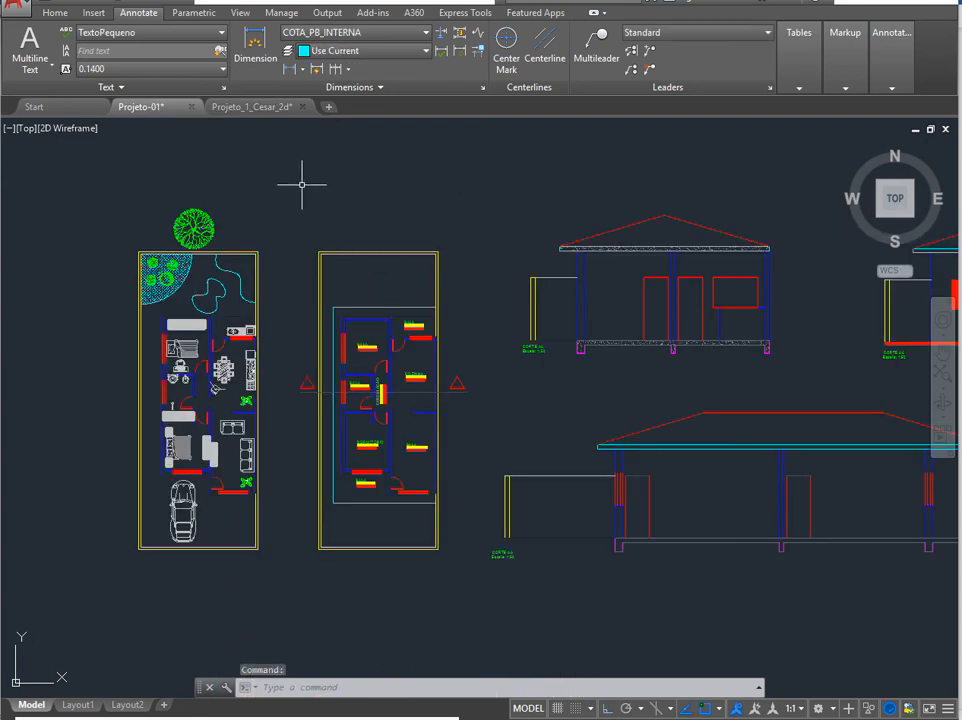
{"action": "key", "text": "ctrl+v"}
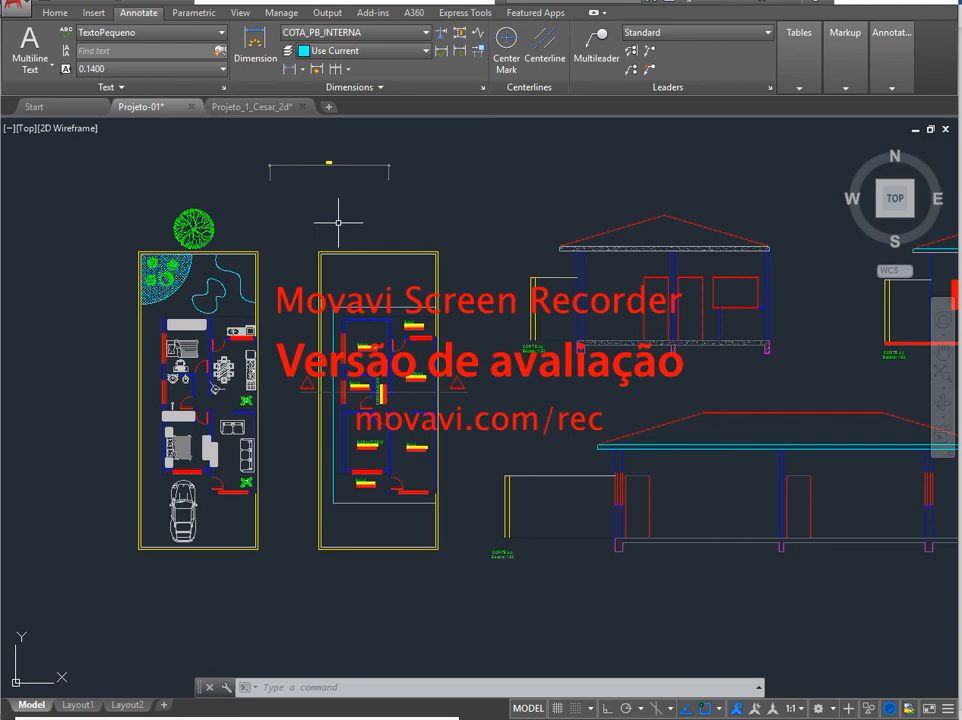
Return to the dimensioned floor-plan drawing and examine the plan's dimensions alongside the plans, sections and facade on the finished sheet.
{"action": "left_click", "coordinate": [238, 107]}
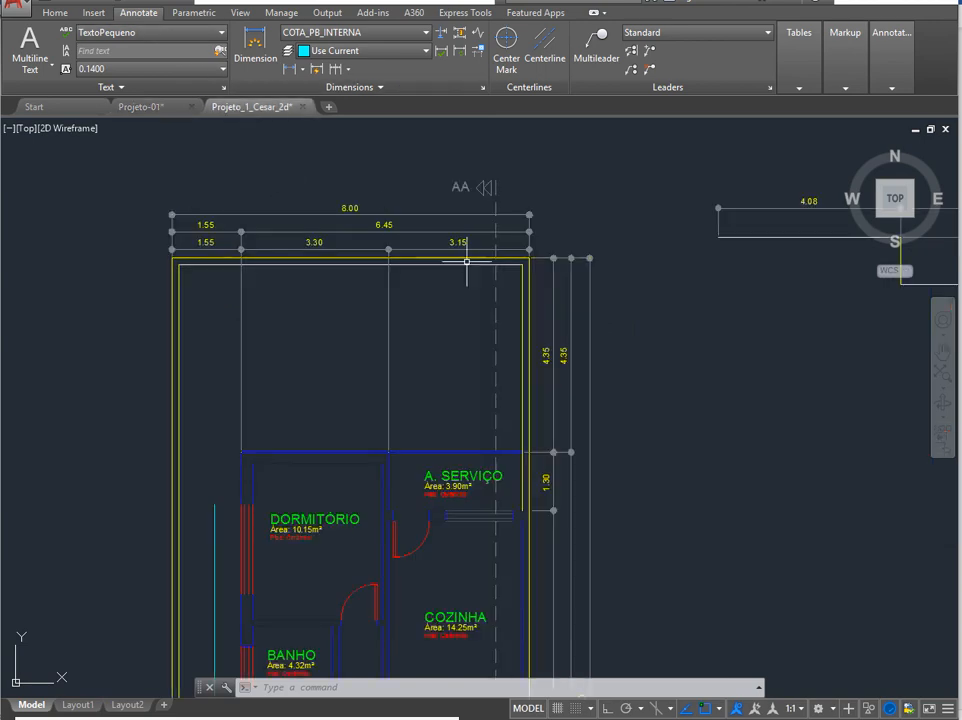
{"action": "scroll", "coordinate": [391, 325], "scroll_direction": "down", "scroll_amount": 2}
{"action": "scroll", "coordinate": [388, 335], "scroll_direction": "down", "scroll_amount": 6}
{"action": "scroll", "coordinate": [385, 352], "scroll_direction": "up", "scroll_amount": 4}
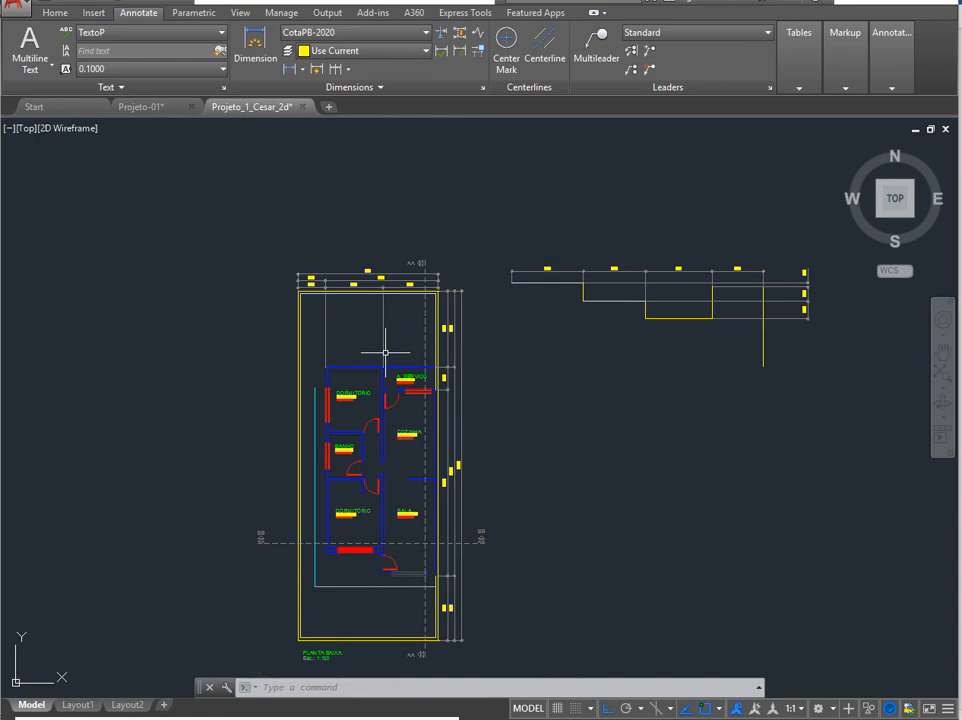
{"action": "scroll", "coordinate": [329, 400], "scroll_direction": "up", "scroll_amount": 4}
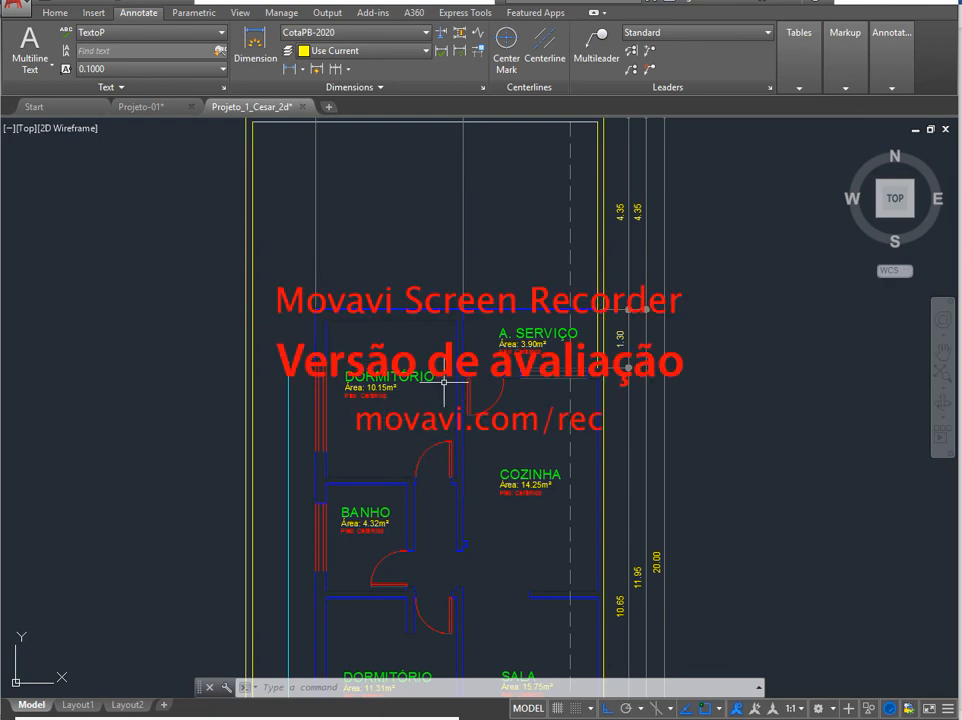
{"action": "scroll", "coordinate": [415, 377], "scroll_direction": "down", "scroll_amount": 4}
{"action": "scroll", "coordinate": [415, 377], "scroll_direction": "up", "scroll_amount": 2}
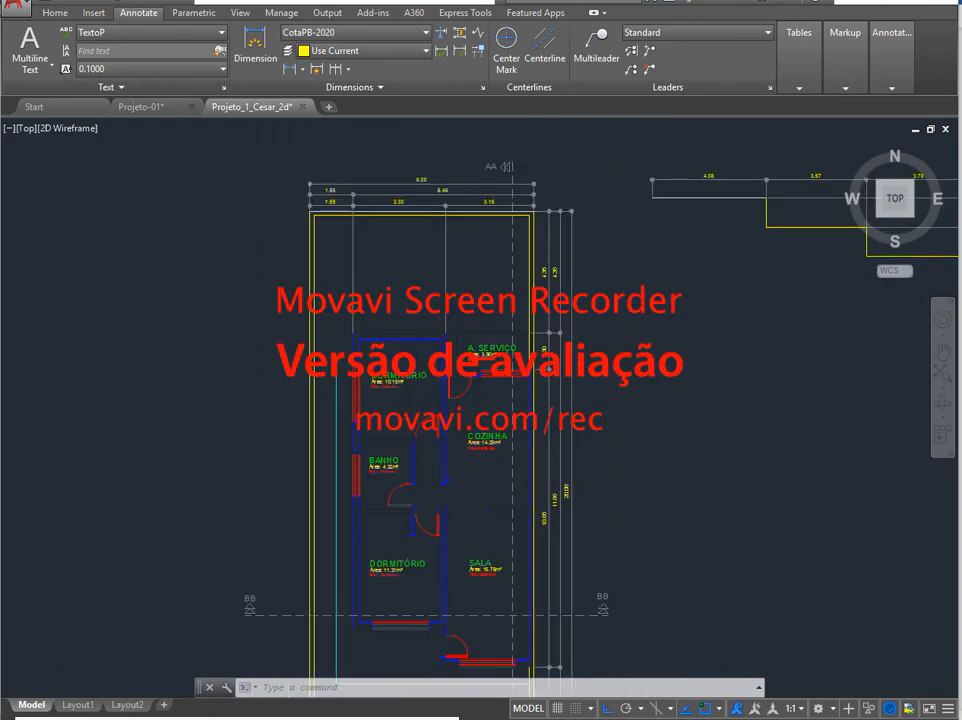
{"action": "scroll", "coordinate": [421, 390], "scroll_direction": "down", "scroll_amount": 10}
{"action": "scroll", "coordinate": [568, 345], "scroll_direction": "up", "scroll_amount": 4}
{"action": "scroll", "coordinate": [530, 375], "scroll_direction": "up", "scroll_amount": 6}
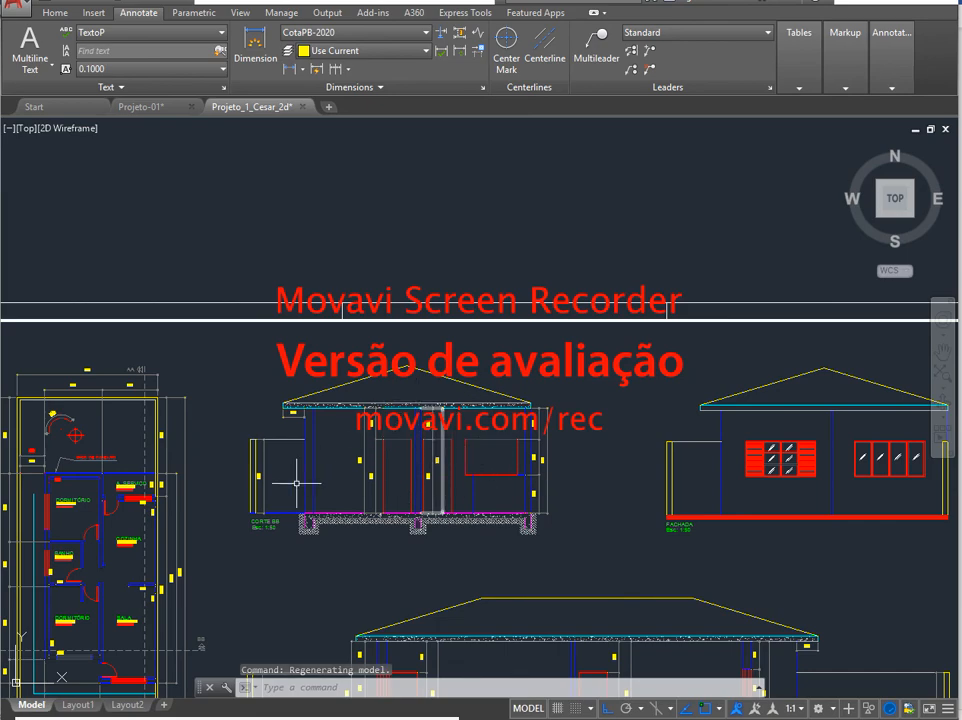
{"action": "scroll", "coordinate": [296, 494], "scroll_direction": "down", "scroll_amount": 10}
{"action": "scroll", "coordinate": [132, 513], "scroll_direction": "up", "scroll_amount": 4}
{"action": "scroll", "coordinate": [204, 505], "scroll_direction": "up", "scroll_amount": 5}
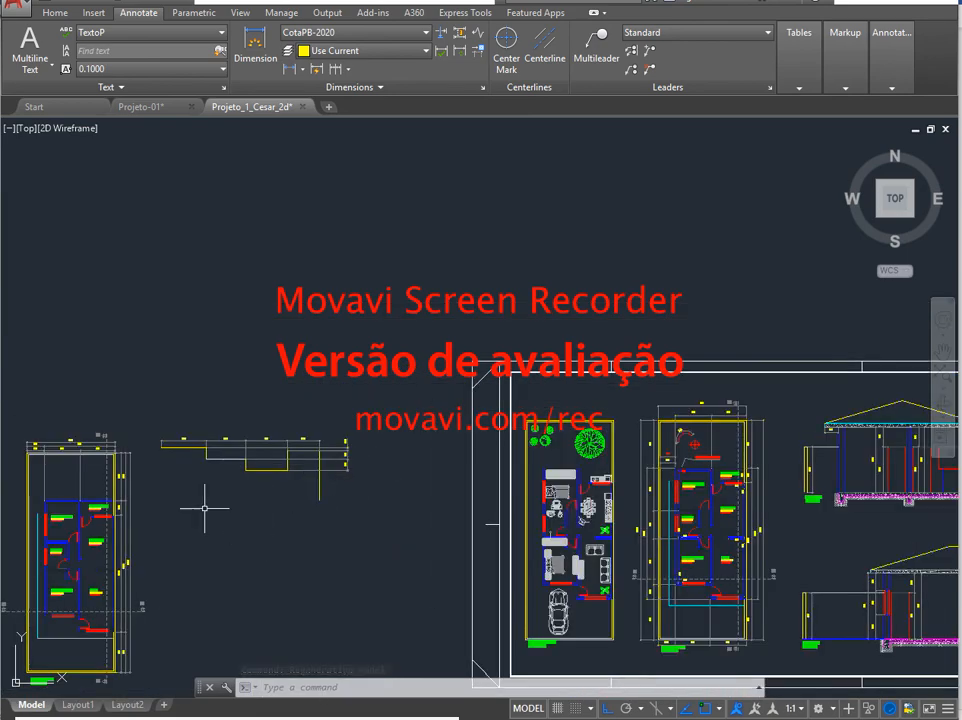
{"action": "scroll", "coordinate": [233, 377], "scroll_direction": "up", "scroll_amount": 2}
{"action": "middle_click_drag", "start_coordinate": [289, 380], "coordinate": [426, 363]}
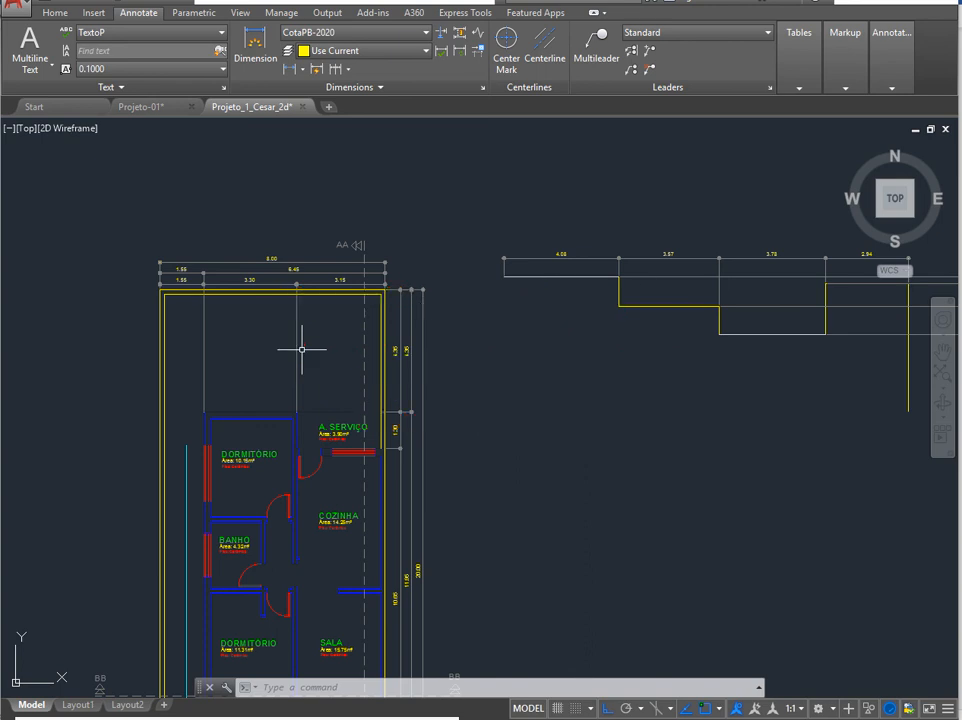
{"action": "left_click", "coordinate": [610, 356]}
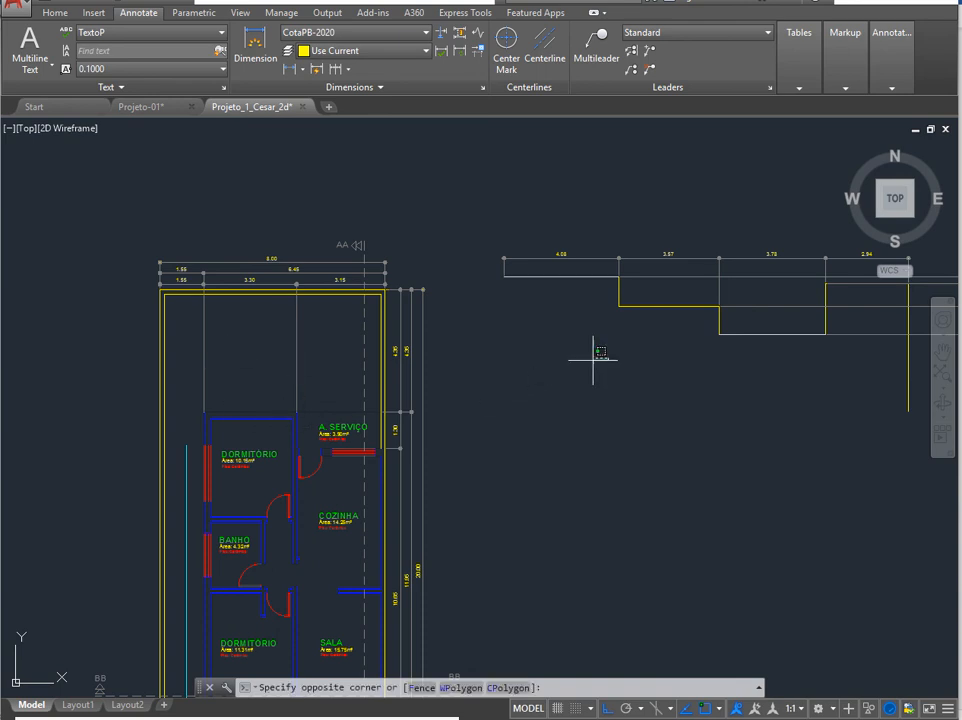
{"action": "left_click", "coordinate": [540, 426]}
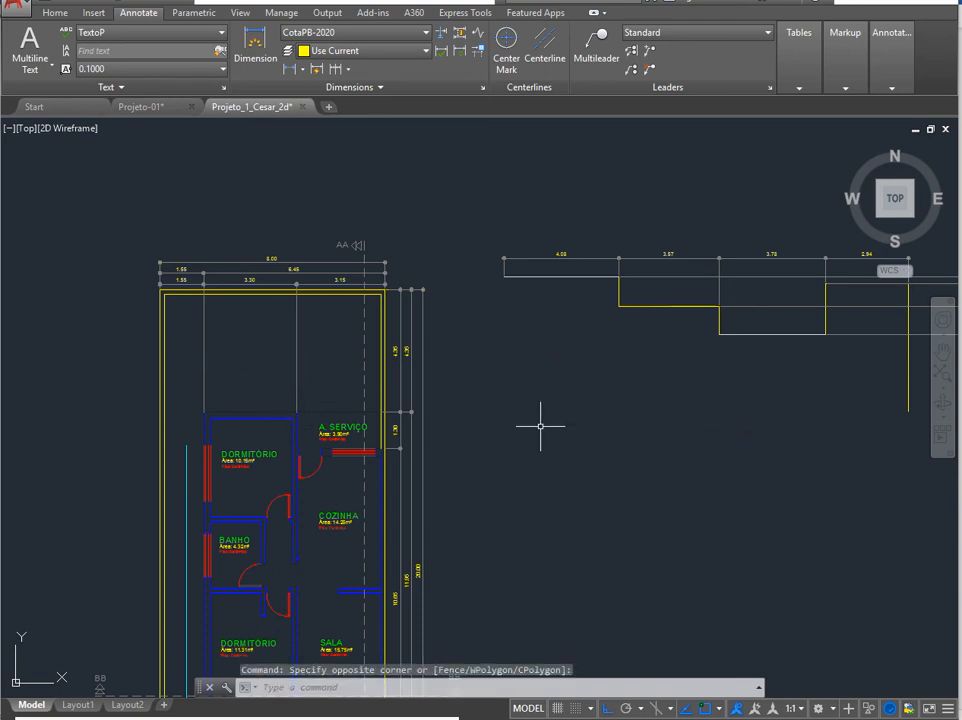
{"action": "left_click_drag", "start_coordinate": [607, 440], "coordinate": [550, 486]}
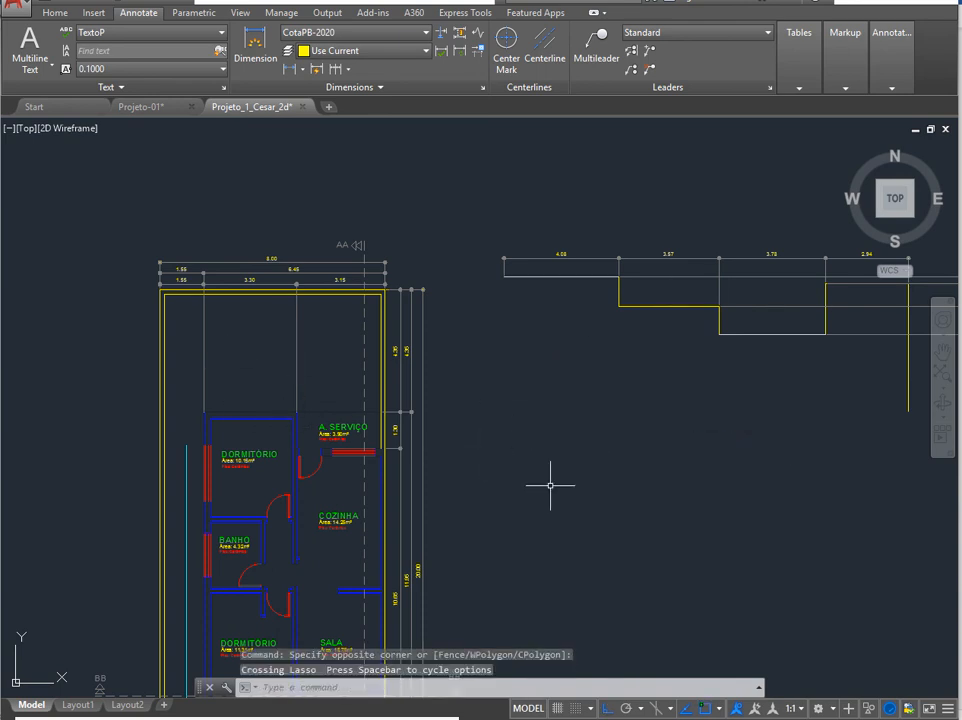
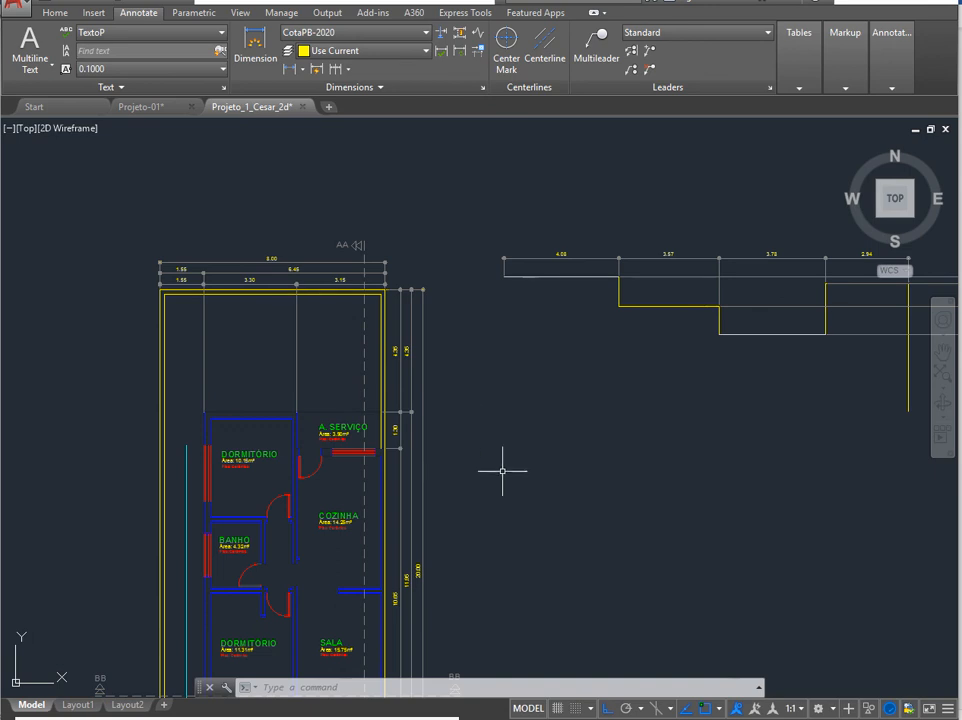
{"action": "left_click", "coordinate": [570, 457]}
{"action": "left_click", "coordinate": [515, 517]}
{"action": "type", "text": "l"}
{"action": "key", "text": "Return"}
{"action": "left_click", "coordinate": [483, 432]}
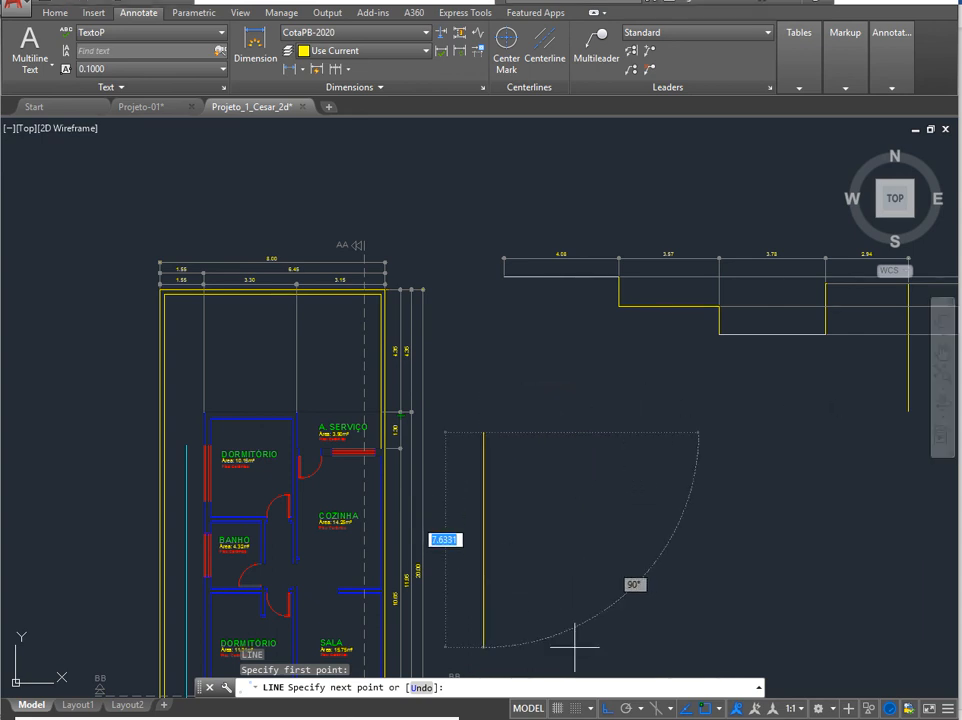
{"action": "key", "text": "Escape"}
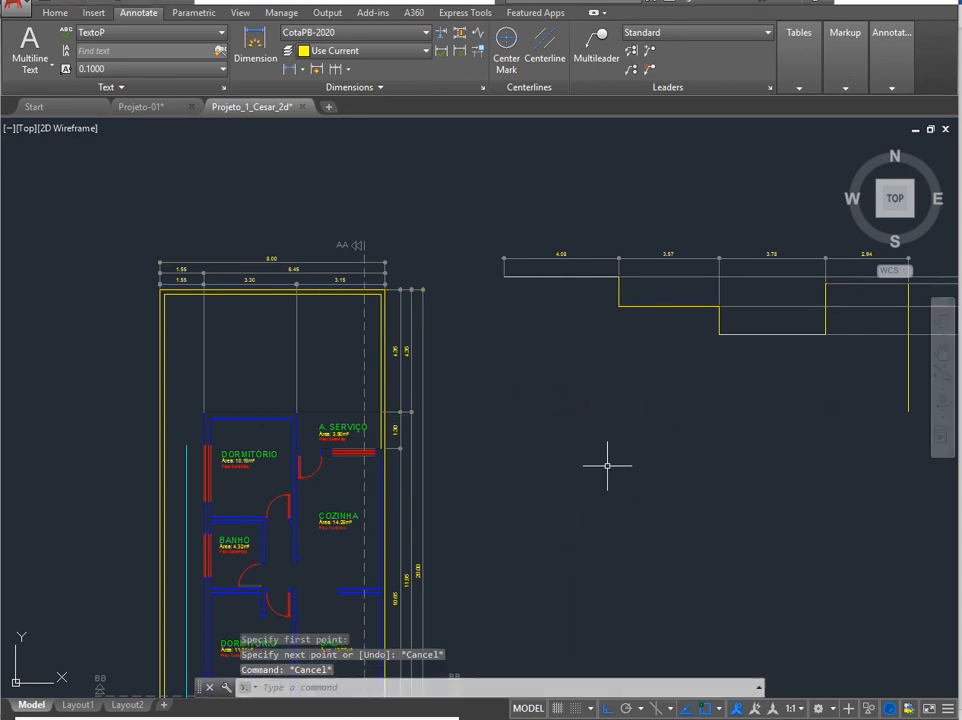